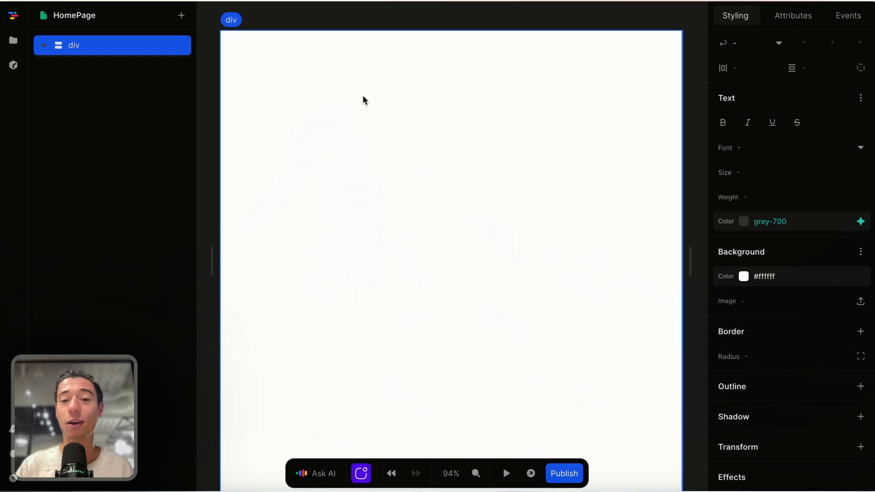
Step: Open the Place Autocomplete docs and highlight the French 'Vict' example request URL
mouse_move(4, 219)
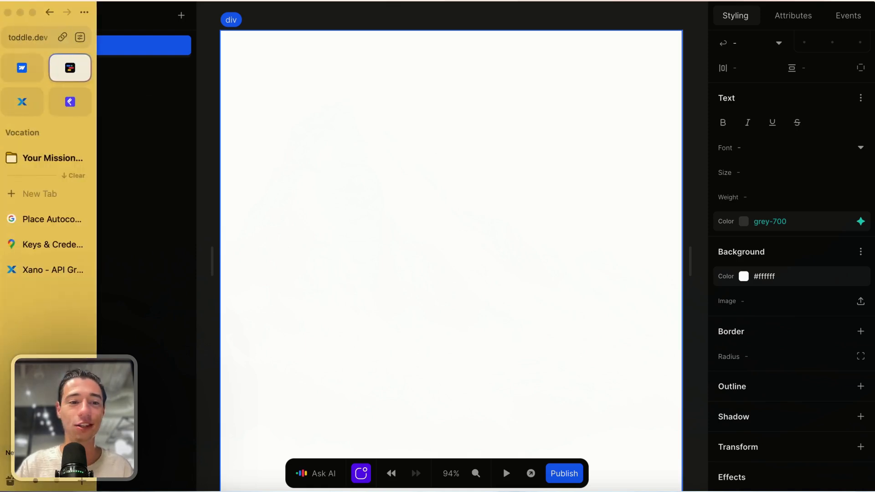
left_click(46, 221)
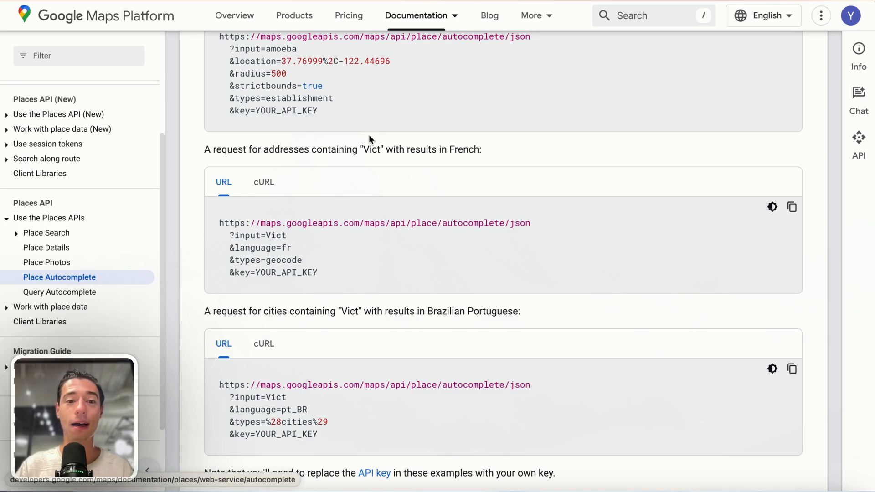
left_click_drag(334, 283, 227, 213)
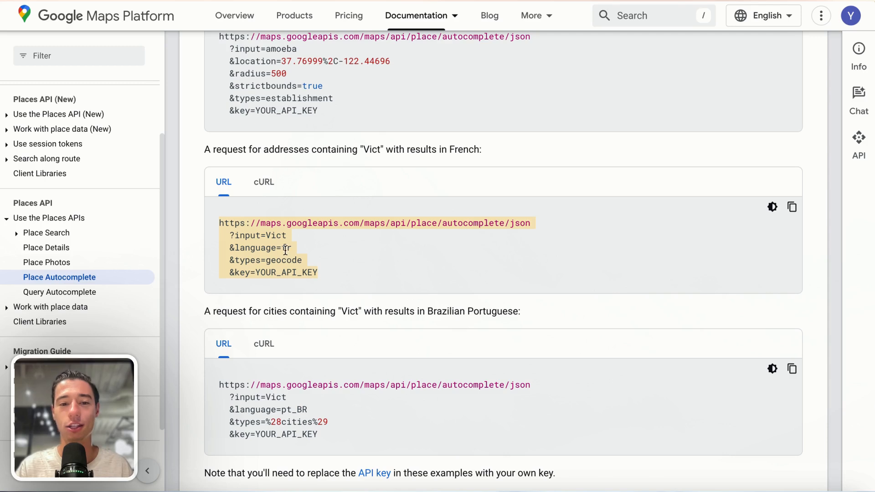
key("super+Tab")
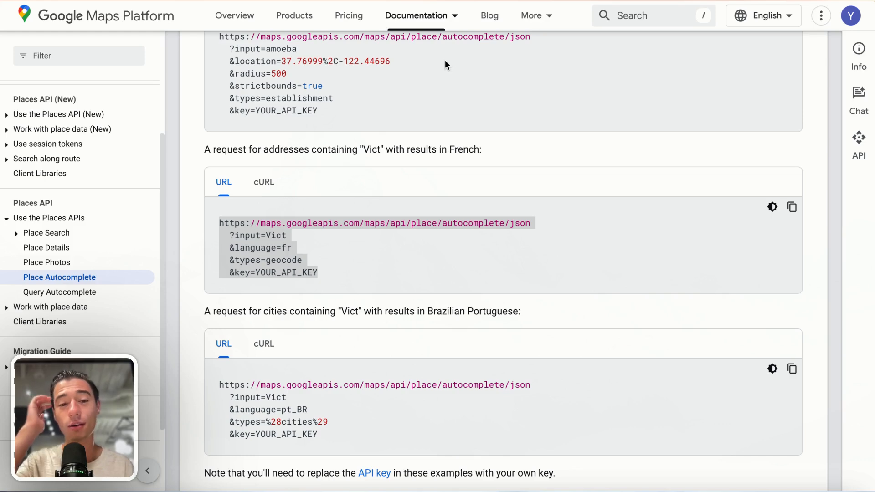
key("super+Tab")
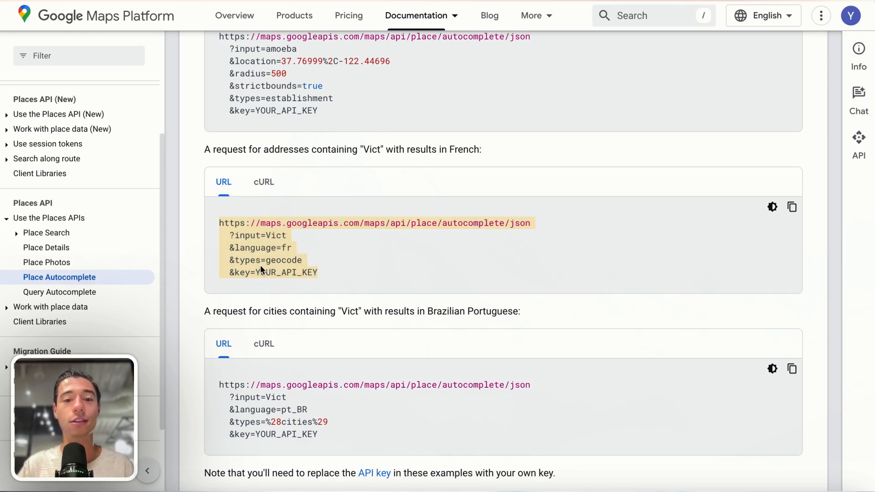
left_click(254, 272)
mouse_move(2, 249)
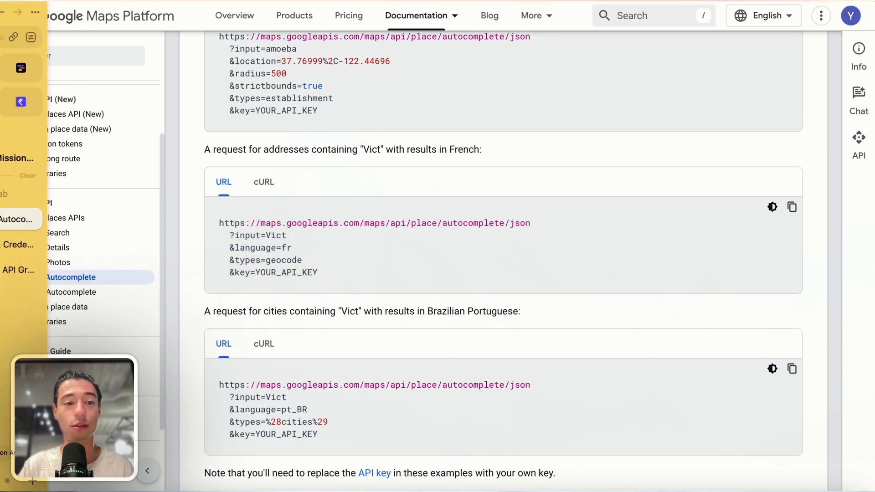
left_click(30, 246)
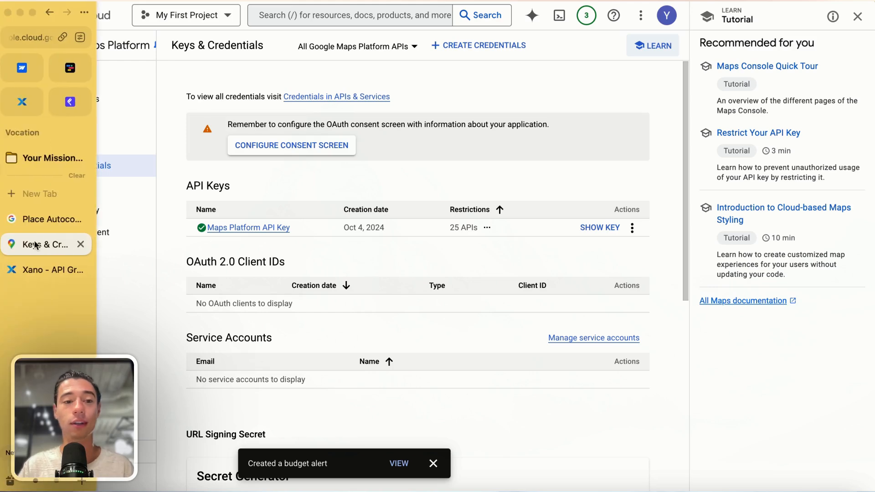
left_click(40, 221)
left_click_drag(255, 274, 318, 274)
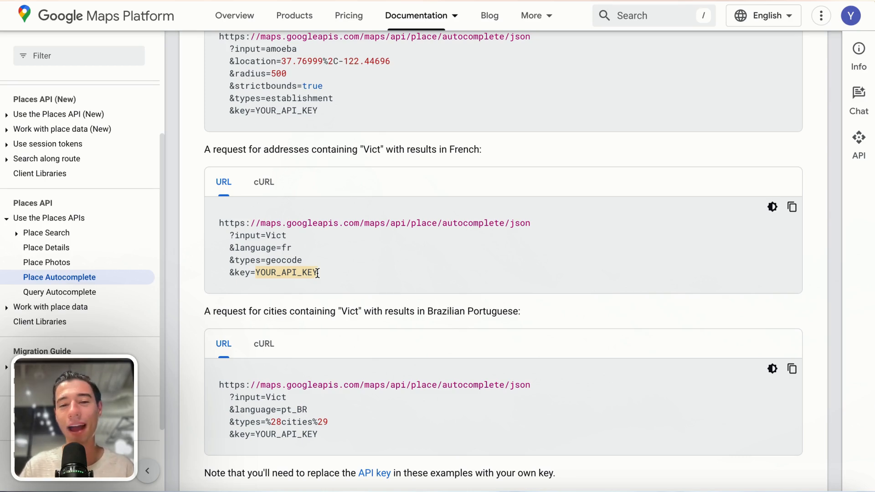
Step: Switch to the Xano API Groups page listing blog_posts, dashboard, dynamic_files and email_auth
mouse_move(2, 228)
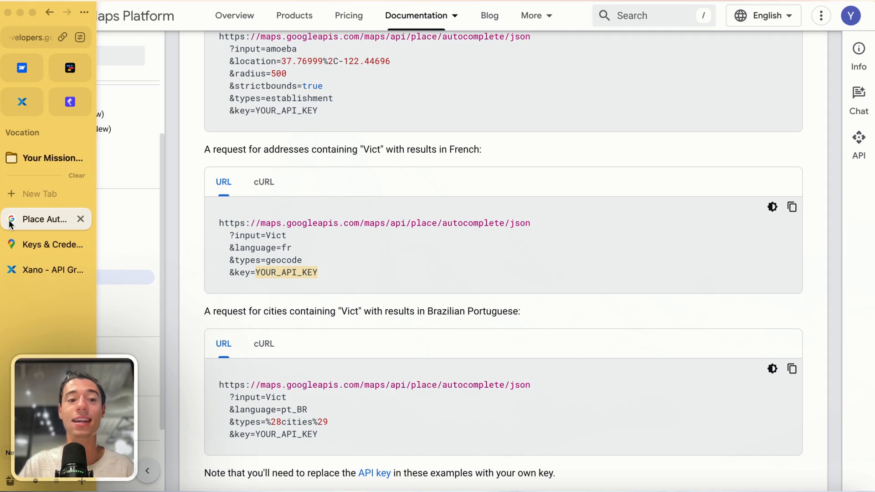
left_click(28, 270)
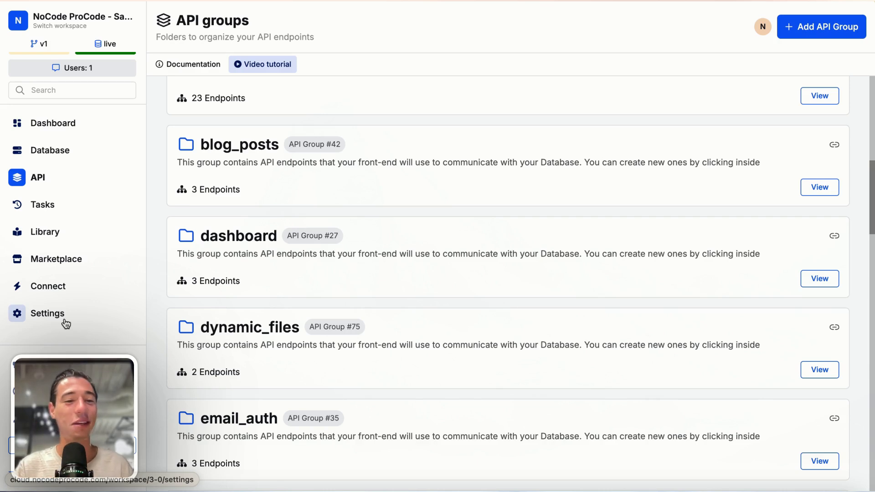
Step: Add a new workspace environment variable named google_maps
left_click(67, 321)
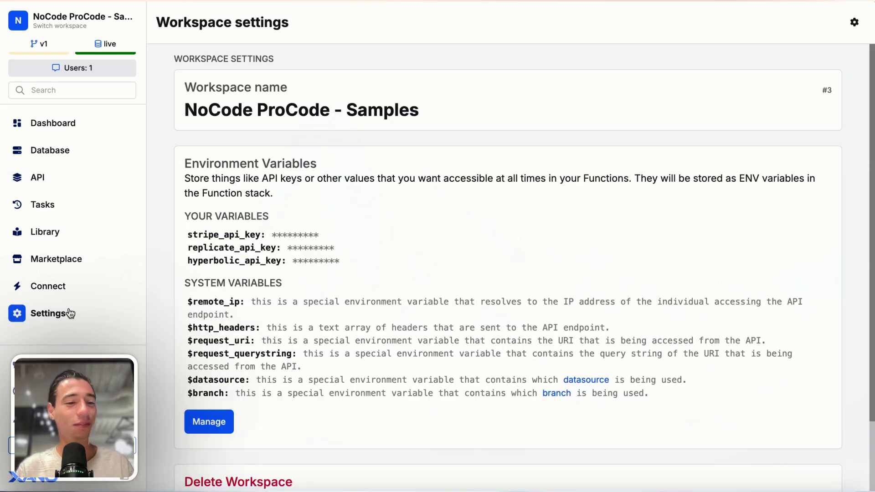
left_click(211, 422)
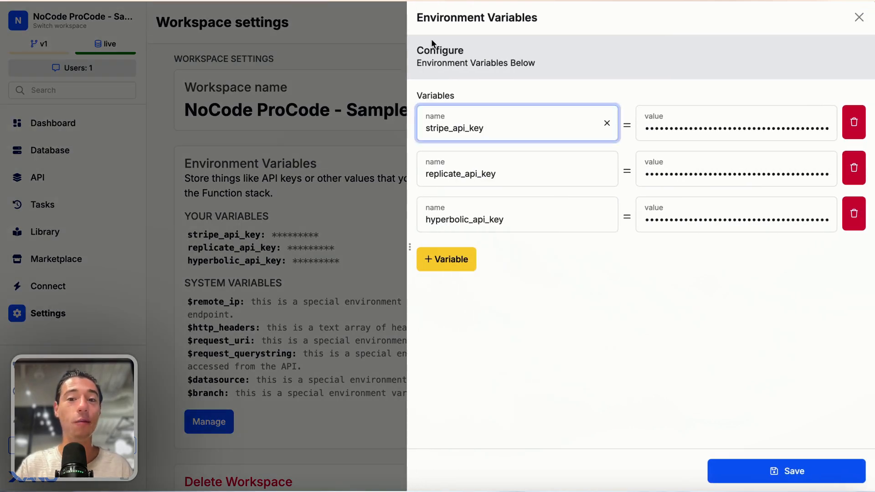
left_click(451, 261)
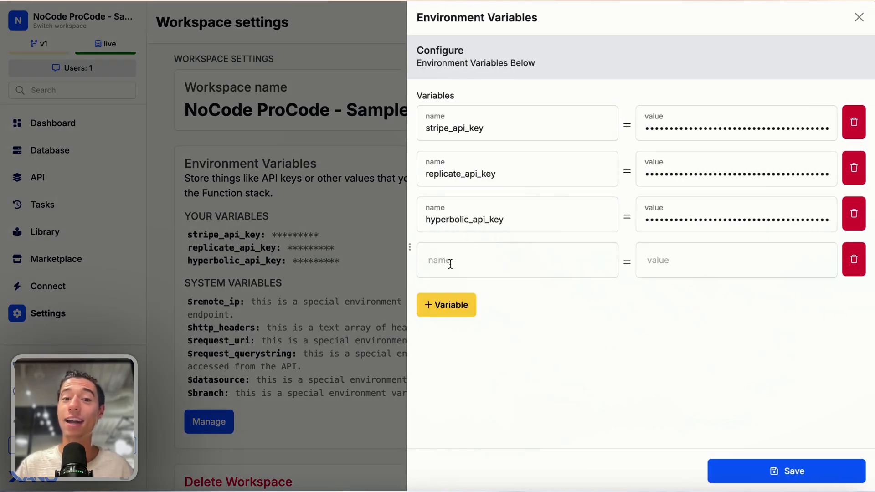
left_click(450, 258)
type("google_pl")
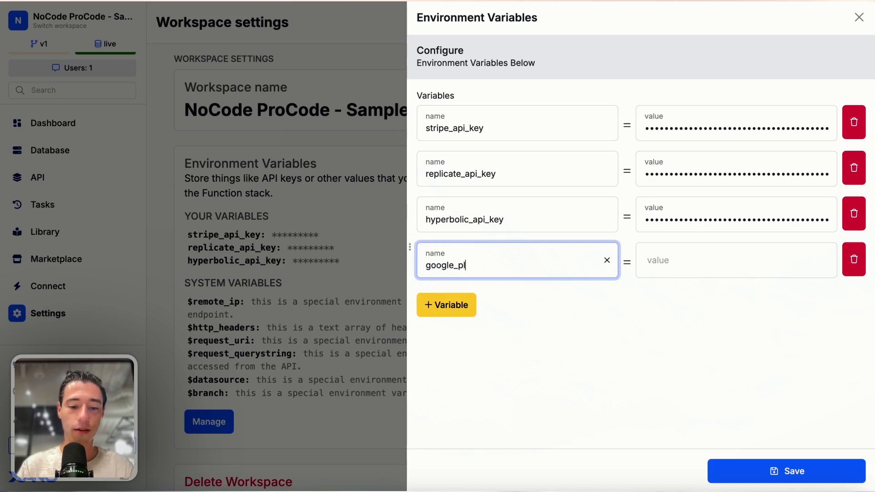
key("BackSpace")
key("BackSpace")
type("MAPS")
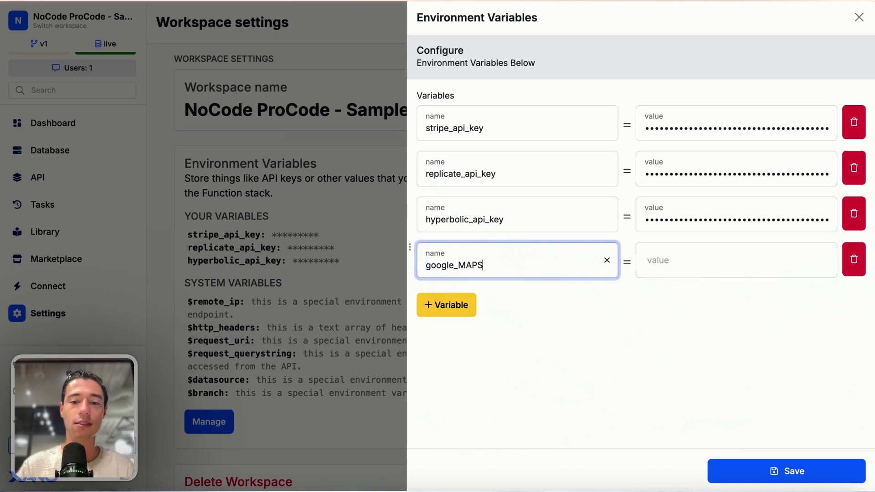
key("BackSpace")
key("BackSpace")
key("BackSpace")
type("maps")
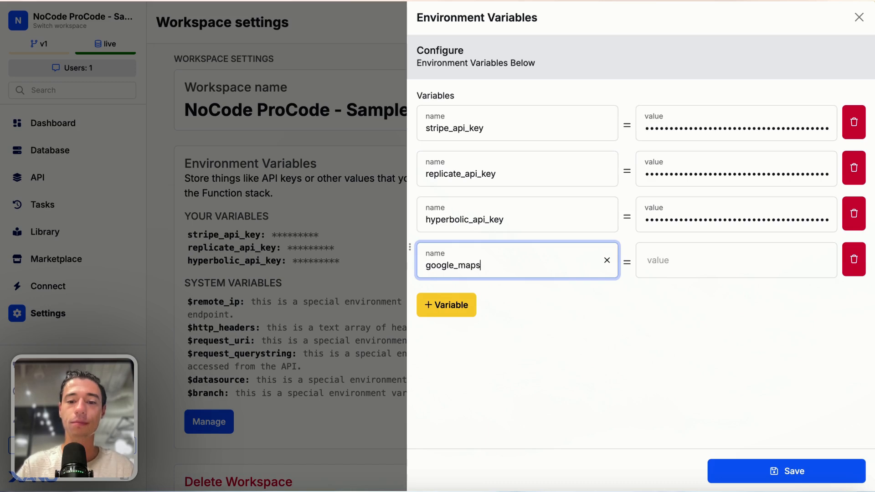
left_click(735, 418)
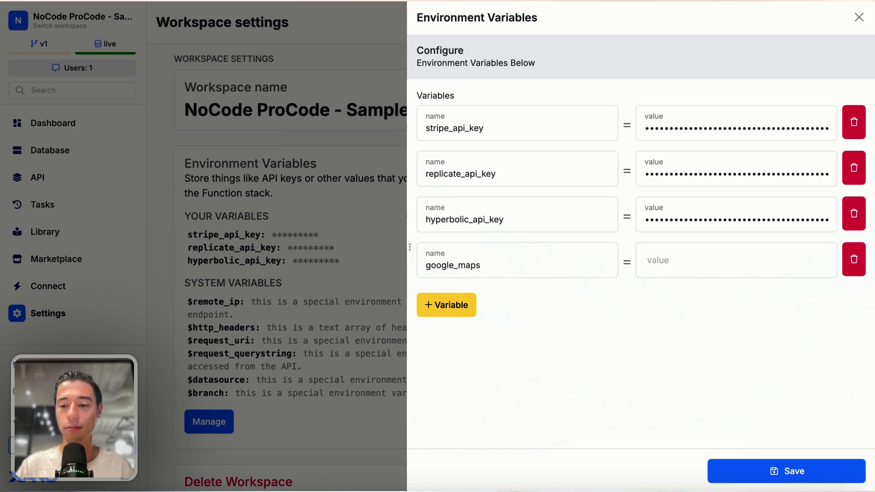
Step: Paste the Google Places API key from Notes as its value and save the variables
key("super+Tab")
double_click(467, 184)
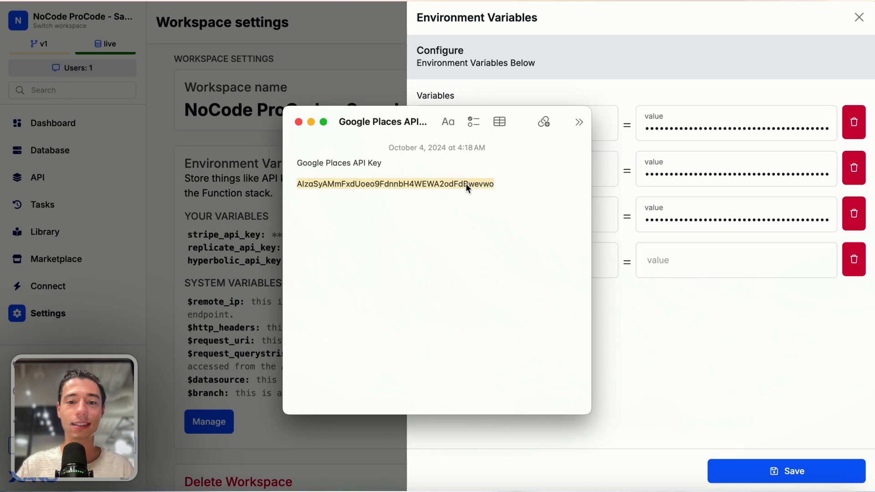
key("super+c")
key("super+Tab")
left_click(666, 250)
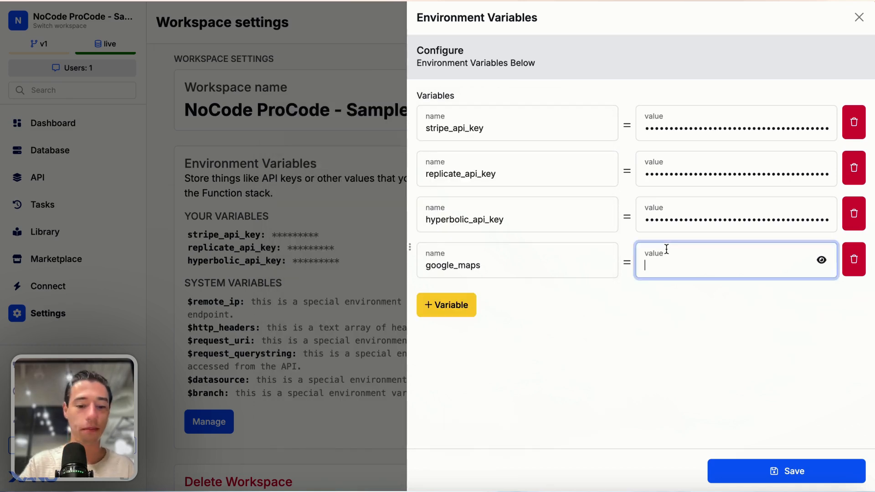
key("super+v")
left_click(599, 380)
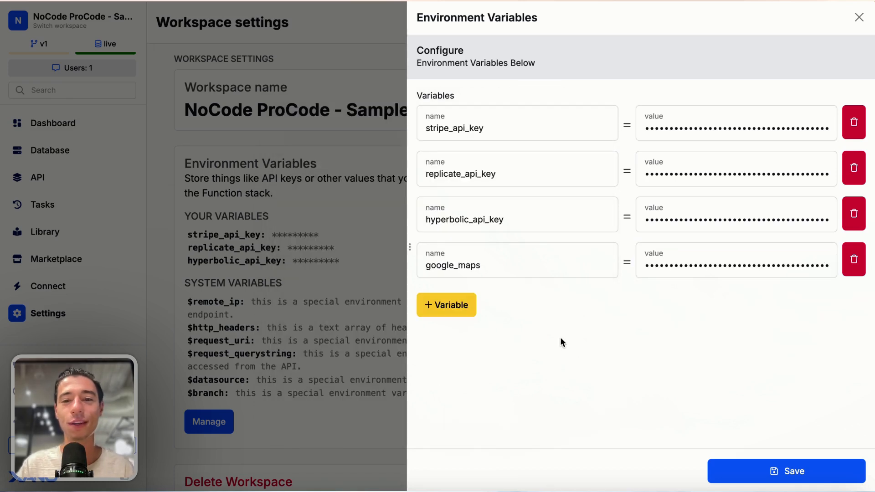
left_click(769, 475)
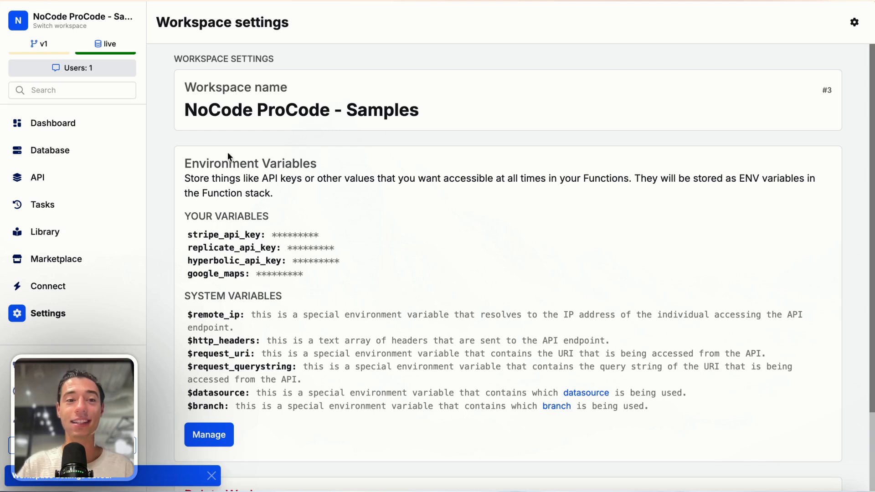
Step: Create a new API group named google_places
left_click(36, 178)
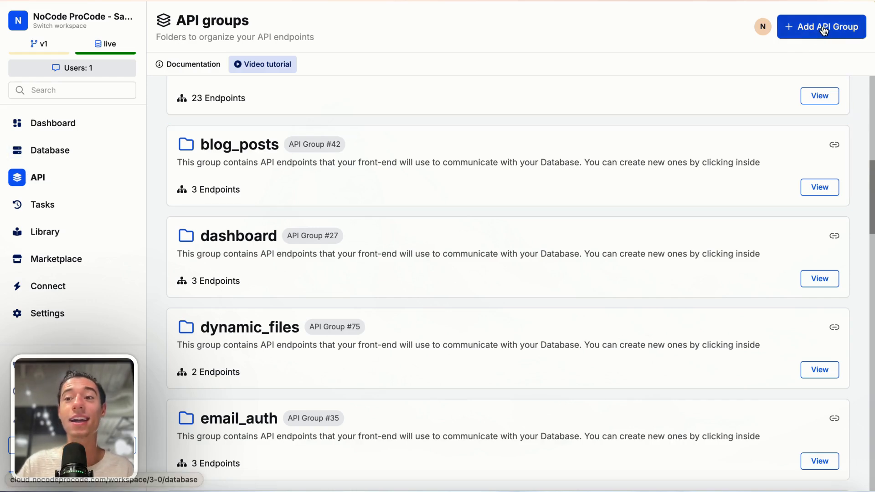
left_click(793, 37)
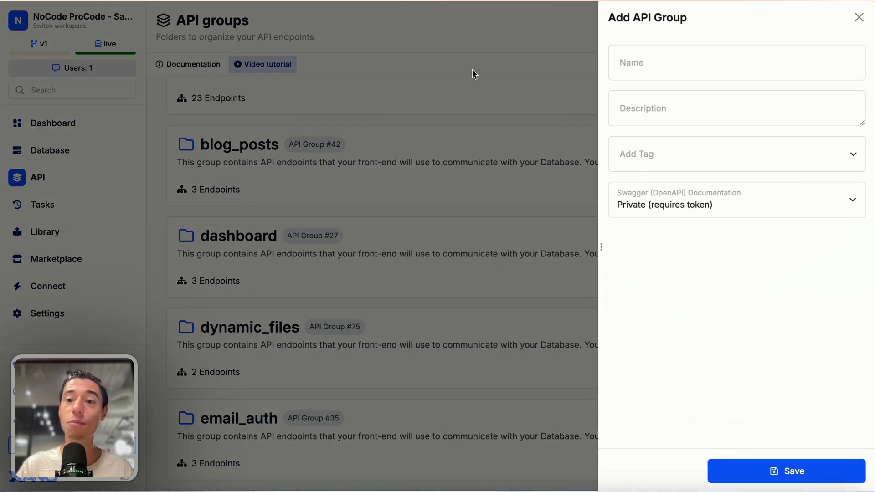
left_click(637, 62)
type("google_")
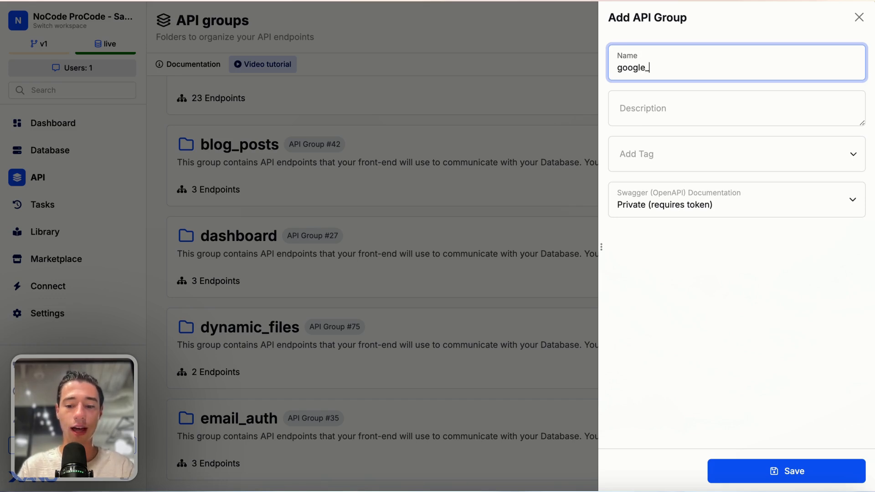
type("places")
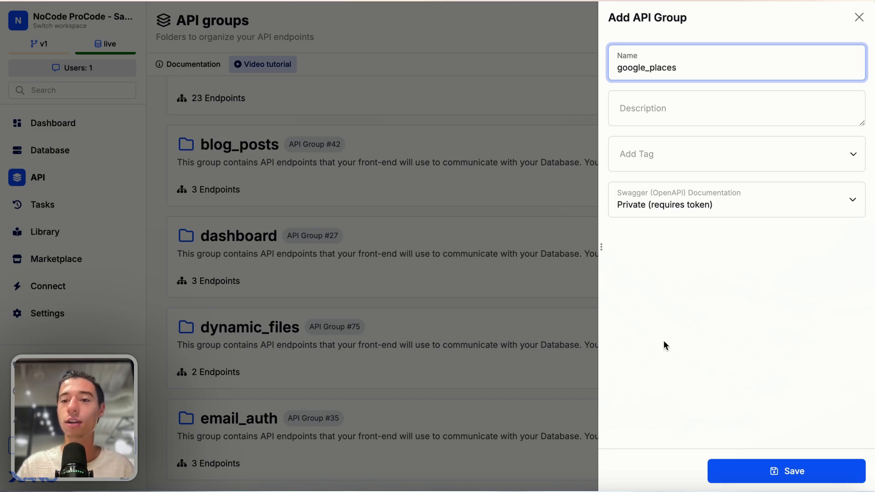
left_click(666, 345)
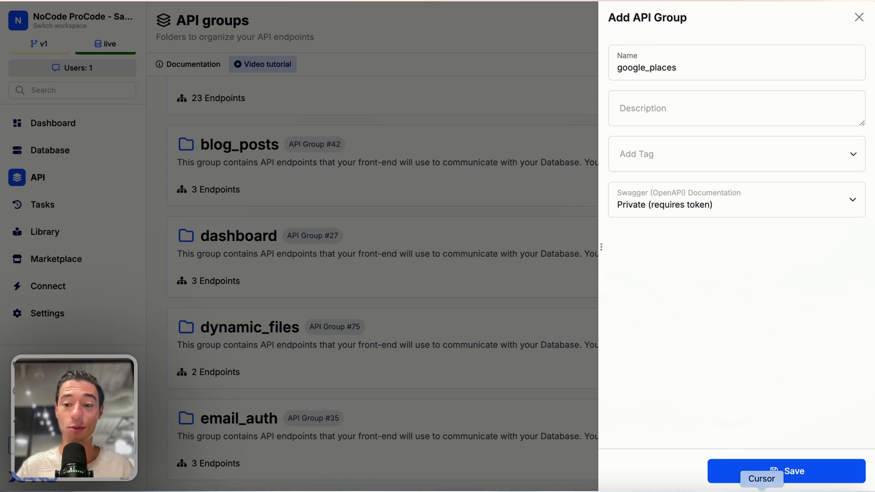
left_click(730, 477)
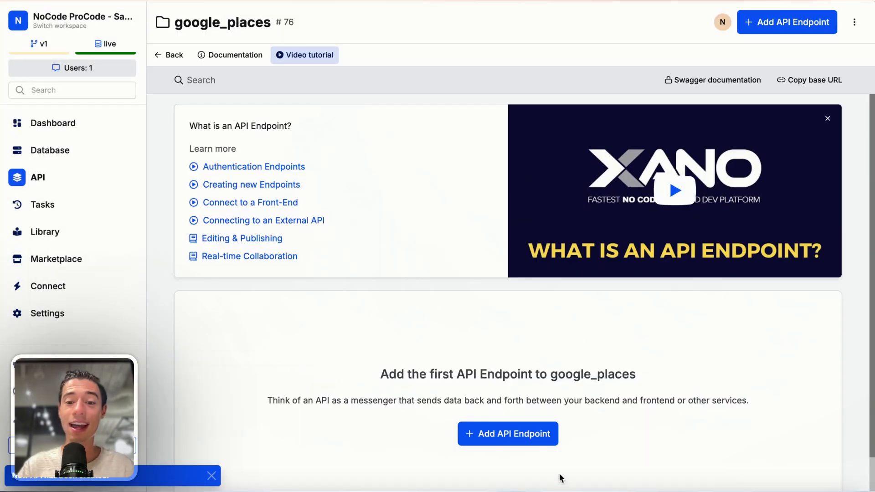
Step: Add a custom GET endpoint named place to the google_places group
left_click(502, 433)
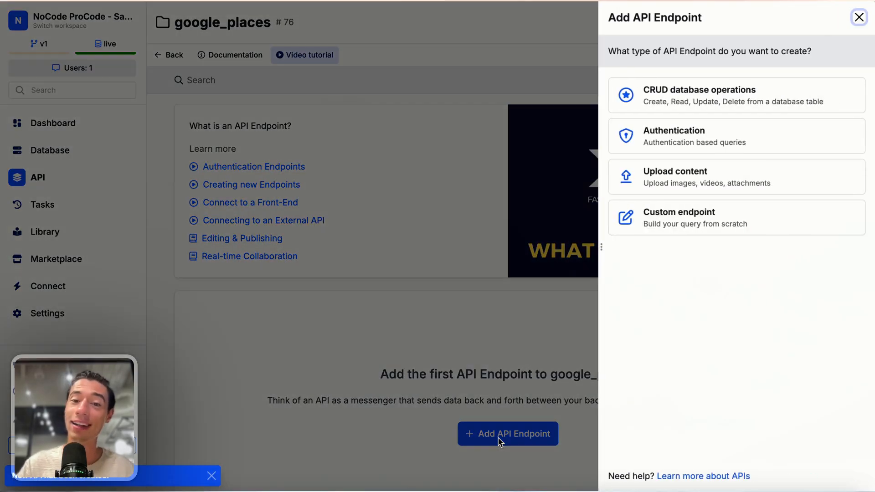
left_click(661, 230)
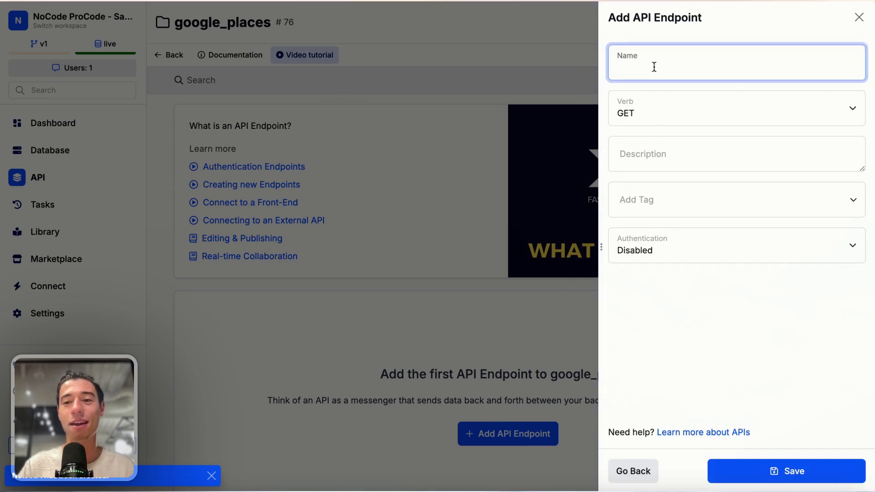
type("place")
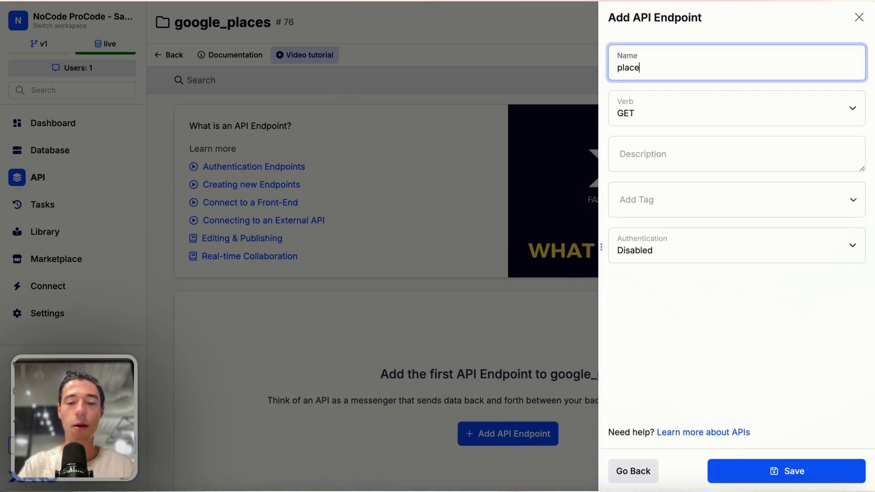
type("s")
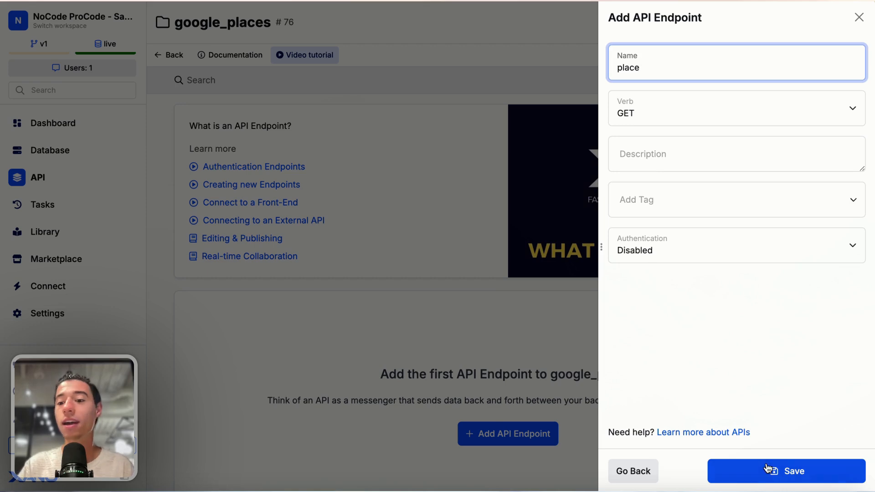
left_click(769, 472)
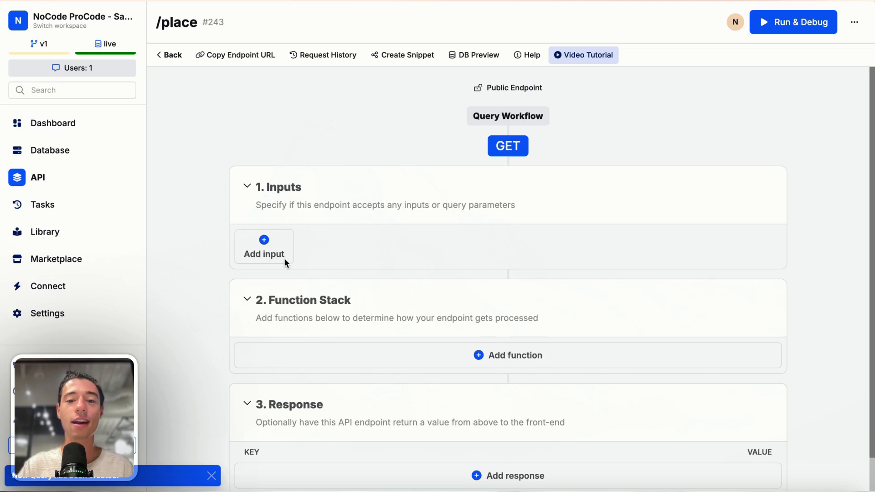
Step: Add a text input named input to the /place endpoint
left_click(267, 256)
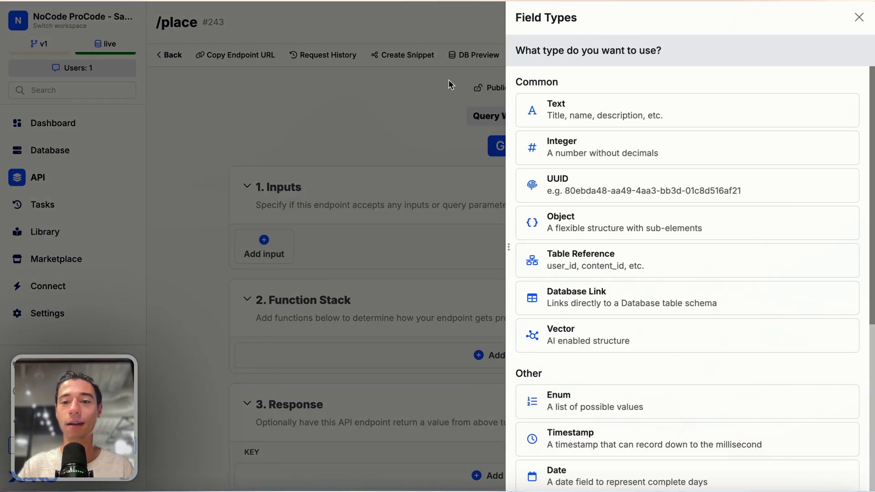
left_click(582, 120)
type("input")
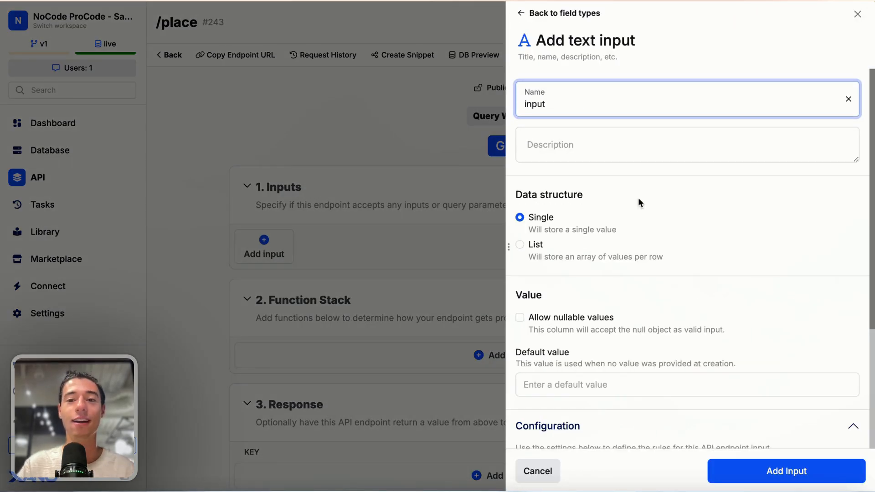
left_click(729, 470)
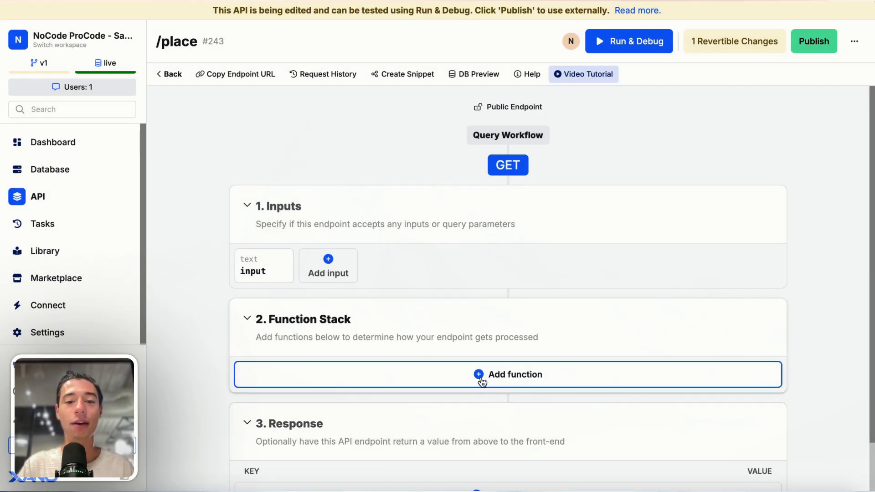
Step: Add an External API Request function and switch it to cURL import
left_click(495, 377)
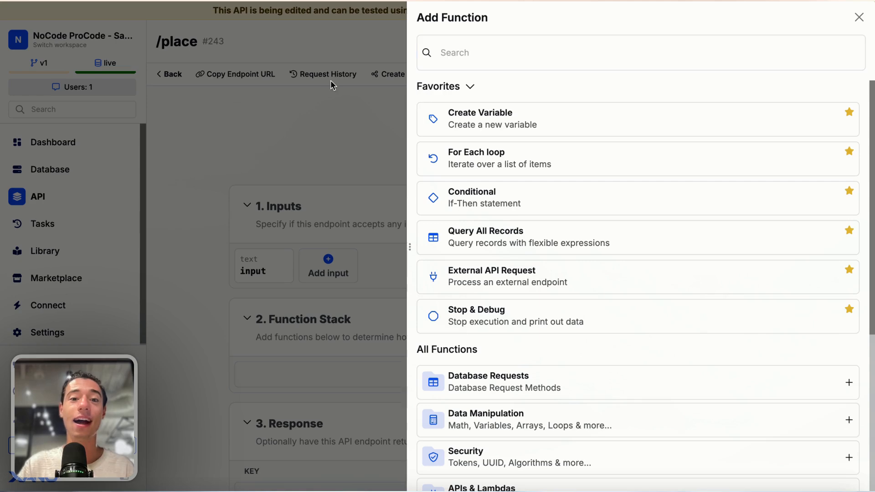
type("api")
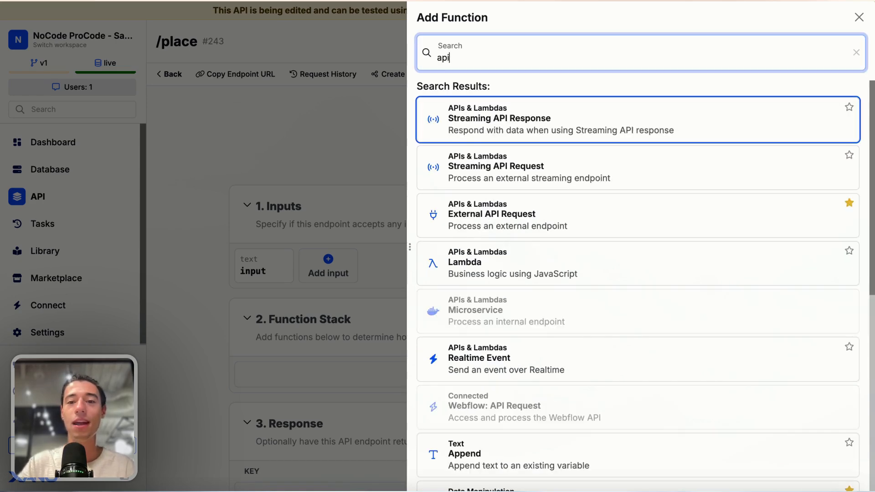
left_click(507, 224)
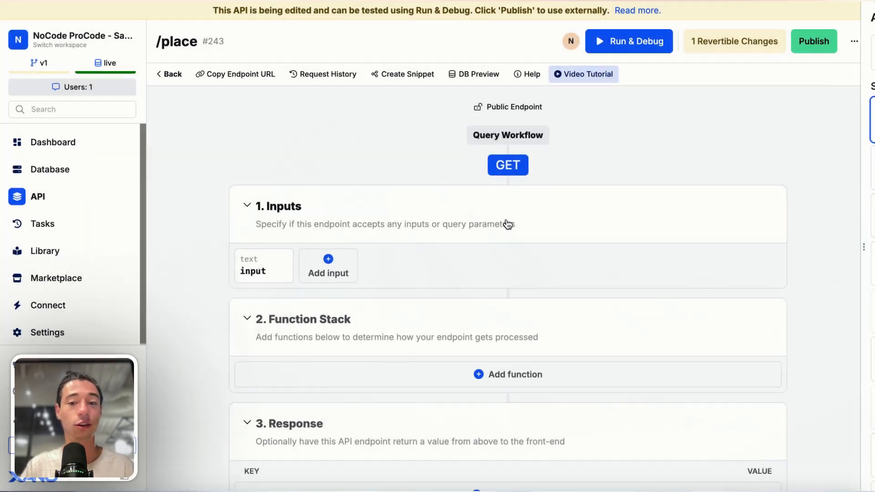
left_click(835, 112)
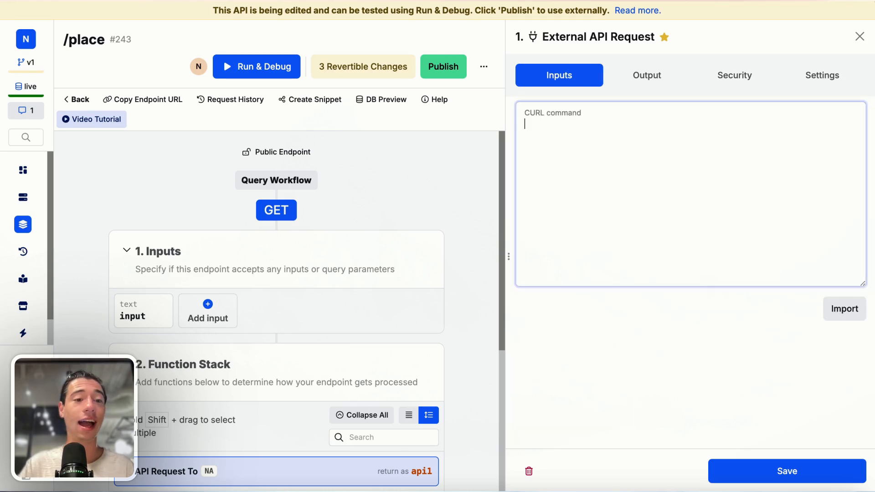
Step: Switch the Place Autocomplete samples to cURL, copy the French 'Vict' request, and return to Xano
mouse_move(5, 194)
left_click(39, 244)
left_click(36, 223)
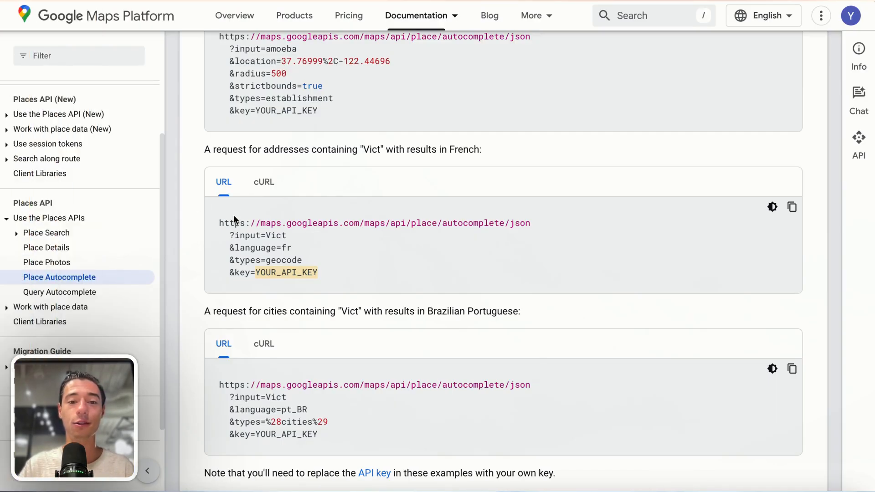
left_click(264, 183)
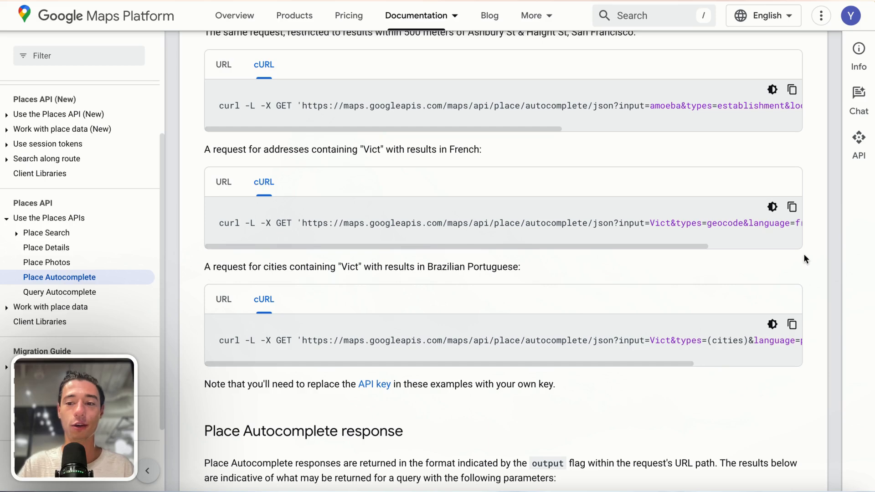
left_click(793, 208)
mouse_move(2, 326)
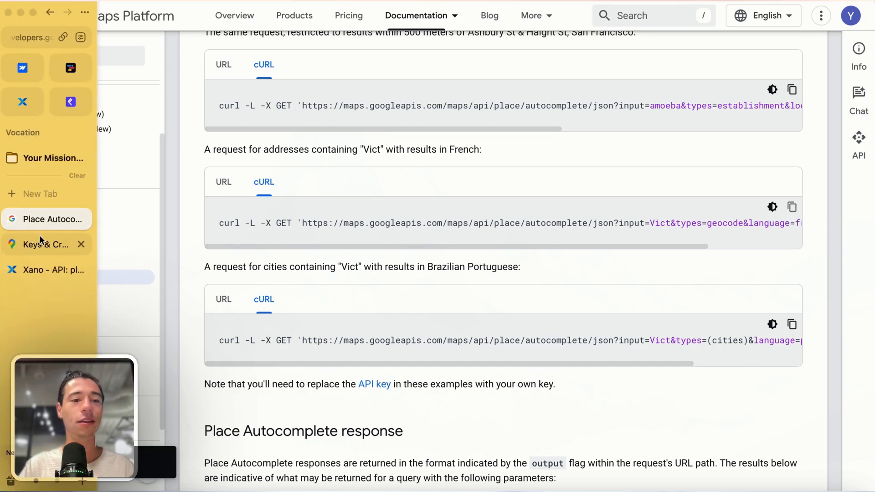
left_click(34, 268)
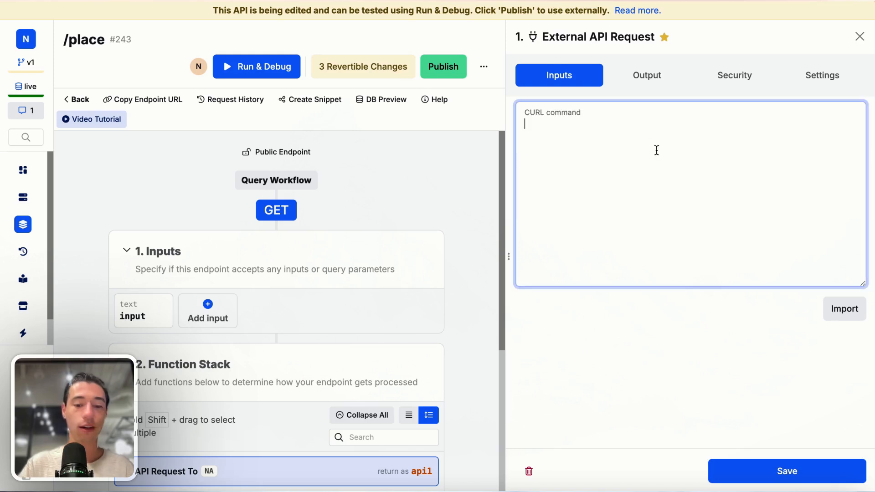
Step: Paste the Places autocomplete cURL command and import it into the request
key("super+v")
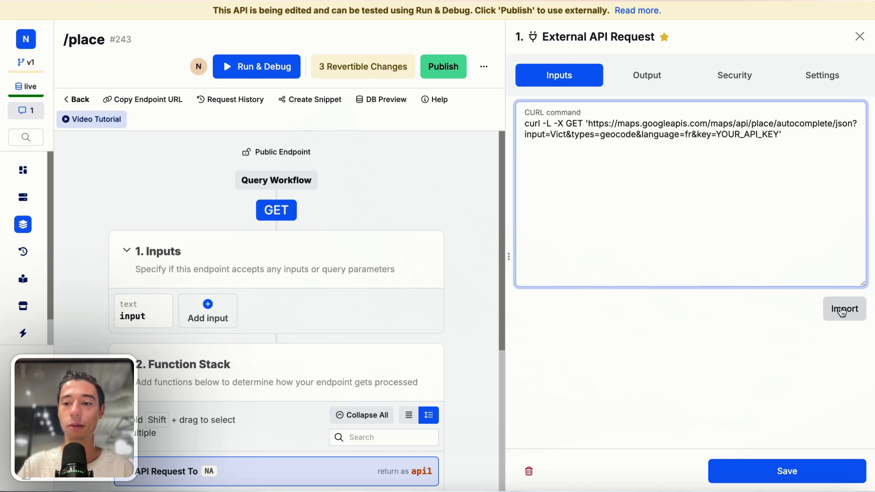
left_click(843, 309)
scroll(763, 288, "down", 3)
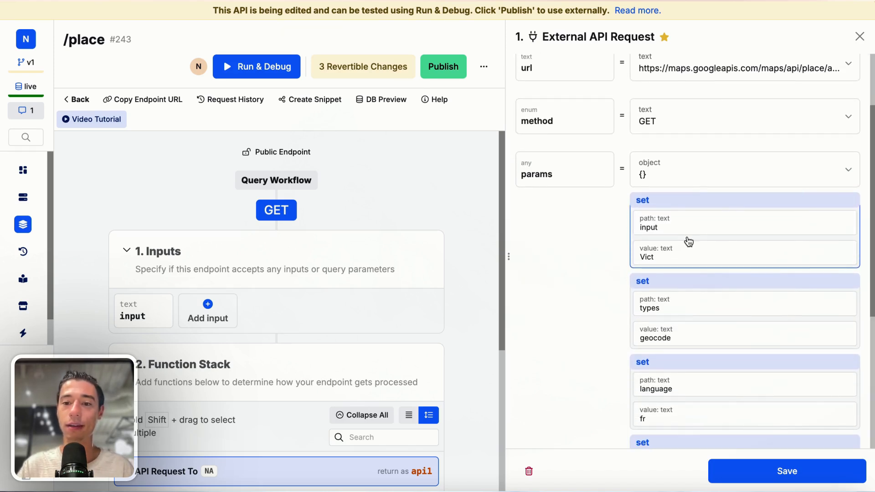
scroll(698, 329, "down", 3)
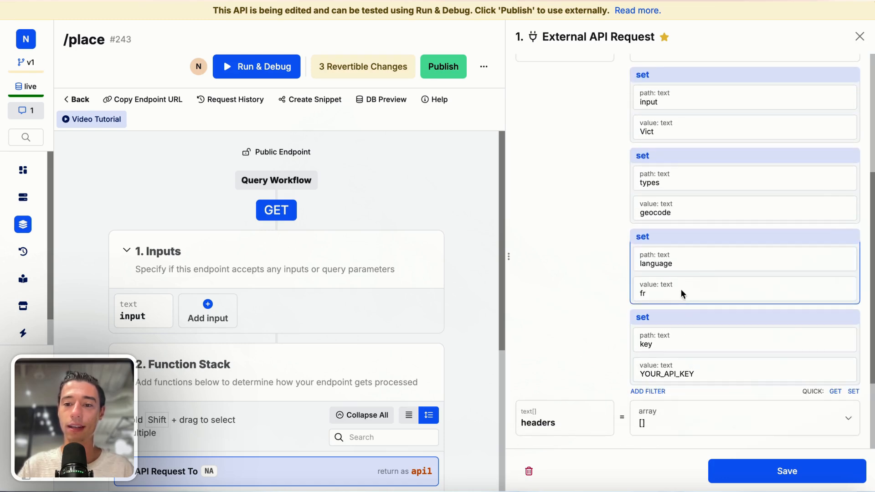
Step: Change the language parameter's value from fr to en and update it
left_click(681, 289)
scroll(669, 336, "down", 3)
left_click(653, 356)
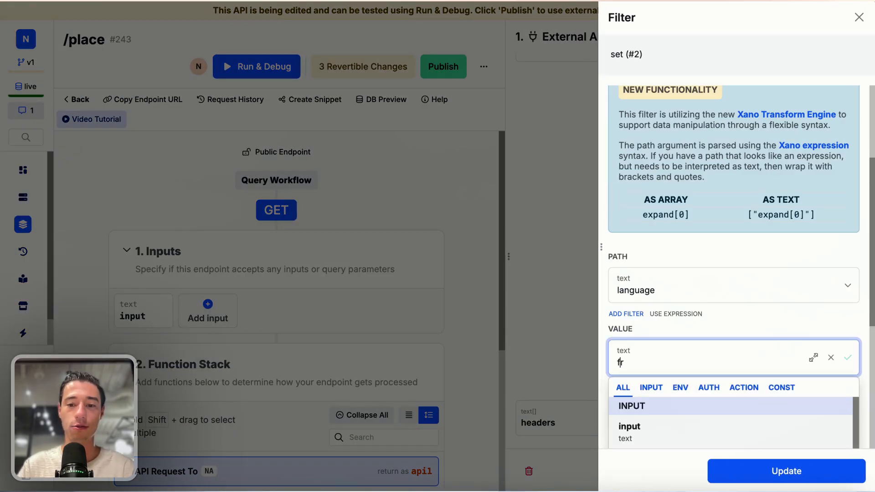
type("fr")
key("BackSpace")
key("BackSpace")
type("en")
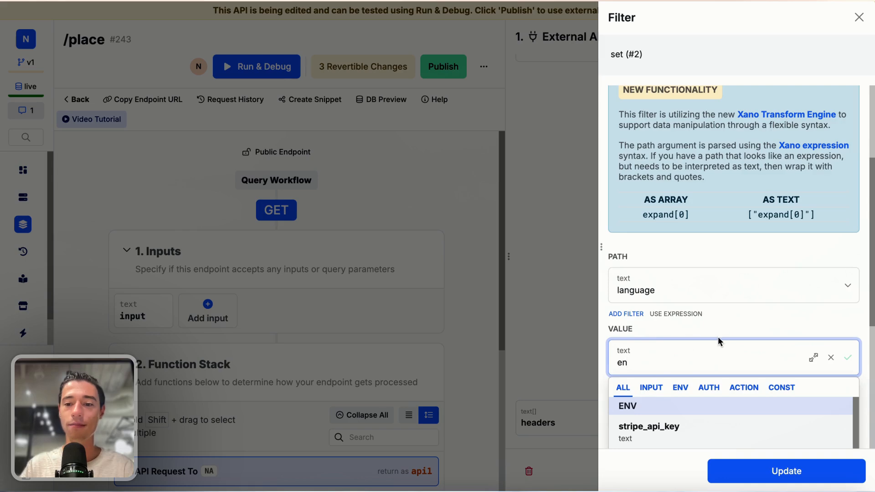
key("Return")
left_click(742, 474)
mouse_move(53, 269)
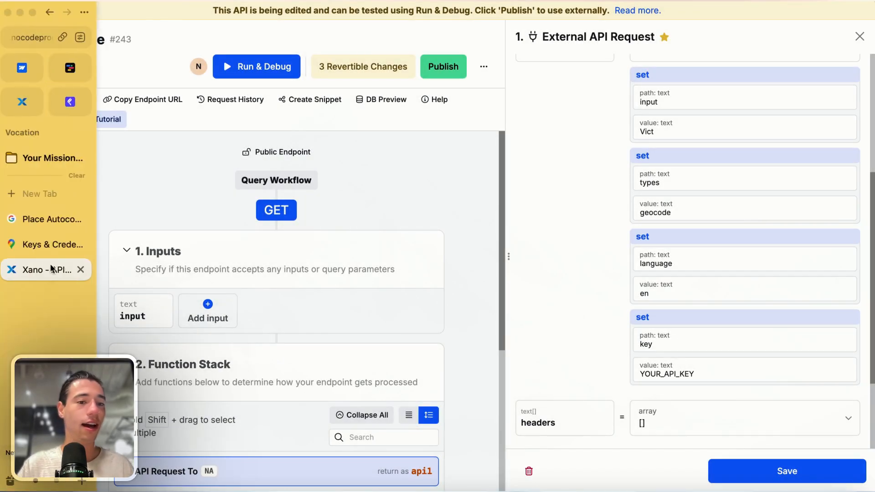
left_click(38, 242)
left_click(39, 219)
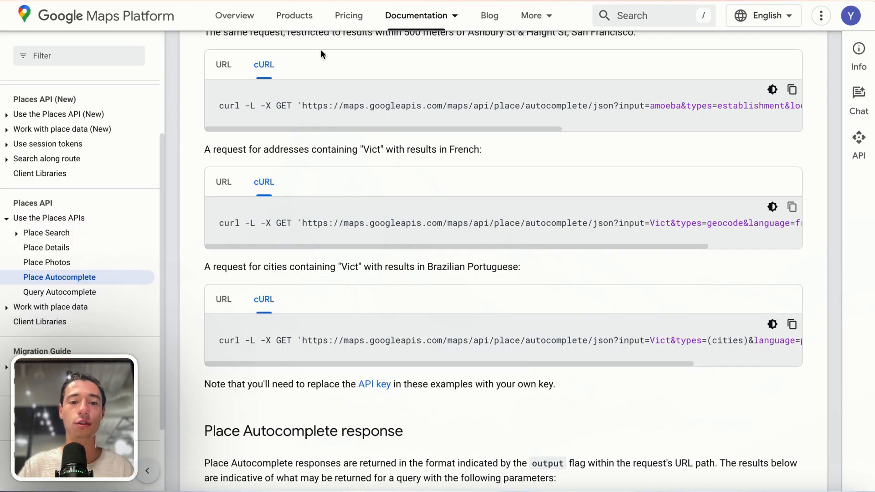
left_click(218, 191)
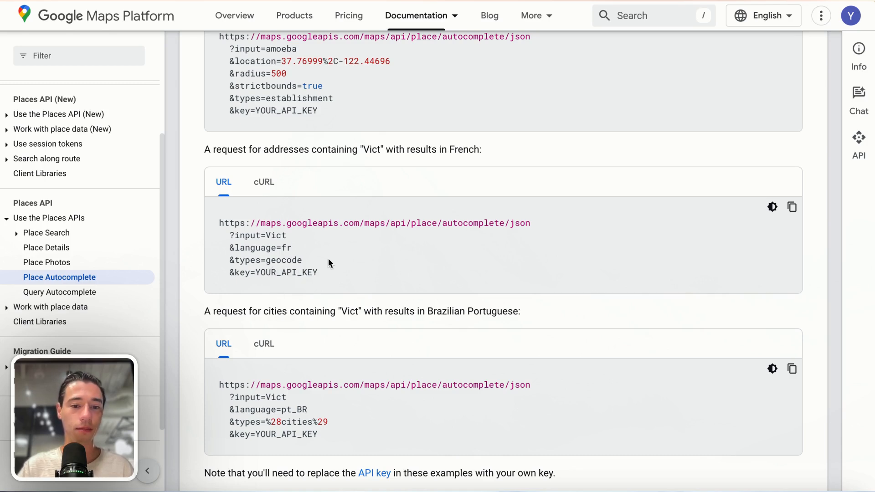
scroll(310, 383, "down", 1)
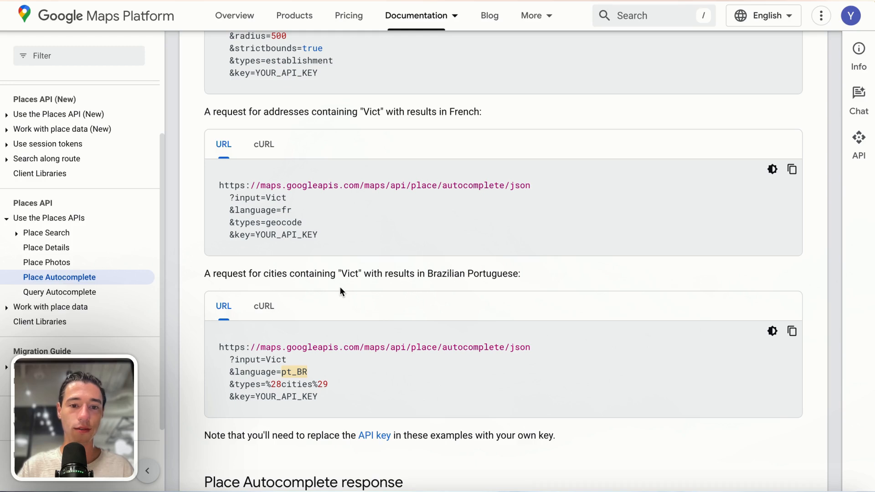
scroll(340, 292, "up", 2)
double_click(285, 165)
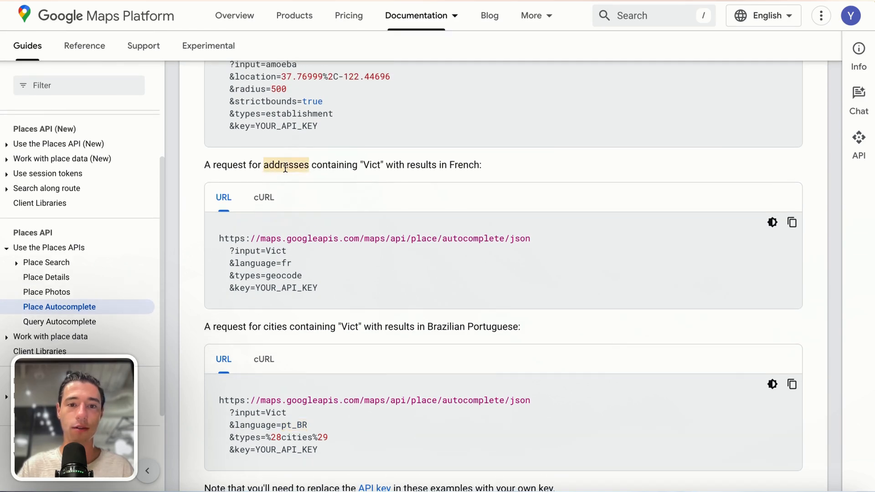
mouse_move(2, 183)
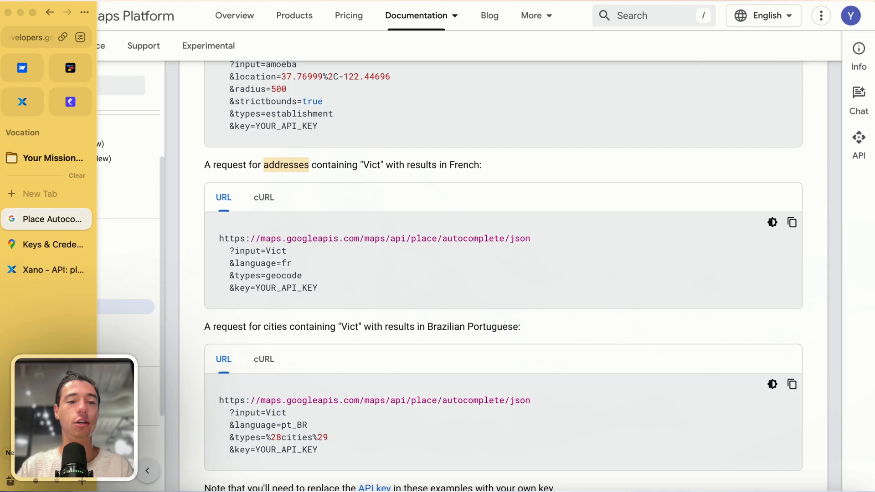
left_click(33, 253)
left_click(35, 278)
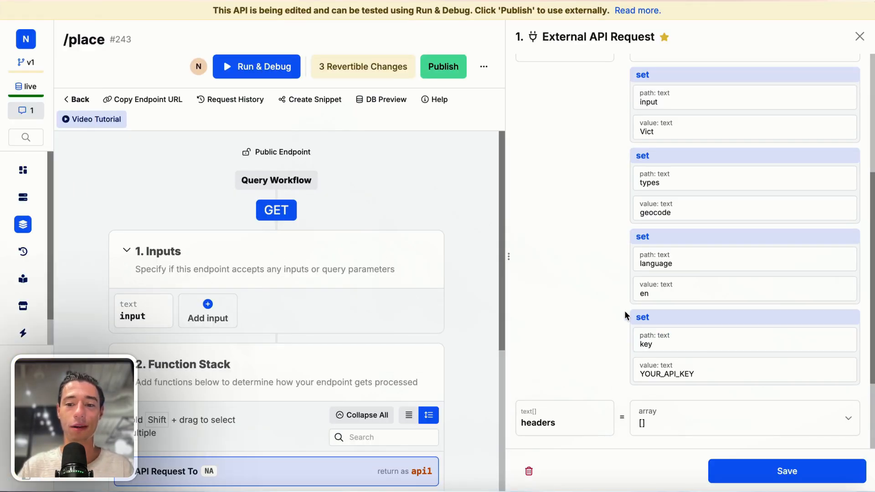
Step: Replace the key parameter's YOUR_API_KEY placeholder with the ENV google_maps variable
left_click(671, 368)
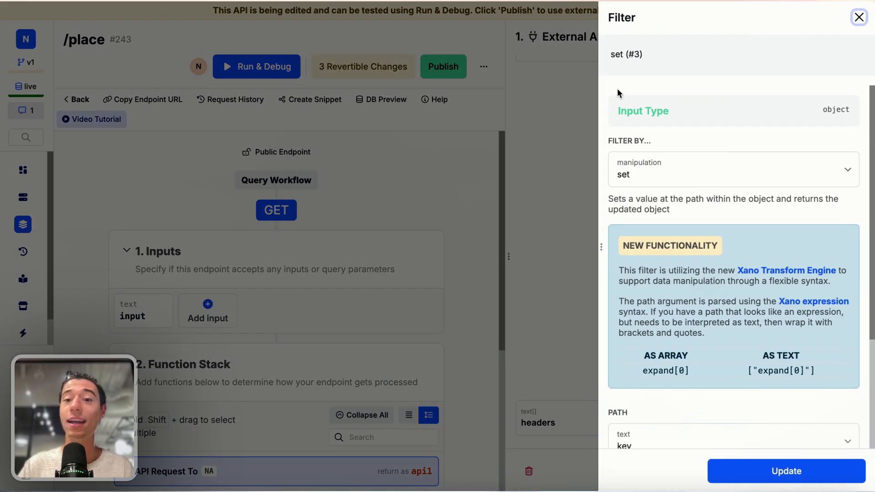
scroll(641, 223, "down", 3)
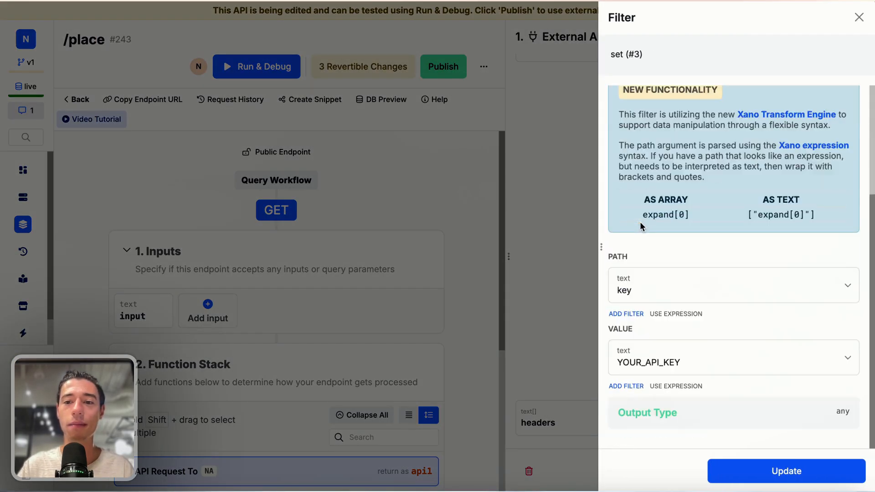
left_click(650, 360)
key("ctrl+a")
key("BackSpace")
left_click(698, 235)
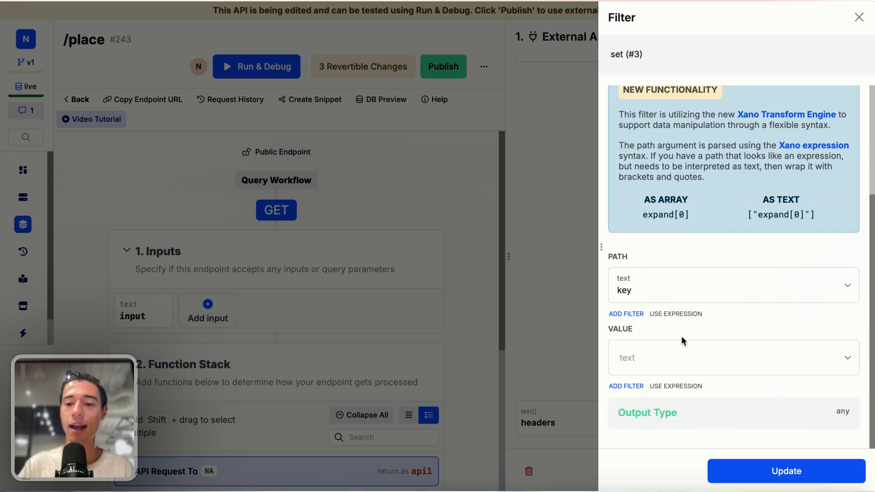
left_click(633, 368)
scroll(647, 319, "down", 3)
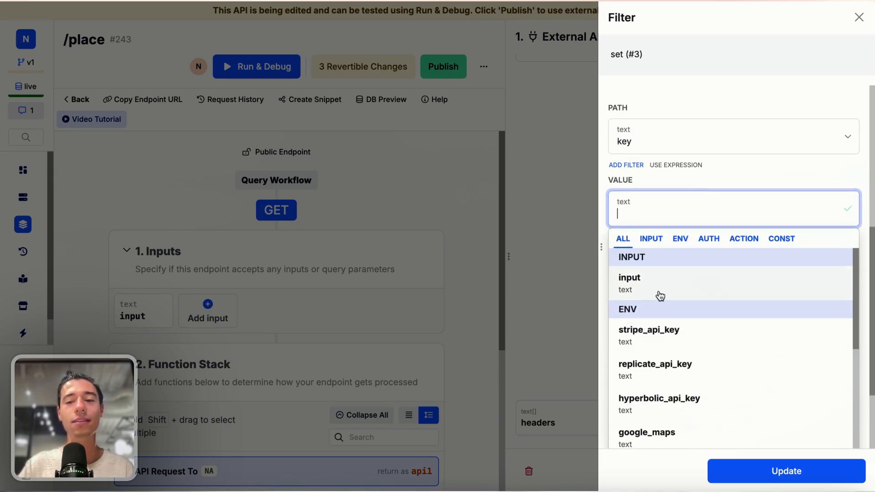
left_click(681, 239)
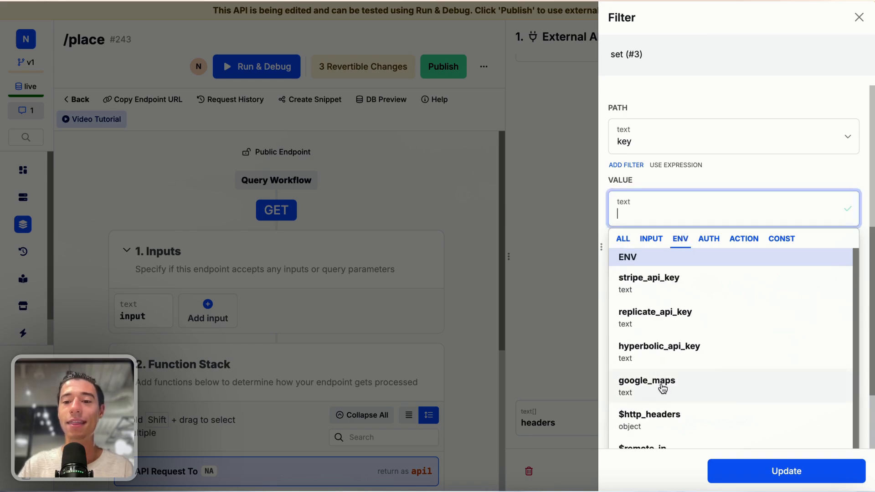
left_click(663, 387)
left_click(781, 470)
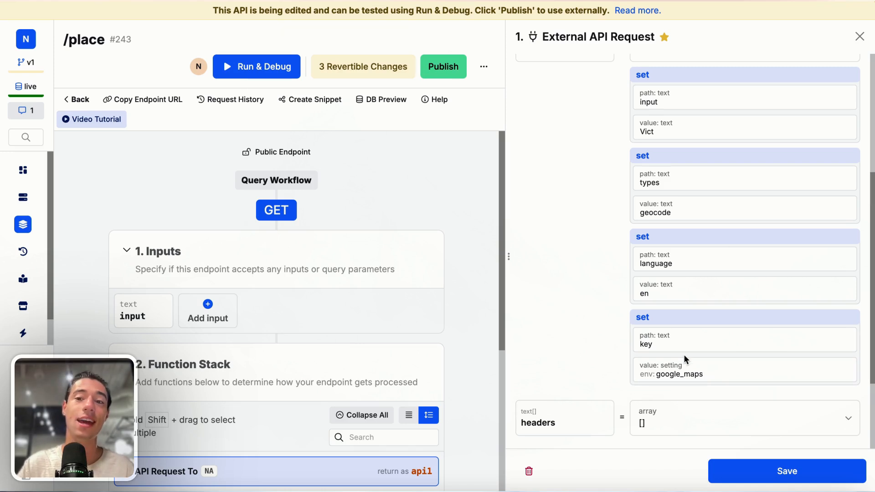
scroll(686, 332, "up", 5)
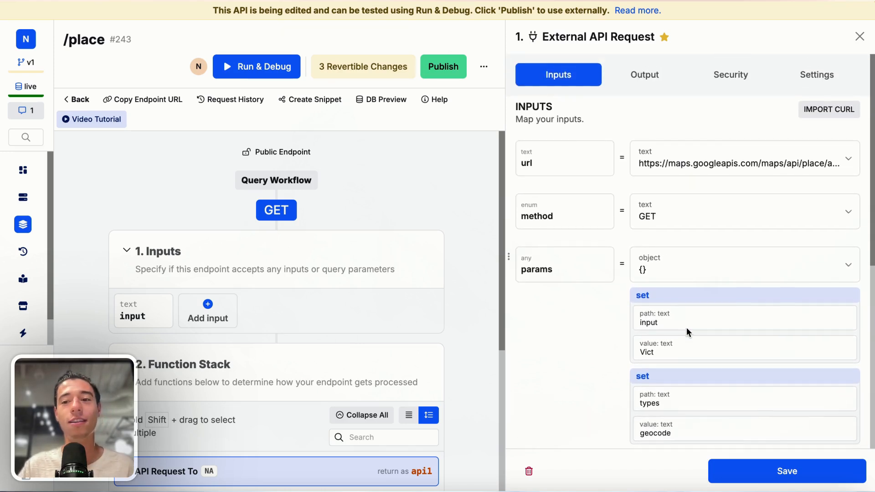
Step: Save the configured External API Request step
scroll(687, 332, "down", 6)
left_click(743, 474)
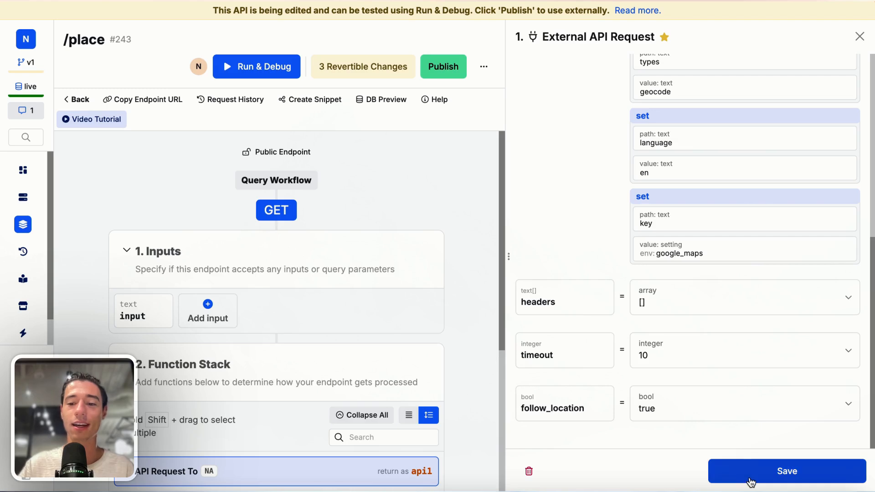
left_click(629, 41)
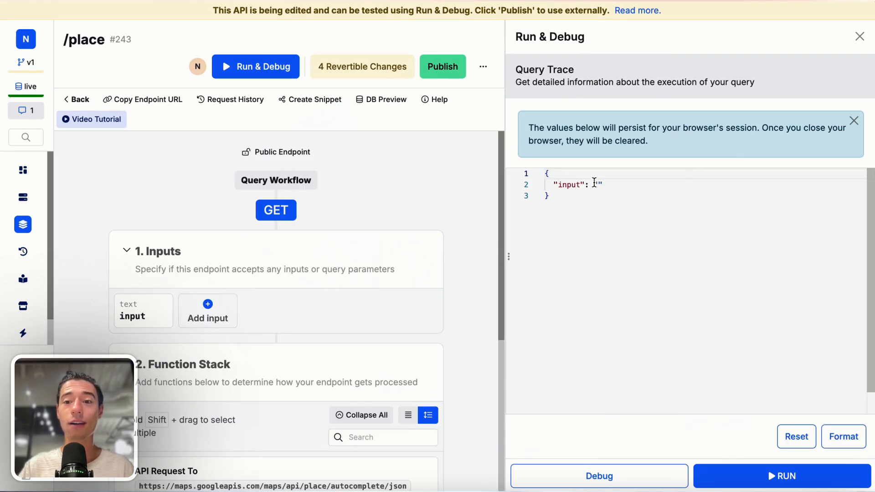
Step: Test-run /place and review the 'Vict' predictions, e.g. Victoria, BC, Canada and Victoria Falls, Zimbabwe
left_click(766, 476)
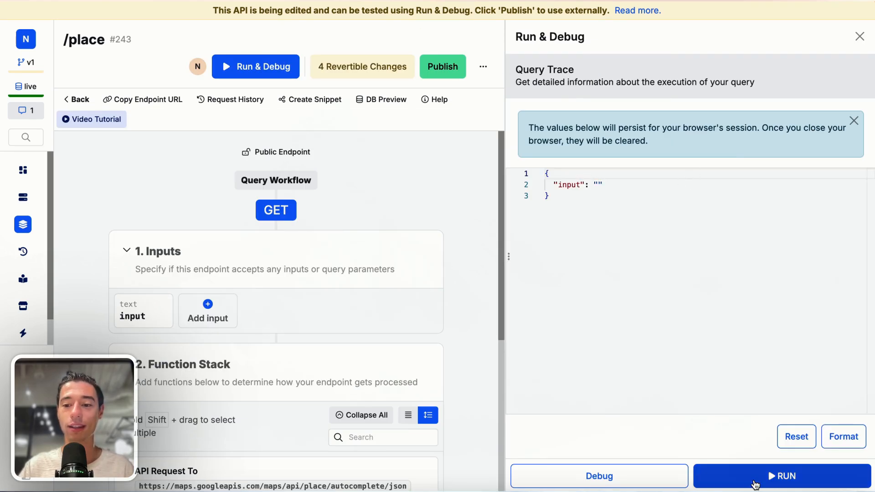
scroll(746, 330, "down", 8)
scroll(747, 328, "down", 6)
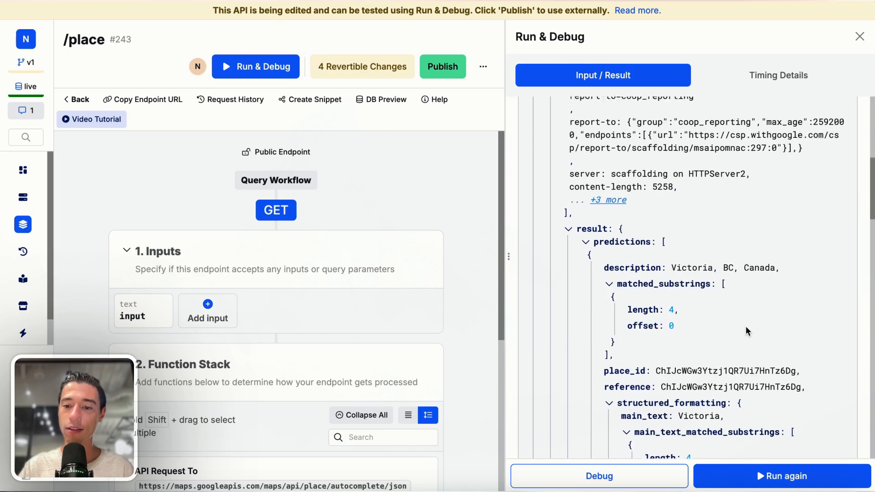
scroll(702, 283, "up", 2)
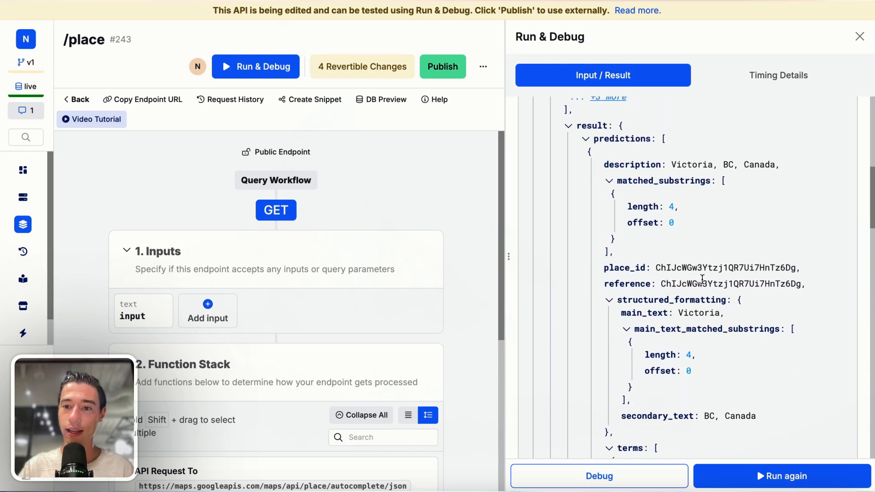
left_click_drag(684, 159, 775, 165)
left_click(777, 164)
scroll(775, 228, "down", 12)
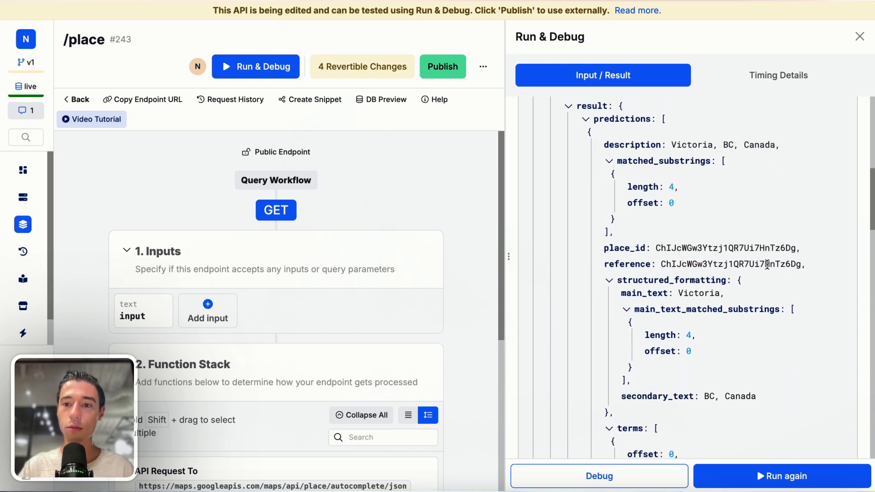
scroll(767, 264, "down", 2)
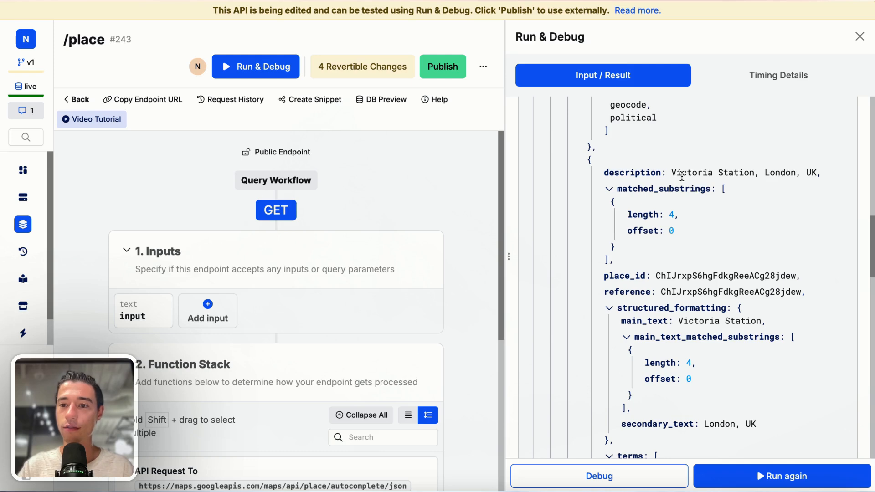
left_click_drag(674, 174, 802, 192)
scroll(793, 203, "down", 10)
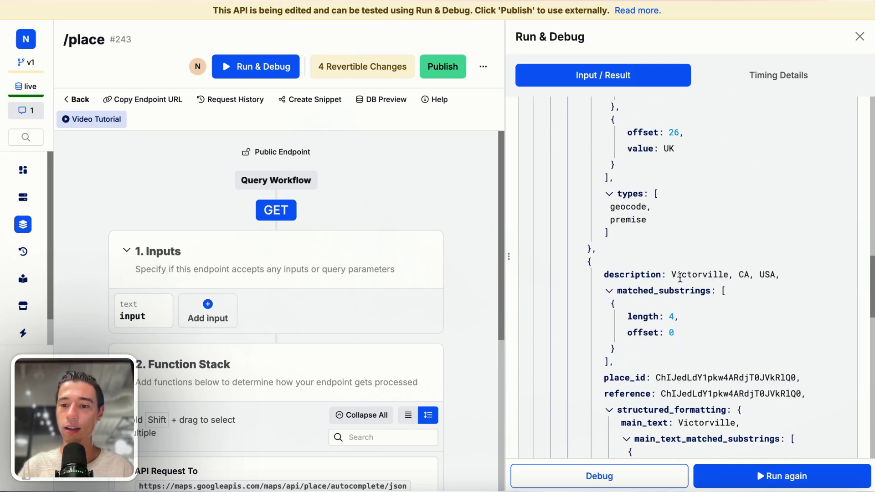
left_click_drag(672, 274, 826, 277)
scroll(807, 311, "down", 20)
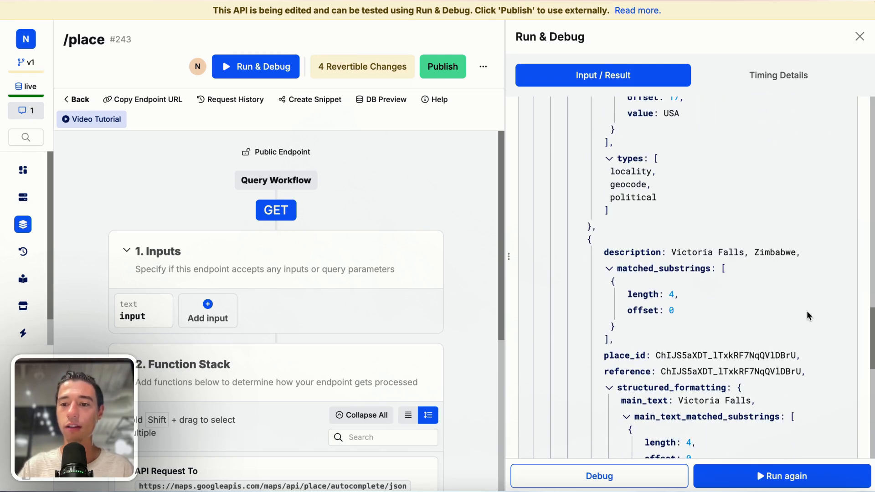
scroll(807, 311, "up", 20)
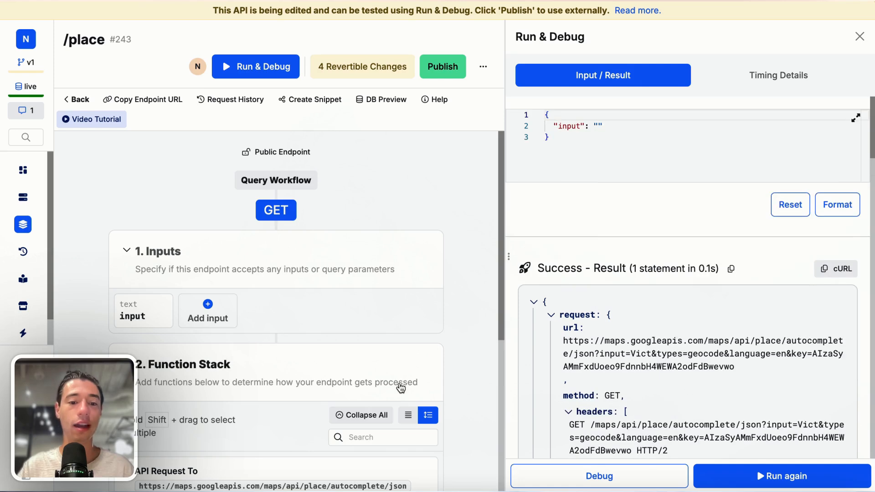
scroll(294, 422, "down", 2)
scroll(294, 422, "down", 1)
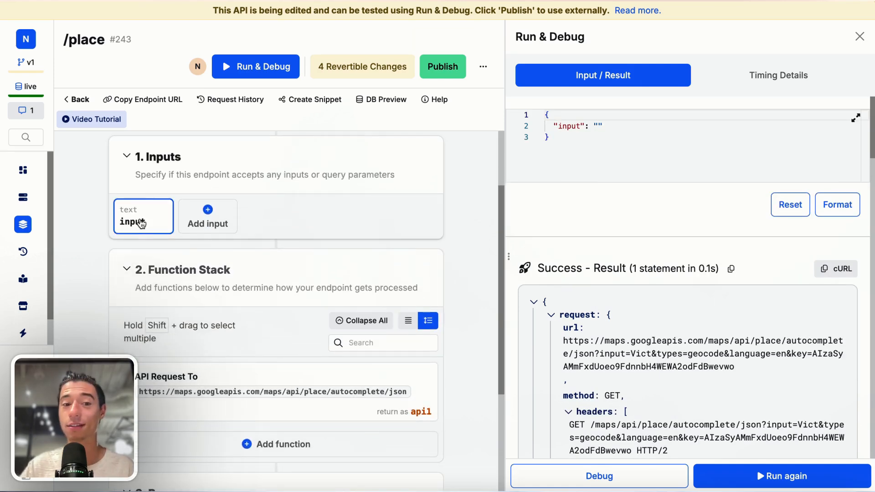
Step: Set the request's input parameter value to the endpoint's input variable, replacing 'Vict', and save
left_click(300, 383)
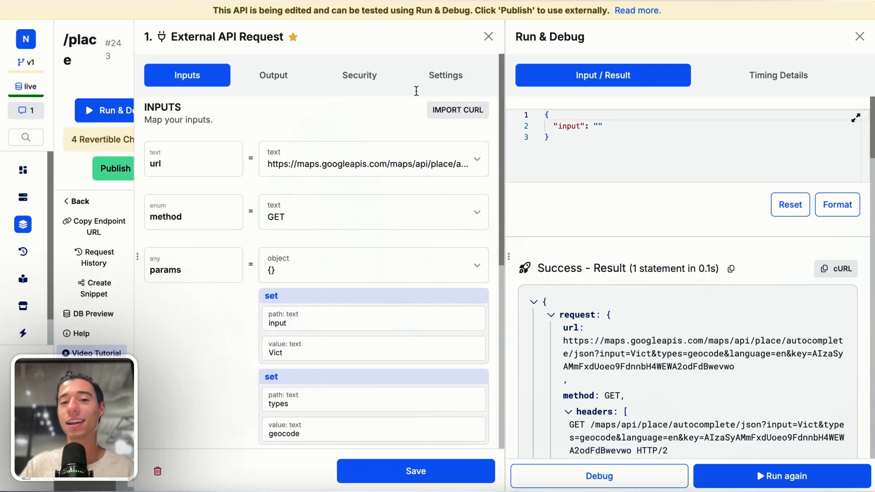
scroll(318, 326, "down", 1)
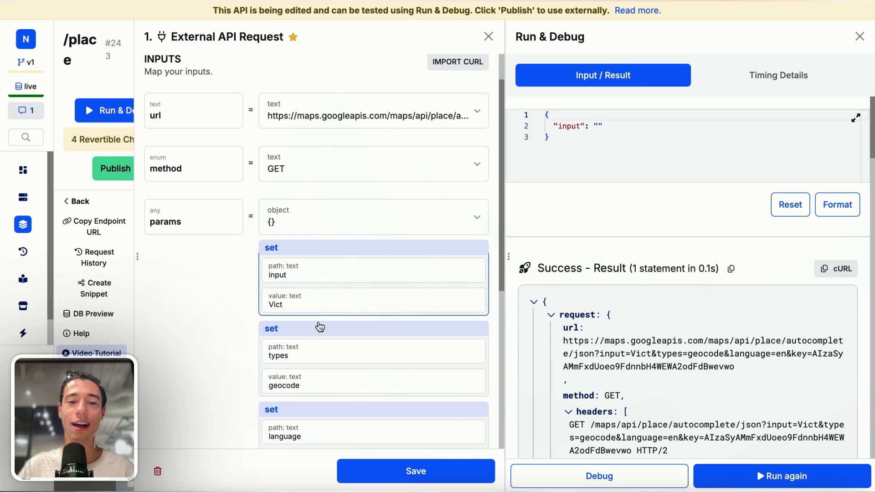
left_click(293, 308)
scroll(701, 180, "down", 3)
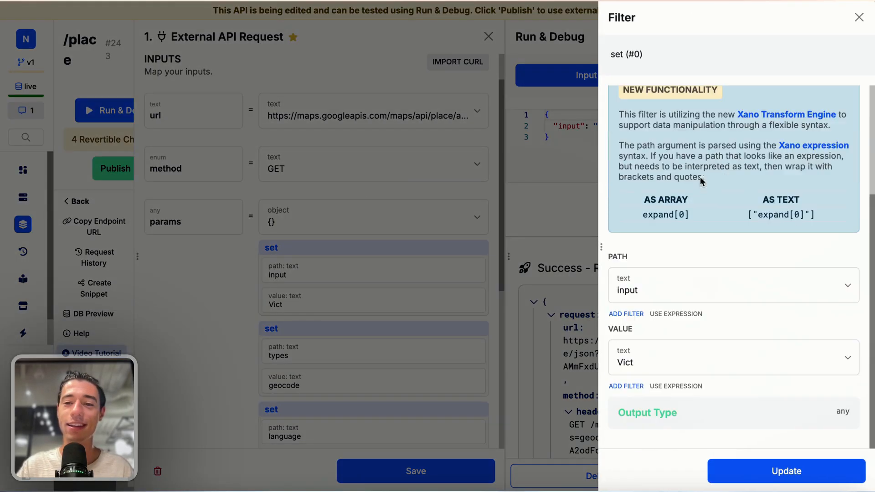
left_click(647, 359)
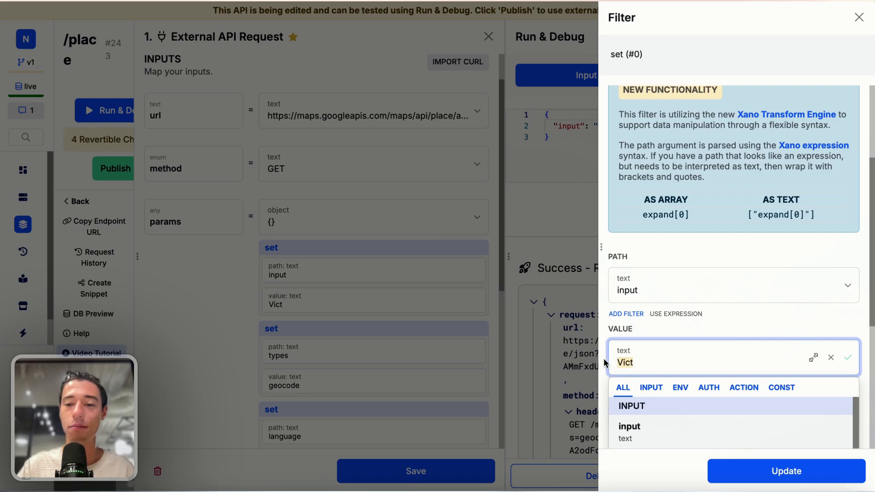
left_click(645, 433)
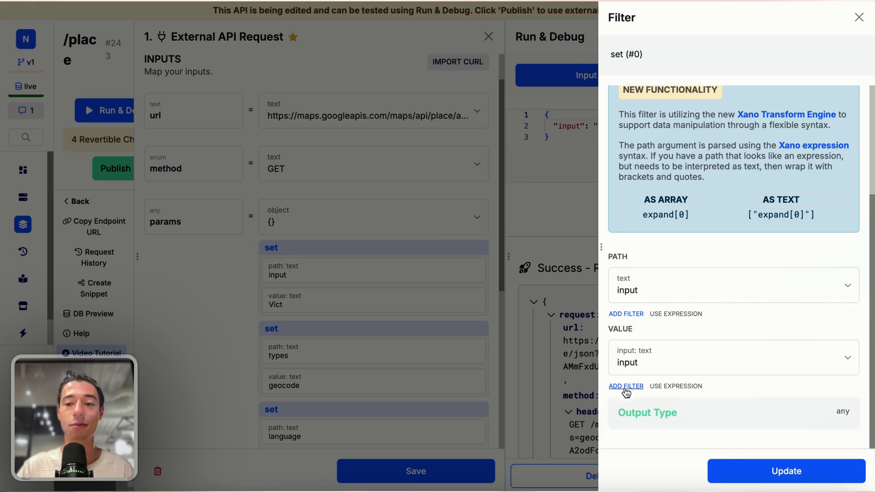
left_click(761, 474)
left_click(474, 472)
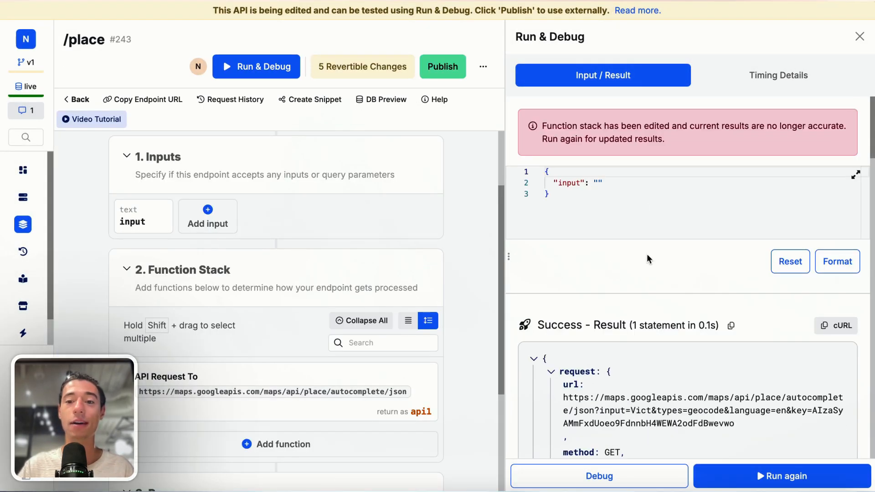
Step: Rerun the /place endpoint with the test input value '780 K'
left_click(595, 181)
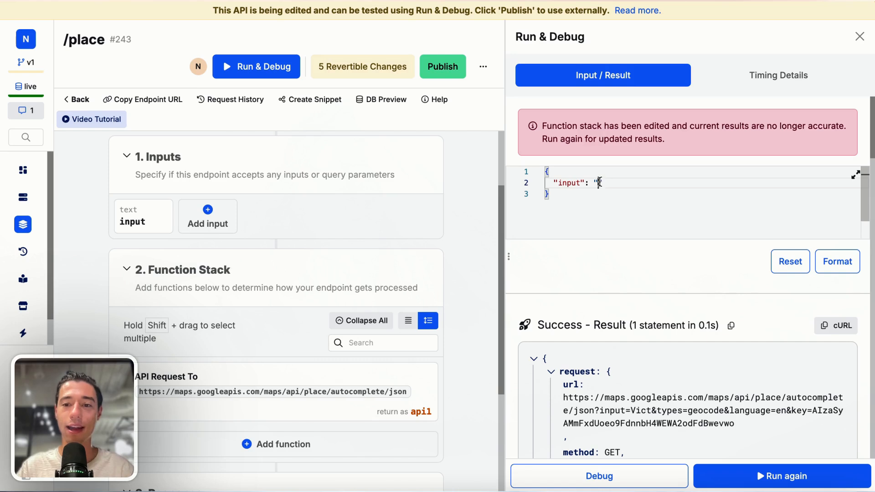
type("780")
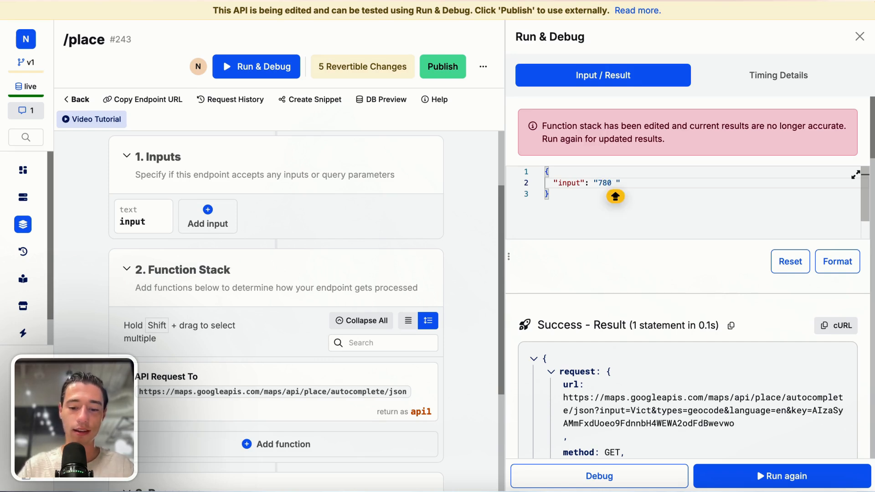
type(" K")
left_click(717, 475)
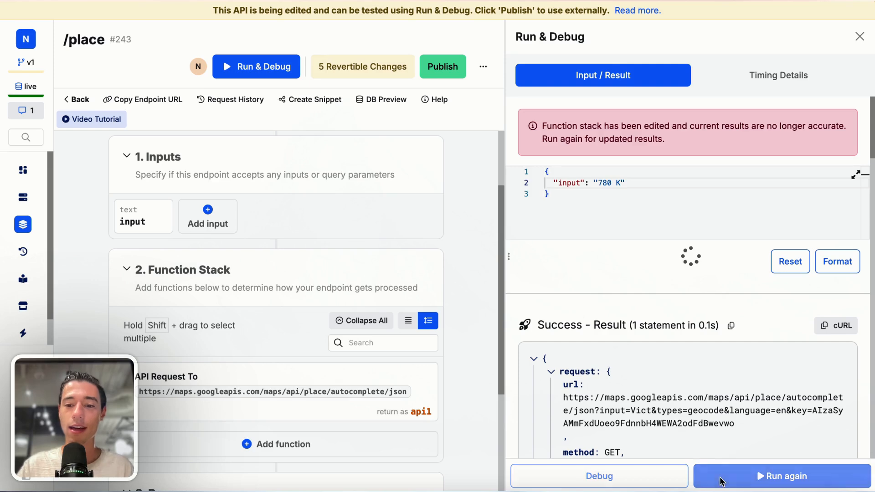
scroll(705, 392, "down", 15)
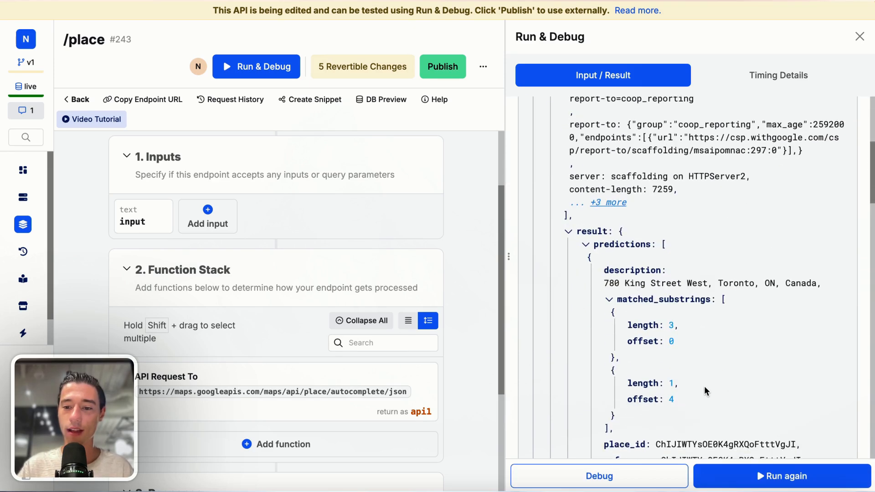
left_click_drag(605, 283, 795, 280)
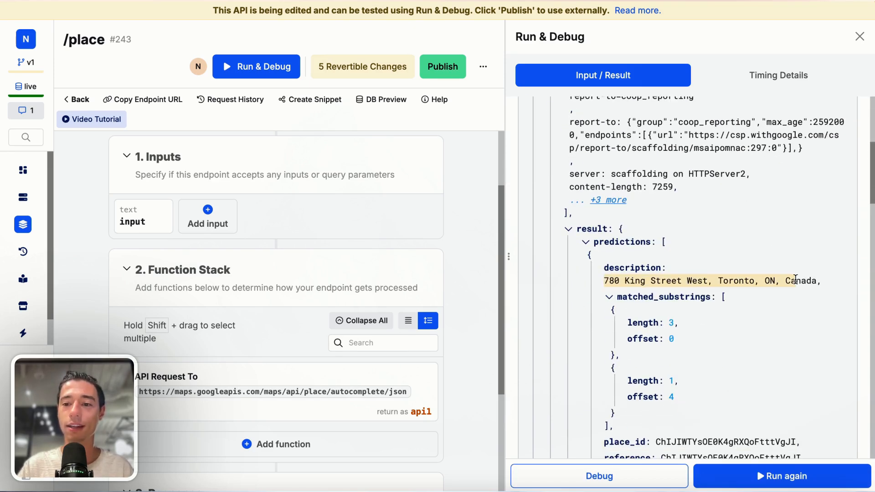
left_click(796, 279)
scroll(760, 278, "down", 8)
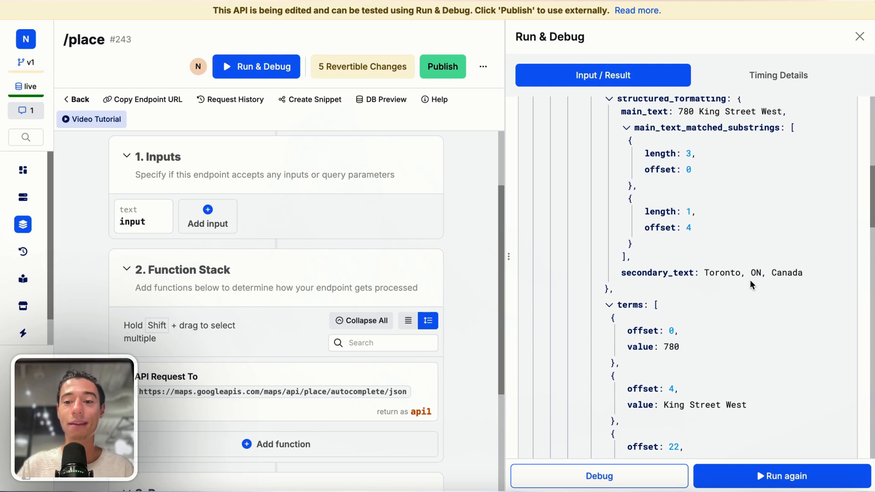
scroll(751, 281, "up", 20)
scroll(751, 280, "up", 5)
scroll(594, 323, "down", 4)
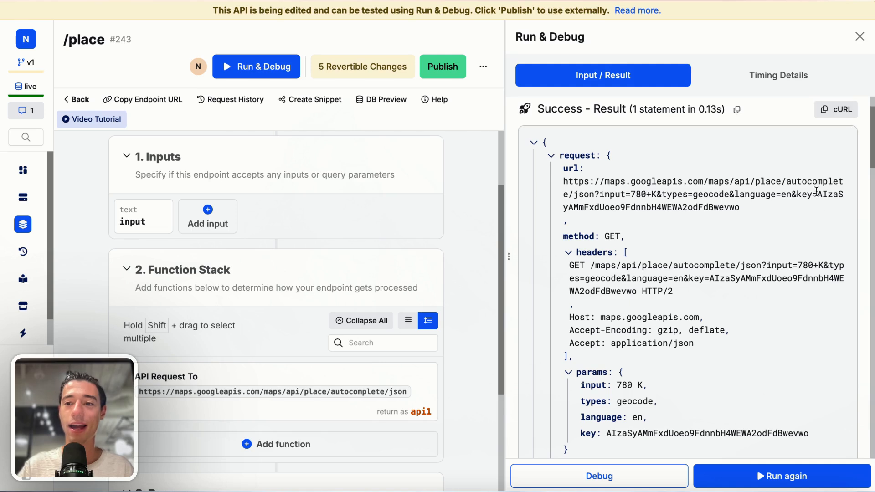
left_click_drag(814, 194, 829, 203)
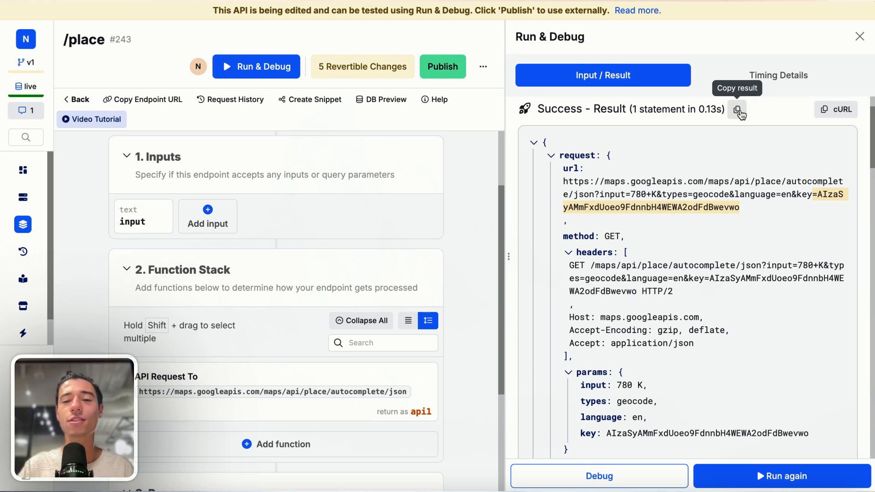
Step: Change the API request step's Return As variable from api to places_api and save
left_click(283, 378)
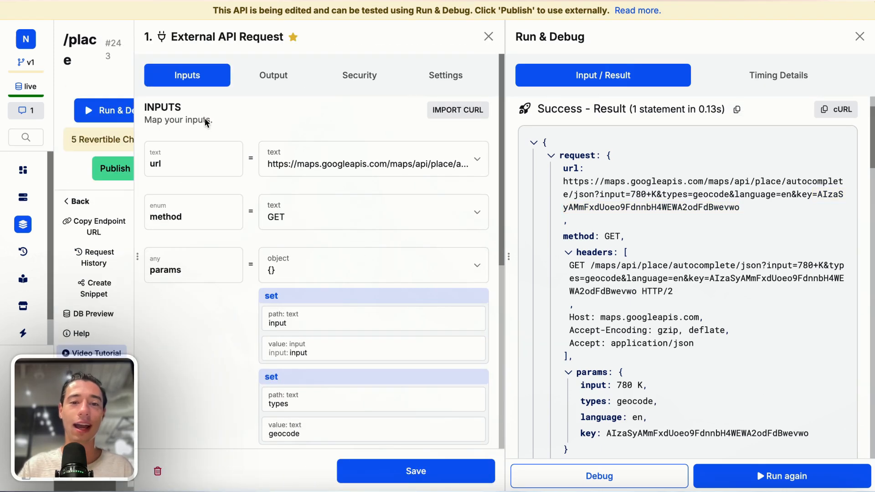
left_click(271, 76)
left_click(214, 164)
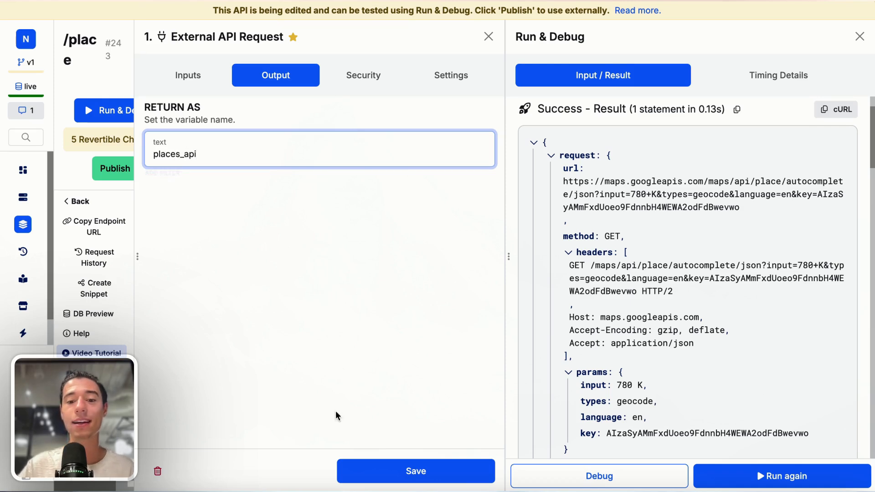
left_click(414, 471)
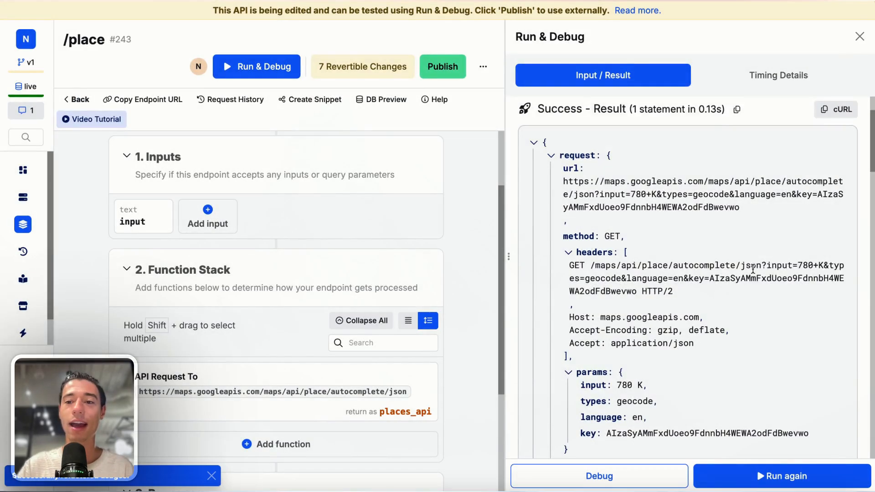
Step: Copy the test run result
scroll(757, 268, "up", 3)
left_click(735, 256)
left_click(735, 257)
mouse_move(354, 417)
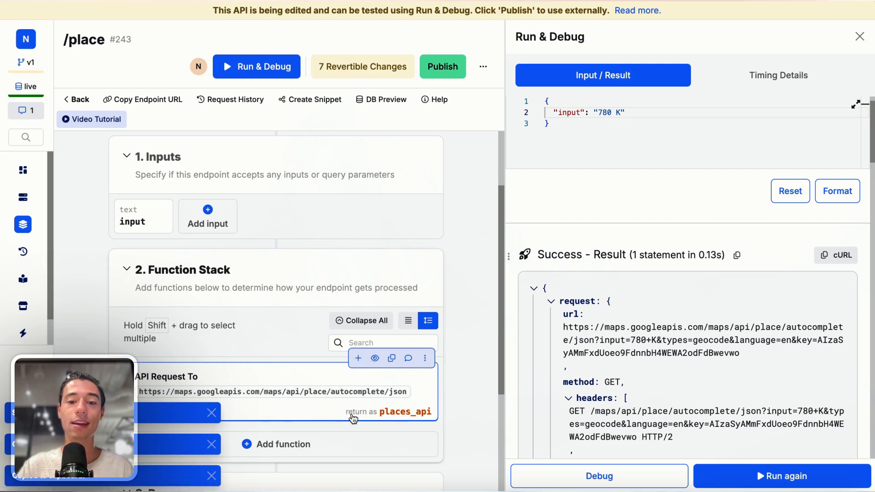
scroll(354, 410, "down", 1)
Step: Add a Create Variable step after the request, named results
left_click(357, 324)
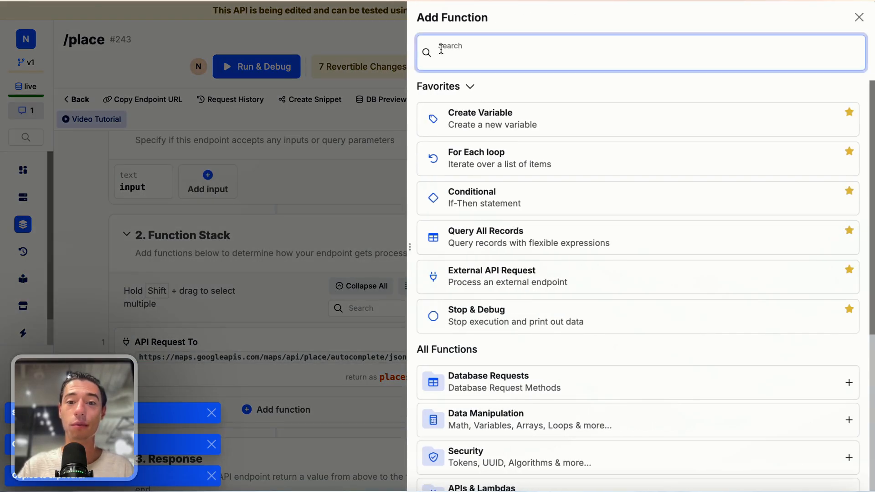
left_click(632, 80)
left_click(451, 56)
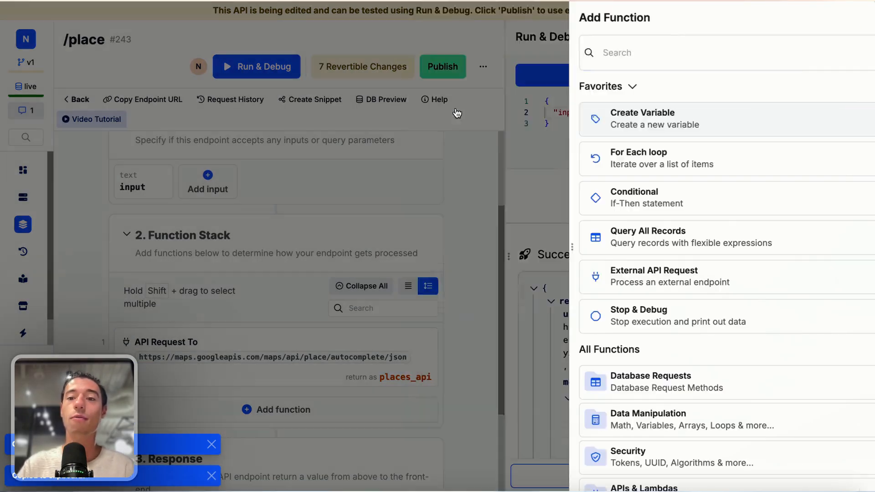
left_click(625, 117)
left_click(348, 124)
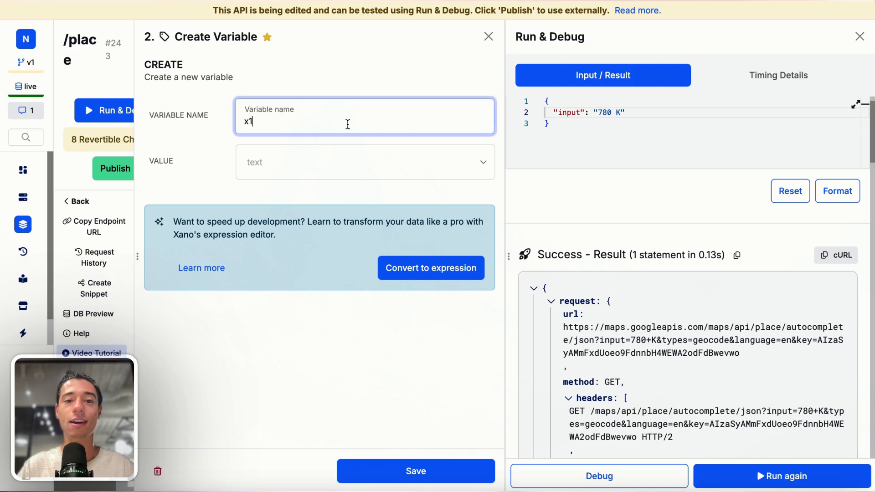
type("resul")
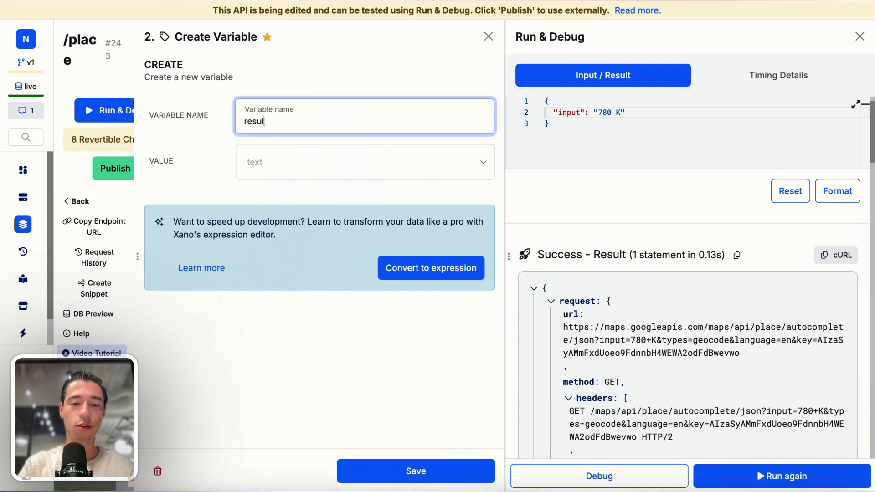
type("ts")
Step: Set the results value to places_api with sub path response > result > predictions
left_click(344, 155)
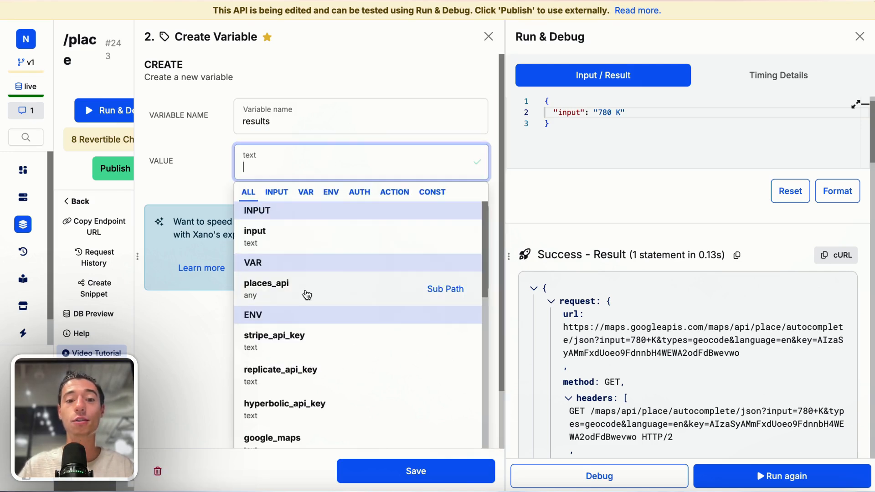
left_click(443, 290)
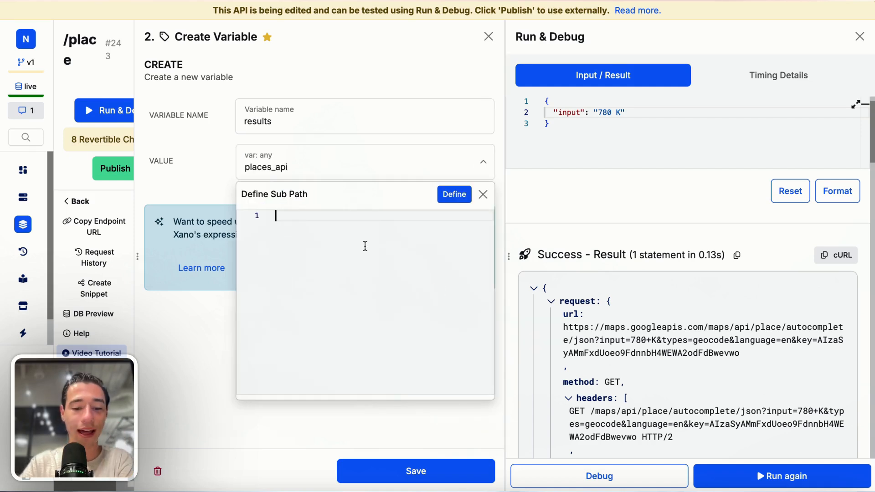
key("ctrl+v")
left_click(454, 194)
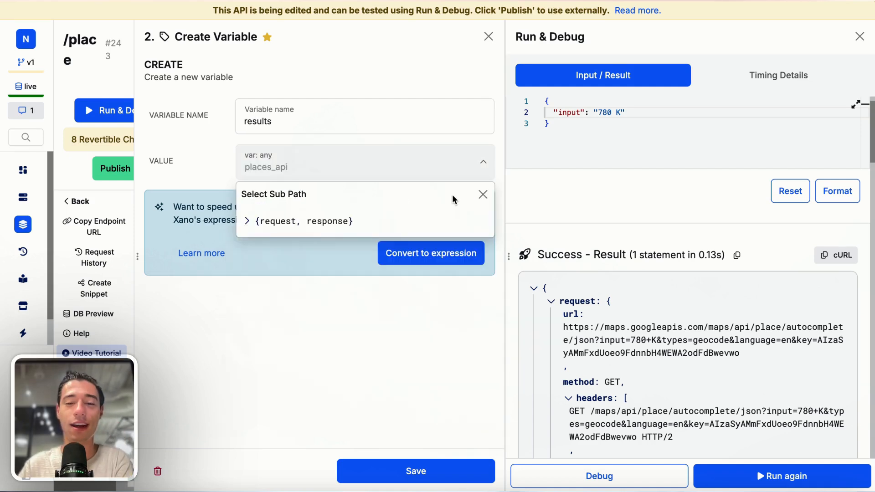
left_click(248, 223)
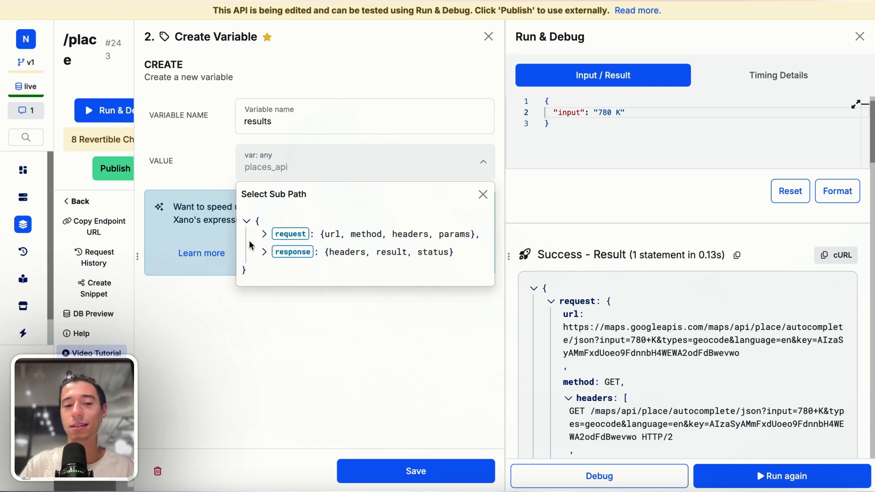
left_click(265, 254)
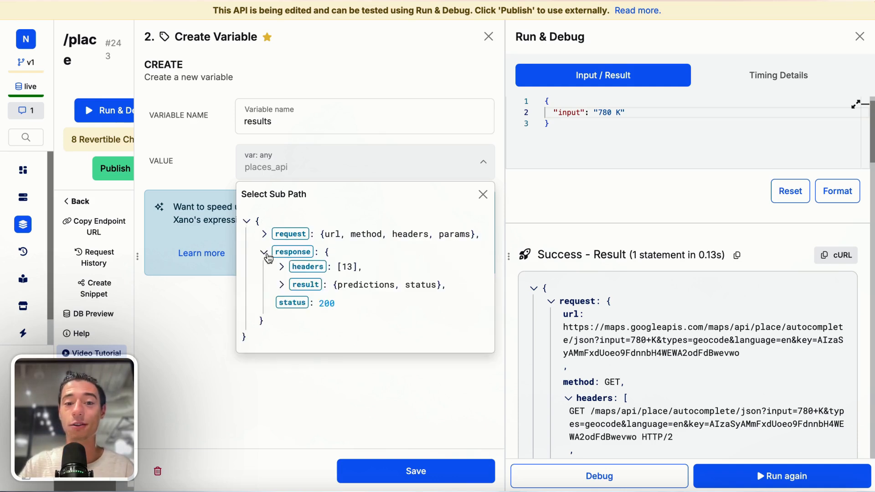
left_click(282, 285)
left_click(298, 302)
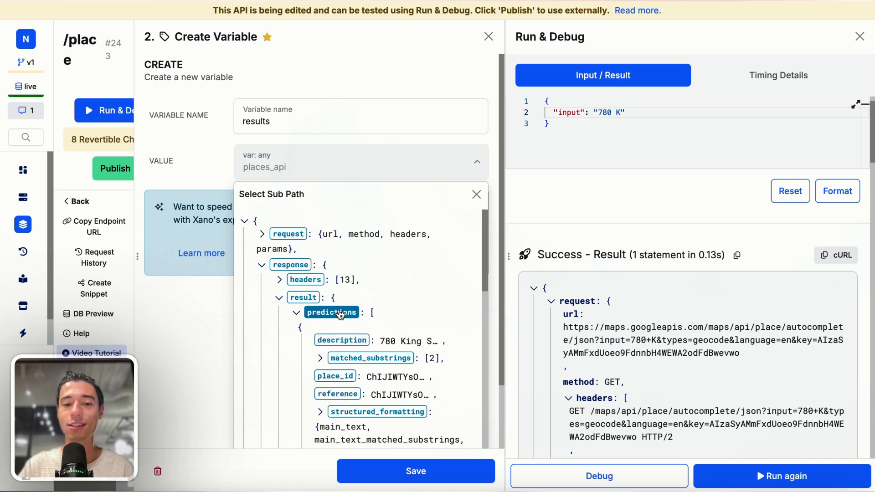
left_click(336, 313)
Step: Save the variable, make the endpoint respond with var: results, and rerun the test
left_click(422, 482)
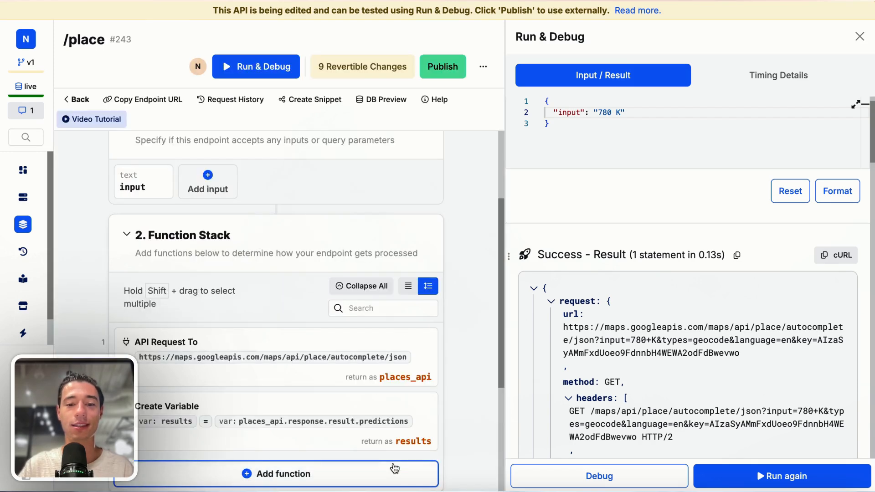
scroll(390, 456, "down", 5)
left_click(360, 405)
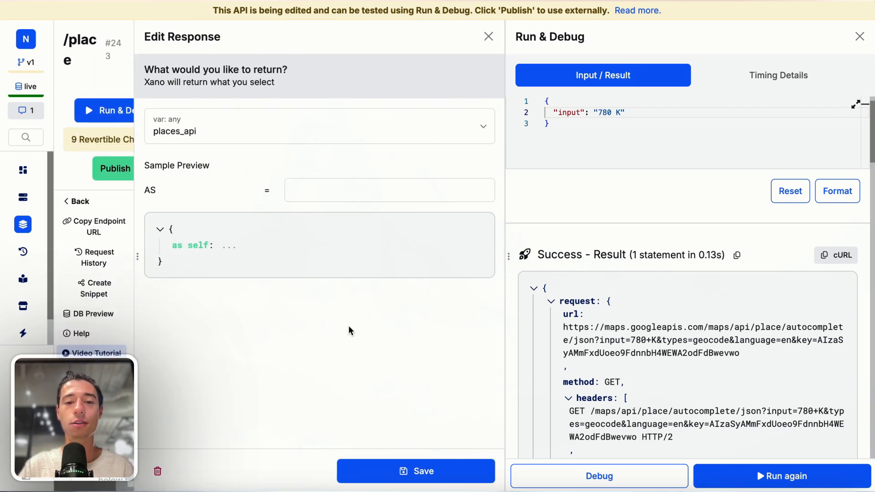
left_click(267, 130)
left_click(182, 283)
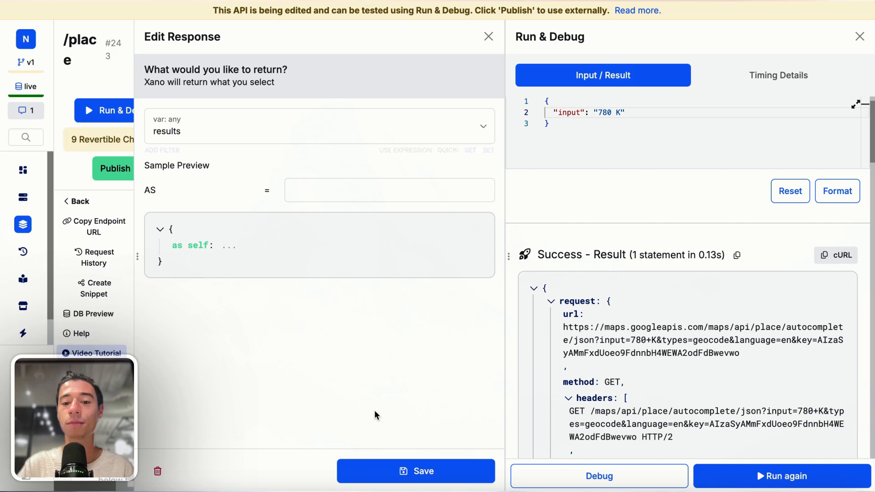
left_click(370, 471)
left_click(737, 485)
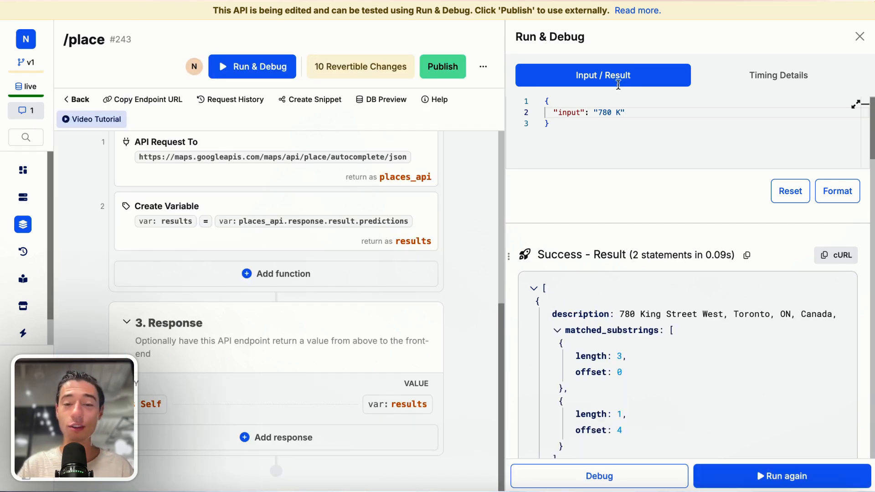
Step: Publish the /place endpoint changes and copy the endpoint URL
left_click(449, 71)
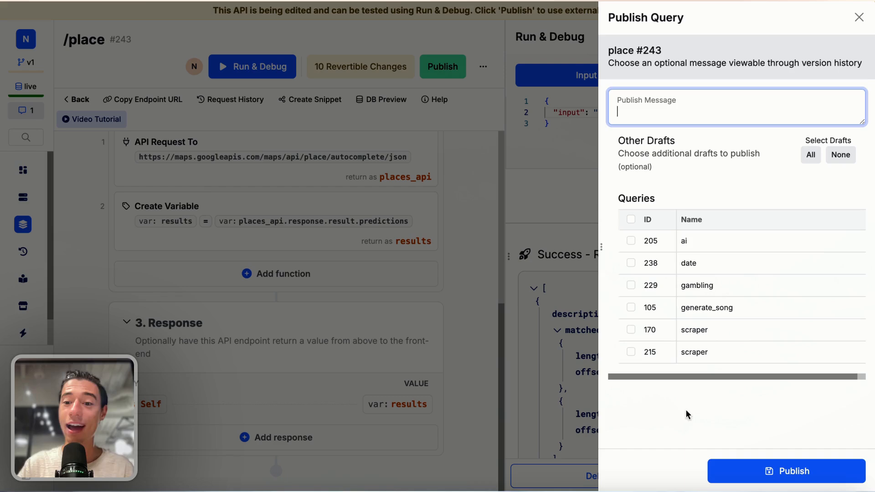
left_click(765, 474)
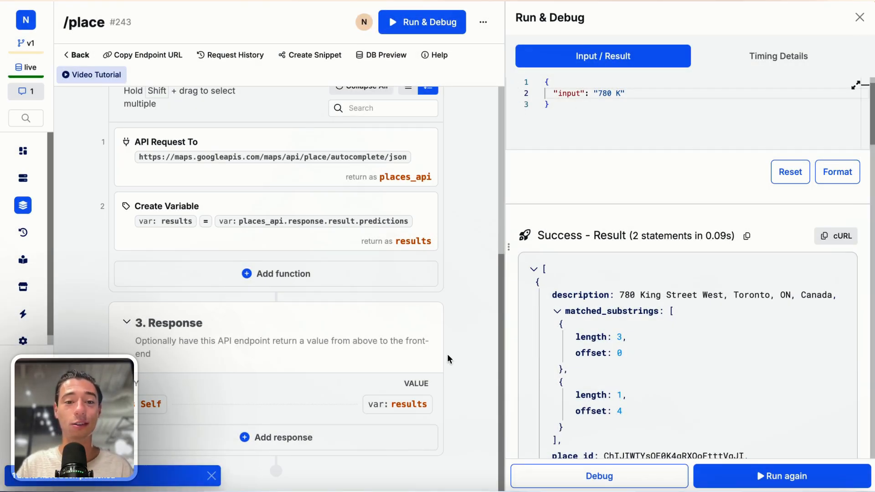
scroll(386, 334, "up", 5)
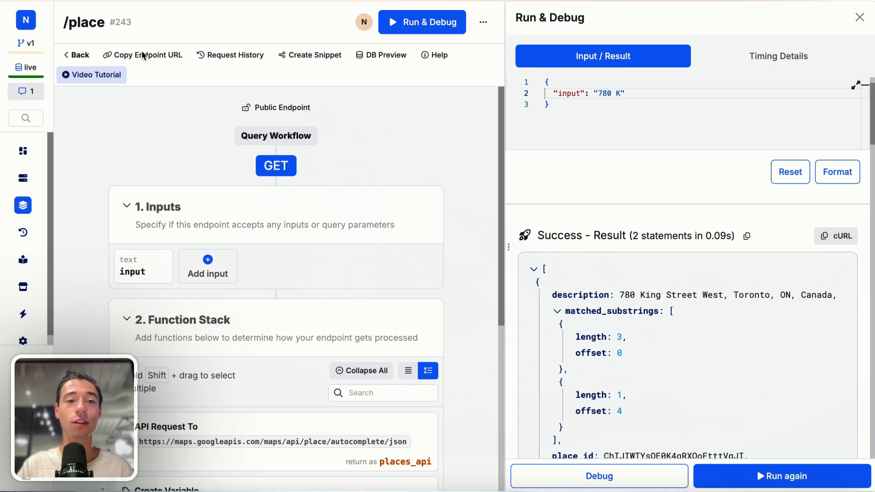
left_click(150, 61)
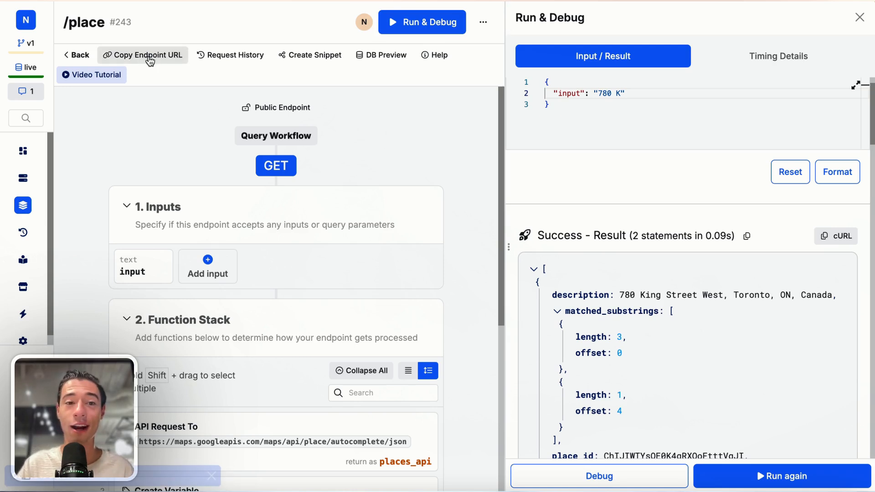
Step: Back in Toddle, show the HomePage settings and add a new Untitled GET API
left_click(70, 68)
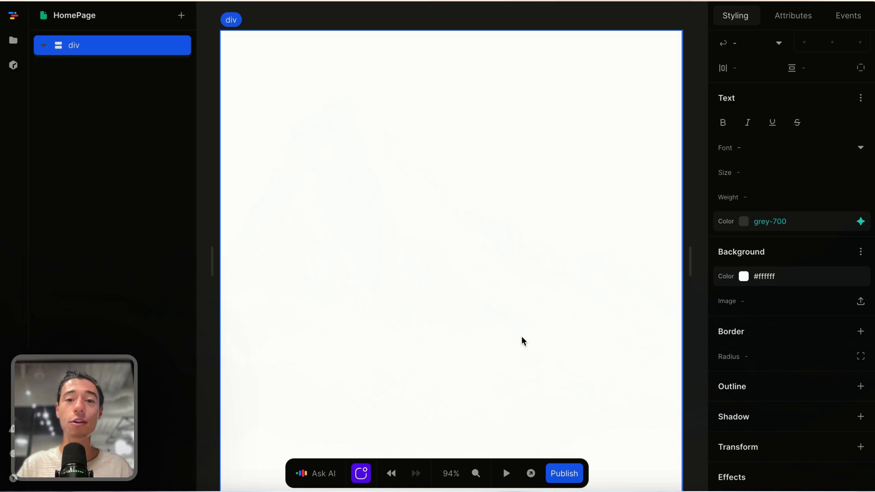
left_click(680, 132)
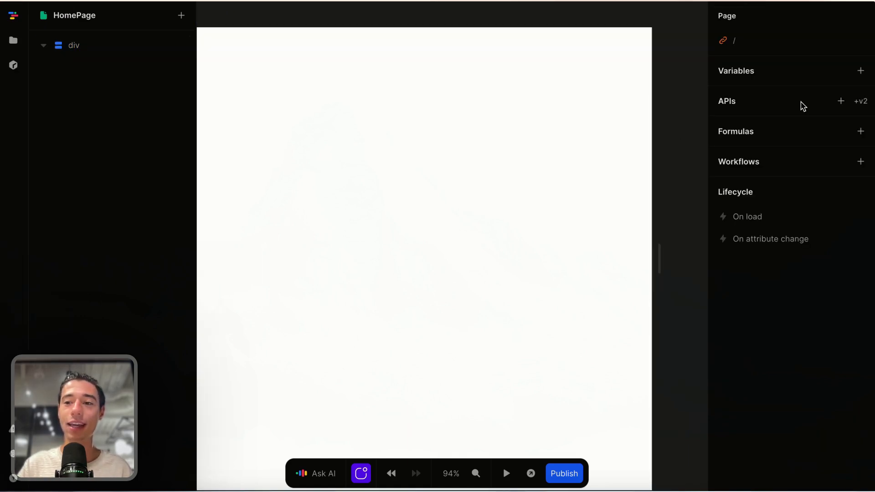
left_click(841, 101)
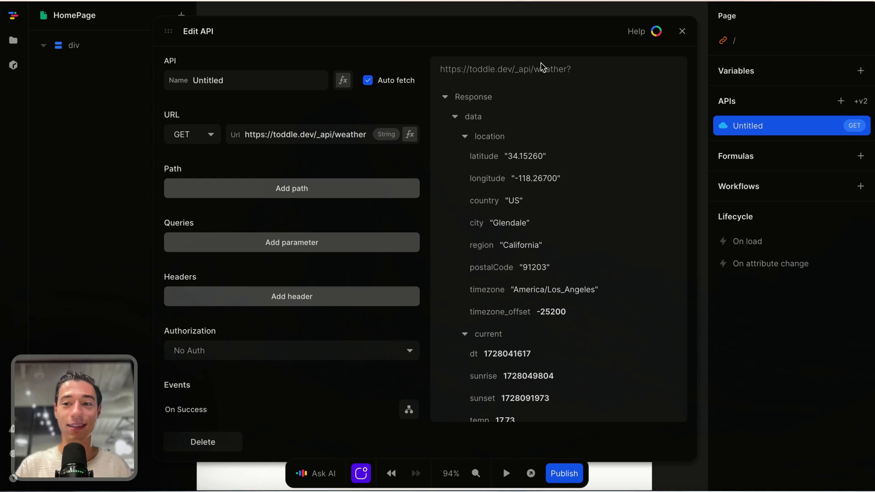
Step: Replace the sample weather URL with the copied Xano /place endpoint URL
triple_click(280, 137)
key("BackSpace")
key("ctrl+v")
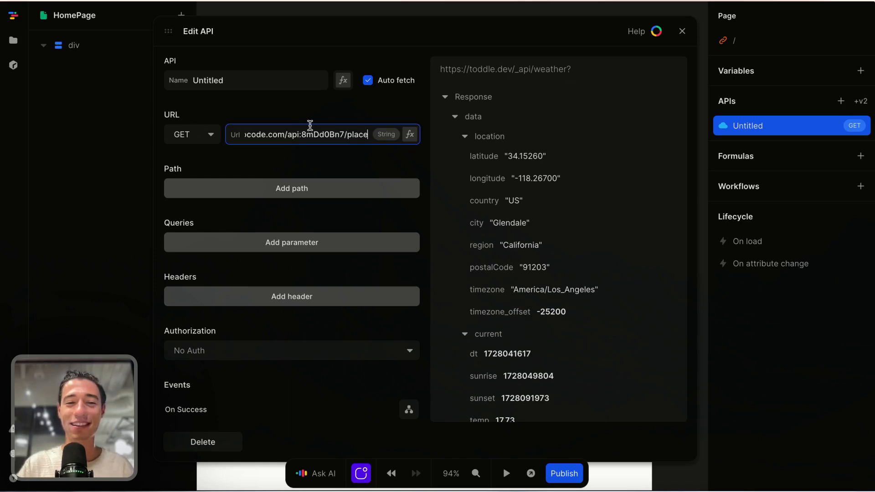
left_click(203, 135)
left_click(201, 155)
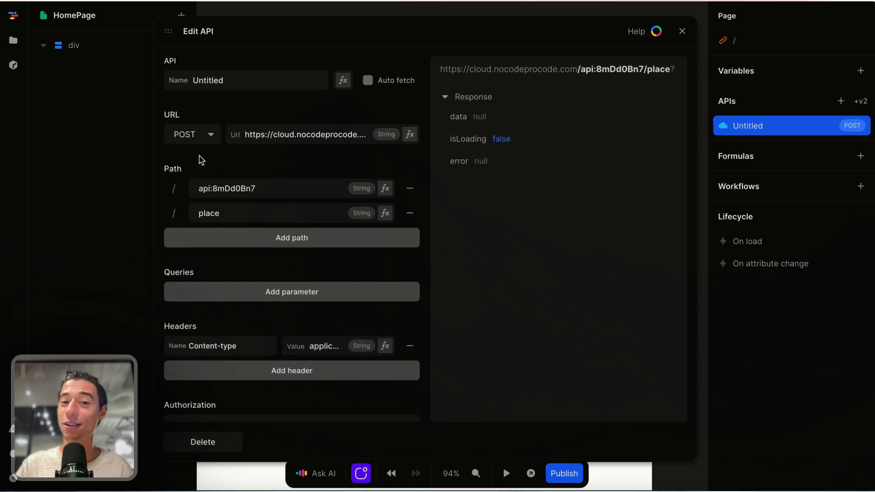
Step: Rename the API to get_places and keep its request method as GET
double_click(281, 78)
key("BackSpace")
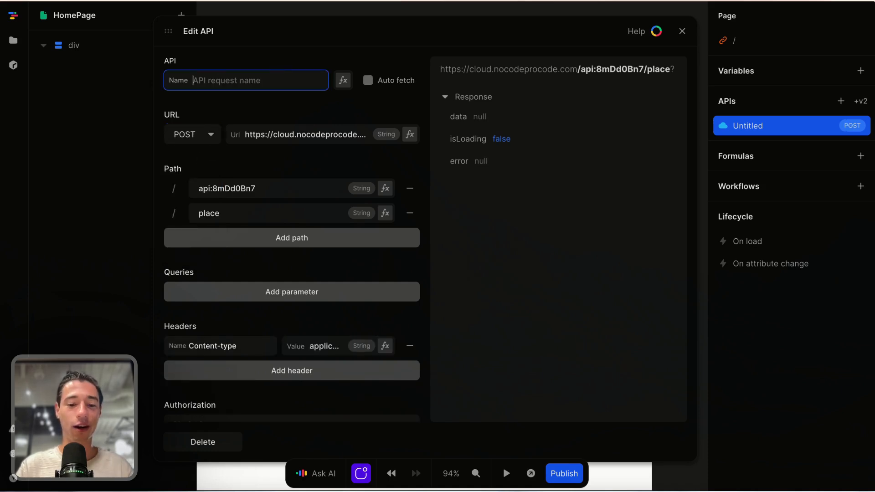
type("get_plac")
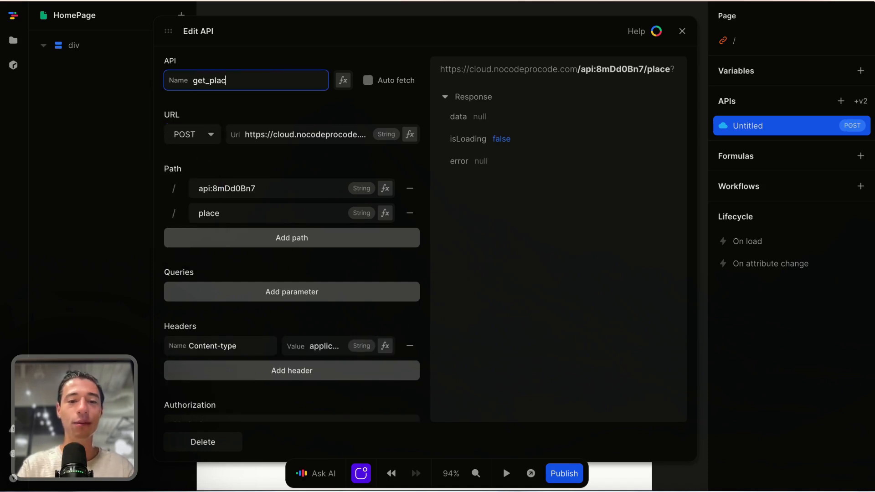
type("es")
left_click(299, 102)
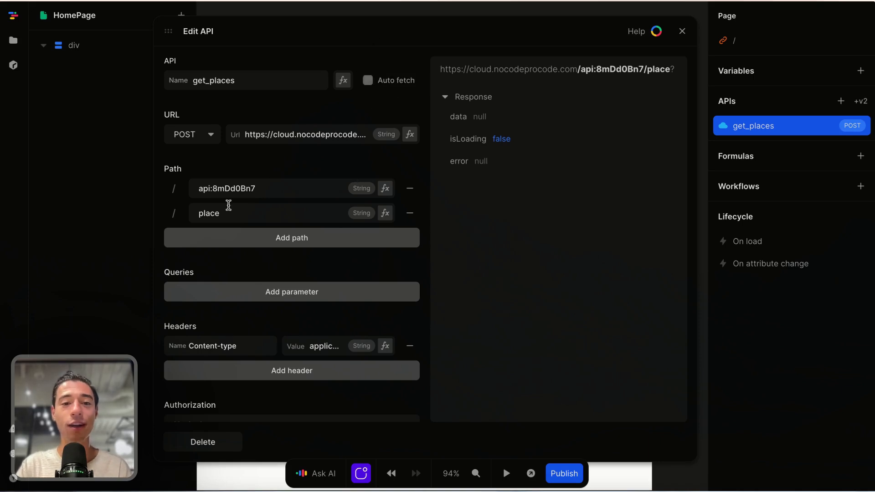
left_click(203, 138)
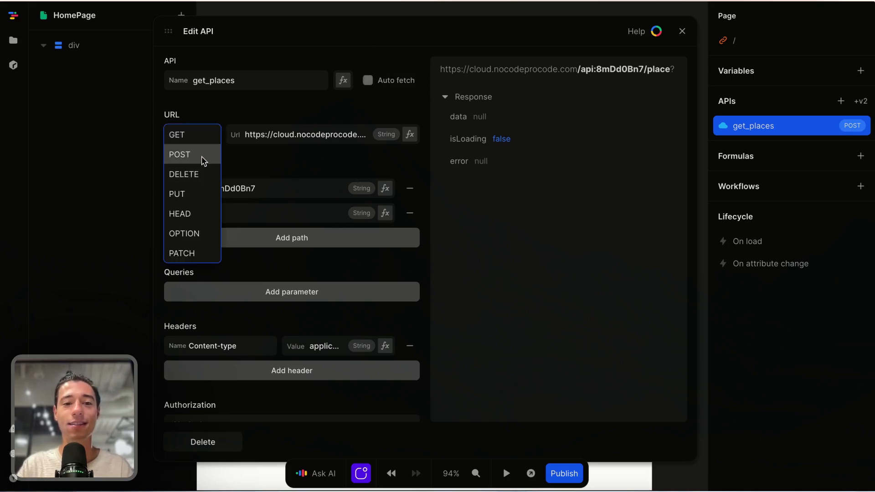
left_click(201, 158)
left_click(202, 136)
left_click(186, 143)
Step: Check the Xano endpoint in the other tab, then leave Auto fetch turned on
mouse_move(75, 119)
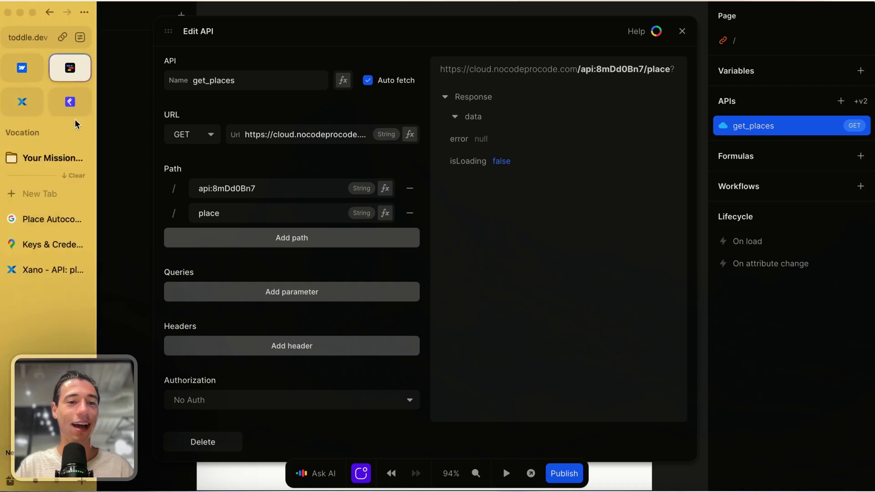
left_click(29, 218)
left_click(34, 245)
left_click(33, 269)
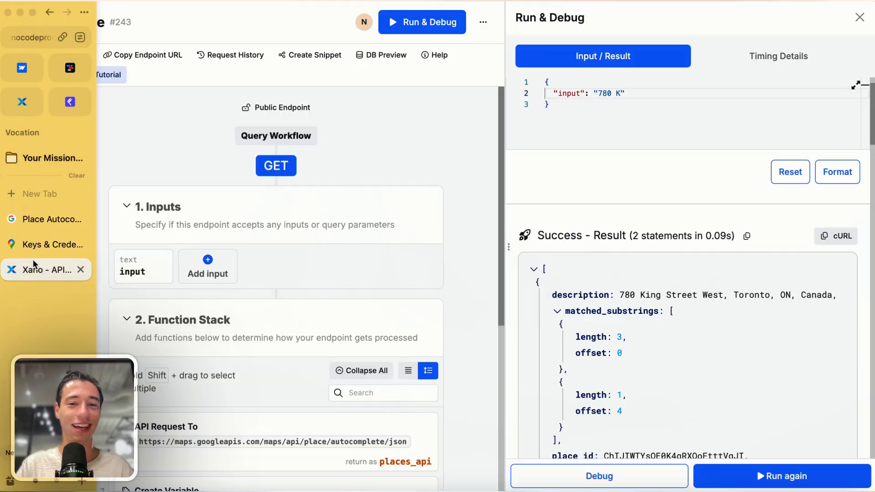
mouse_move(22, 82)
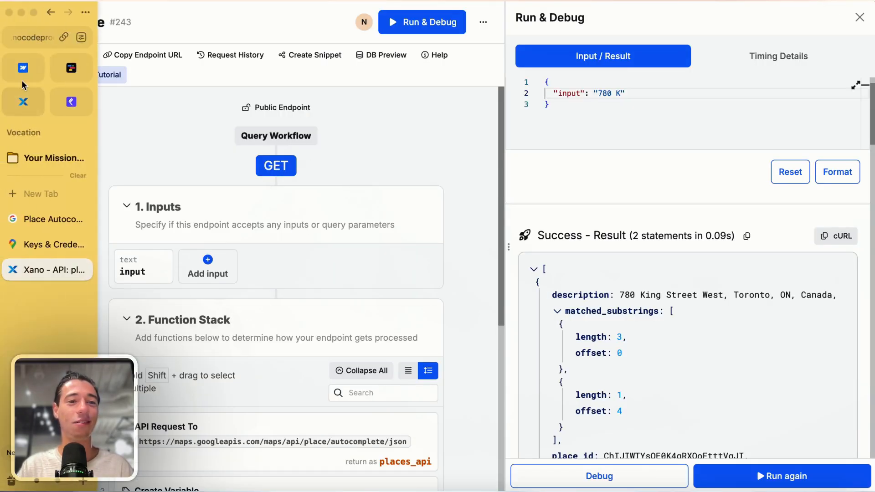
left_click(71, 71)
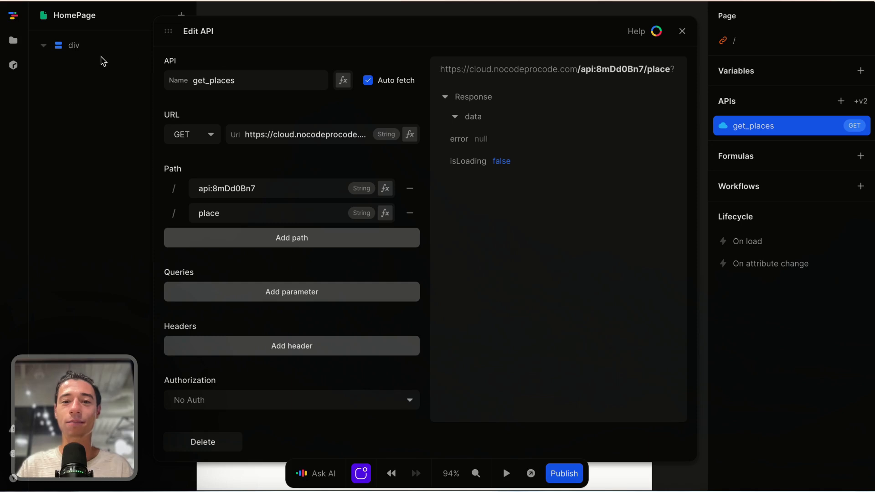
left_click(367, 84)
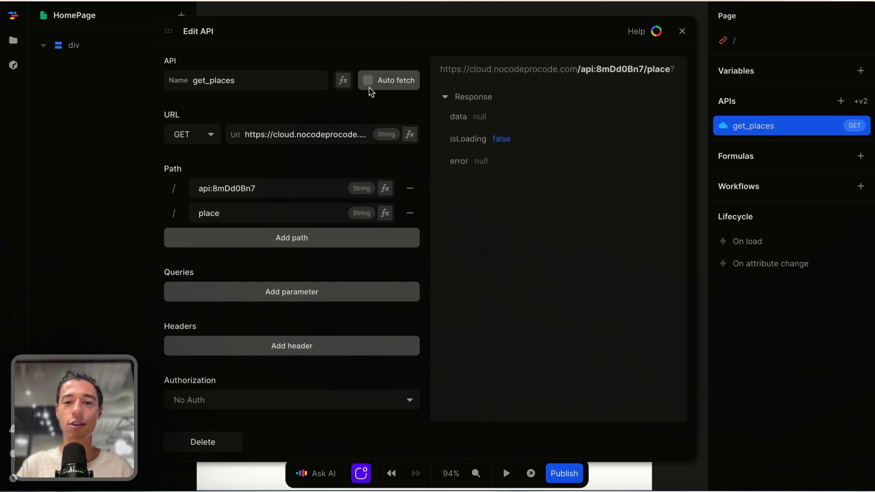
left_click(368, 85)
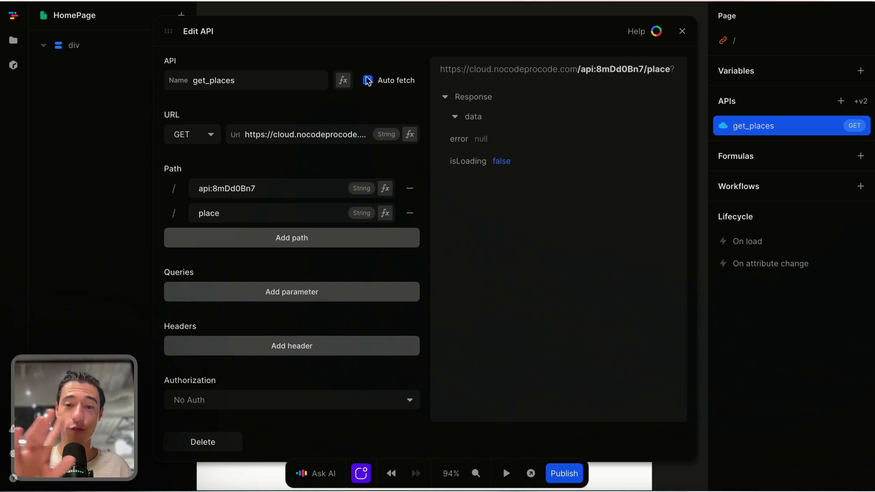
scroll(262, 262, "down", 1)
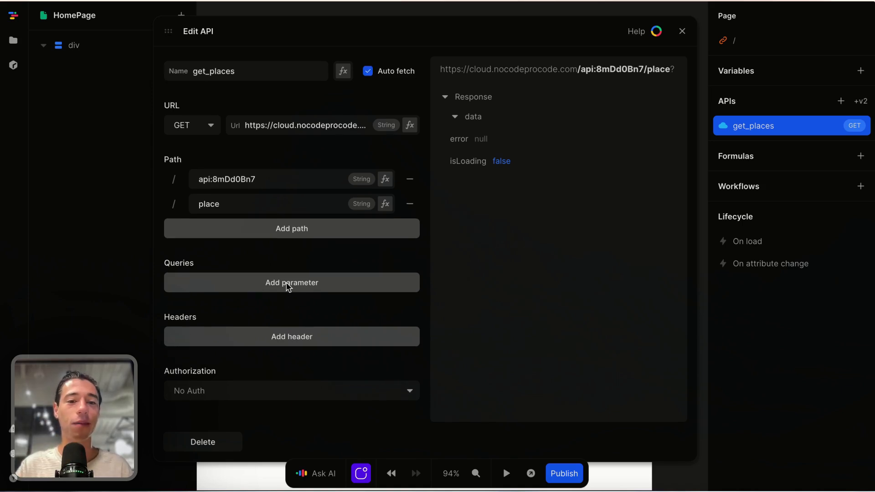
Step: Add an empty 'input' query parameter to get_places, matching the Xano endpoint's input name
left_click(286, 283)
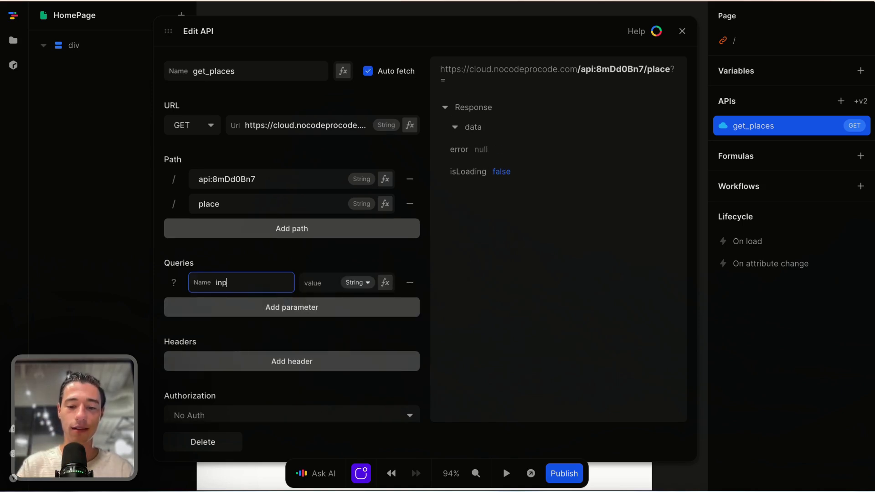
left_click(44, 322)
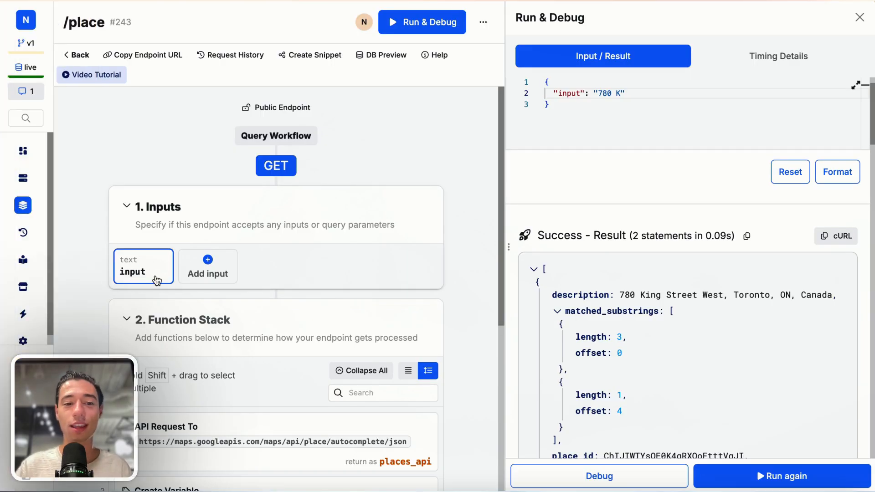
left_click(61, 71)
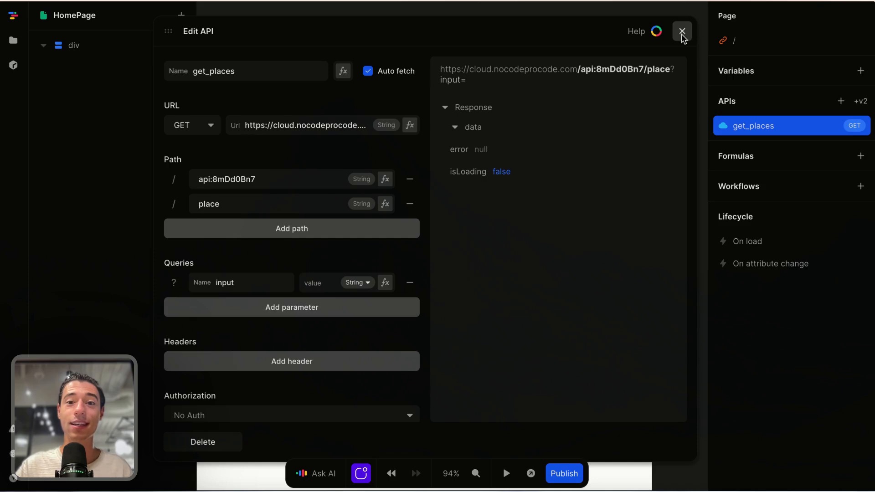
Step: Turn off Auto fetch for get_places and close the Edit API dialog
left_click(682, 33)
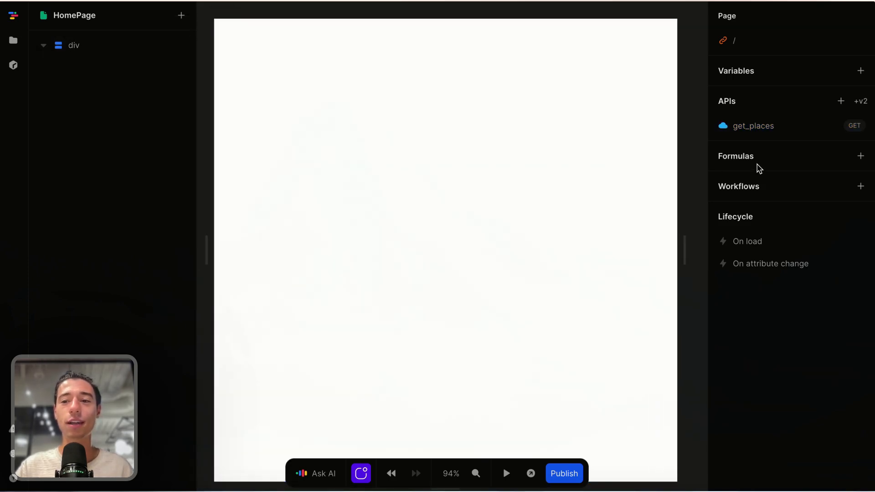
left_click(757, 130)
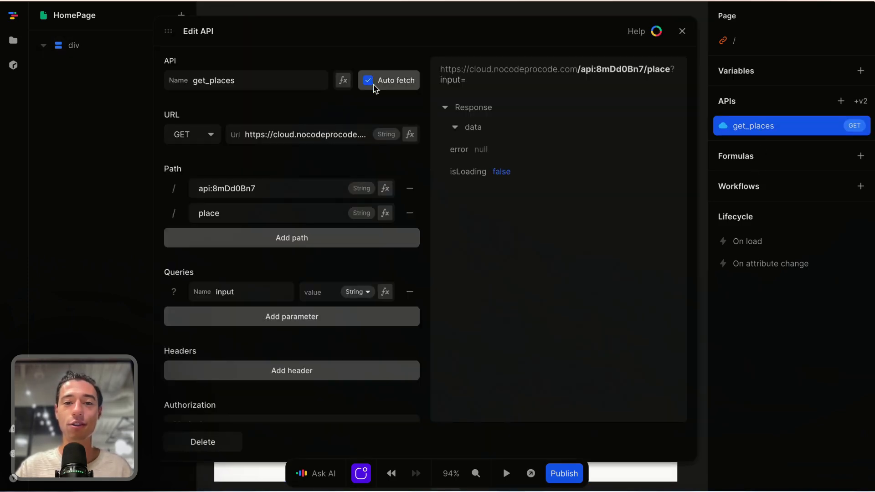
left_click(387, 79)
left_click(683, 31)
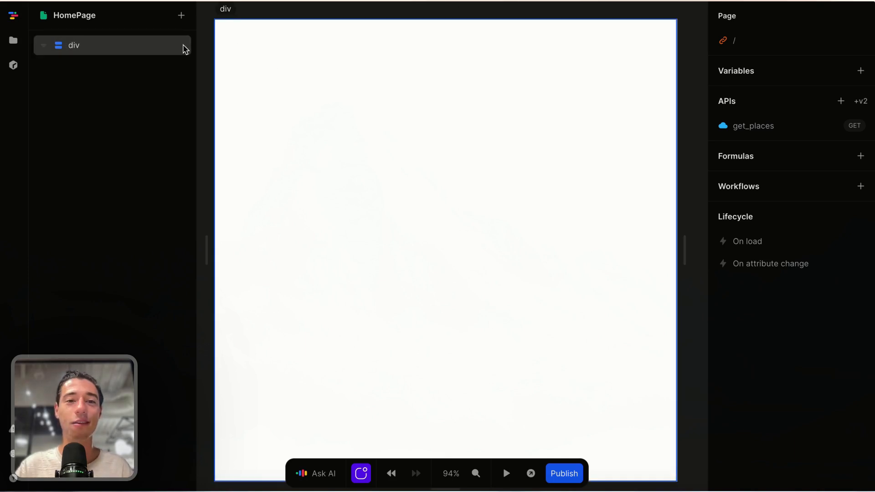
Step: Add a Form element to the page with an Input inside it
left_click(181, 16)
type("form")
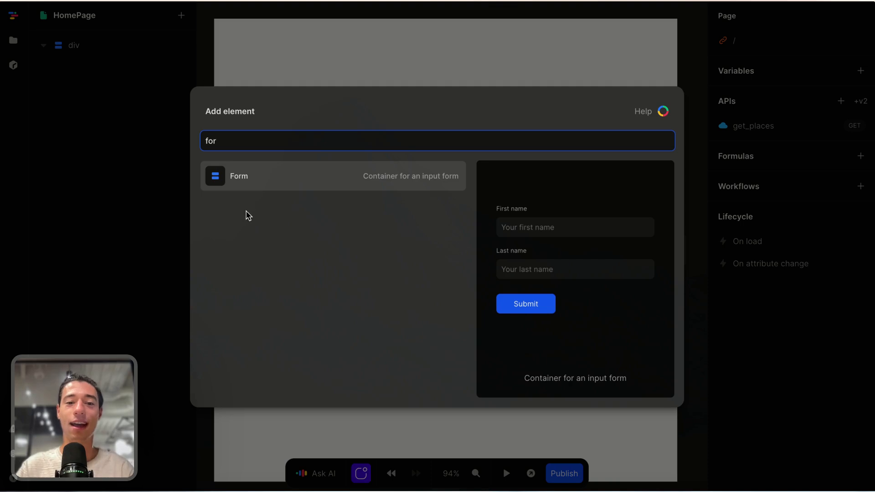
left_click(223, 183)
left_click(105, 72)
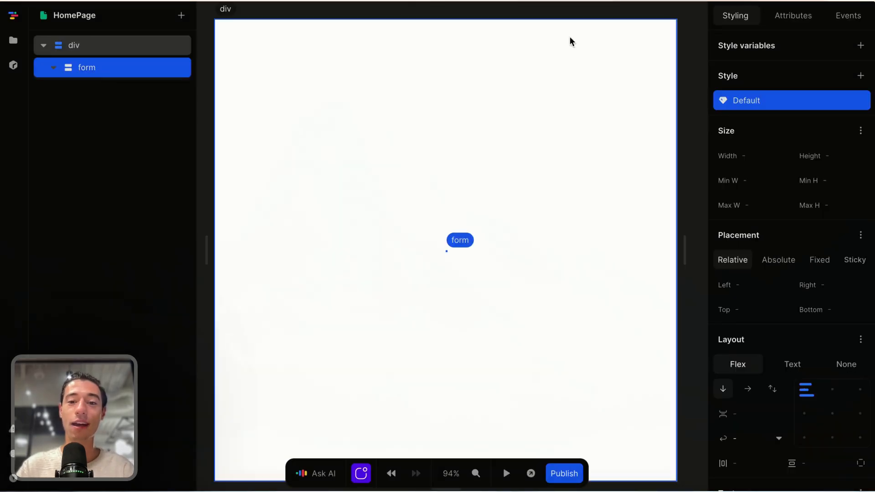
left_click(181, 16)
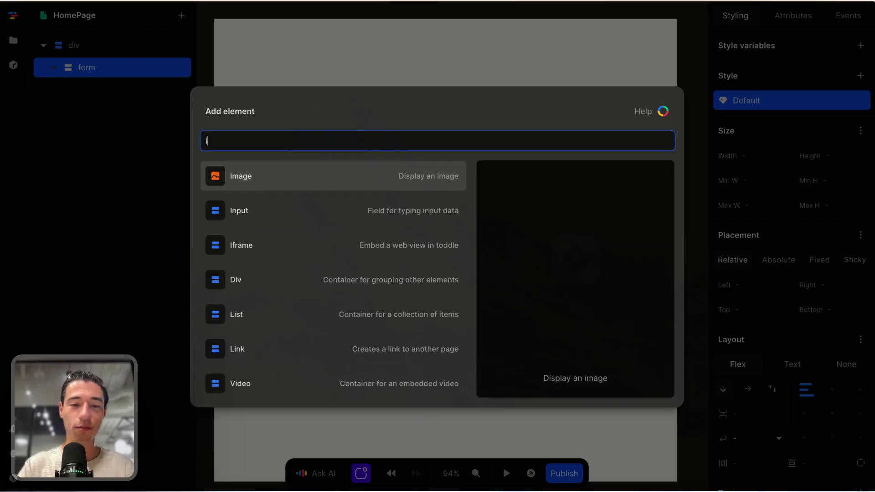
type("in")
left_click(235, 184)
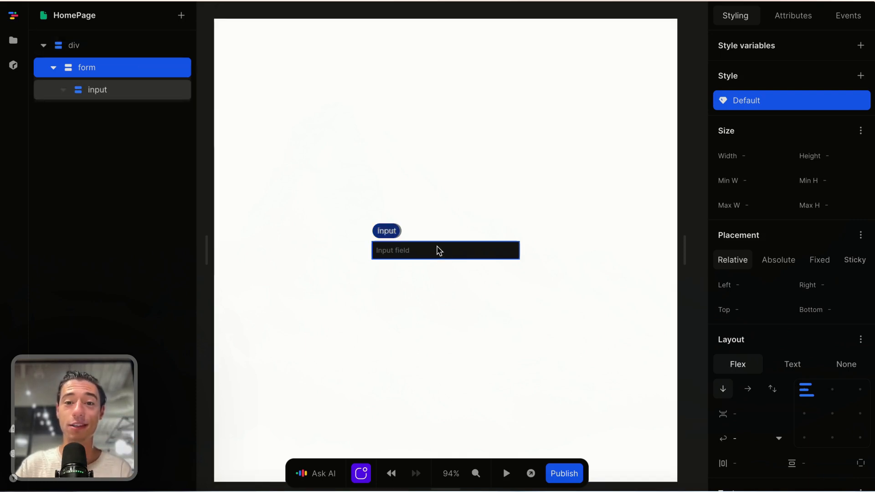
Step: Make the input full width, removing its 256px width, with auto height
left_click(106, 91)
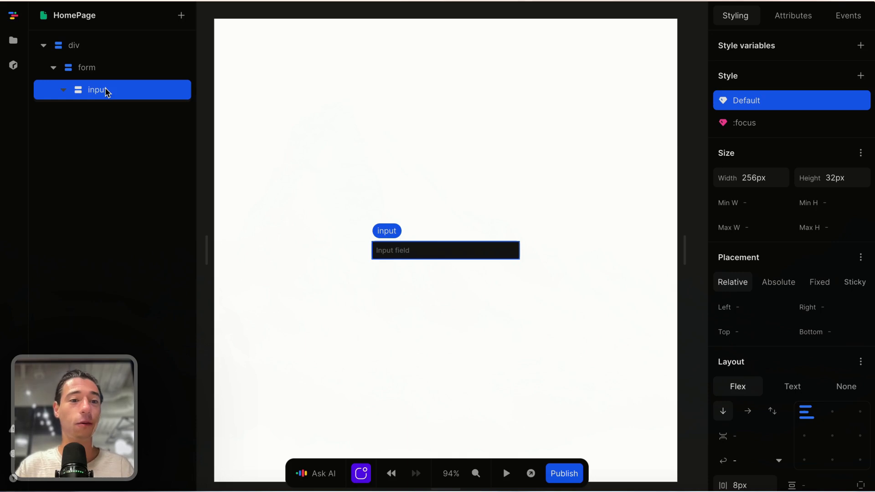
left_click(97, 72)
left_click(97, 91)
left_click(92, 69)
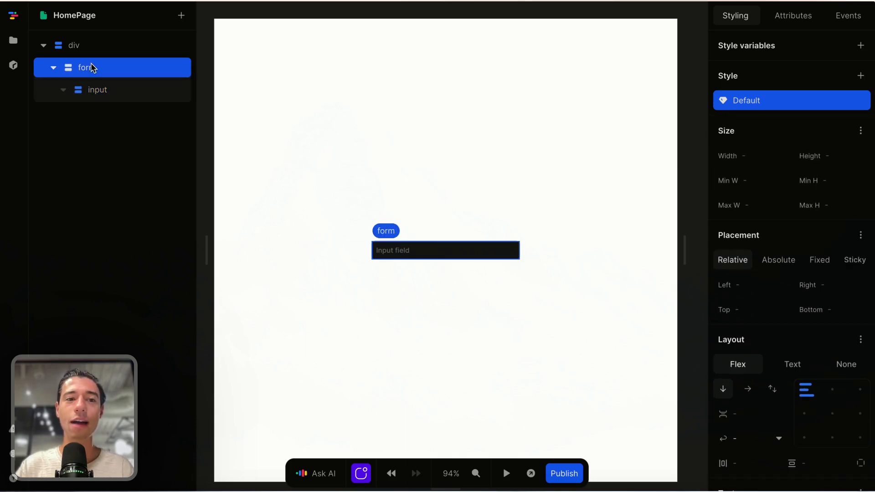
left_click(100, 95)
scroll(573, 295, "up", 3)
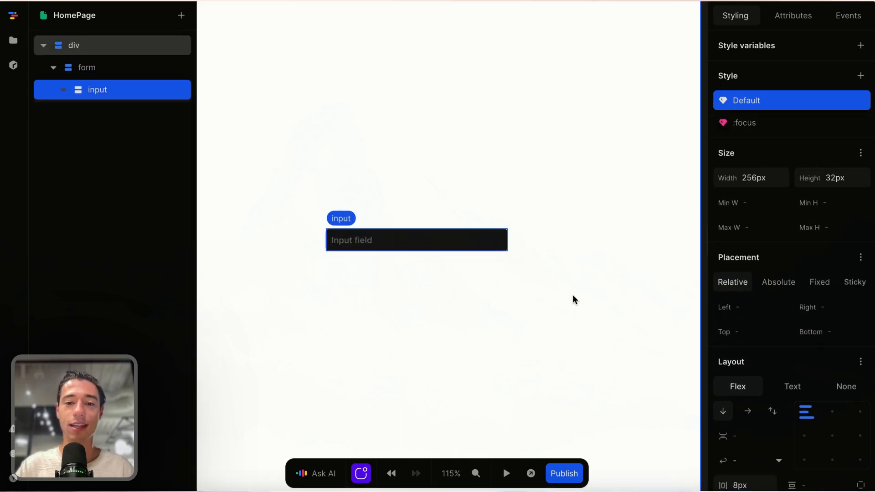
scroll(573, 295, "up", 2)
scroll(573, 295, "left", 2)
scroll(568, 297, "right", 1)
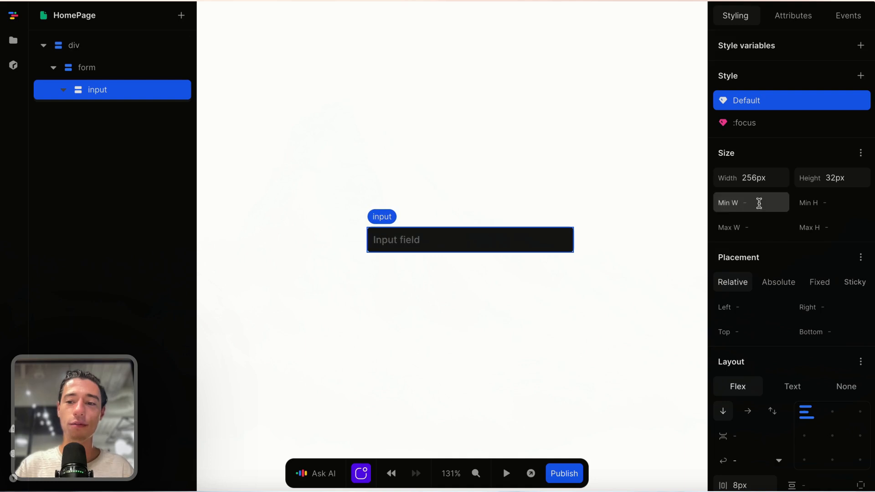
left_click(768, 179)
key("BackSpace")
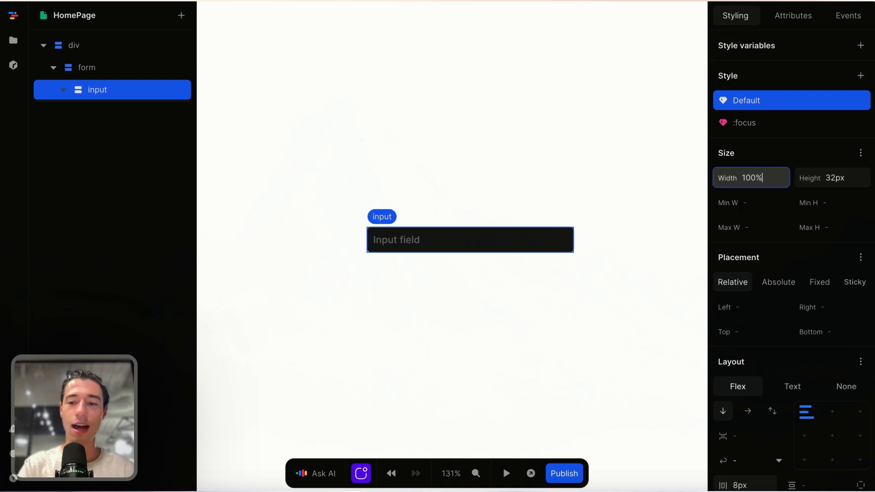
left_click(851, 178)
type("auto")
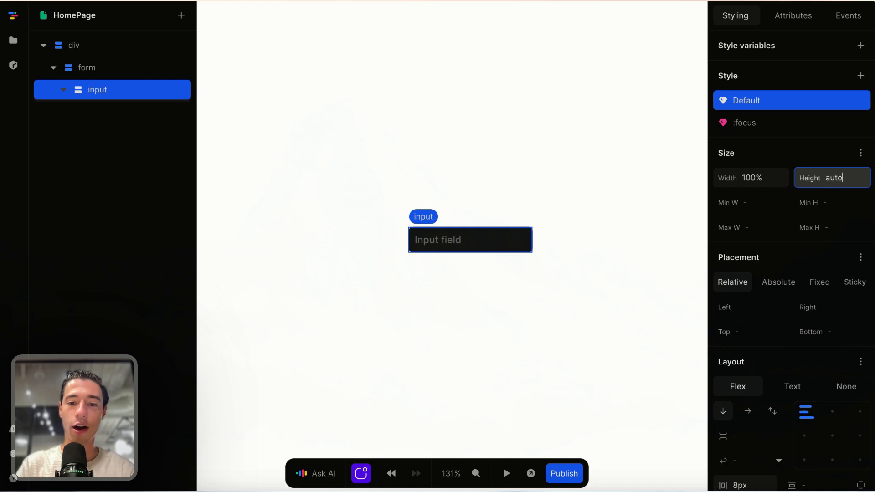
key("Return")
Step: Set the input's padding to 0.75rem on both axes
scroll(818, 283, "down", 5)
left_click(817, 264)
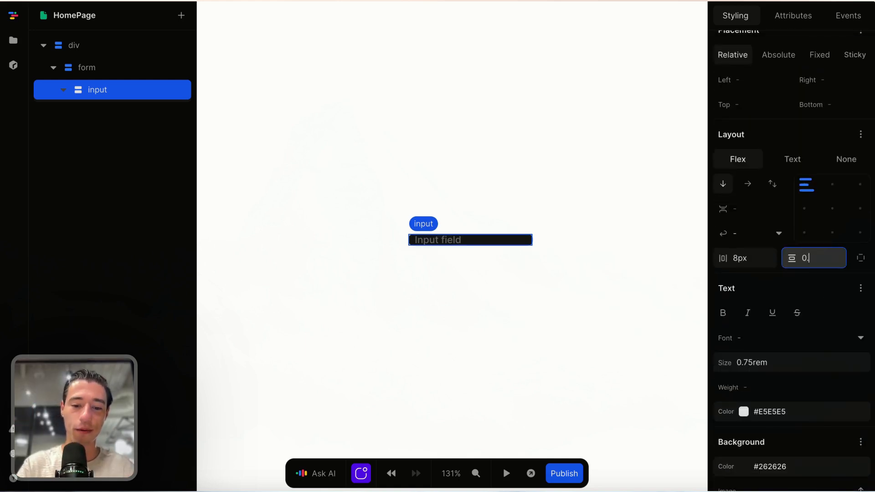
key("Return")
left_click(766, 257)
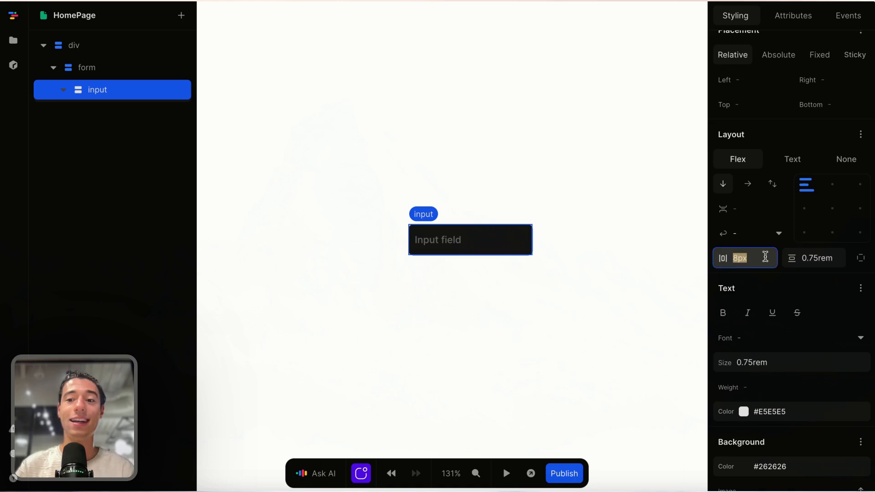
key("BackSpace")
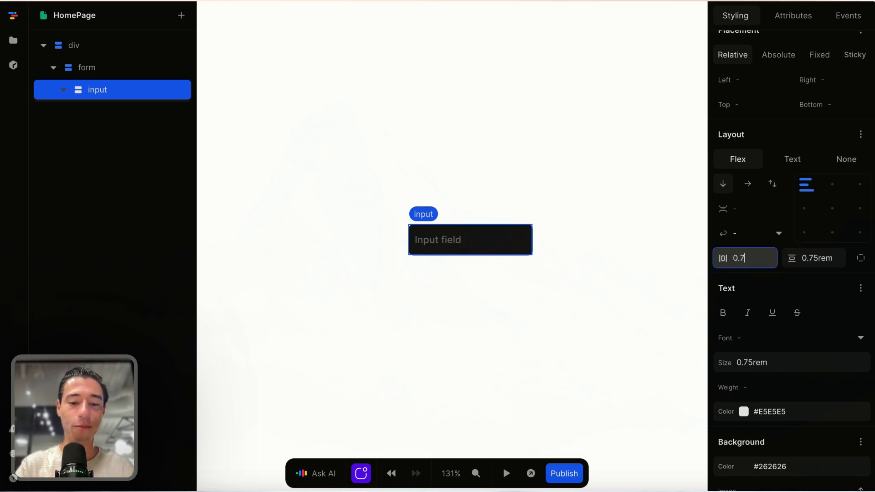
type("0.75rem")
key("Return")
Step: Give the input a 10px corner radius and a grey-50 background
scroll(811, 319, "down", 5)
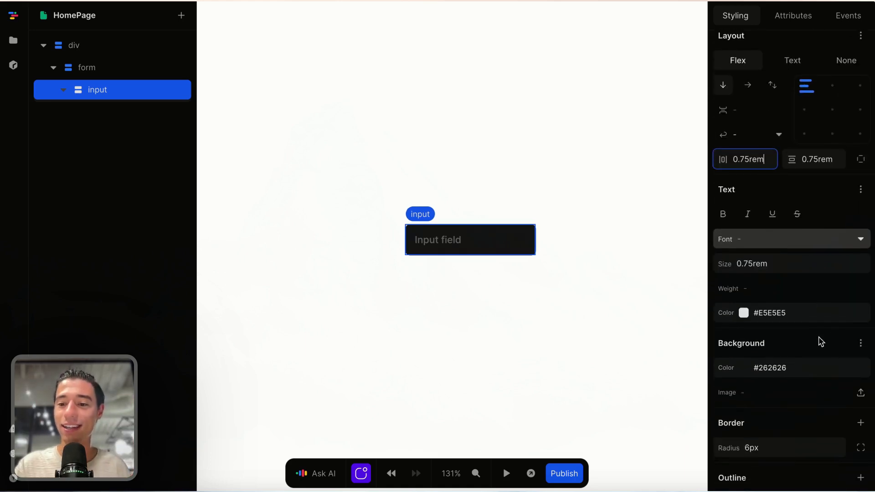
left_click(769, 434)
key("BackSpace")
type("10")
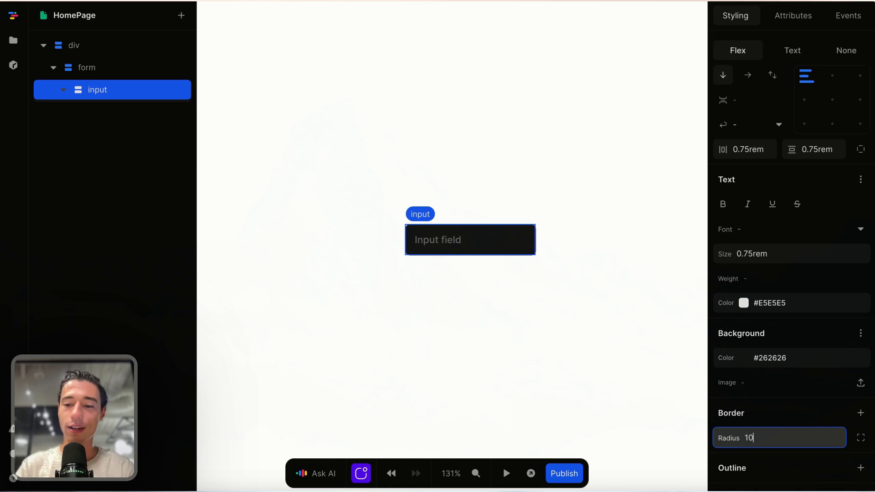
type("px")
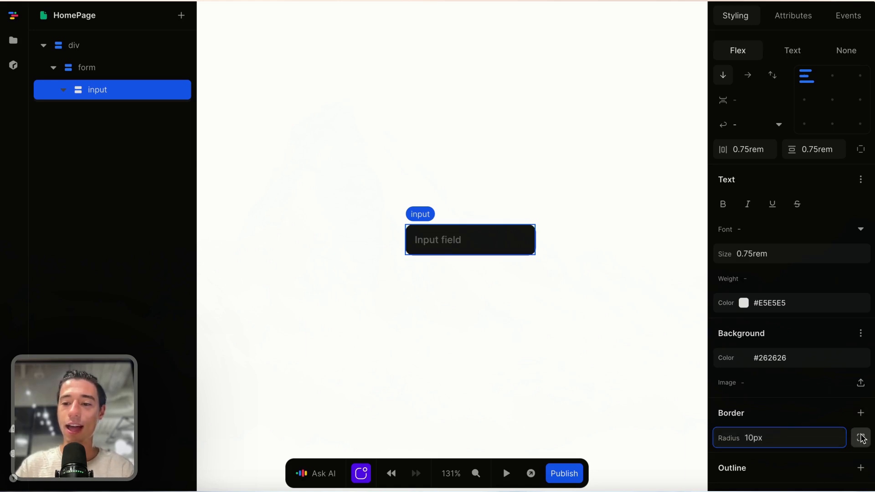
left_click(861, 358)
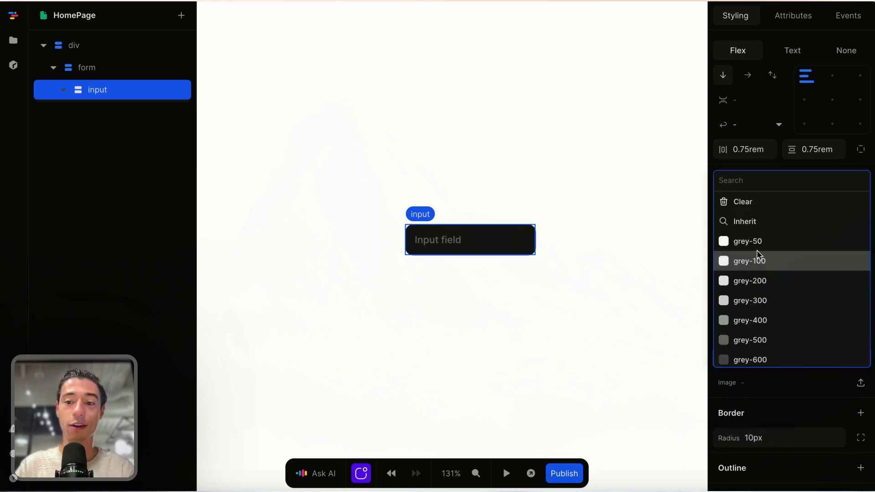
left_click(757, 241)
Step: Set the input's text colour to grey-700
left_click(666, 329)
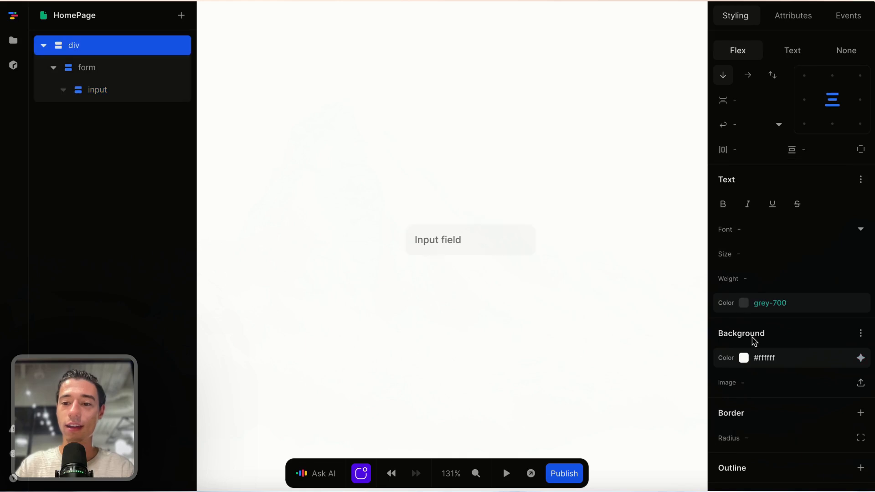
left_click(521, 254)
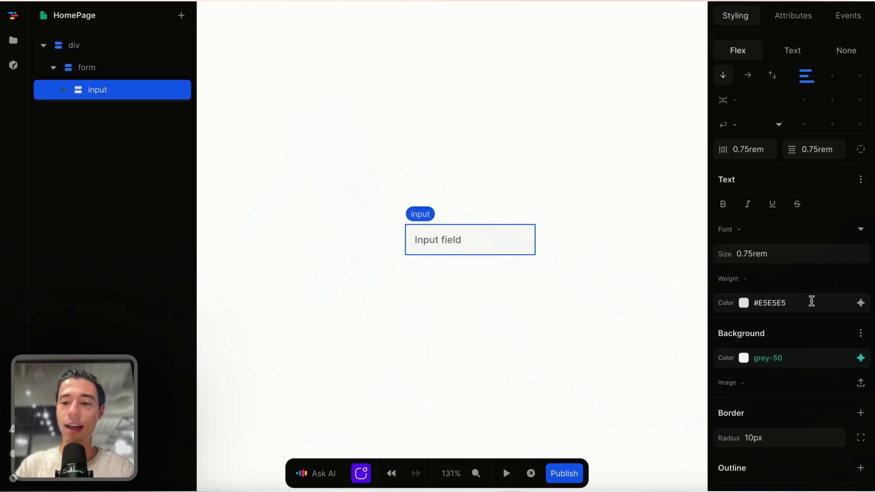
left_click(861, 303)
scroll(813, 247, "down", 1)
scroll(771, 283, "down", 1)
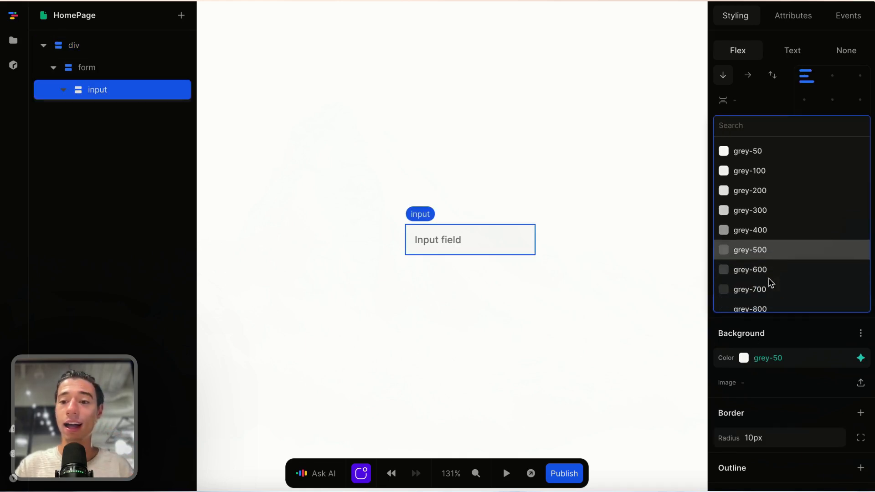
left_click(768, 289)
Step: Add a 1px grey-200 border on all sides of the input
scroll(820, 360, "down", 3)
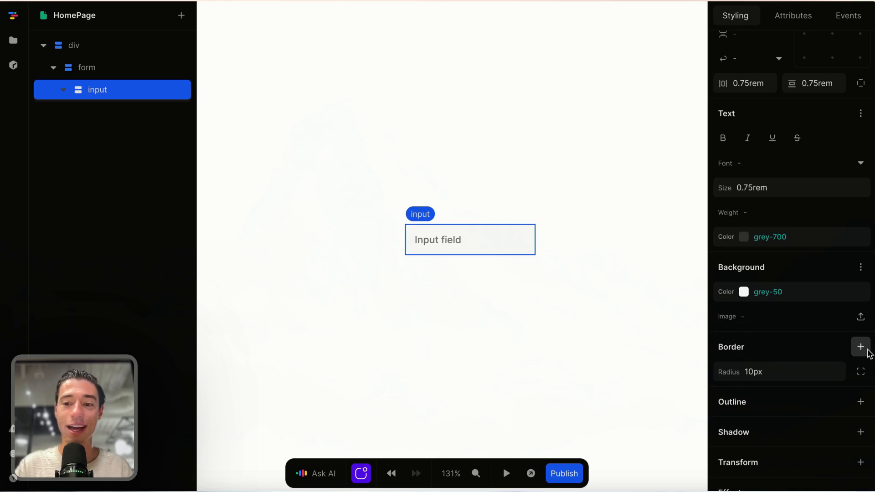
left_click(861, 347)
left_click(590, 282)
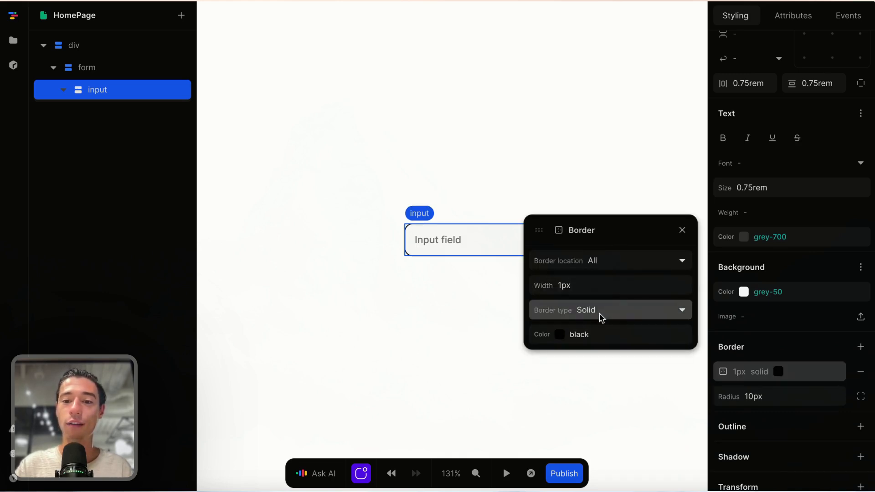
left_click(674, 335)
left_click(602, 254)
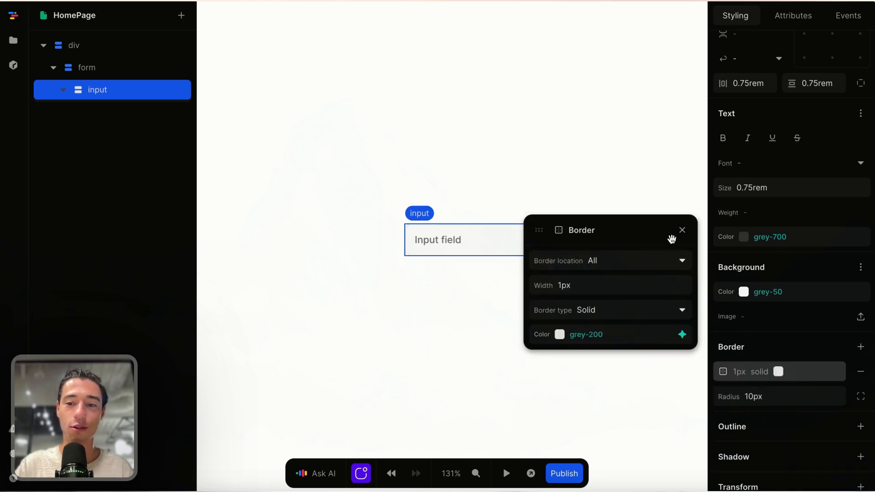
left_click(682, 231)
left_click(510, 350)
left_click(506, 251)
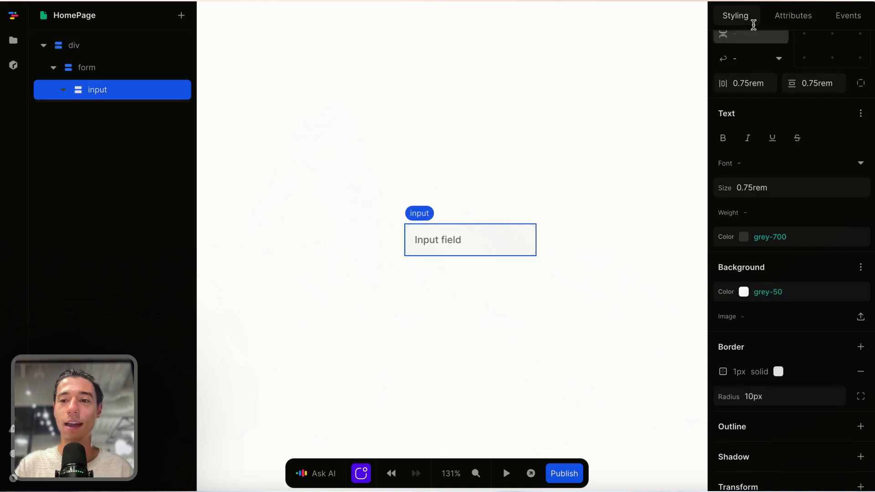
Step: Replace the 'Input field' placeholder attribute with 'Street Address'
left_click(793, 16)
left_click(775, 206)
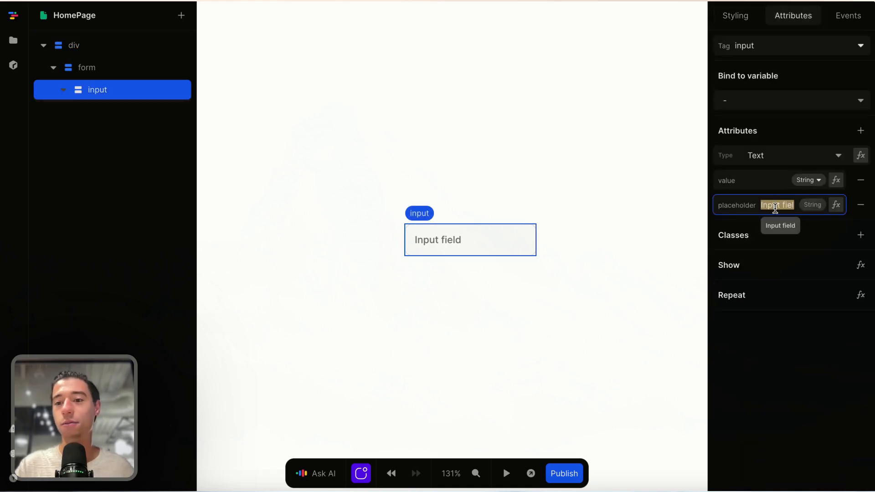
key("BackSpace")
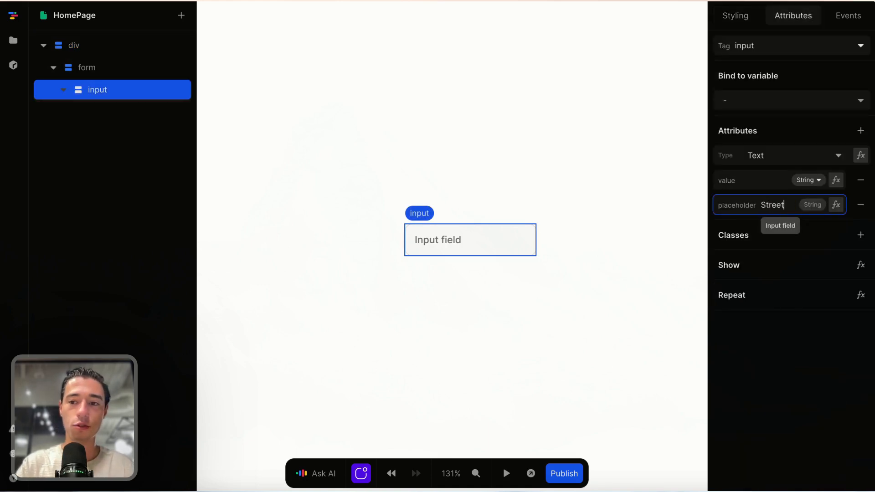
type("Street Address")
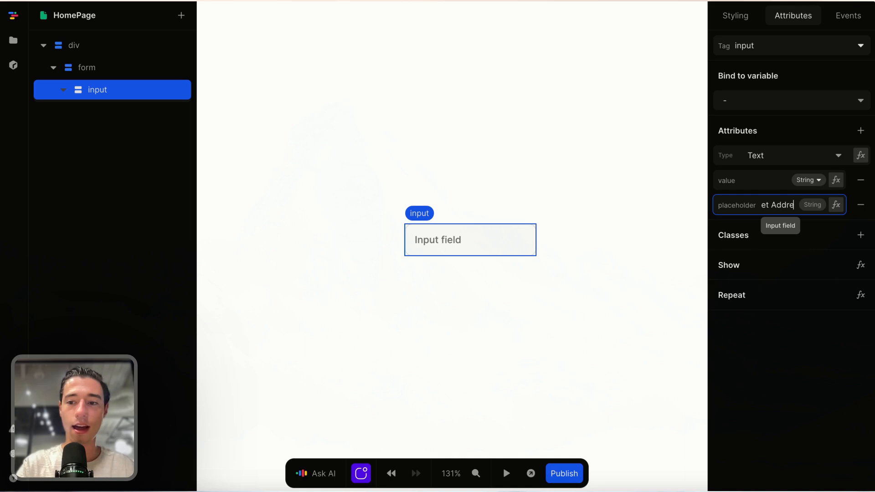
left_click(784, 396)
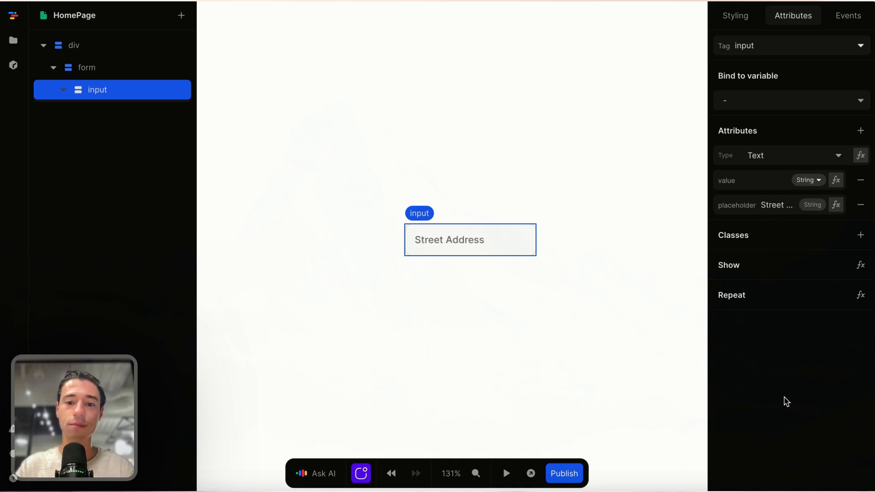
left_click(535, 343)
left_click(497, 242)
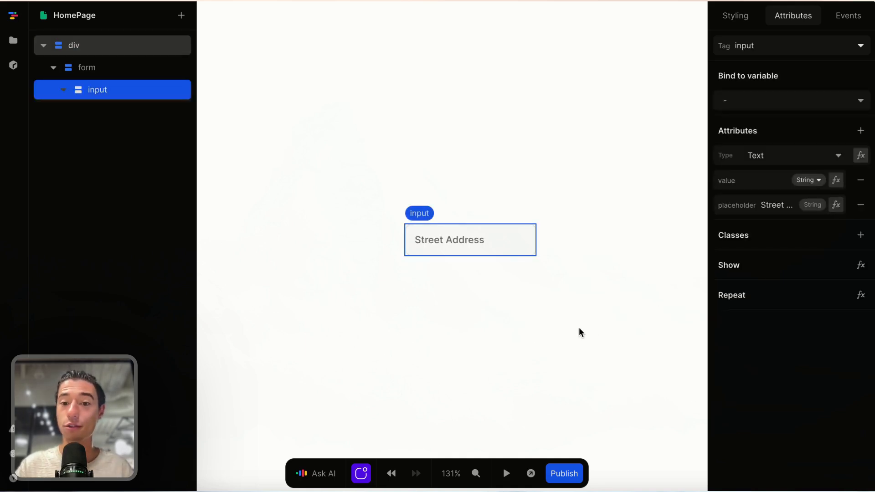
left_click(564, 324)
left_click(481, 240)
Step: Give the form a width of 90% and a max width of 20rem
left_click(118, 68)
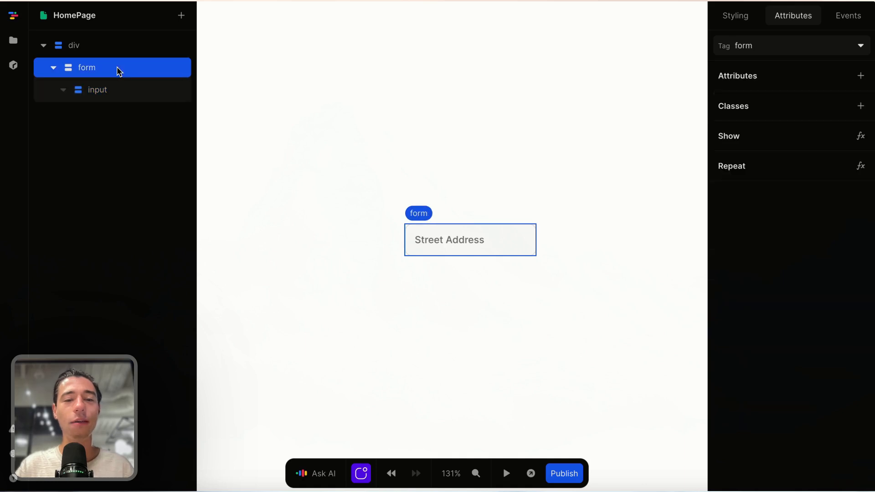
left_click(737, 13)
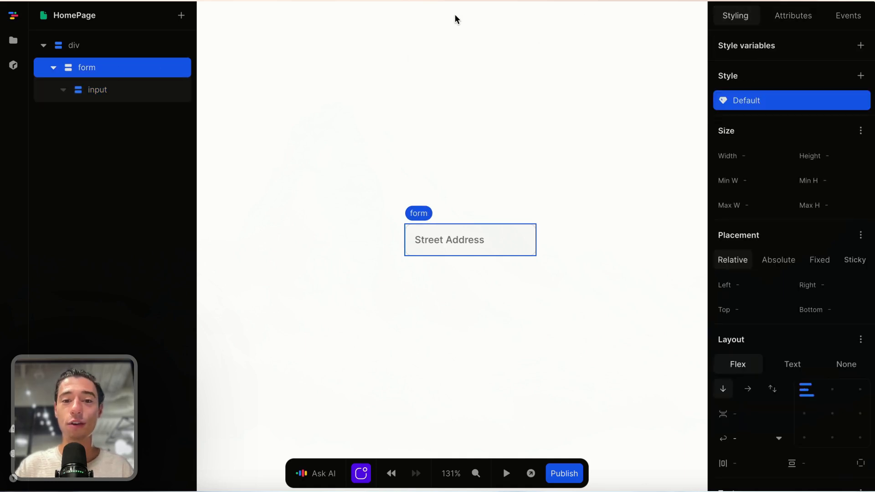
left_click(762, 156)
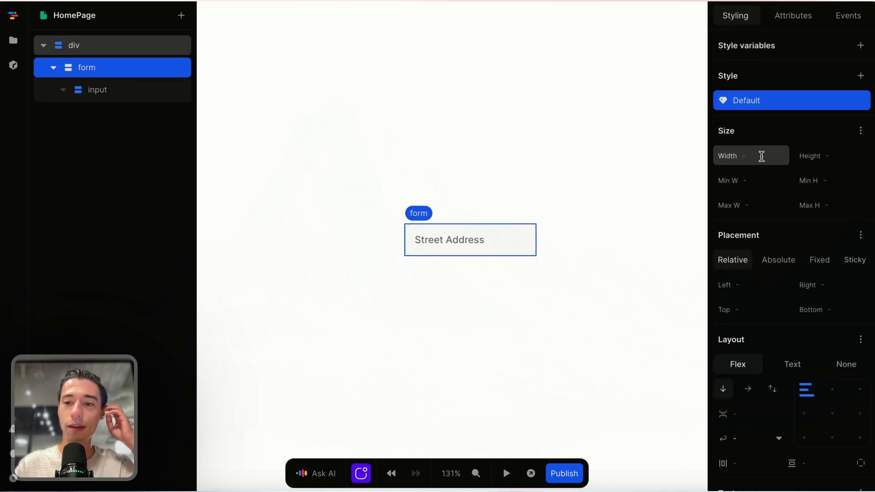
type("90")
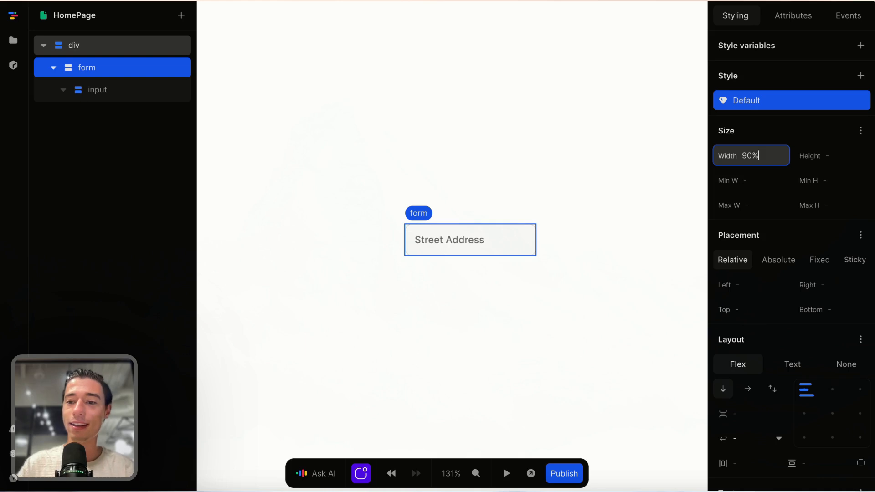
type("%")
left_click(777, 202)
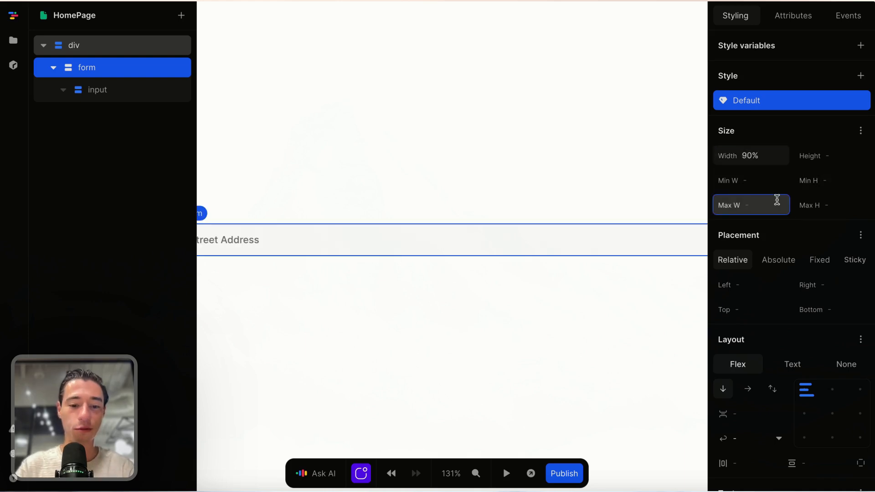
type("35rem")
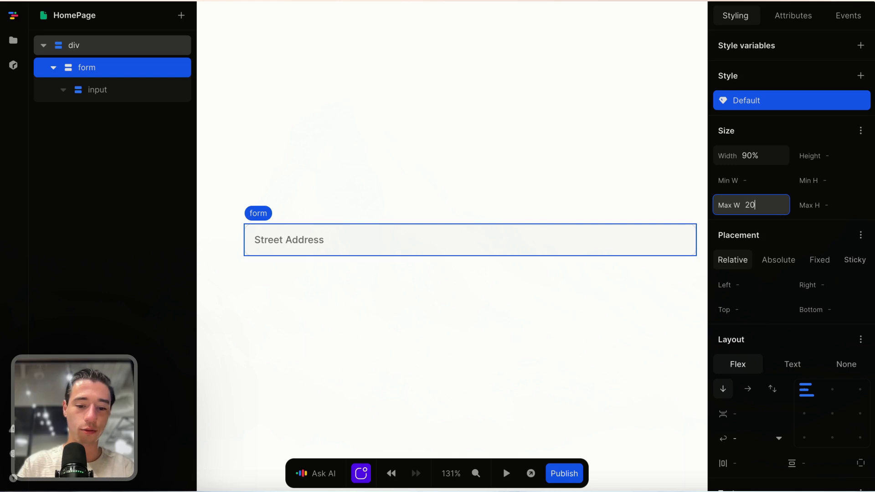
type("m")
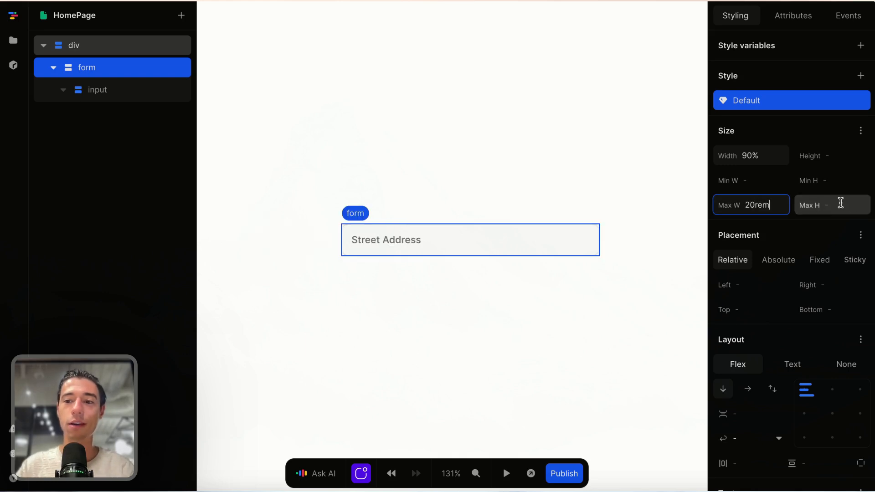
Step: Check the address input, then reselect the form and bring up the add-element picker
left_click(485, 247)
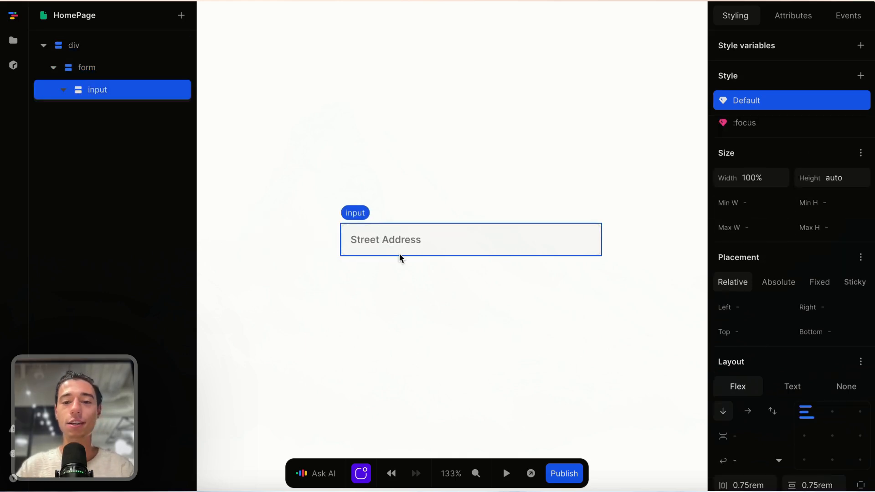
scroll(399, 253, "down", 3)
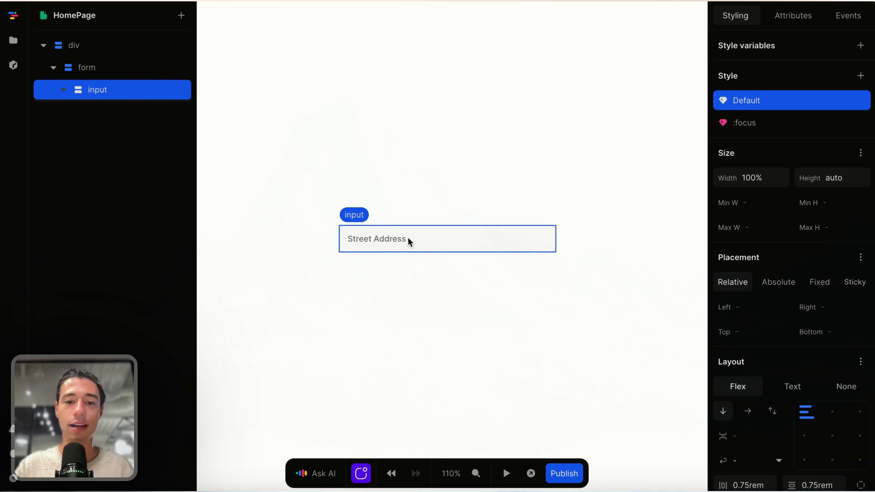
left_click(113, 71)
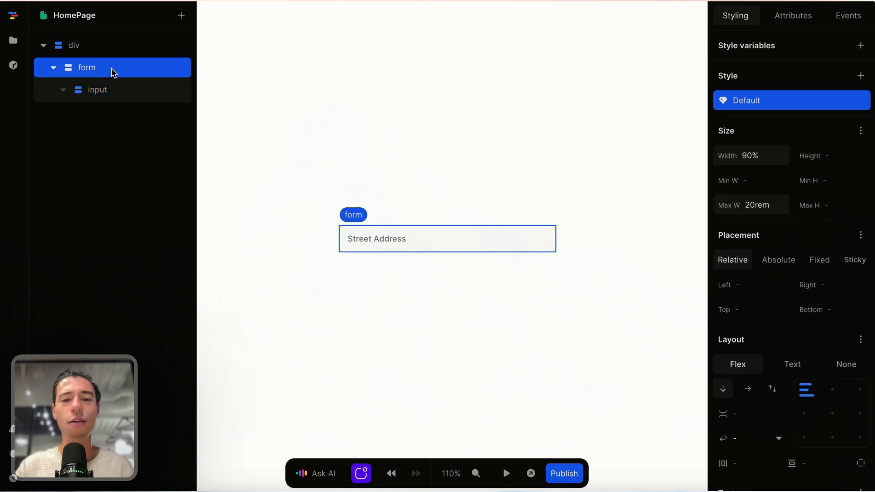
left_click(180, 16)
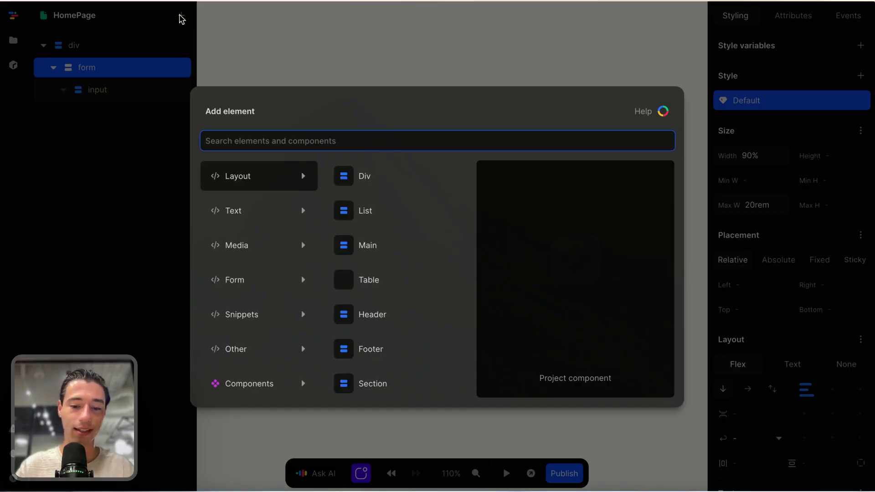
key("Caps_Lock")
key("Escape")
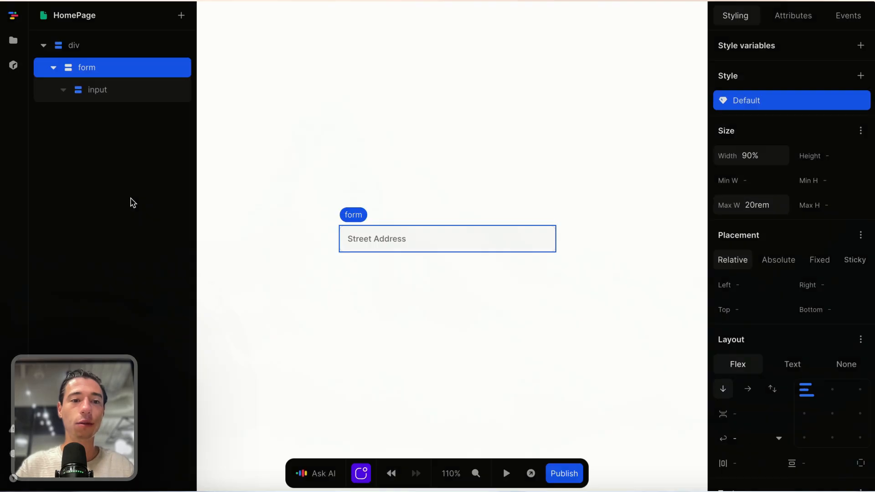
left_click(379, 237)
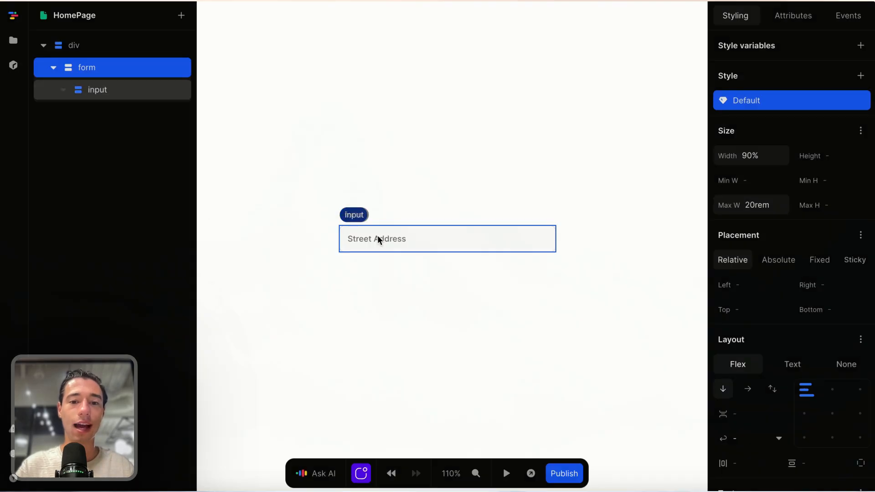
left_click(96, 68)
key("ctrl+v")
left_click(426, 252)
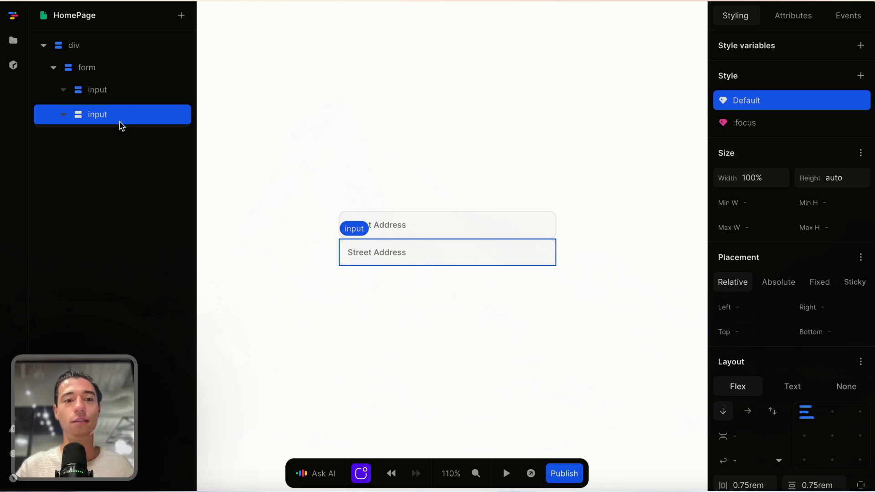
key("Delete")
left_click(88, 95)
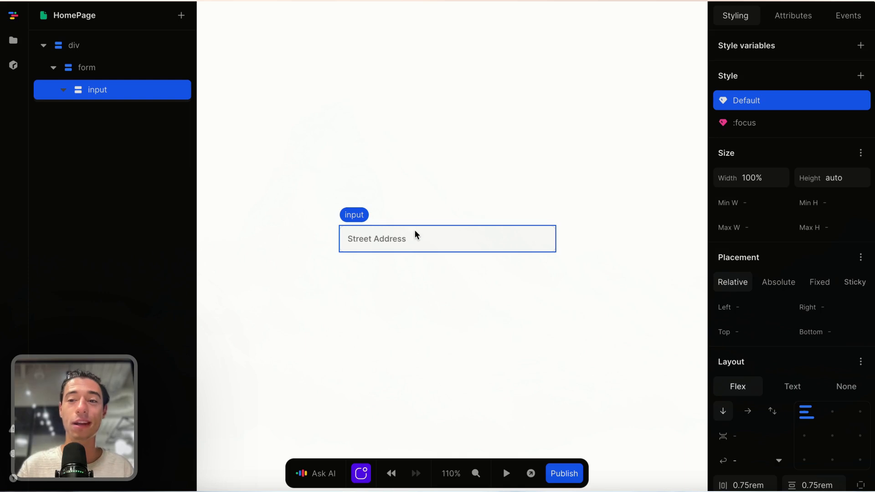
left_click(444, 325)
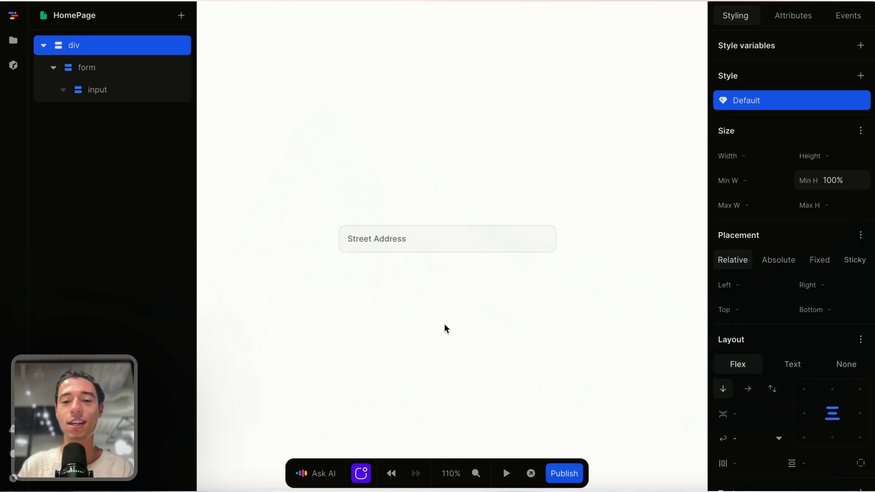
left_click(447, 241)
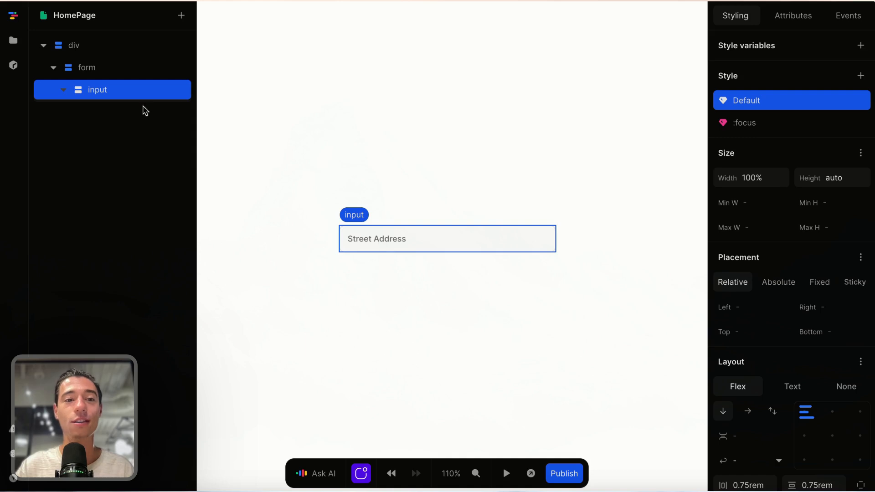
Step: Wrap the Street Address input in a new div and make the wrapper 100% wide
right_click(119, 95)
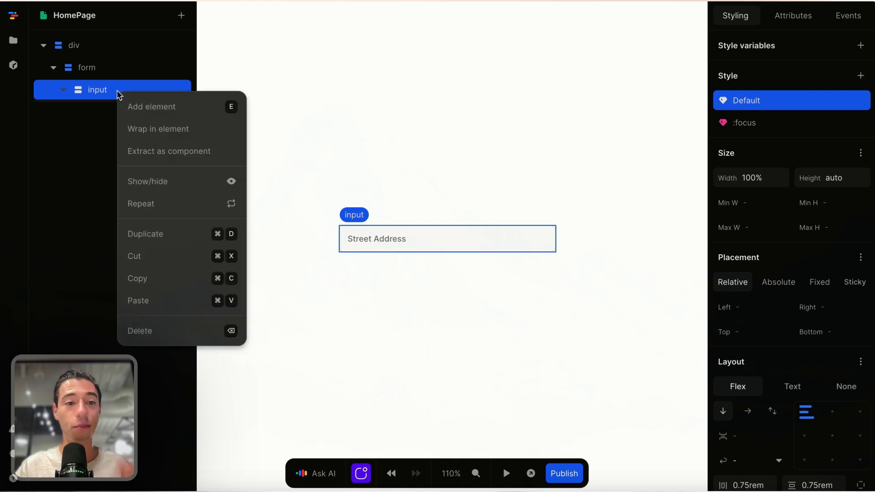
left_click(163, 129)
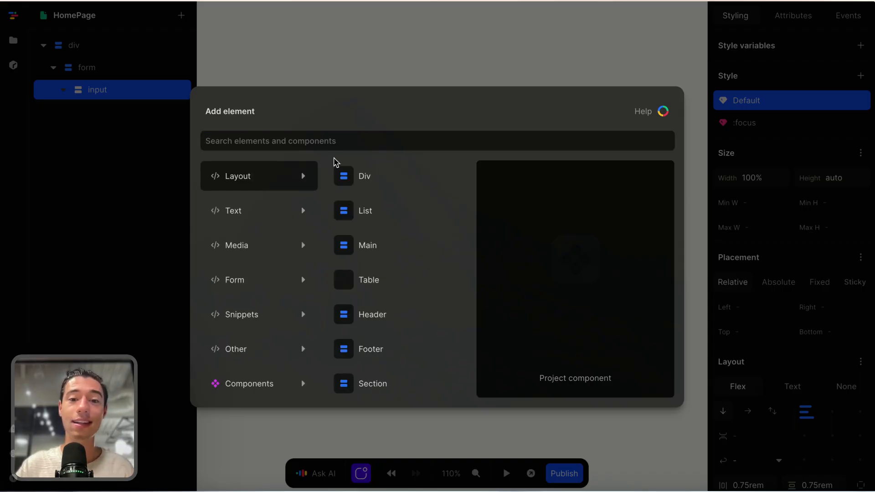
left_click(358, 176)
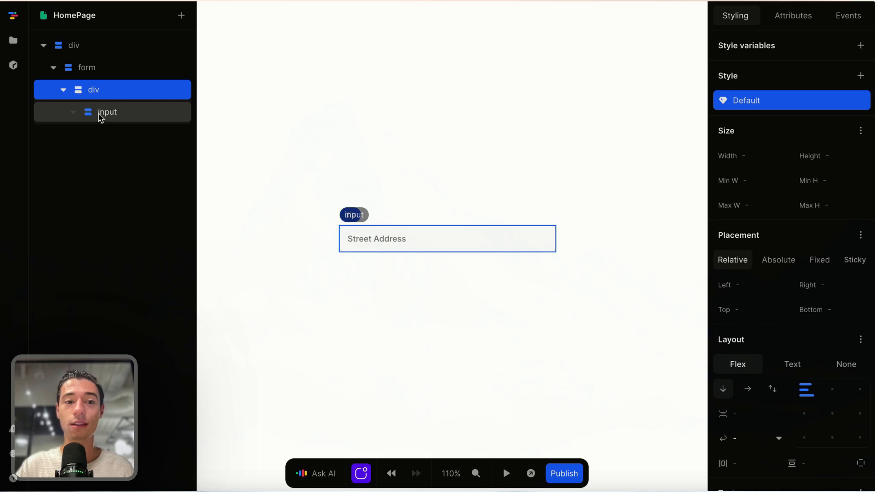
left_click(101, 117)
left_click(107, 92)
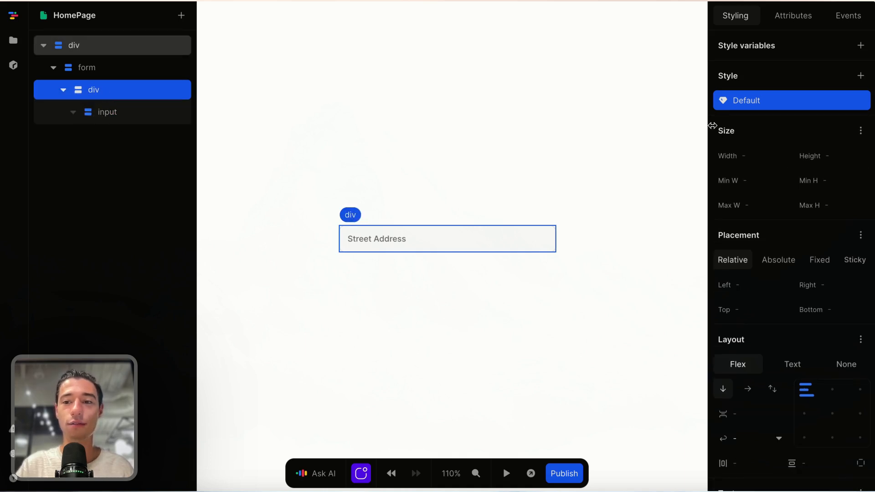
left_click(779, 158)
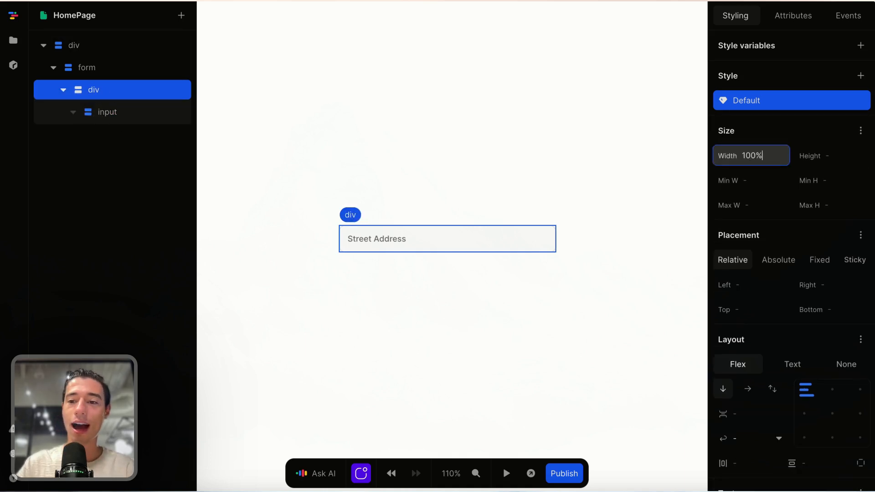
left_click(103, 113)
left_click(96, 89)
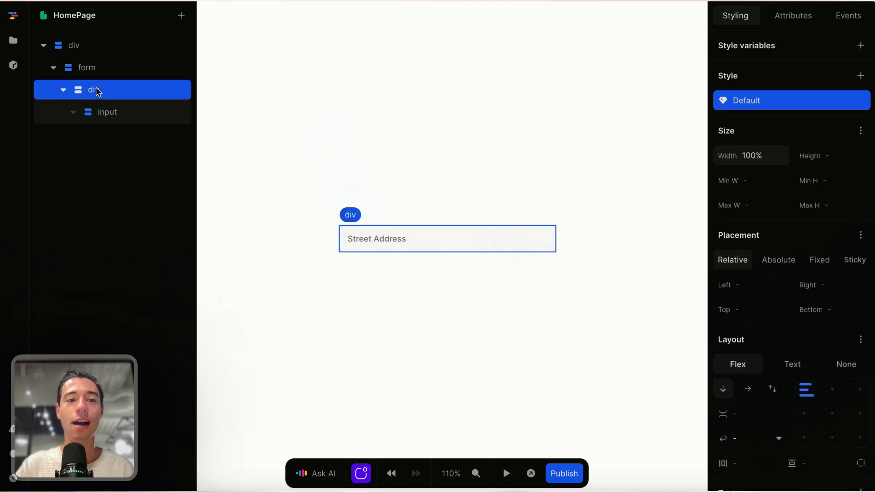
Step: Insert a new suggestions div below the address input
left_click(181, 15)
type("div")
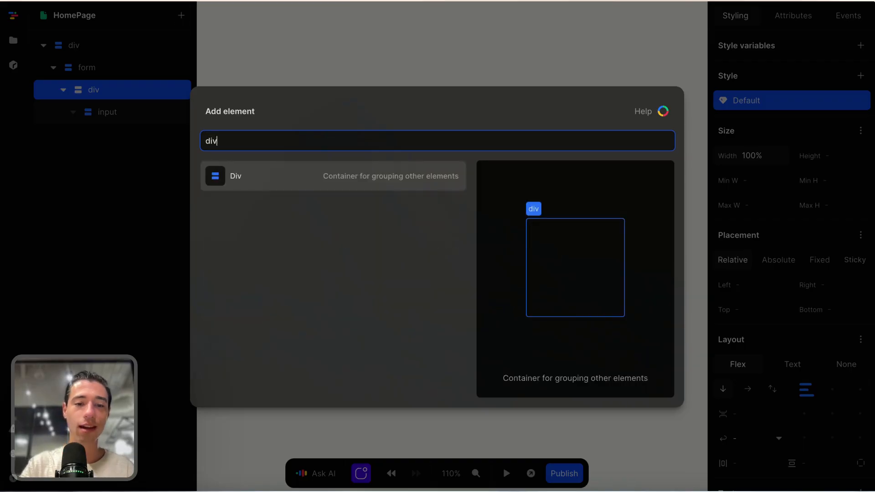
left_click(229, 177)
left_click(129, 135)
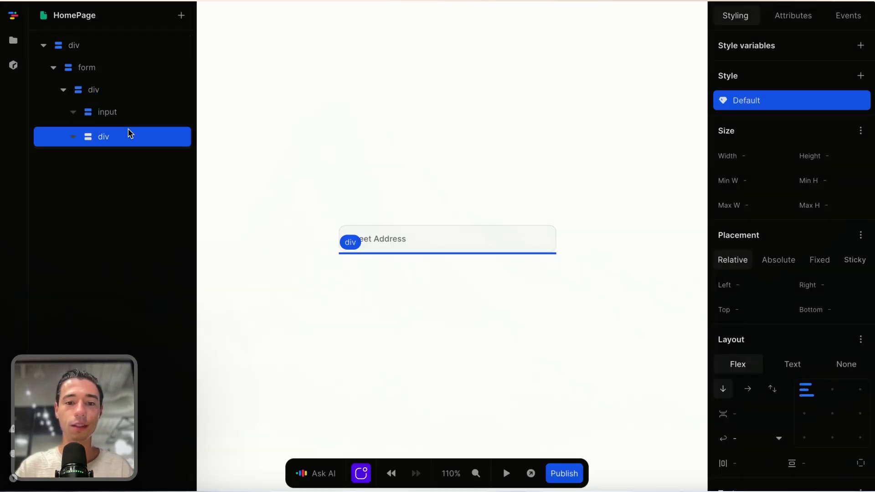
Step: Add a button inside the suggestions div and set its width to 100%
left_click(181, 16)
type("bu")
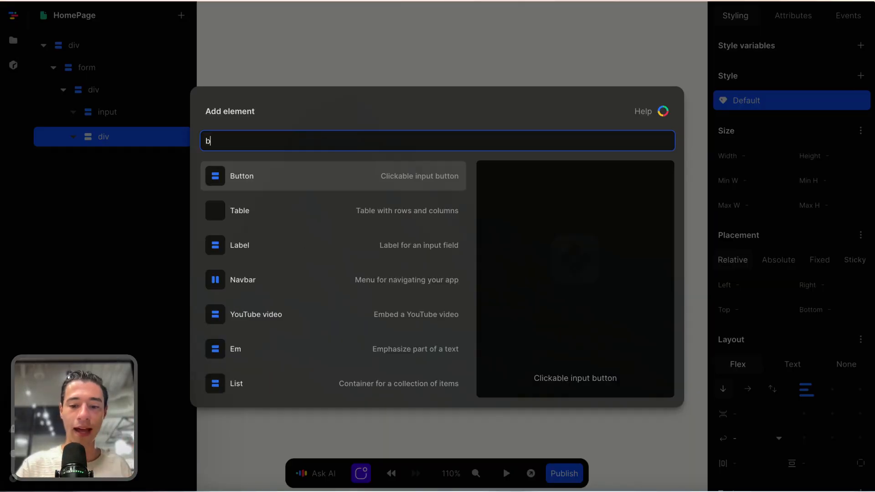
left_click(221, 178)
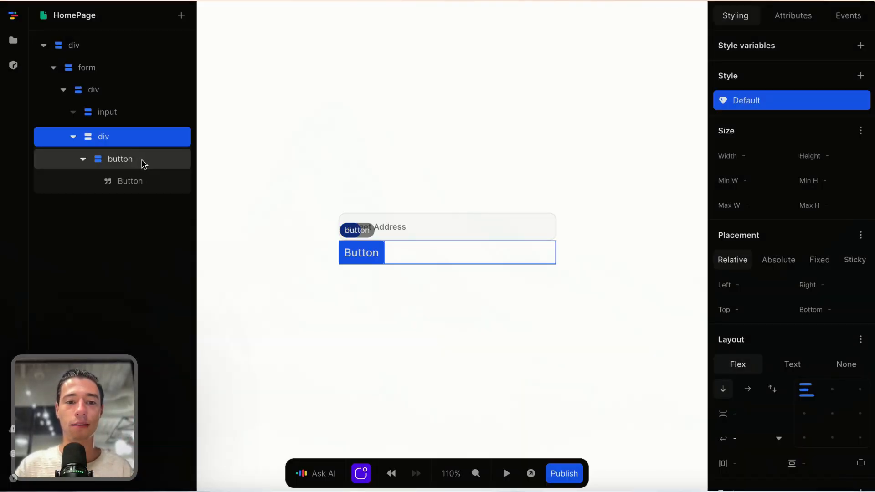
left_click(143, 160)
left_click(775, 178)
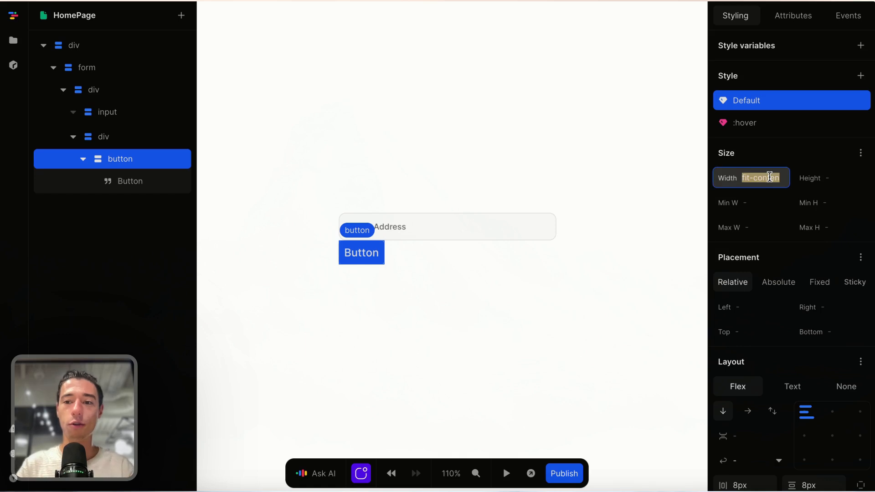
type("100")
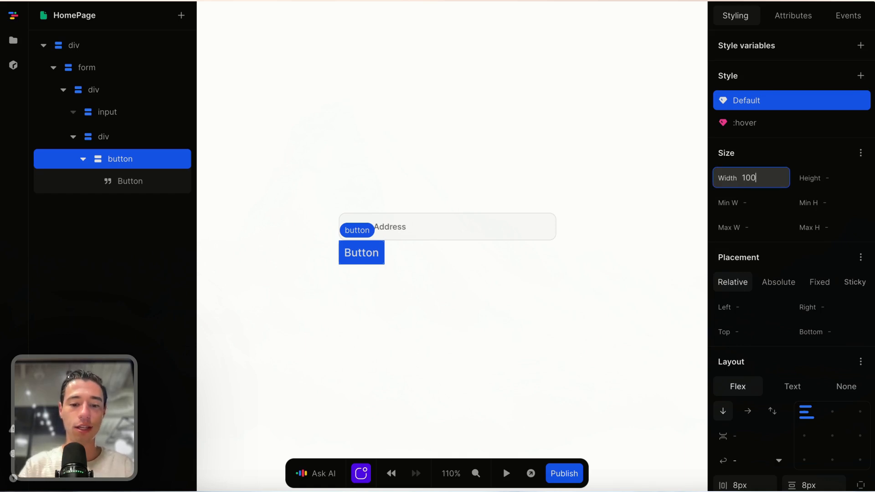
type("%")
key("Return")
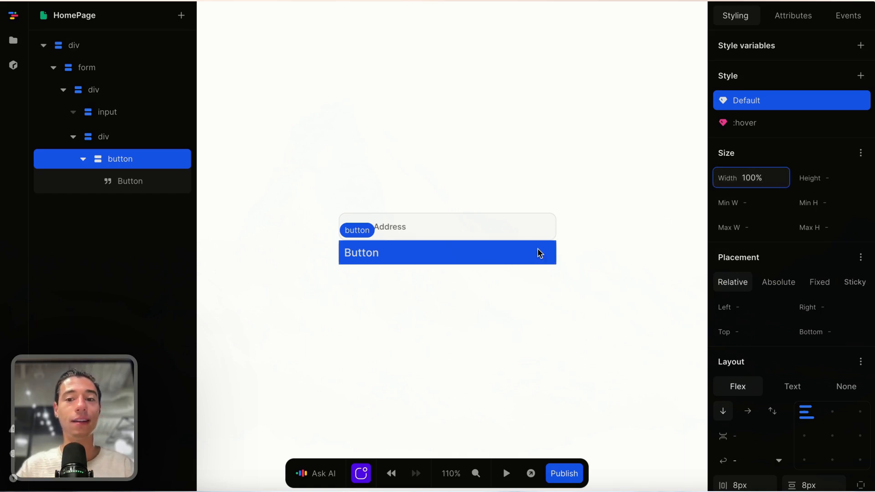
Step: Select the Street Address input and show its Attributes
scroll(540, 253, "down", 3)
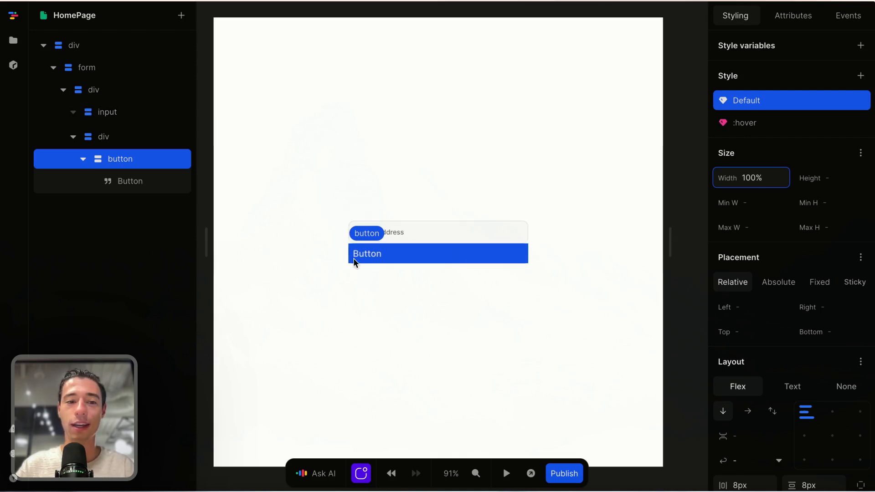
left_click(376, 297)
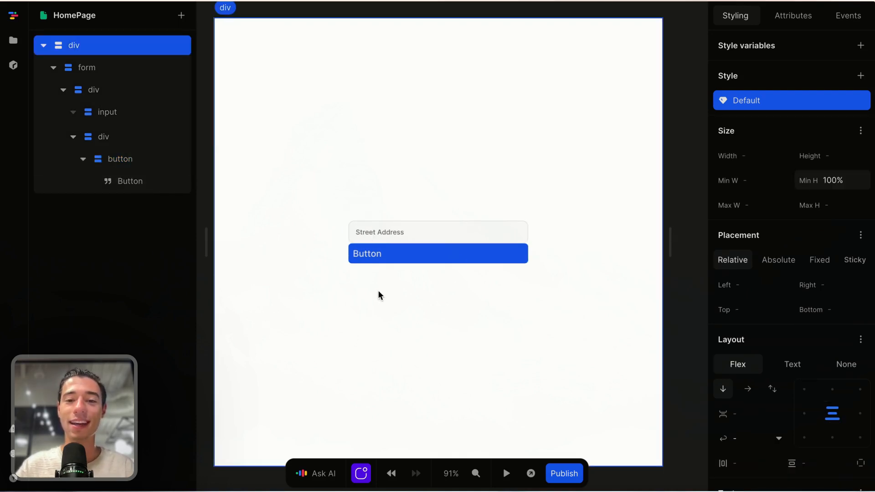
left_click(428, 232)
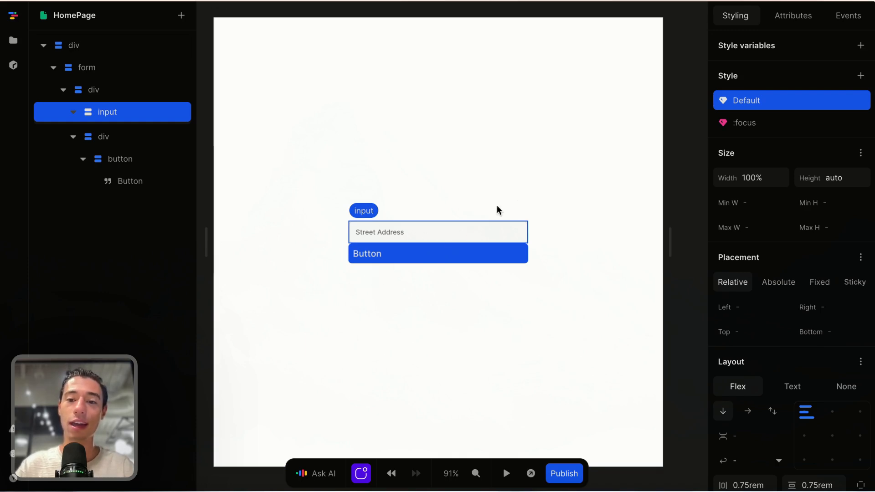
left_click(785, 22)
Step: Create a page variable named address with an empty initial value
left_click(686, 82)
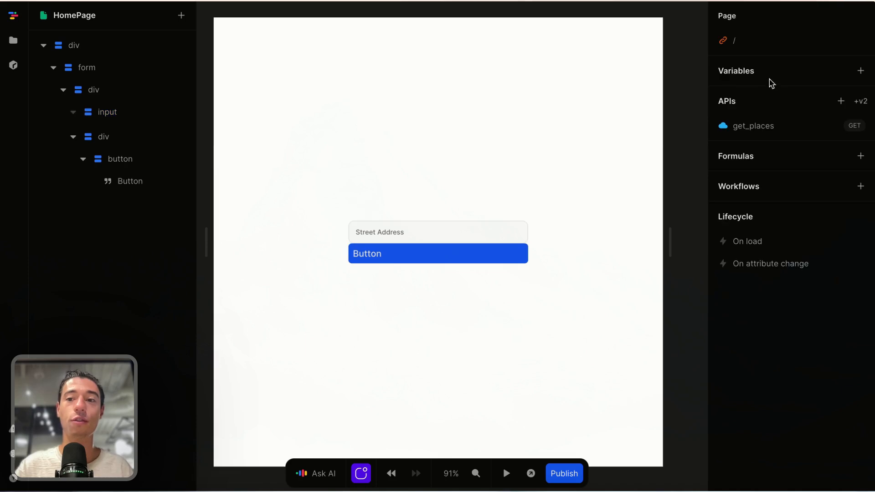
left_click(861, 70)
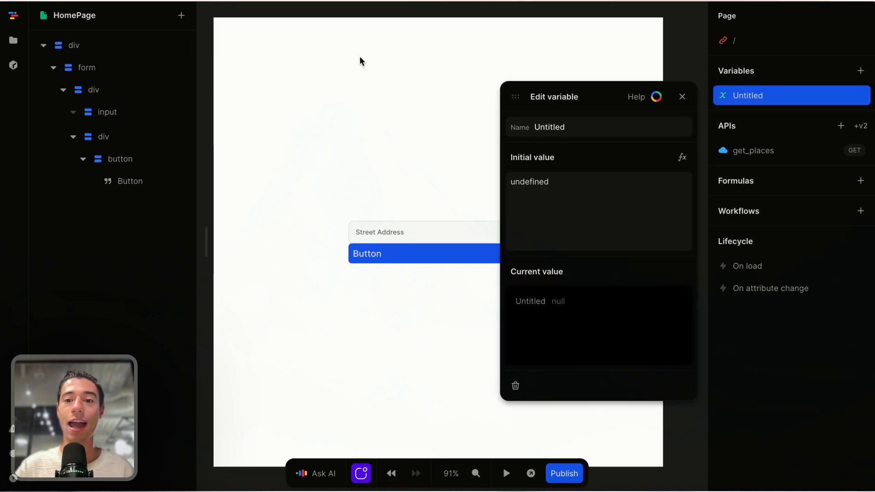
left_click(584, 129)
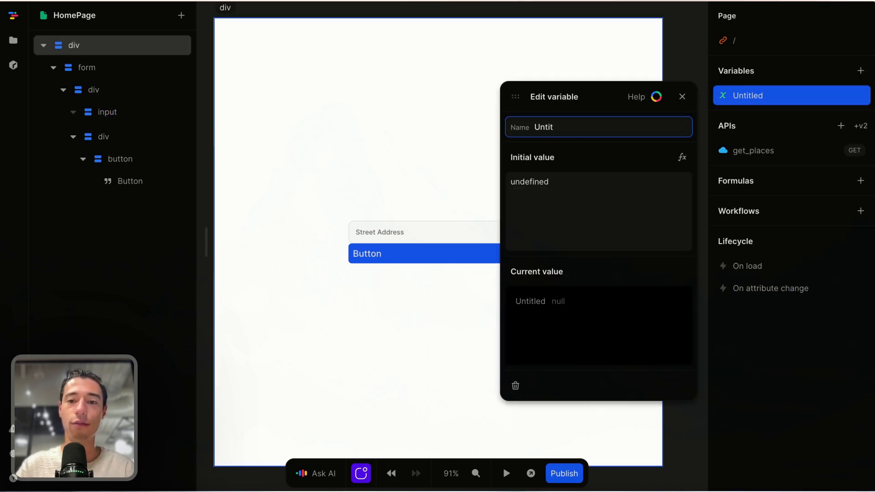
key("BackSpace")
key("BackSpace")
key("BackSpace")
key("BackSpace")
key("BackSpace")
type("a")
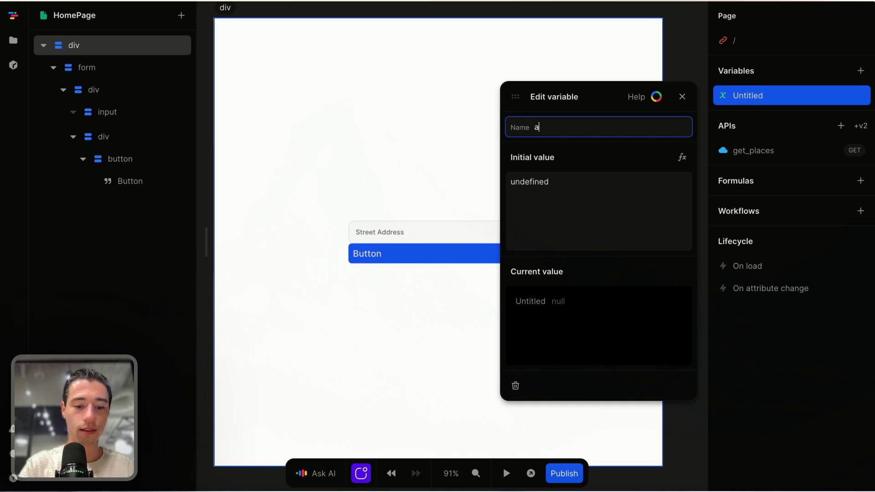
type("dress")
key("BackSpace")
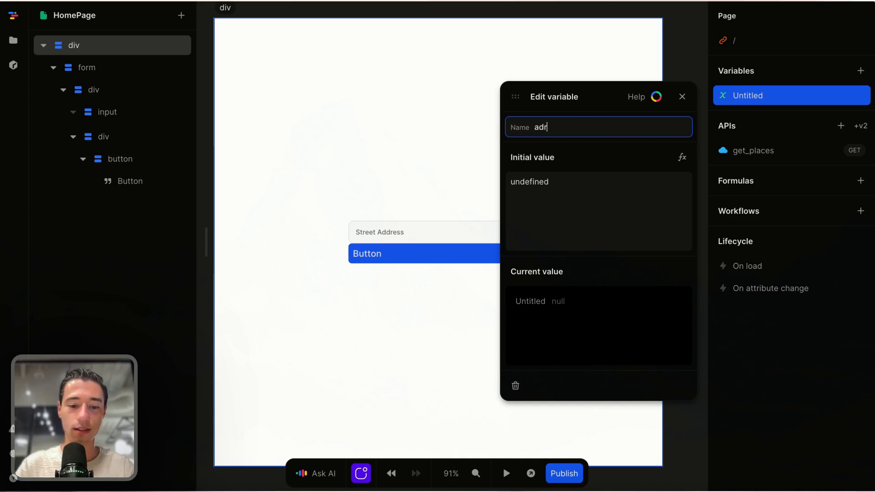
left_click(574, 99)
left_click(558, 189)
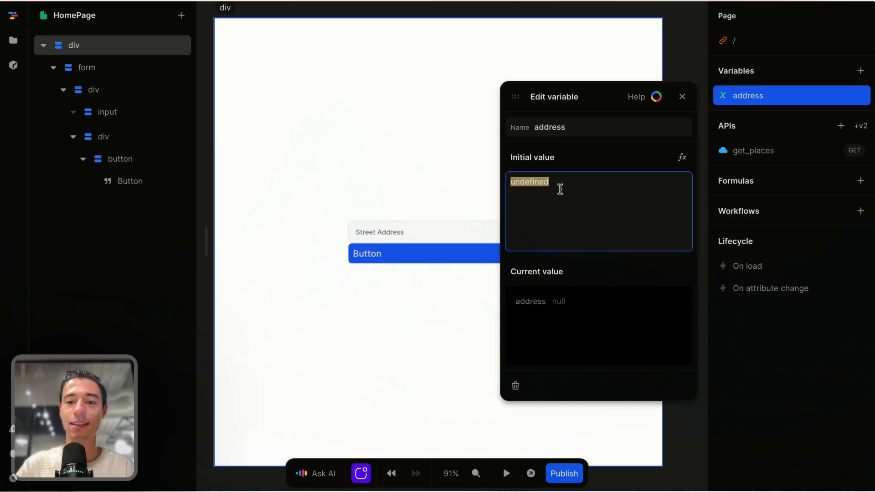
key("BackSpace")
left_click(598, 94)
left_click(683, 96)
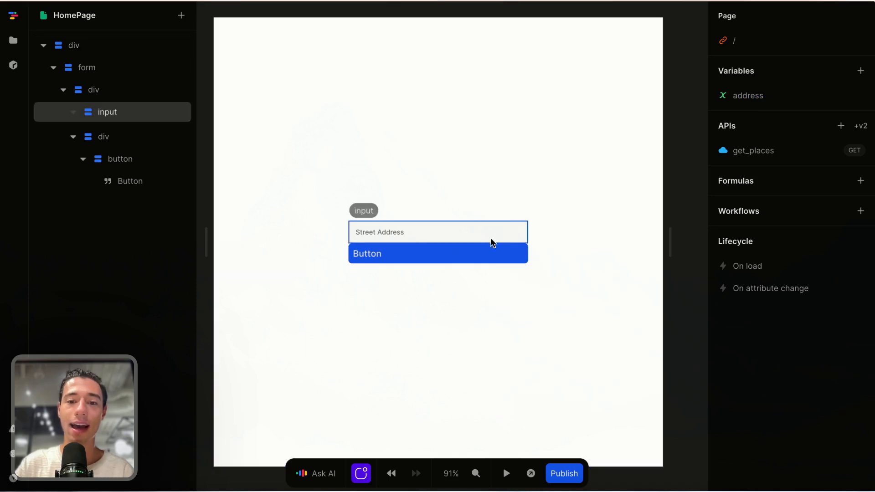
Step: Bind the Street Address input to the address variable and test typing in preview
left_click(475, 231)
left_click(753, 100)
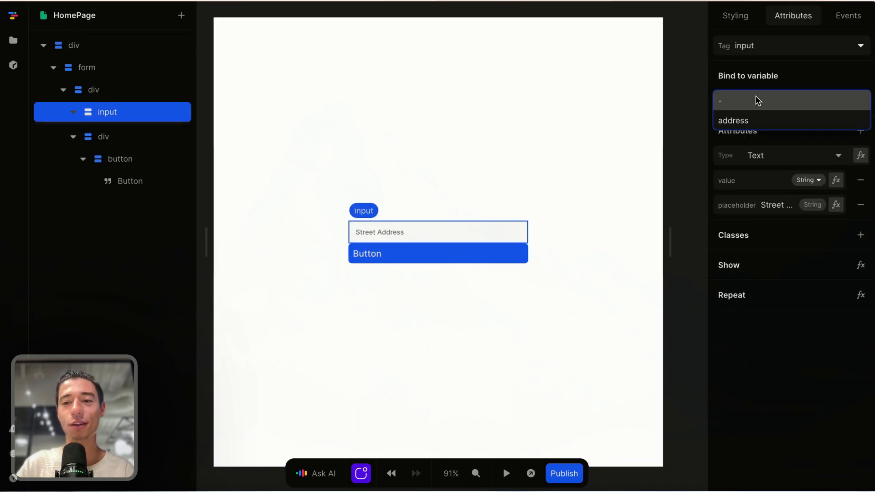
left_click(732, 119)
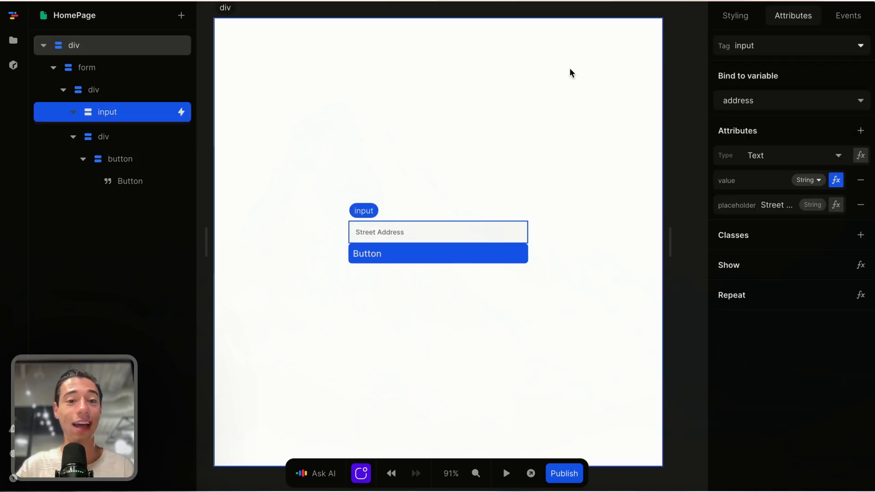
left_click(506, 473)
left_click(438, 229)
type("234")
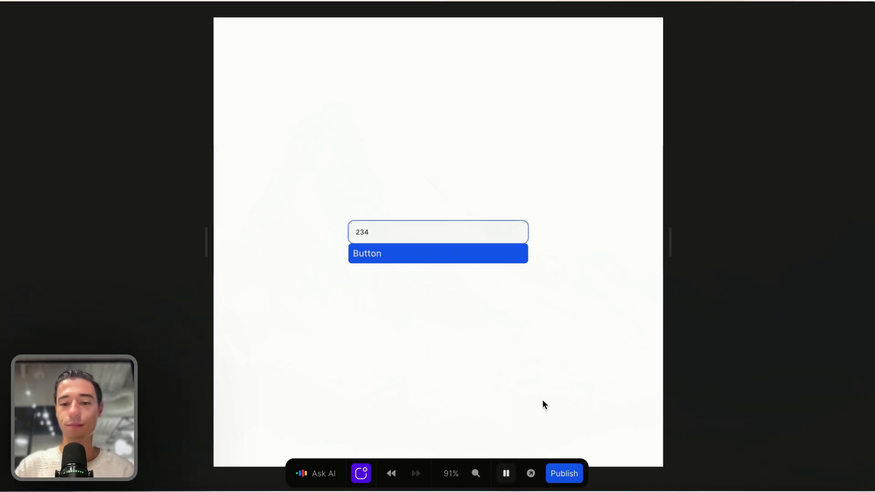
left_click(505, 478)
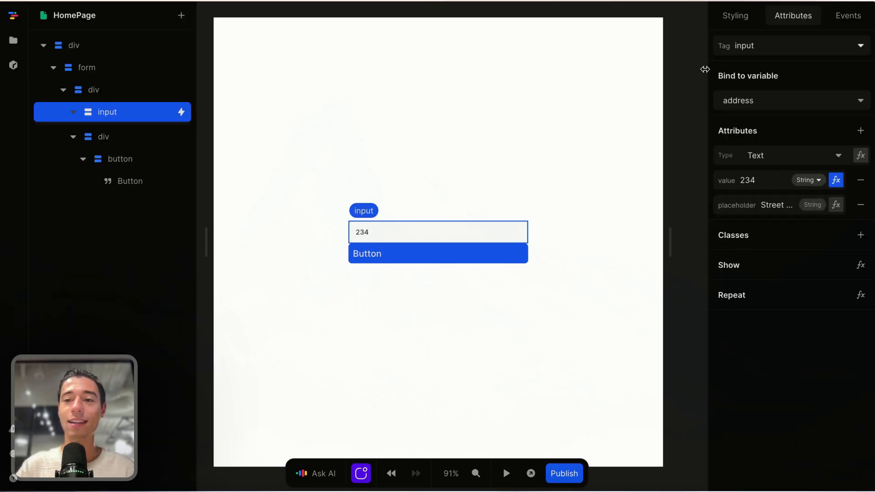
Step: Check that the address variable holds the value typed in preview
left_click(696, 71)
left_click(740, 95)
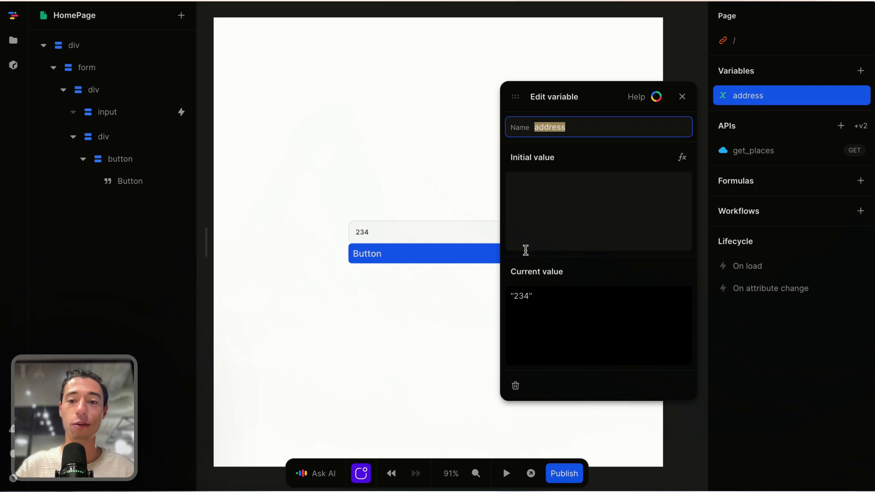
left_click(682, 96)
left_click(517, 129)
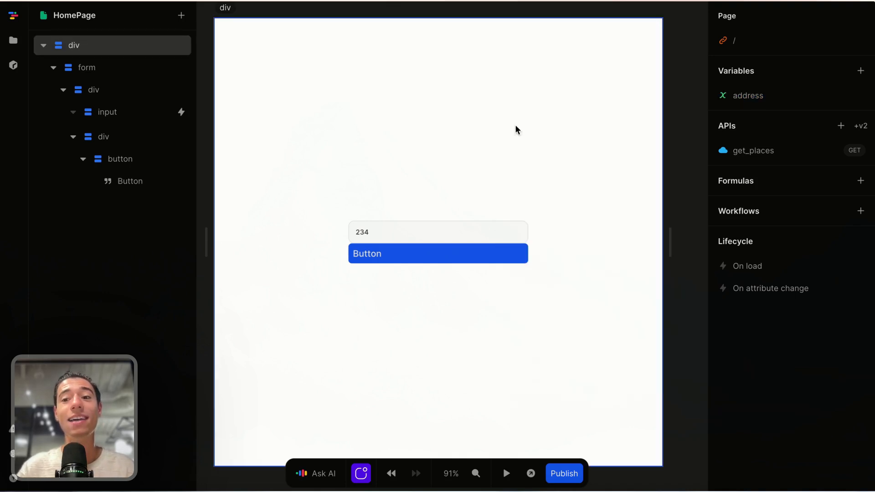
Step: Set the get_places input query formula to the address variable
left_click(770, 151)
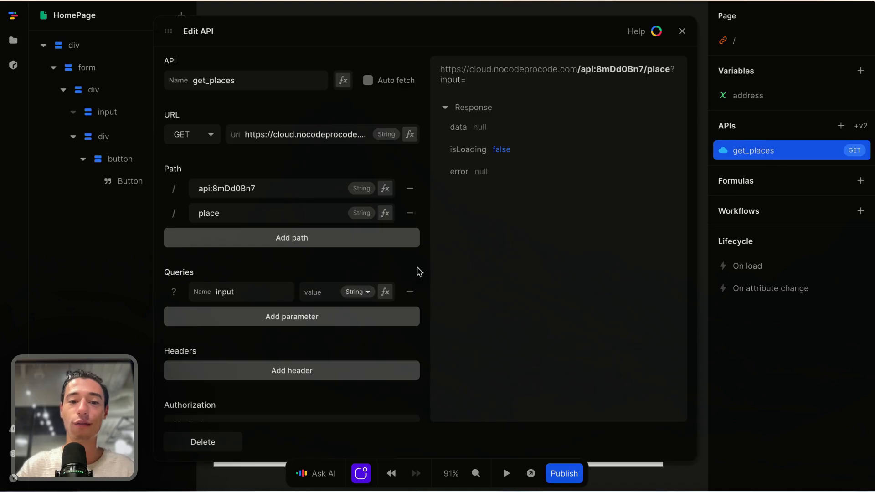
left_click(385, 292)
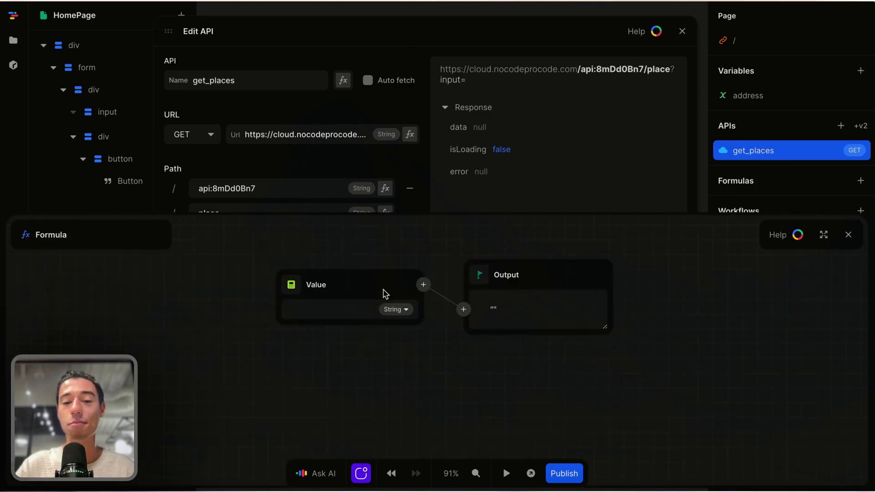
left_click(290, 285)
left_click(292, 328)
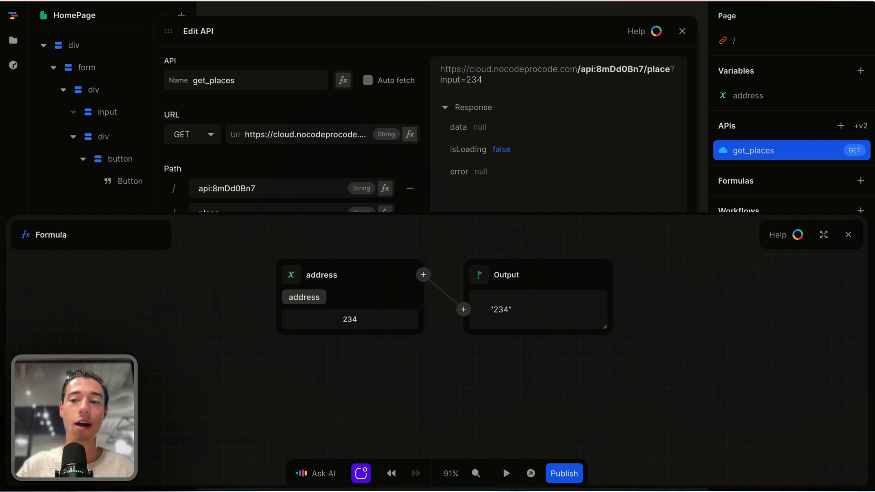
left_click(849, 235)
left_click(682, 31)
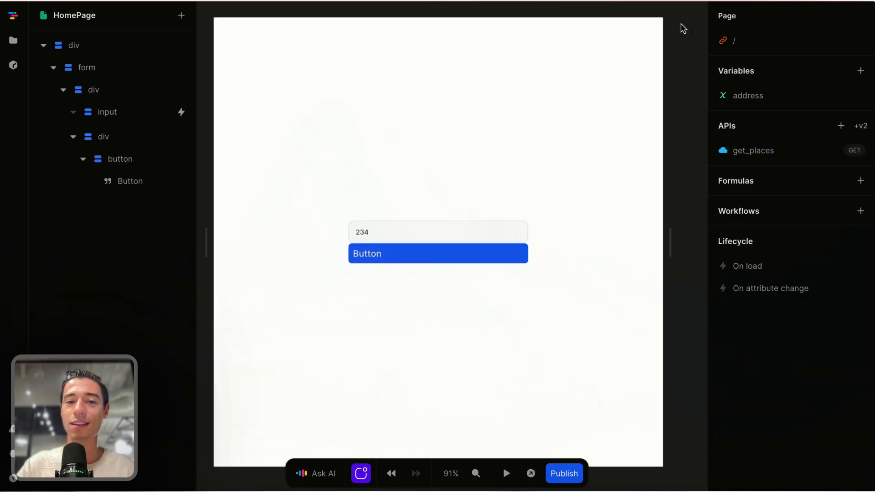
left_click(430, 229)
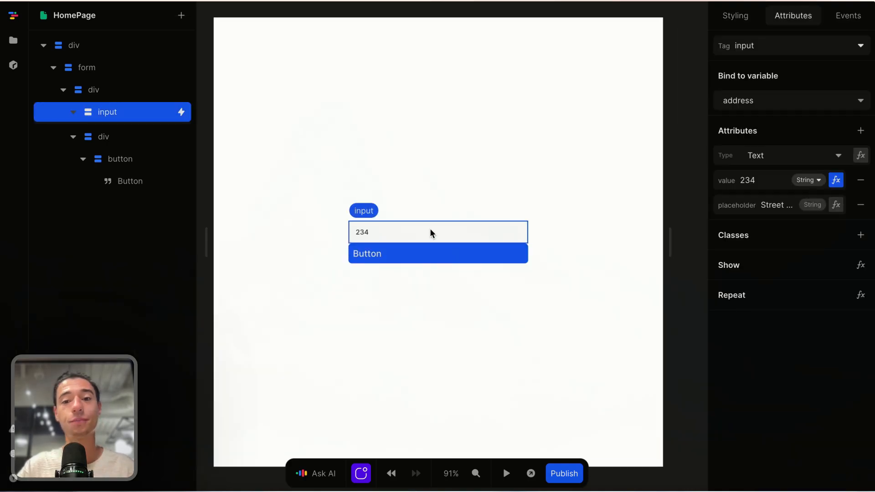
Step: Add a Call: get_places action after Set: address in the input's input event
mouse_move(670, 92)
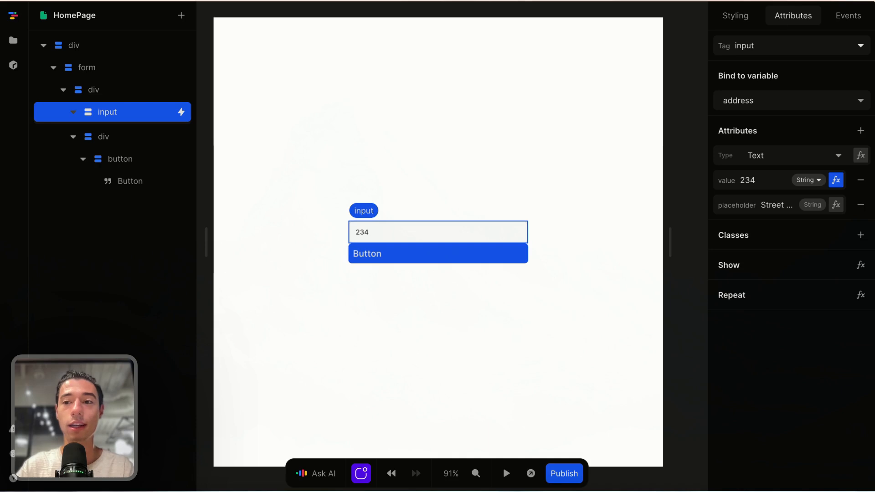
left_click(848, 16)
left_click(748, 72)
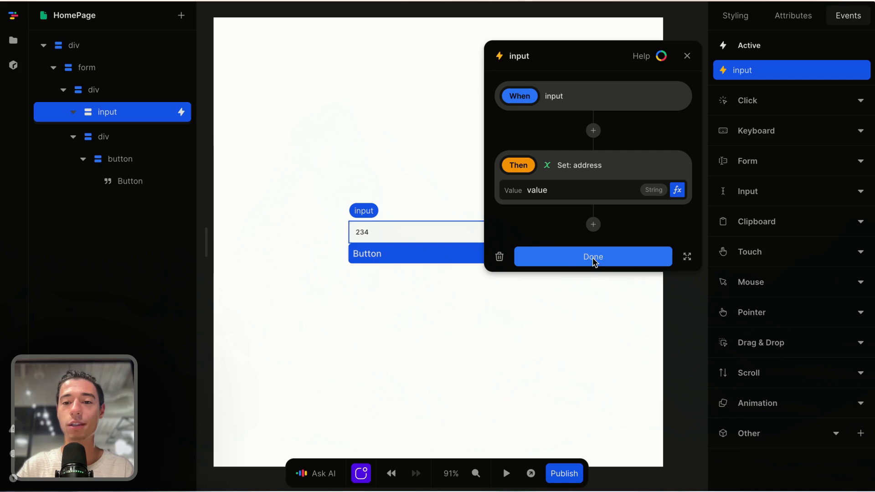
left_click(593, 224)
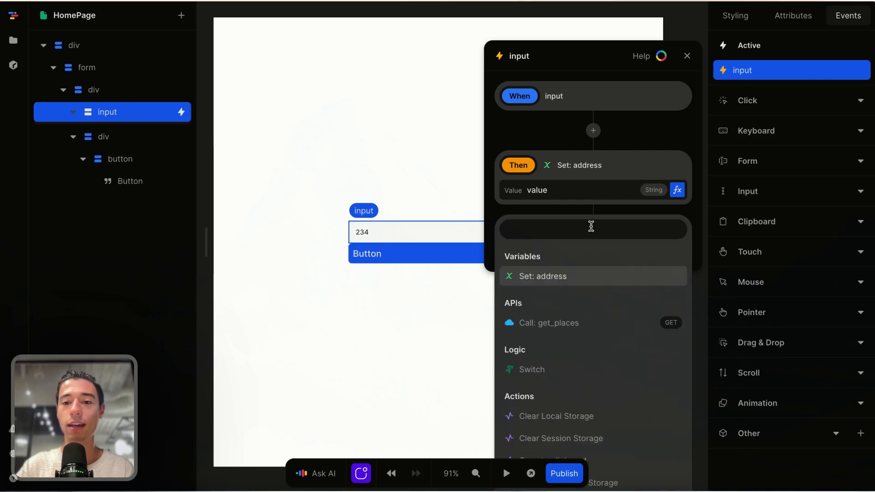
left_click(569, 327)
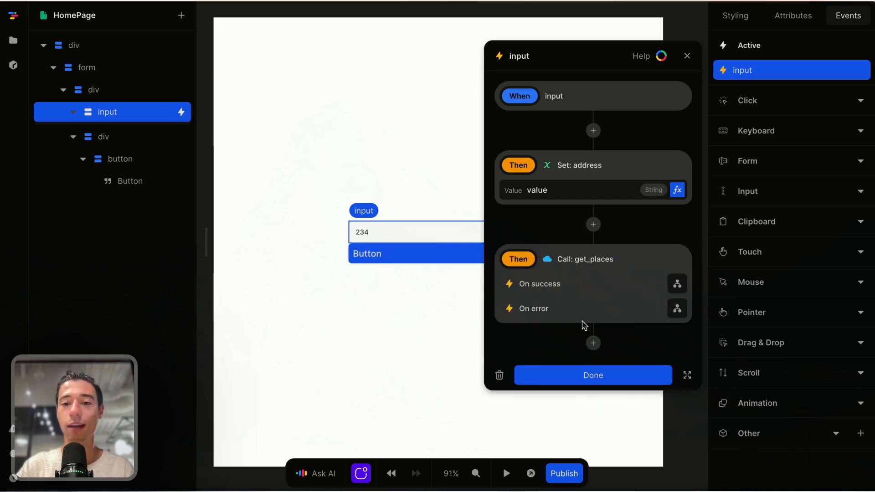
left_click(594, 373)
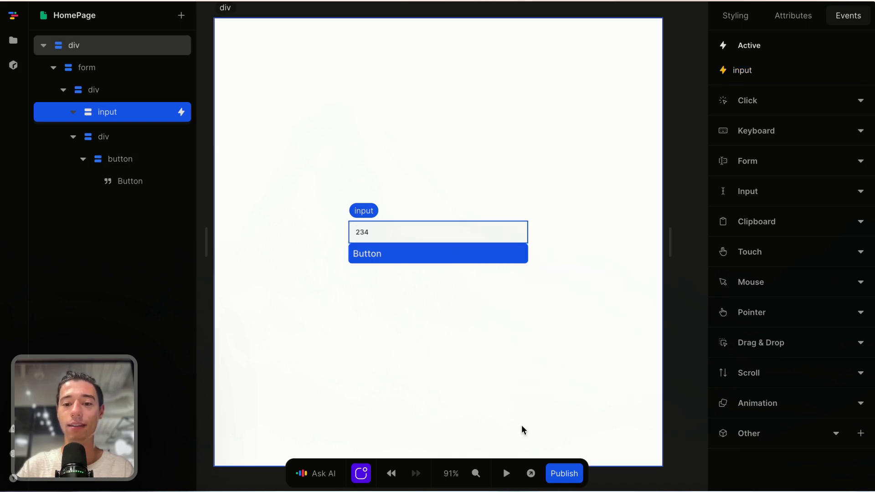
Step: In preview, replace 234 with 900 in the Street Address field
left_click(506, 473)
left_click(425, 235)
key("BackSpace")
key("BackSpace")
key("BackSpace")
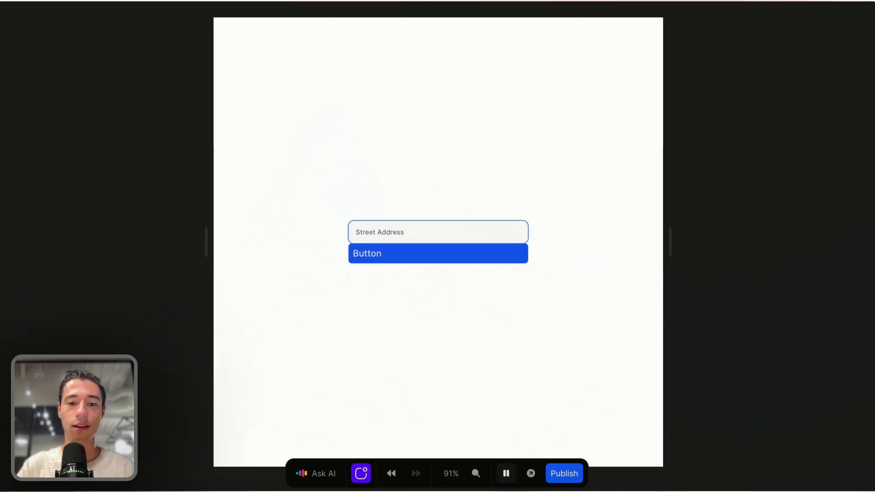
type("900")
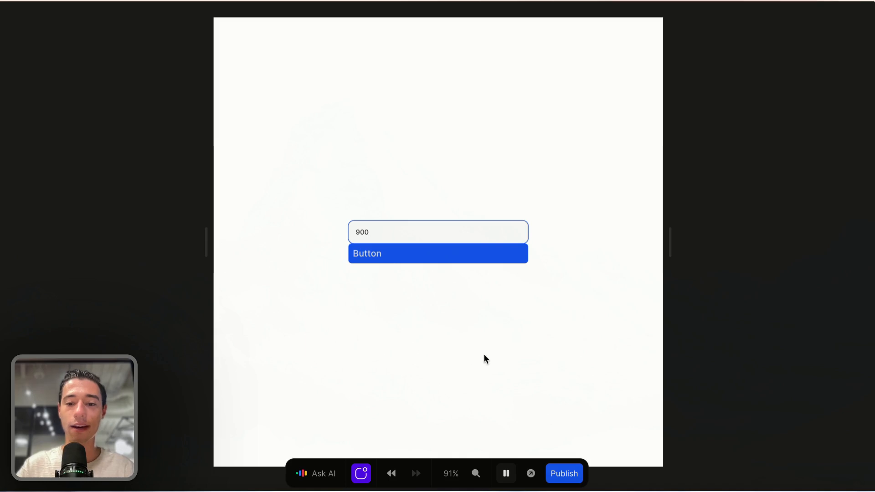
left_click(506, 474)
left_click(692, 135)
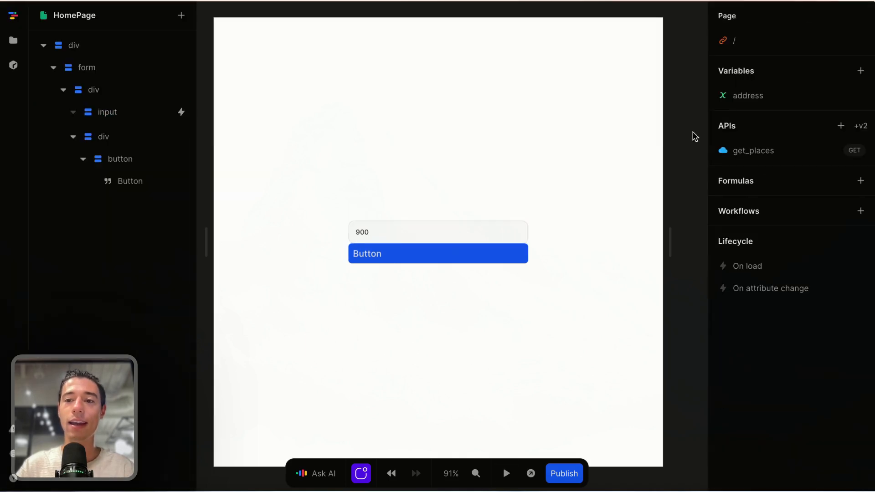
left_click(772, 157)
scroll(611, 255, "down", 2)
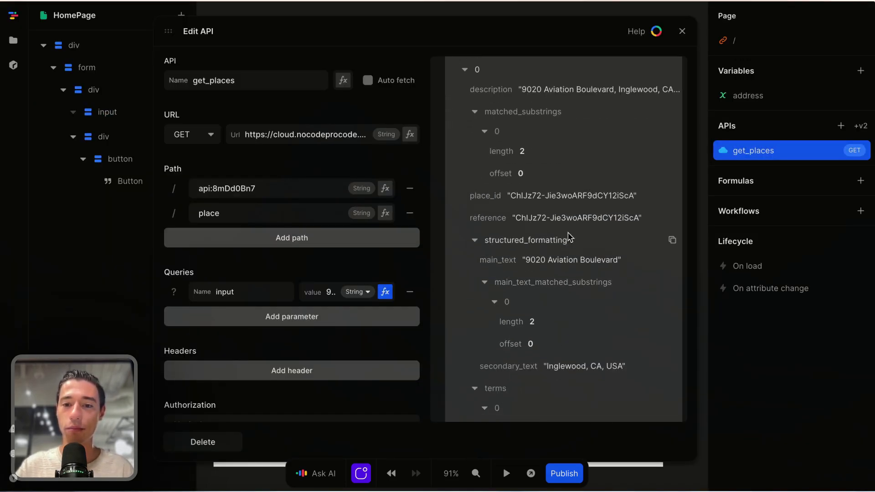
left_click(683, 31)
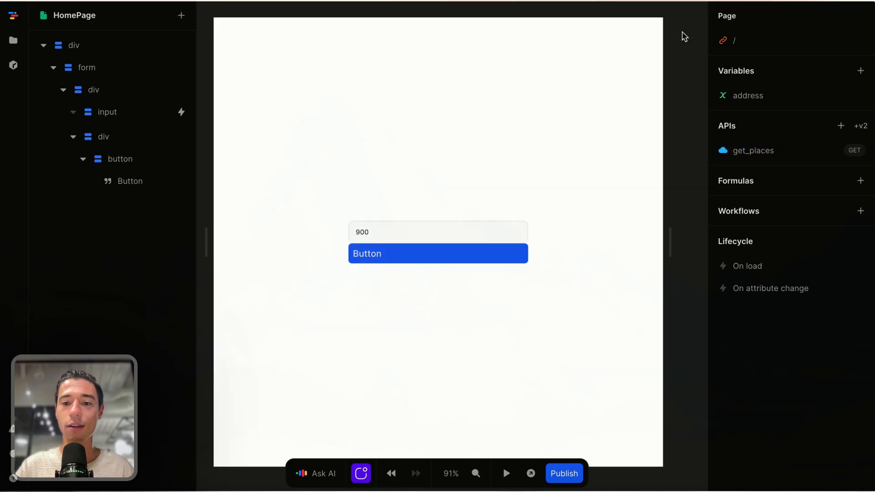
left_click(424, 253)
Step: Set the suggestion button's Repeat formula to get_places → data
right_click(137, 153)
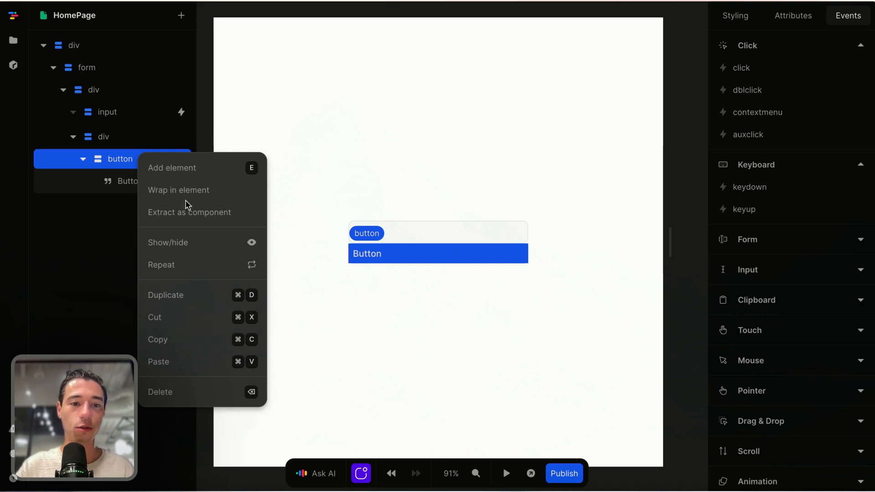
left_click(178, 267)
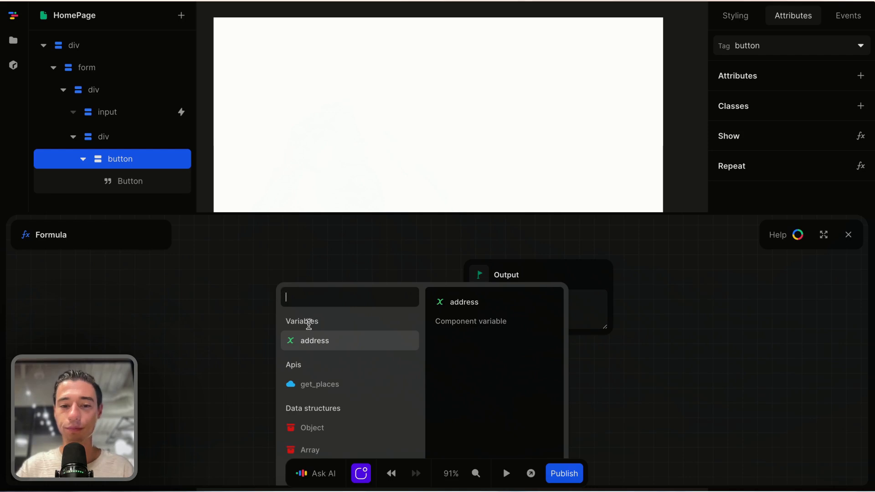
left_click(307, 384)
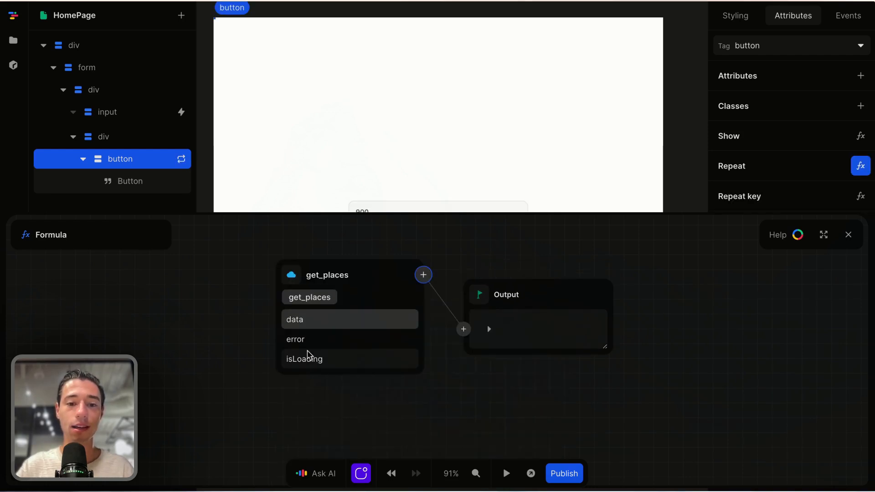
left_click(306, 322)
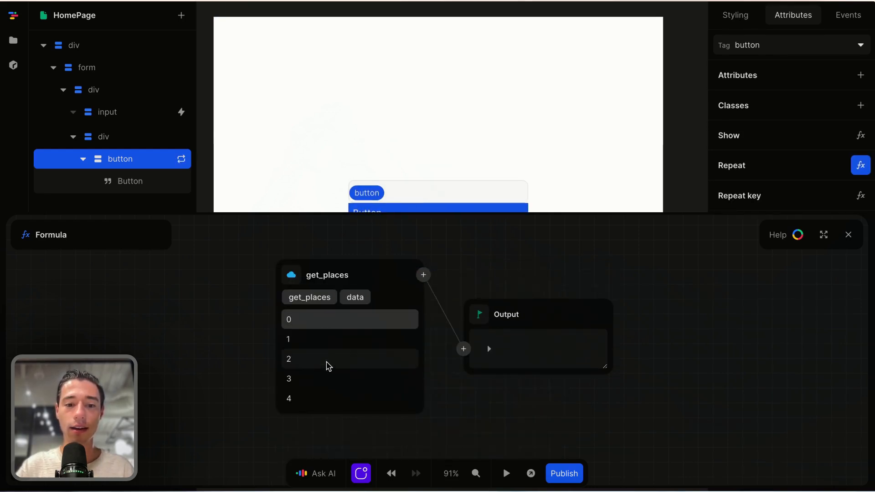
left_click(849, 234)
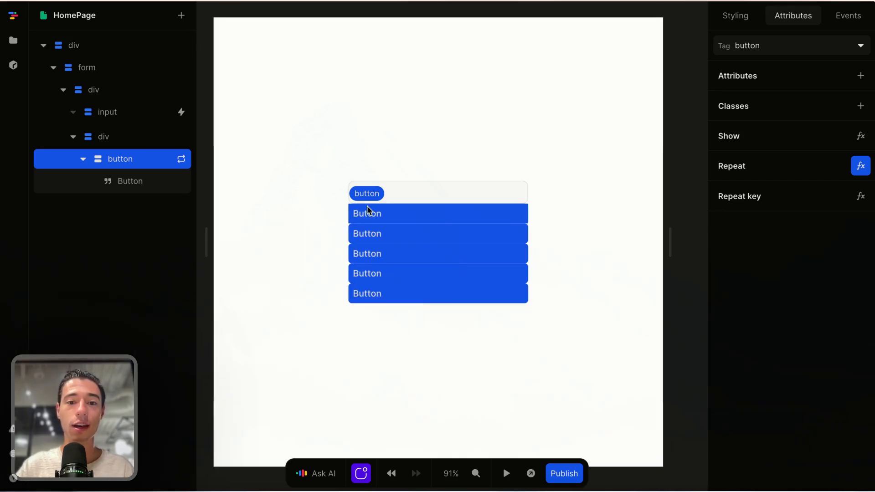
Step: Bind the button text to the repeat Item's description
left_click(109, 187)
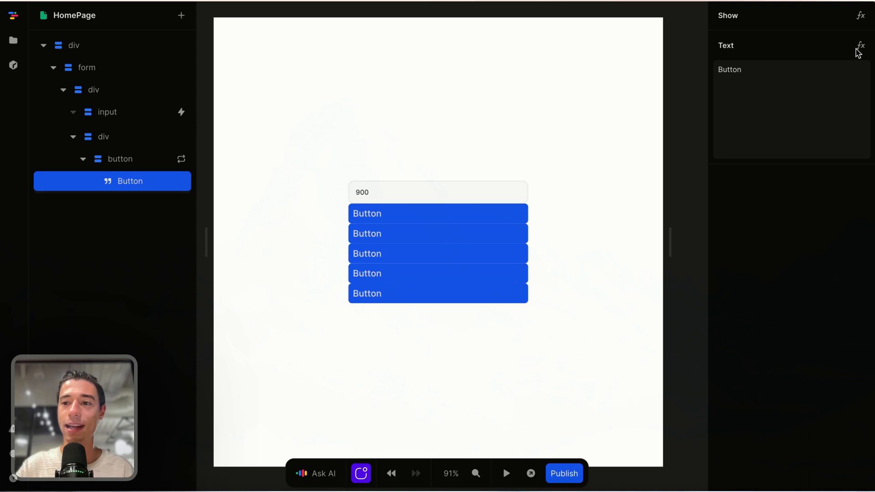
left_click(860, 46)
left_click(291, 283)
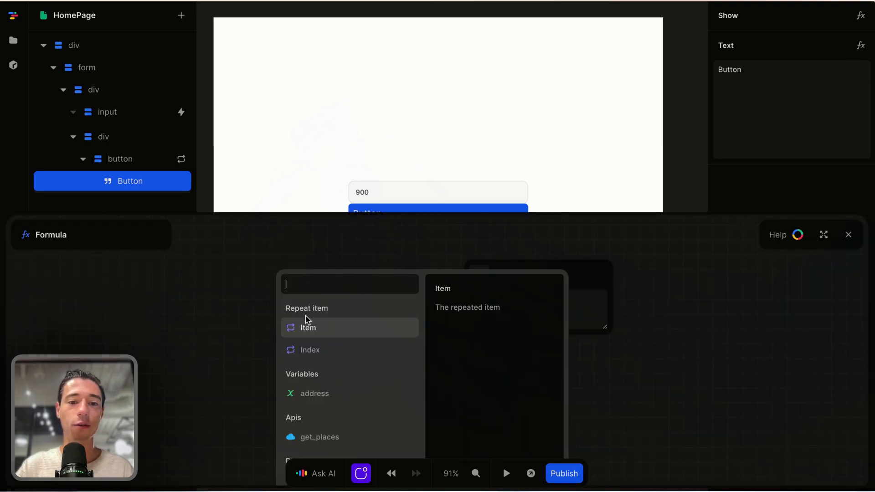
left_click(303, 336)
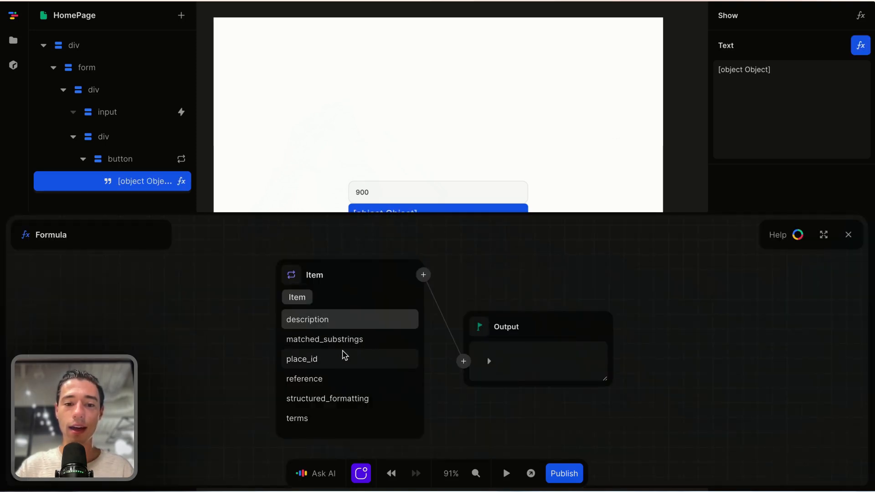
scroll(340, 361, "down", 1)
scroll(329, 397, "up", 1)
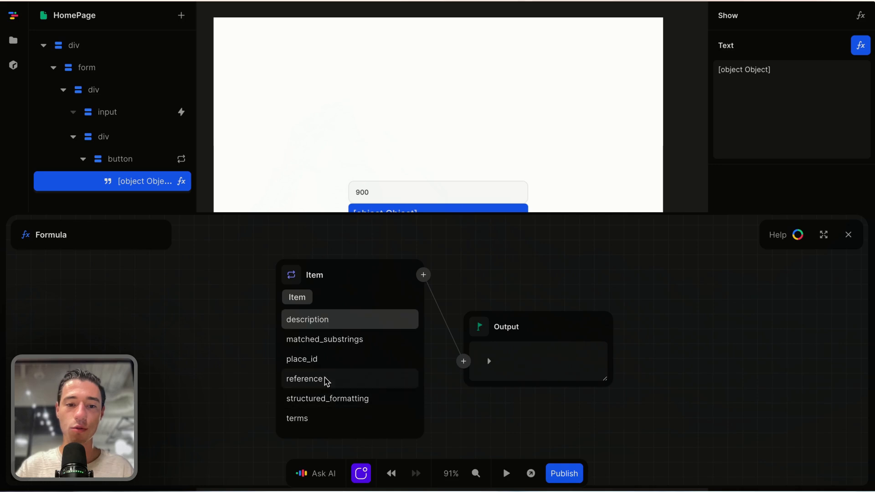
left_click(335, 324)
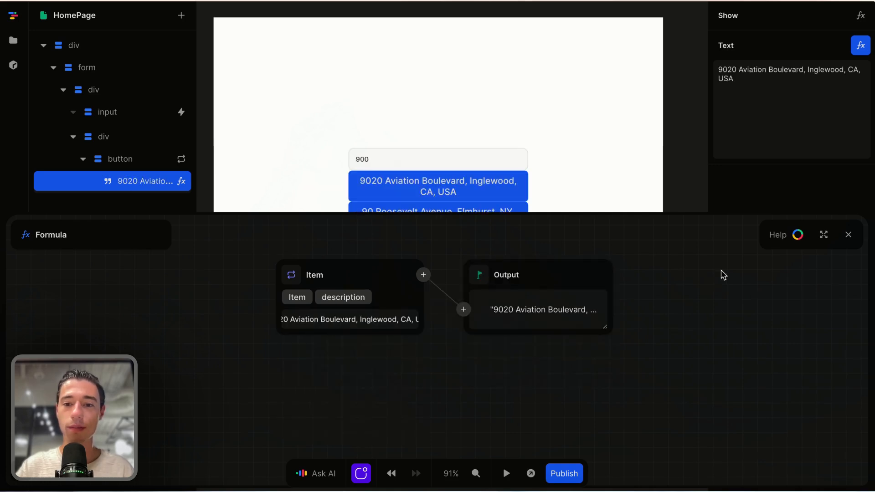
left_click(848, 235)
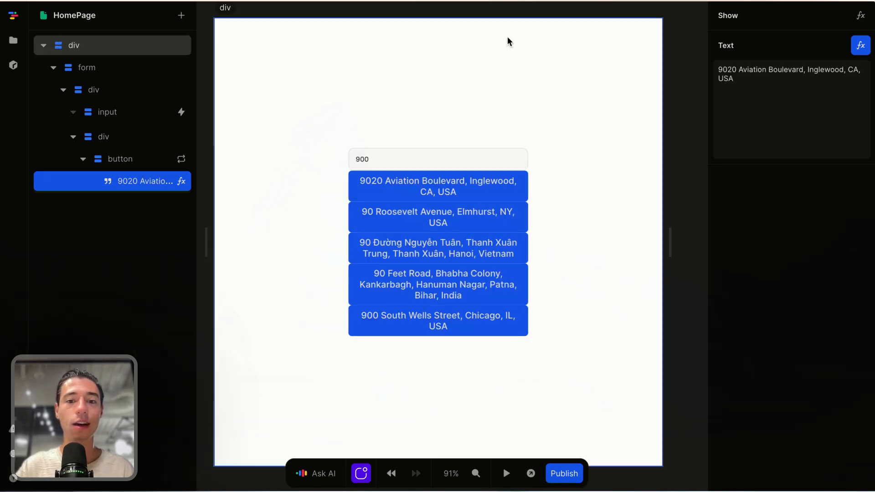
Step: Test-run the app to see the listed addresses, then select a repeated button
scroll(415, 336, "up", 1)
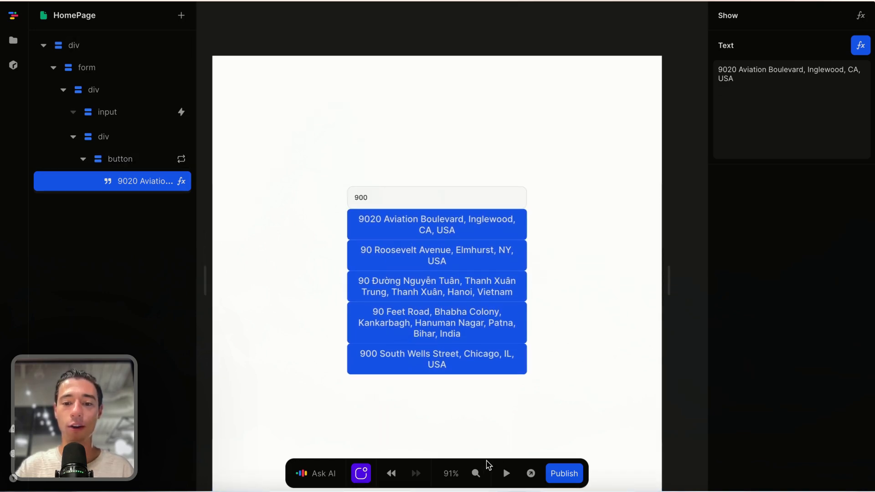
left_click(507, 473)
left_click(512, 474)
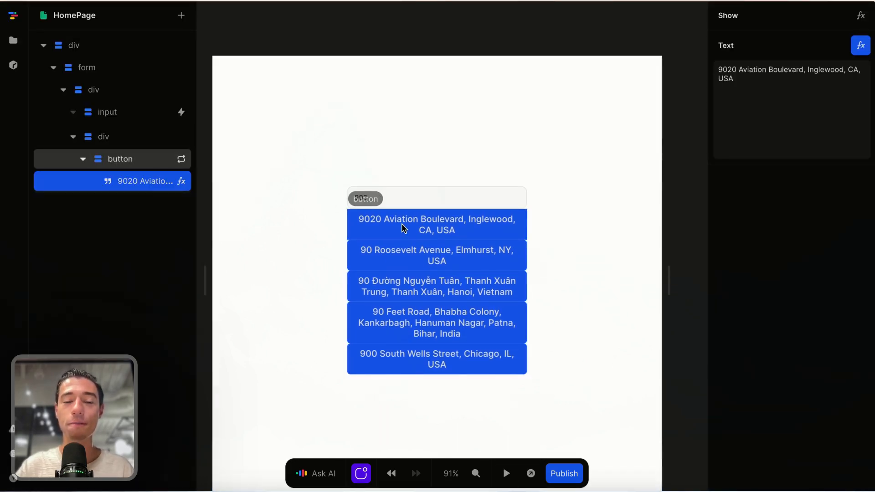
left_click(388, 226)
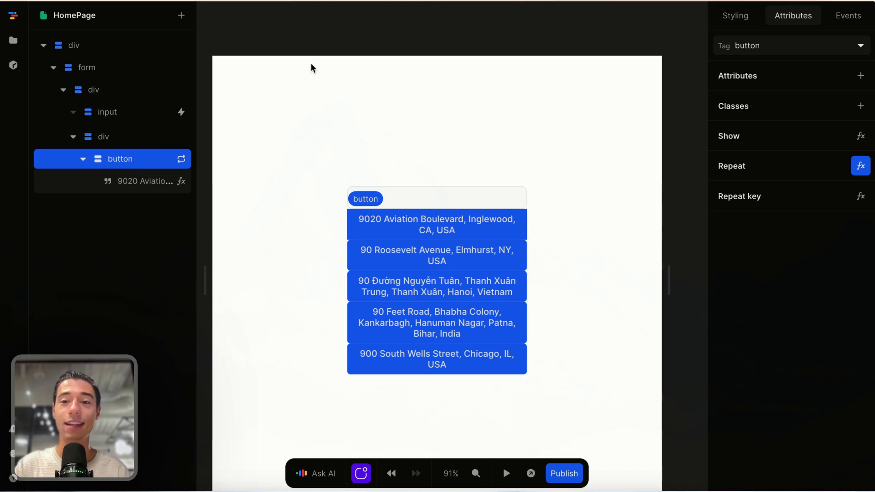
Step: Show the Styling settings, check the button div's gap, and reselect the suggestion button
left_click(736, 16)
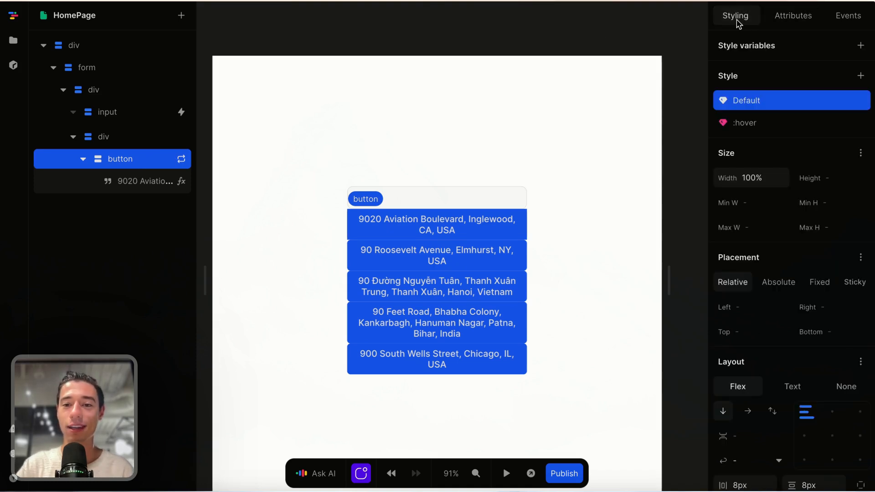
scroll(729, 300, "down", 5)
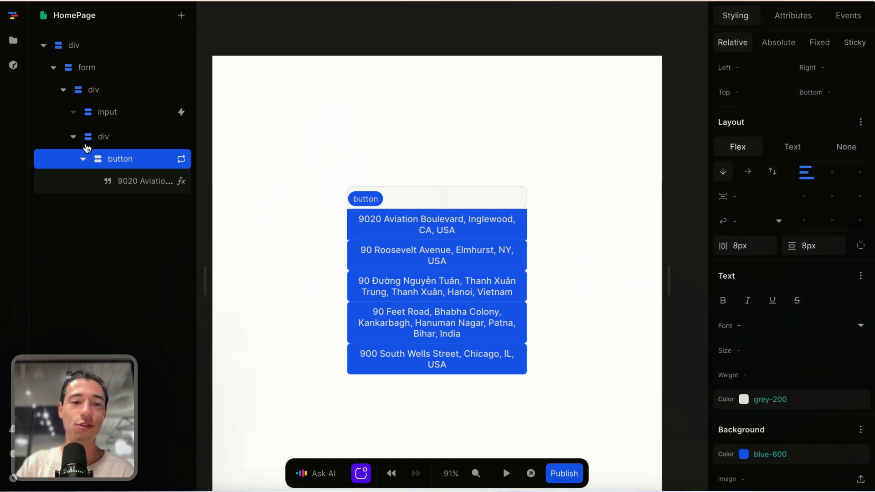
left_click(101, 143)
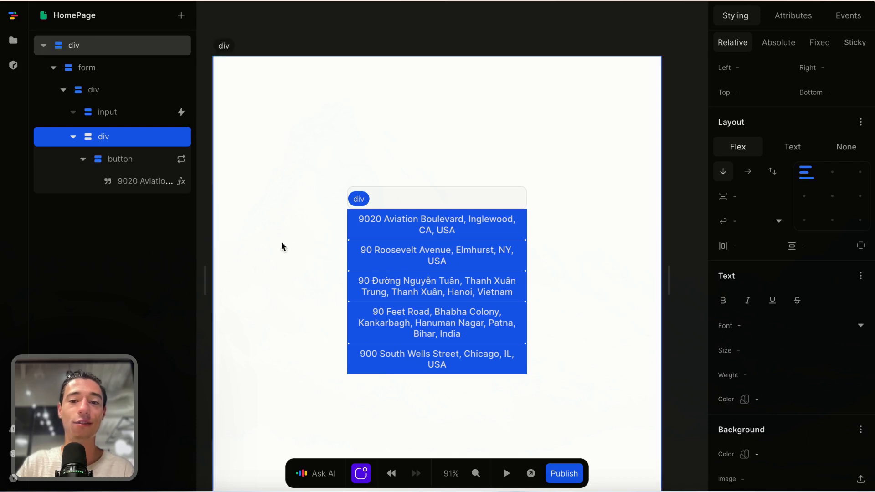
left_click(755, 248)
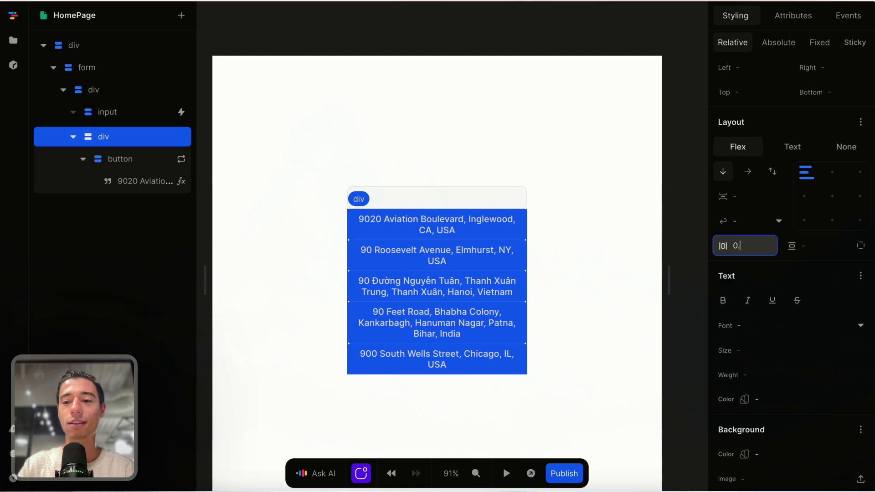
scroll(775, 269, "down", 4)
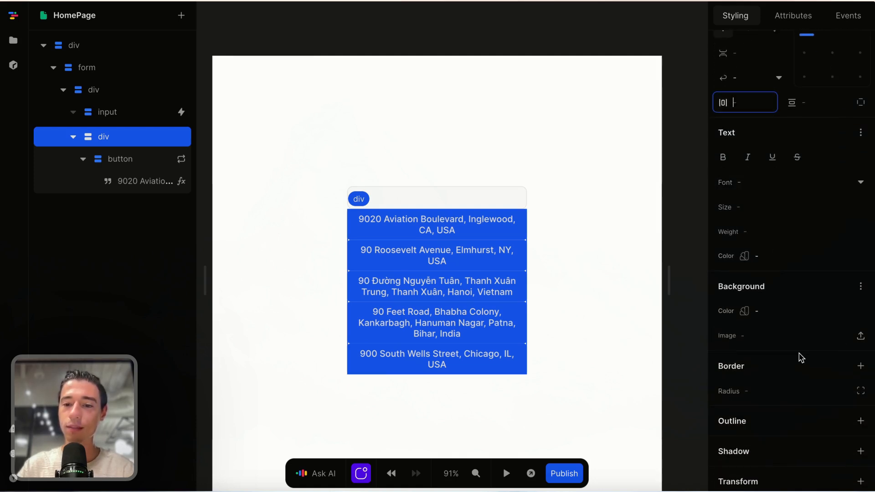
left_click(451, 273)
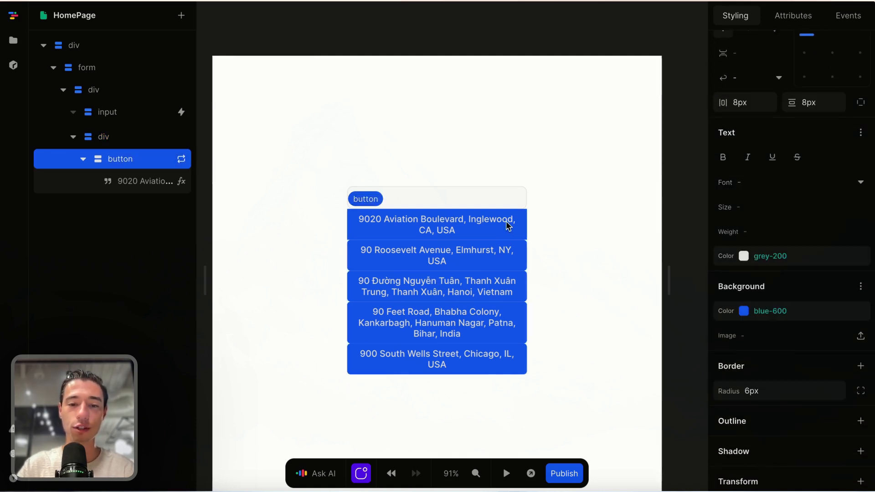
Step: Make the button background fully transparent (#ffffff00)
left_click(743, 310)
left_click_drag(749, 218, 711, 144)
left_click_drag(759, 261, 606, 265)
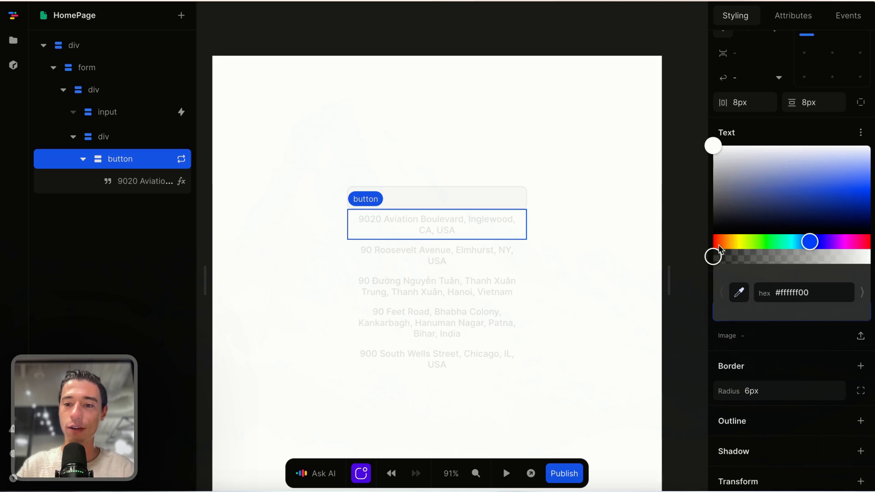
left_click(733, 363)
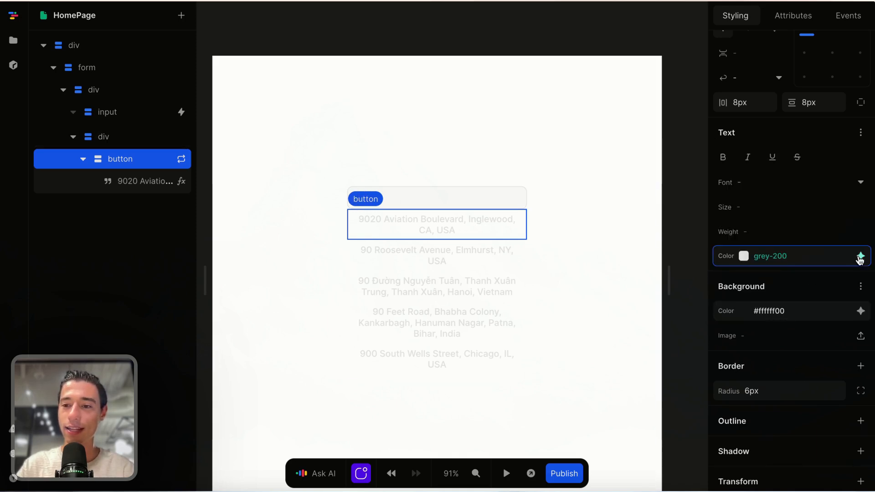
Step: Set the button text colour to Inherit, then select the buttons' div
left_click(846, 255)
left_click(745, 297)
left_click(596, 302)
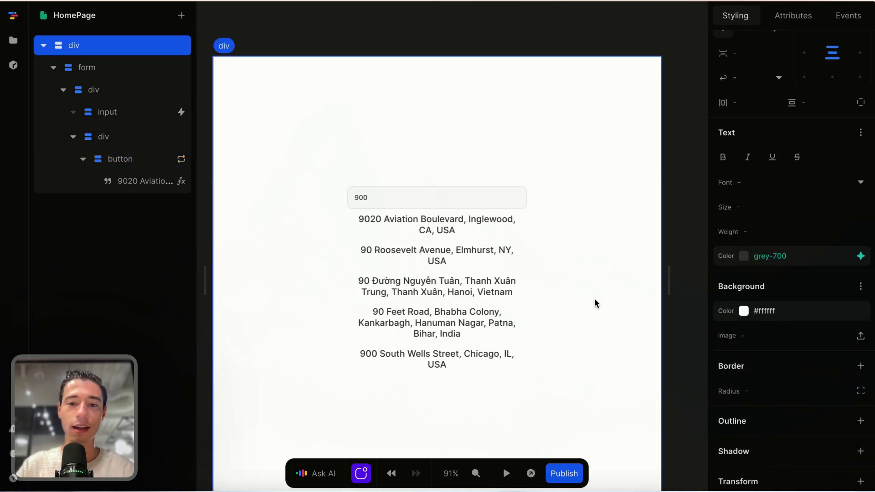
left_click(514, 225)
left_click(96, 138)
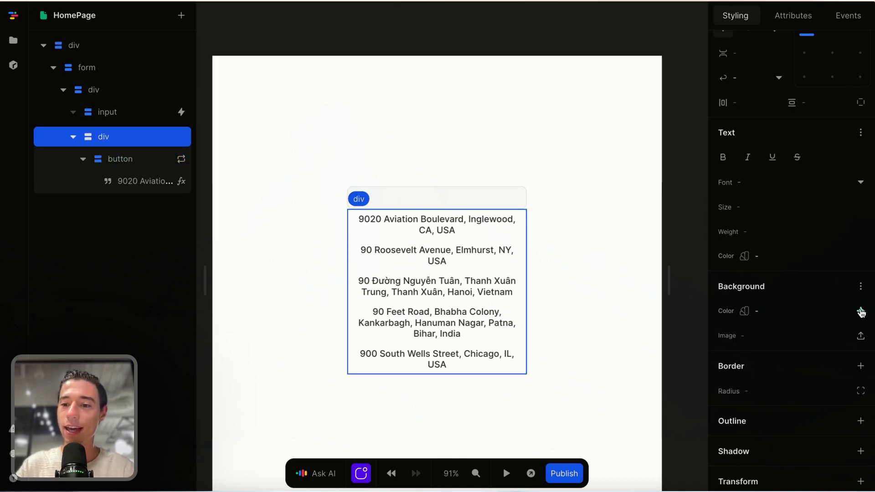
Step: Give the suggestions container a grey-50 background and 10px corner radius
left_click(859, 310)
left_click(794, 196)
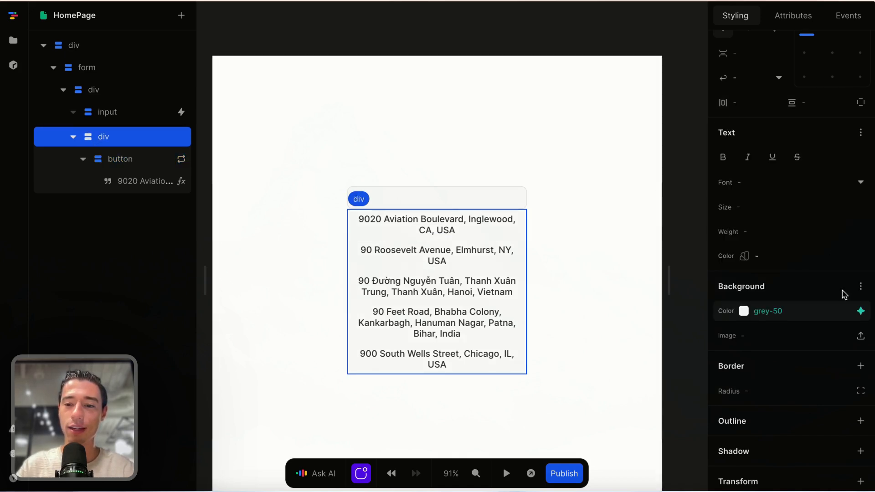
left_click(761, 390)
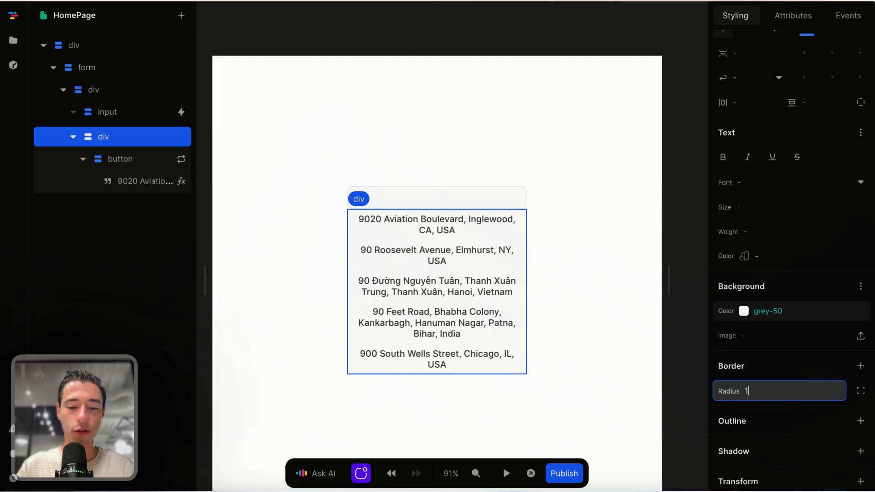
type("10px")
key("Return")
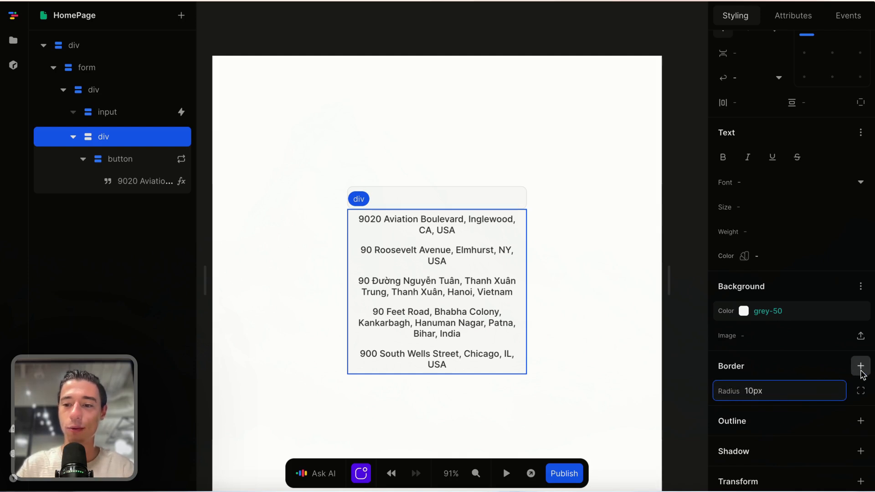
Step: Add a 1px grey-200 border around the suggestions container
left_click(860, 366)
left_click(600, 259)
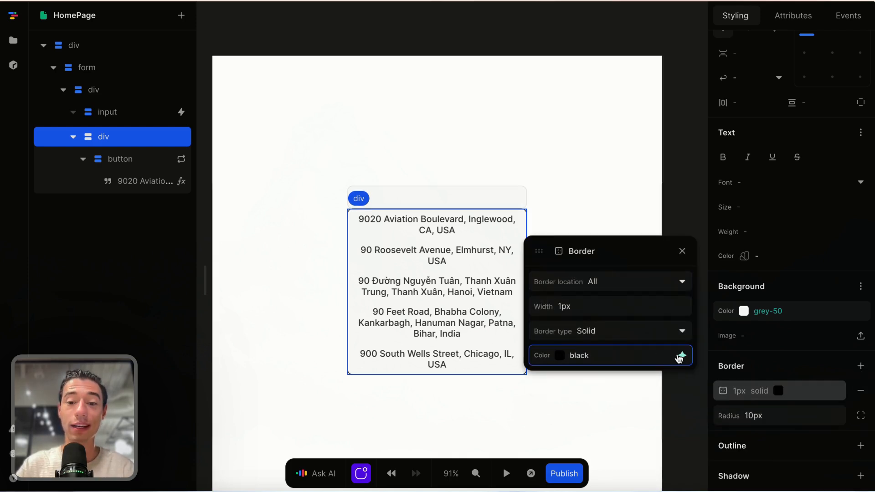
left_click(682, 355)
left_click(604, 283)
left_click(682, 252)
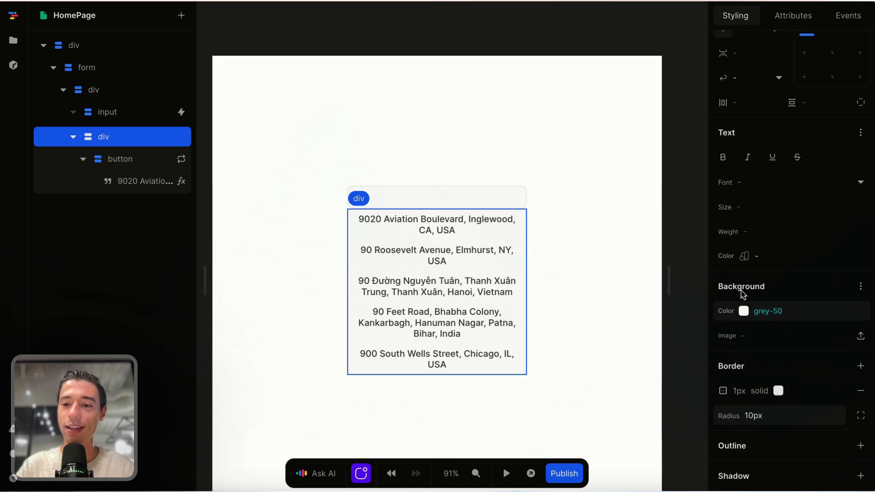
scroll(762, 326, "down", 3)
scroll(793, 264, "up", 2)
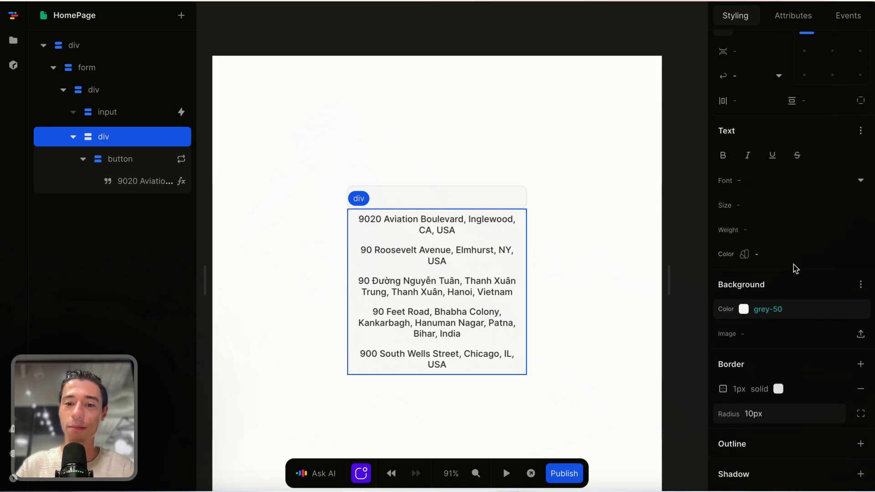
scroll(770, 327, "down", 1)
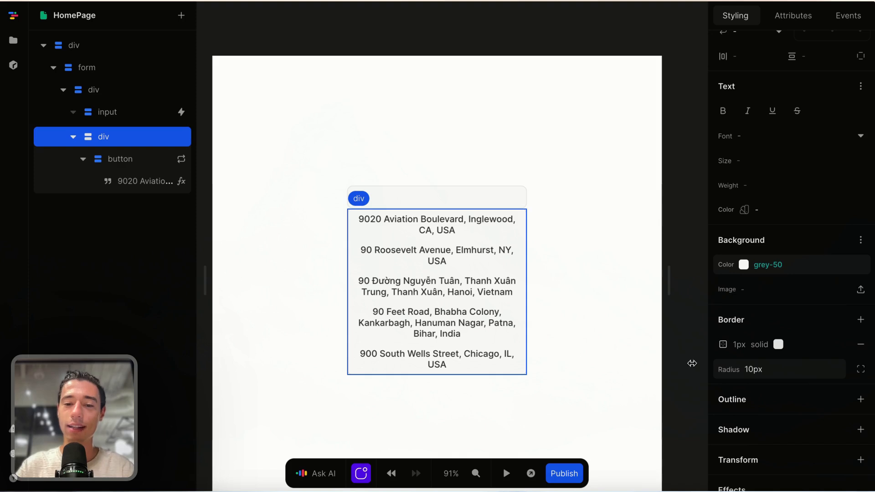
Step: Set the suggested-address button text size to 13px instead of 14px
left_click(496, 229)
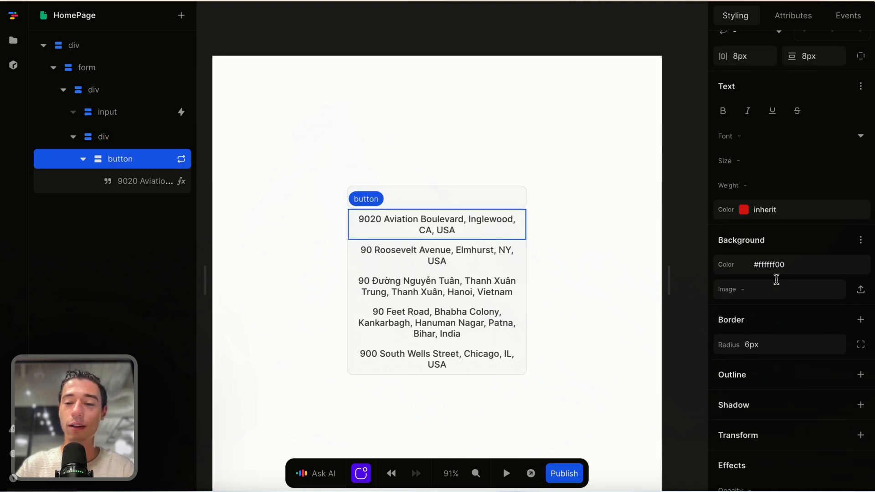
scroll(784, 278, "up", 1)
scroll(784, 279, "up", 2)
left_click(762, 227)
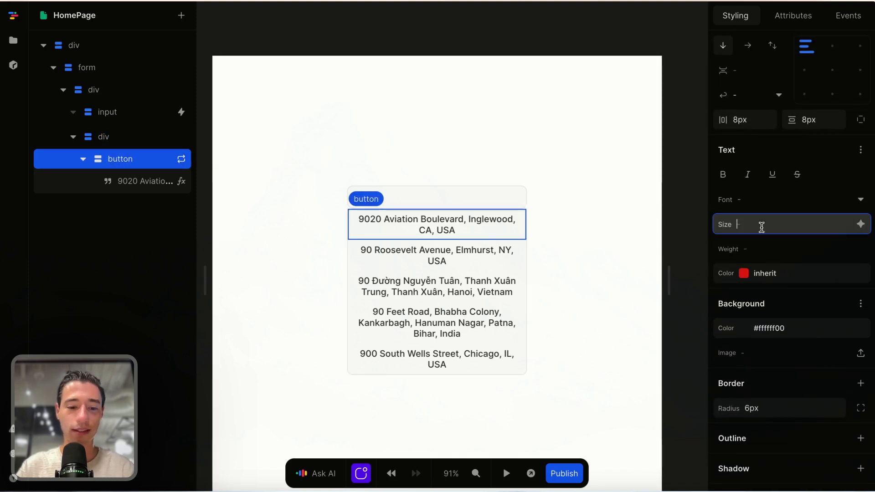
type("14px")
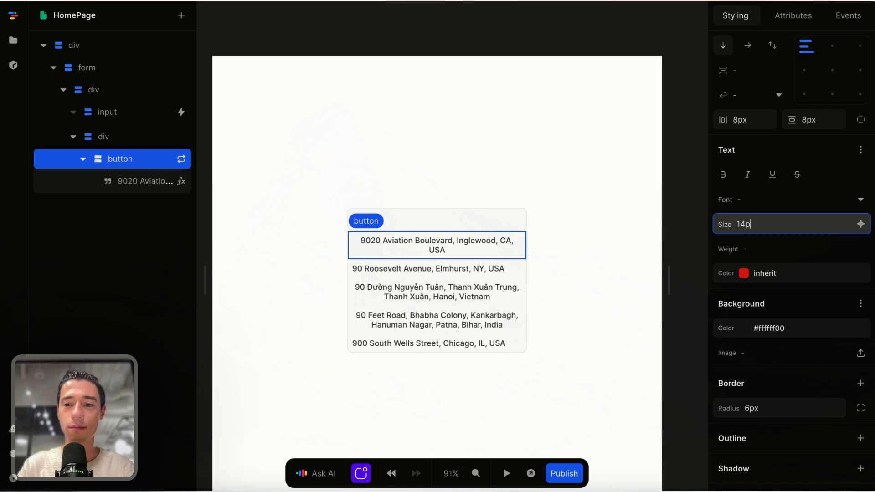
type("3px")
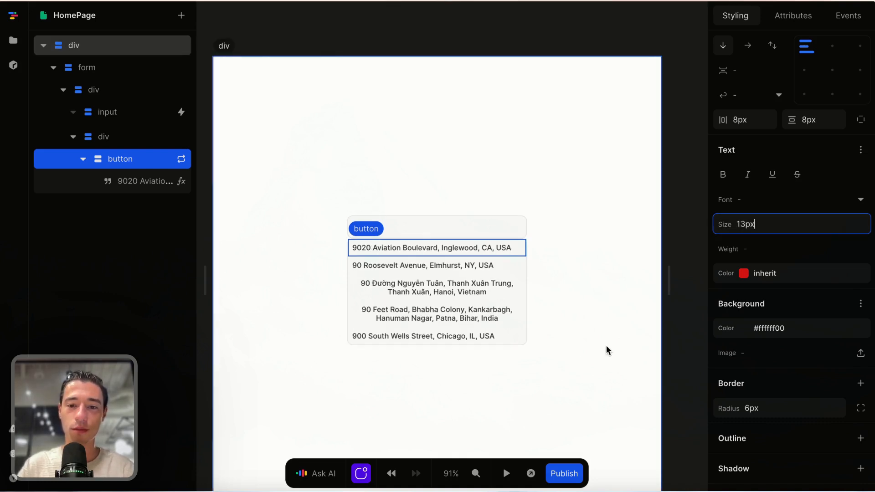
left_click(508, 342)
left_click(516, 248)
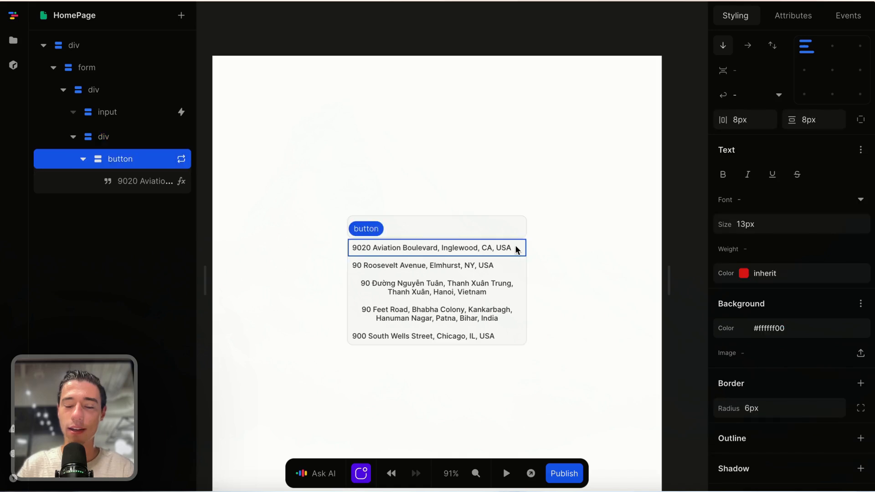
scroll(820, 142, "up", 5)
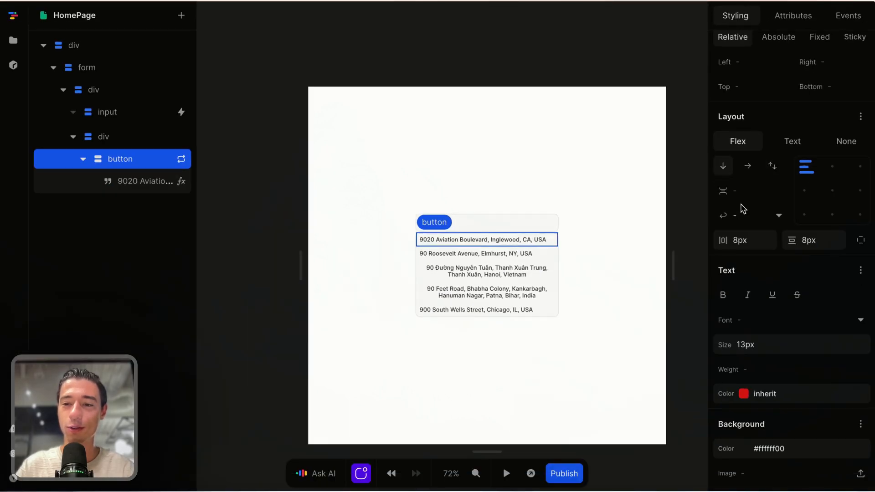
Step: Centre the address text within each suggestion button
left_click(832, 191)
left_click(577, 325)
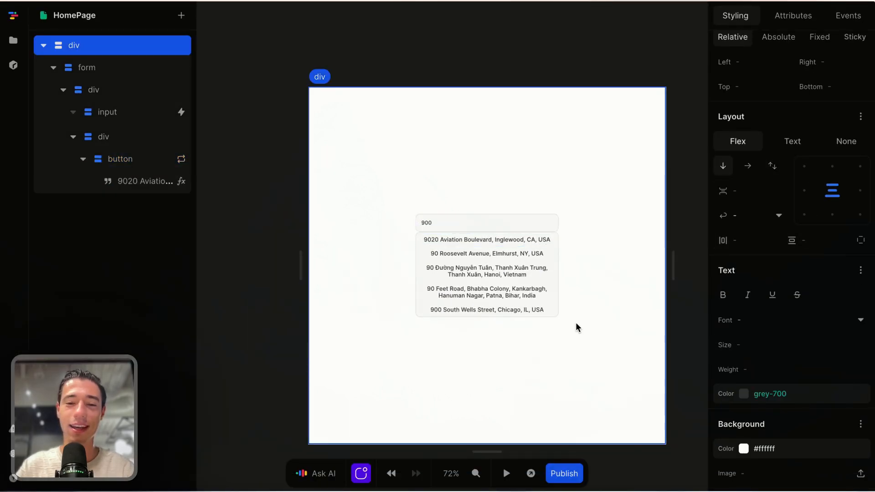
scroll(576, 321, "up", 5)
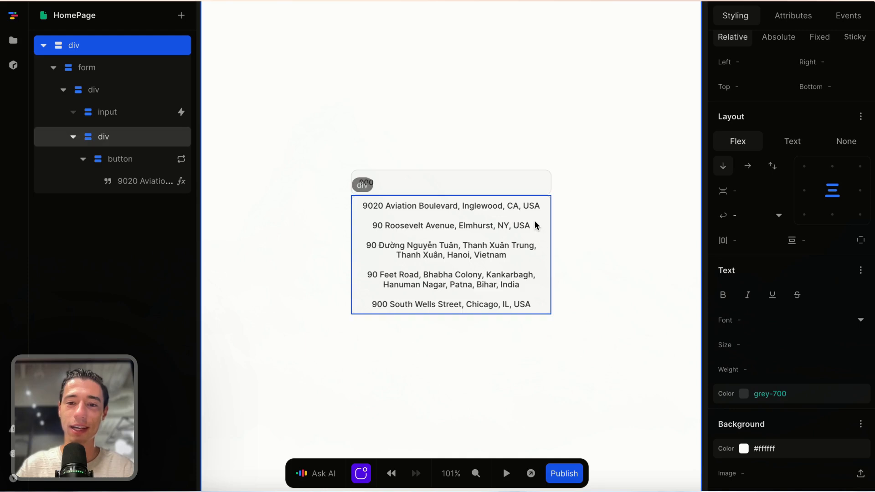
Step: Increase the suggestion buttons' spacing from 8px to 0.75rem
left_click(540, 206)
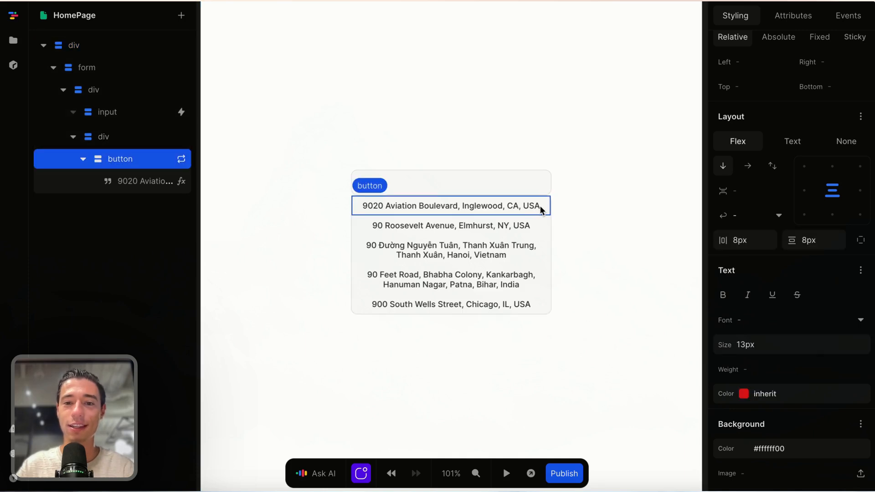
left_click(810, 232)
key("BackSpace")
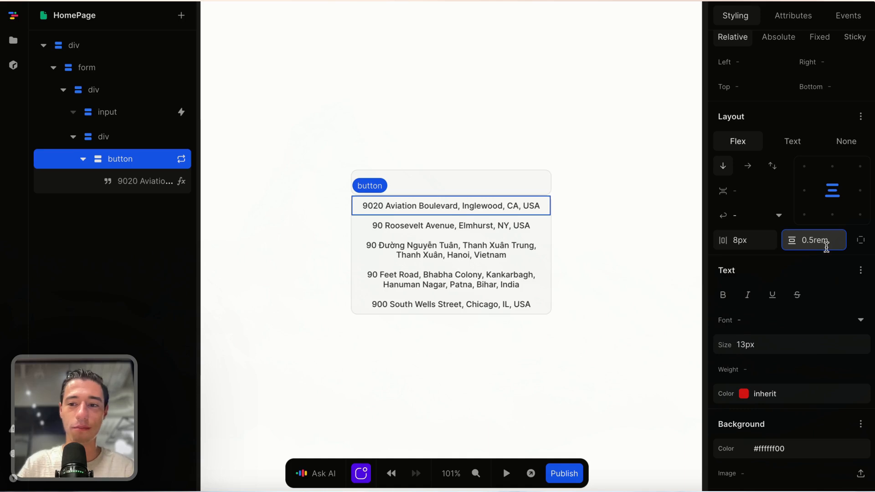
scroll(824, 143, "up", 5)
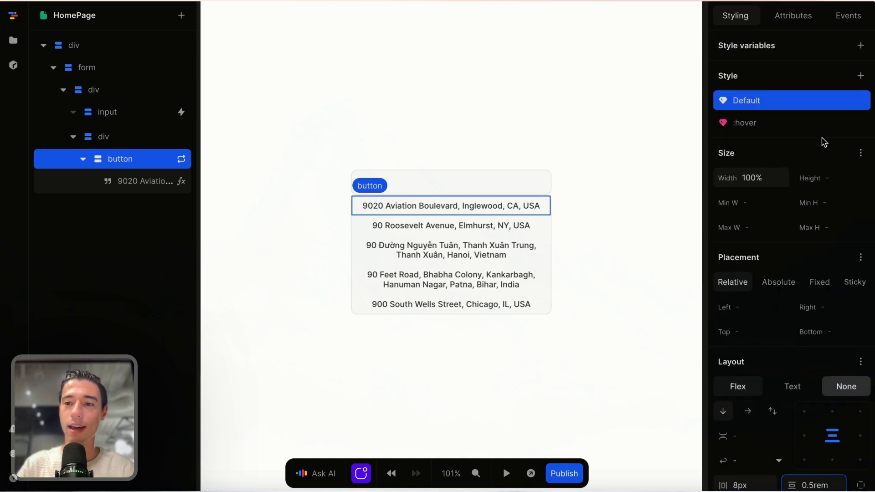
scroll(830, 180, "down", 3)
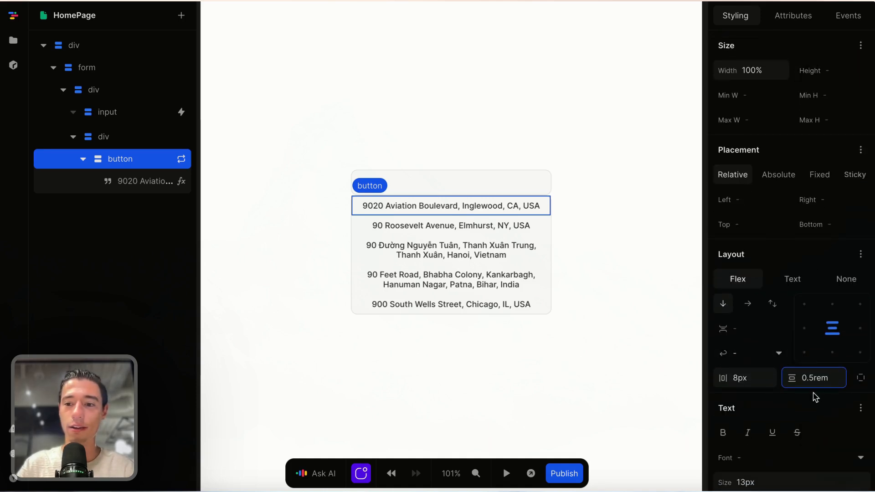
left_click(815, 377)
key("BackSpace")
type("75")
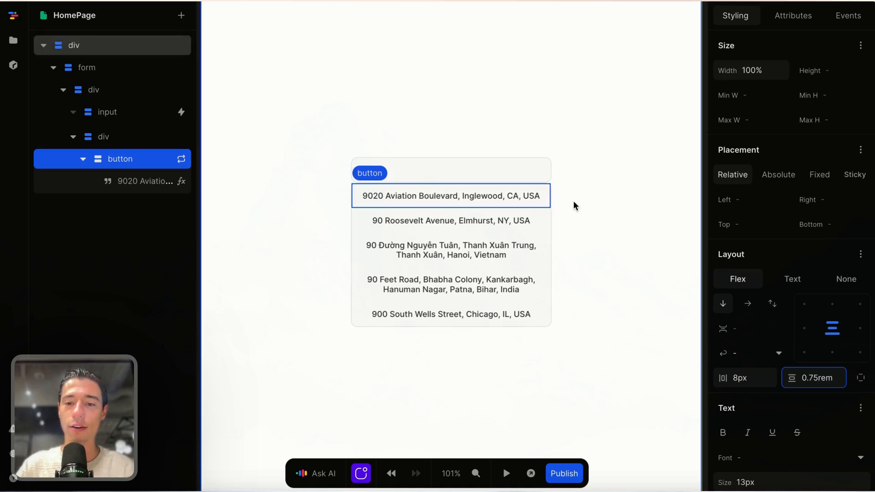
scroll(834, 353, "down", 3)
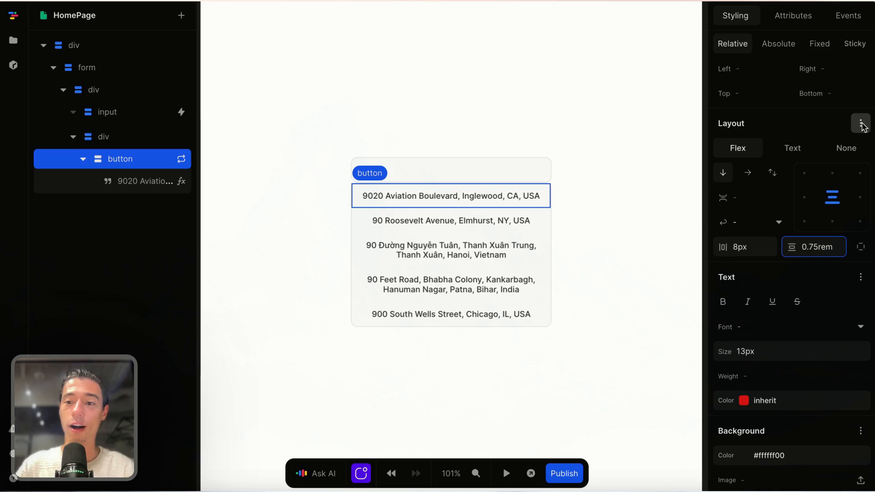
Step: Give each suggestion button a grey-200 border on the bottom edge only
scroll(844, 252, "down", 3)
left_click(861, 384)
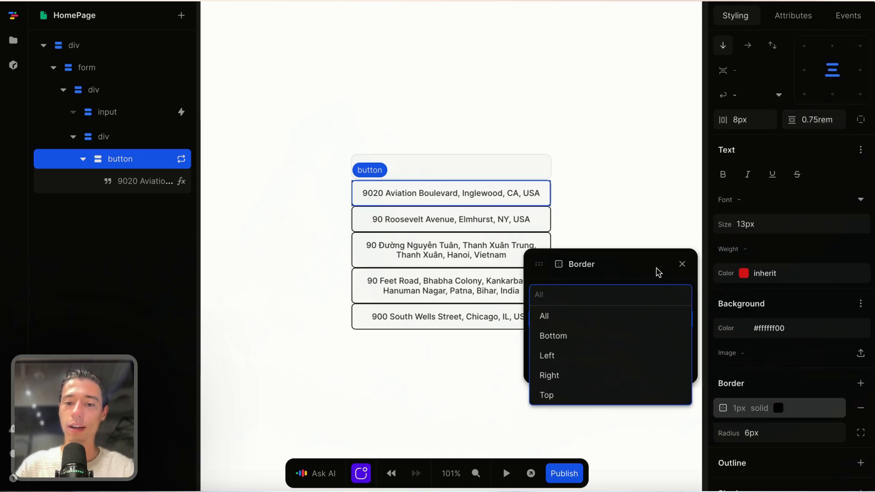
left_click(650, 297)
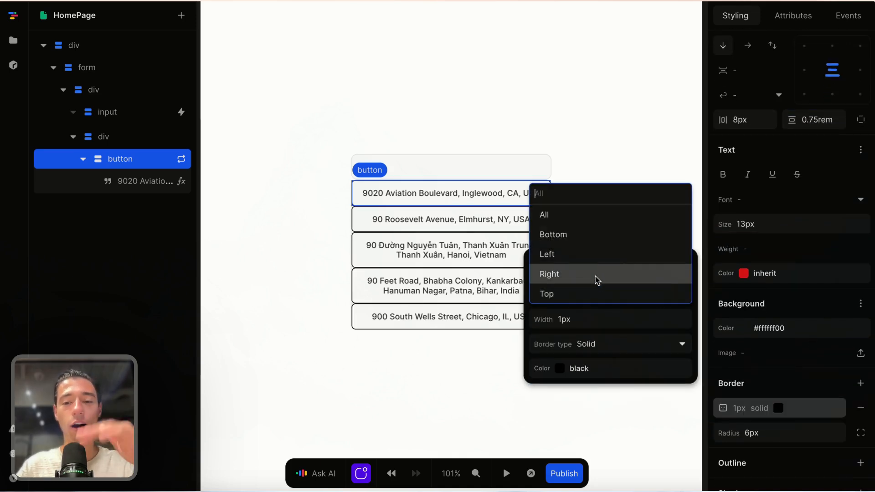
left_click(586, 239)
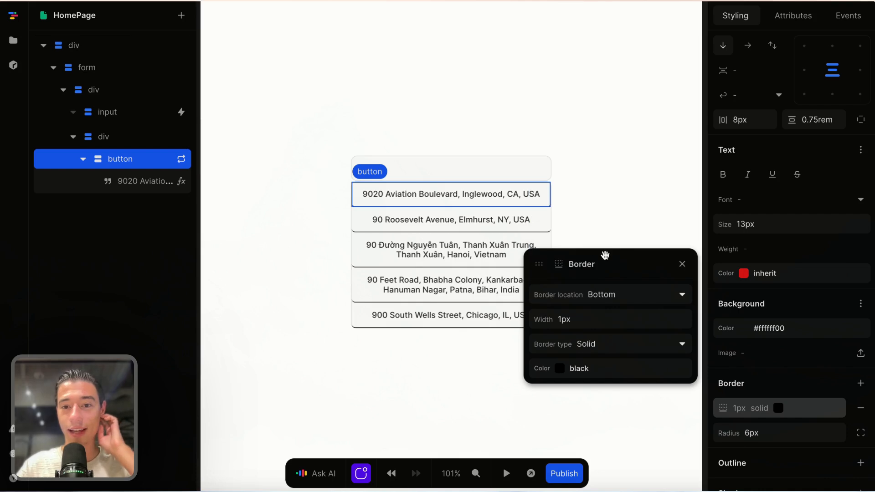
left_click(689, 373)
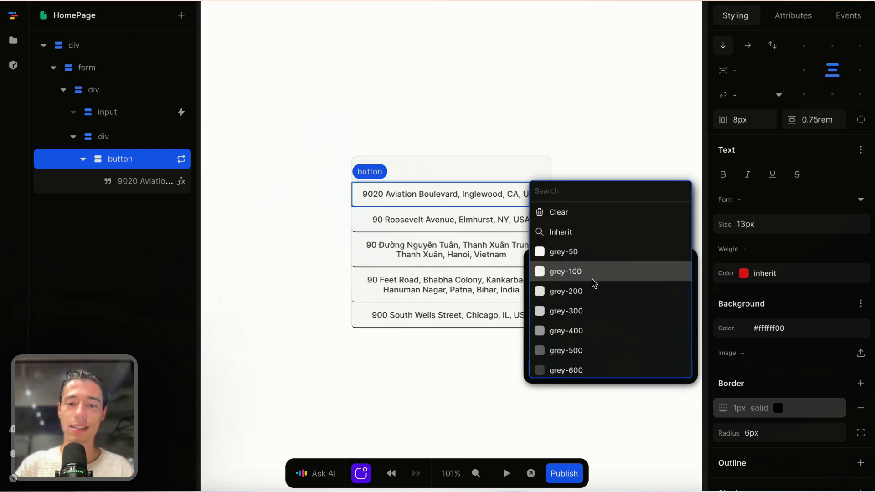
left_click(589, 297)
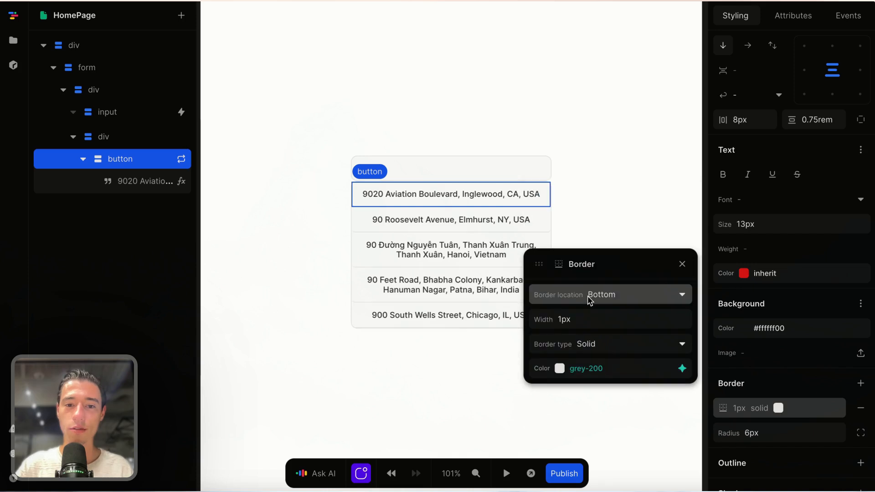
left_click(679, 273)
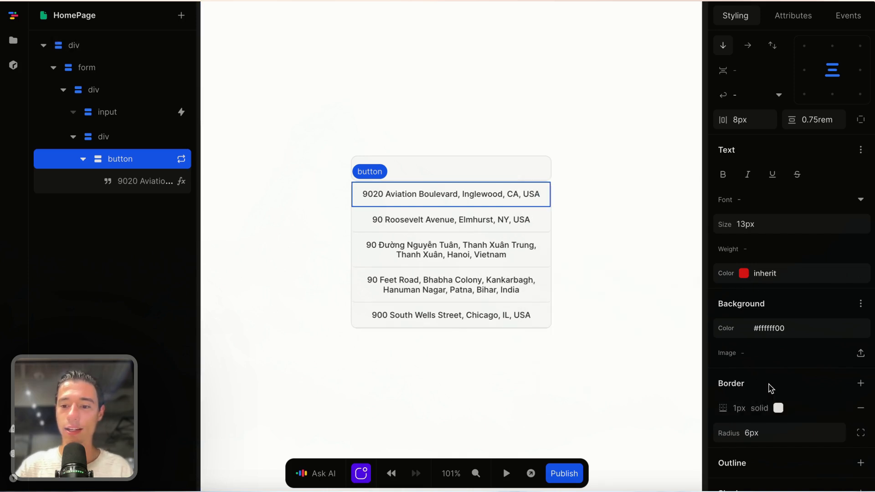
Step: Clear the buttons' 6px corner radius so the entries have square corners
left_click(752, 433)
key("BackSpace")
left_click(542, 376)
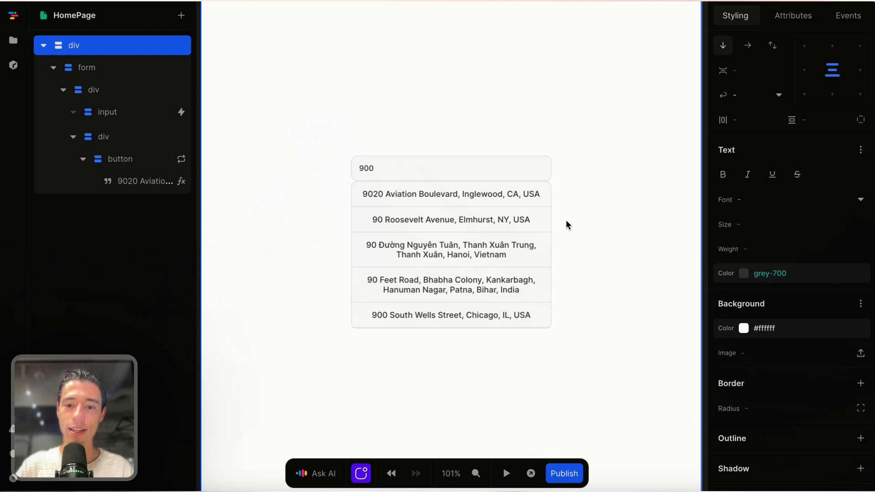
scroll(566, 221, "up", 5)
scroll(566, 220, "left", 3)
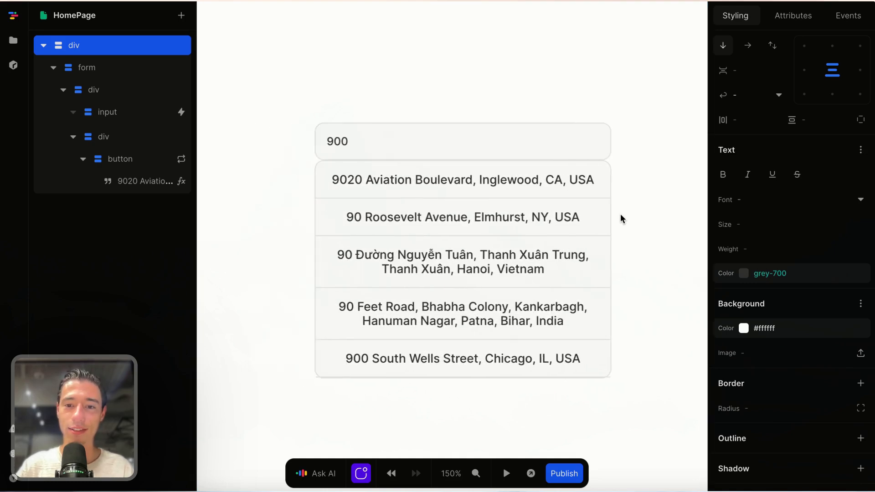
left_click(613, 166)
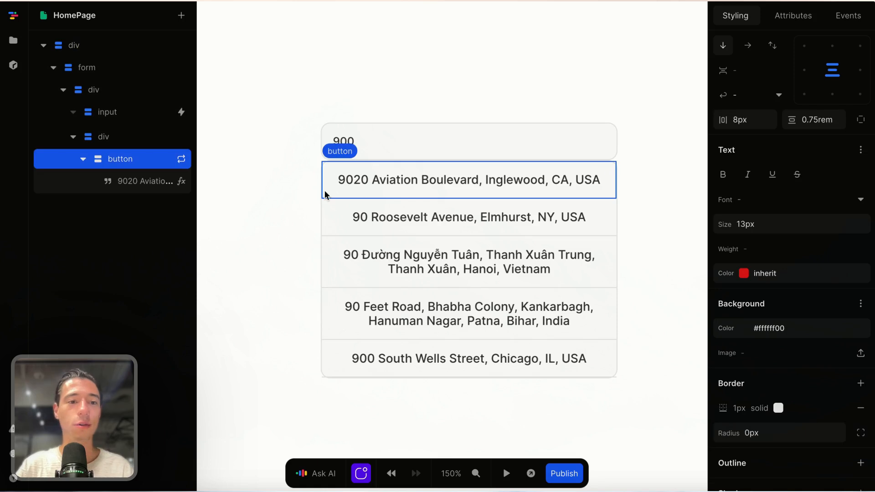
scroll(626, 263, "down", 1)
scroll(625, 262, "down", 1)
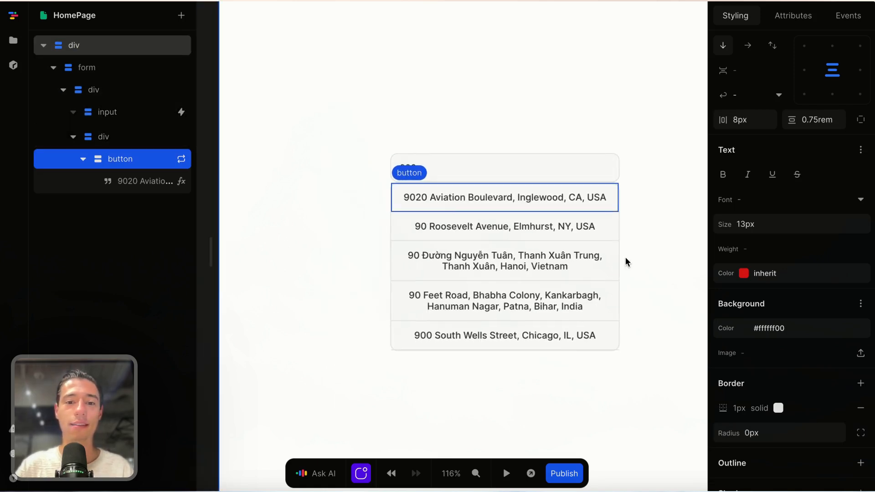
left_click(614, 228)
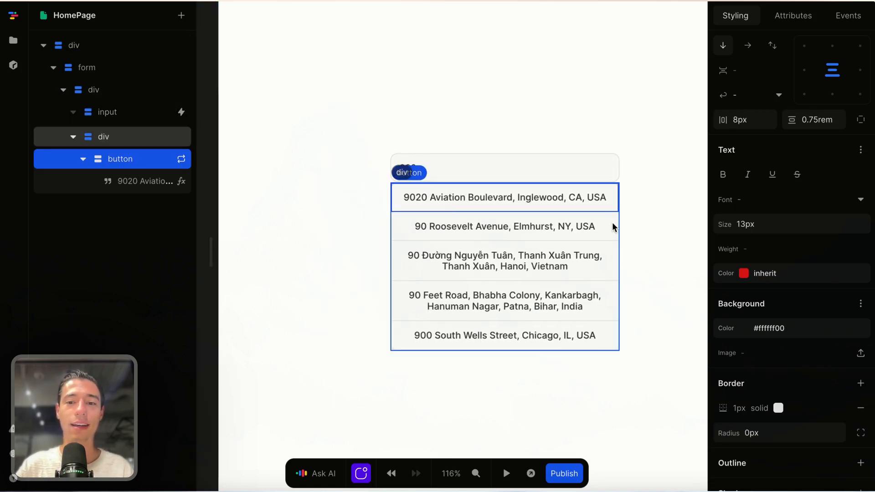
left_click(101, 116)
left_click(89, 90)
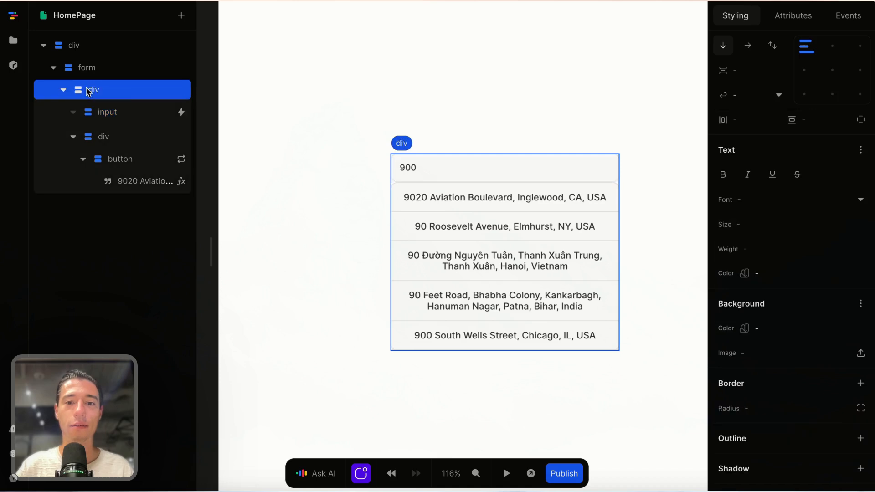
left_click(89, 139)
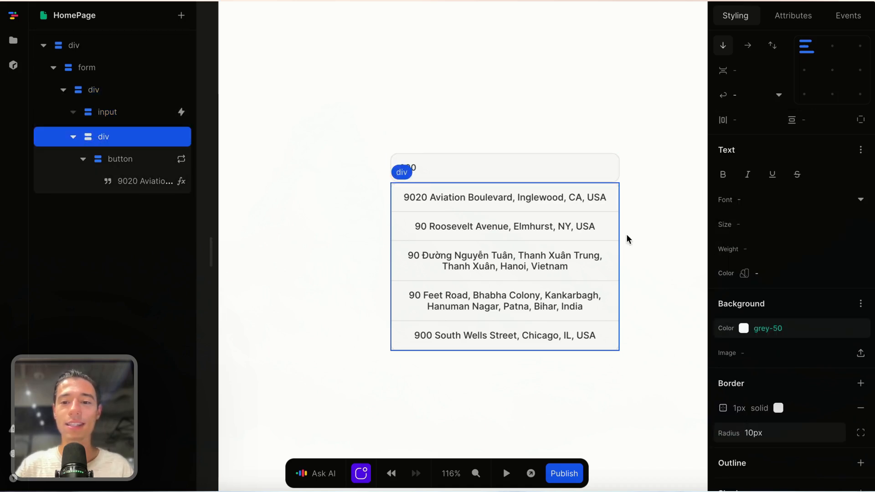
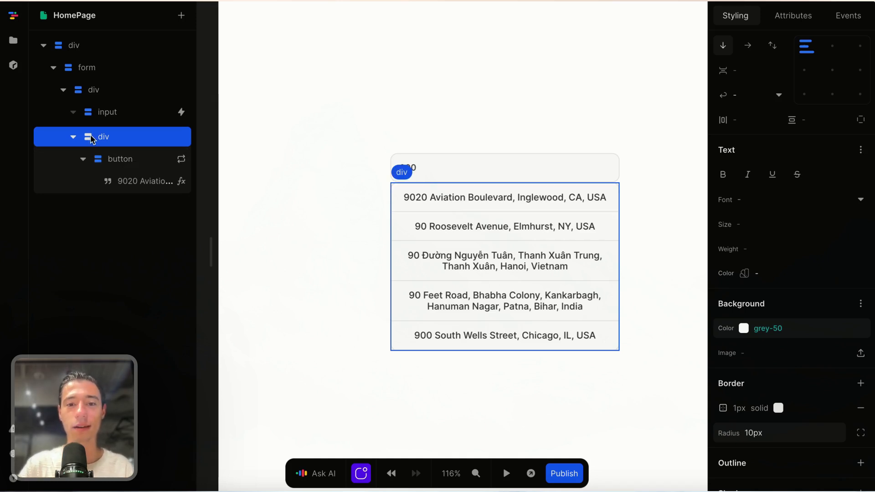
Step: Cut the address suggestion list and add a new empty Div after the address input
key("Delete")
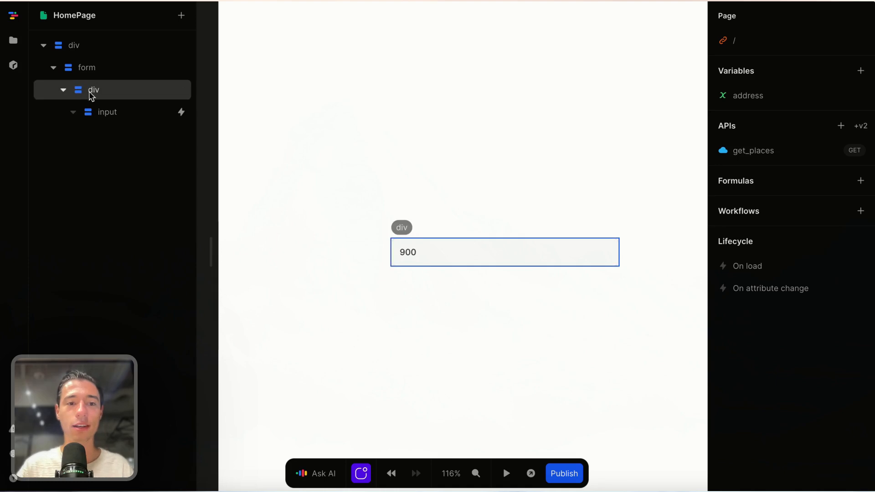
left_click(91, 91)
left_click(98, 112)
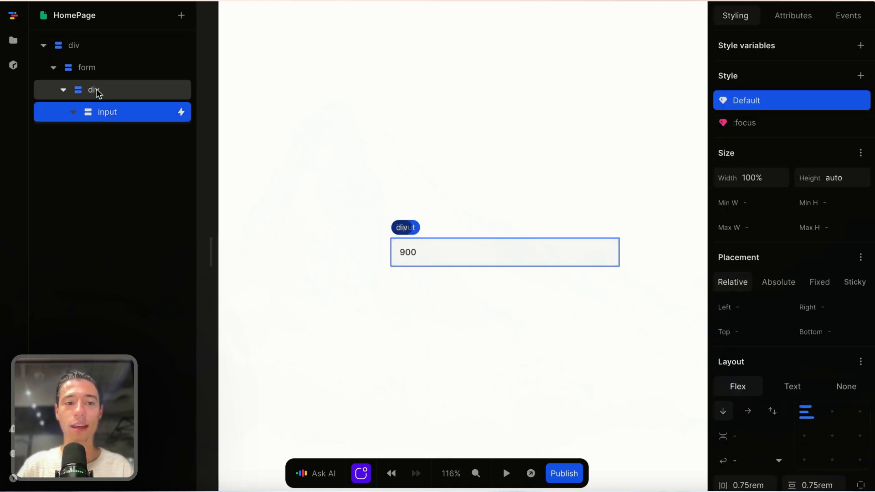
left_click(97, 90)
left_click(180, 15)
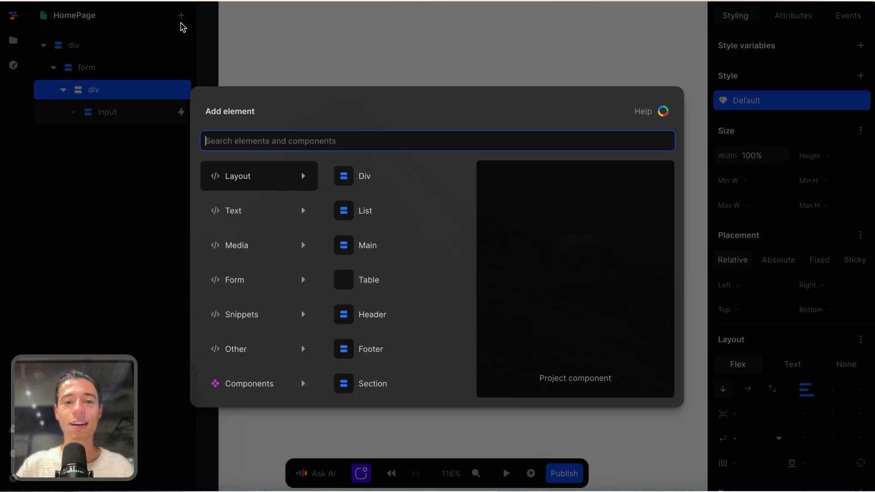
type("div")
left_click(226, 175)
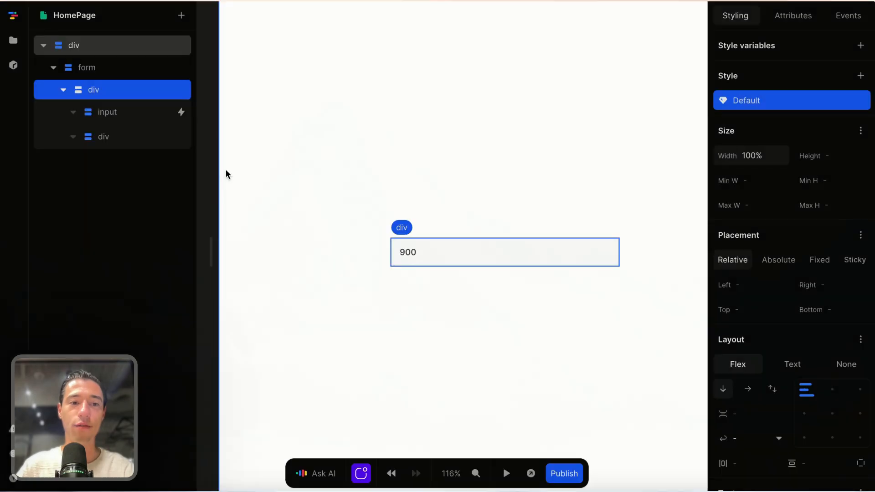
Step: Paste the suggestion list inside the new div
left_click(104, 137)
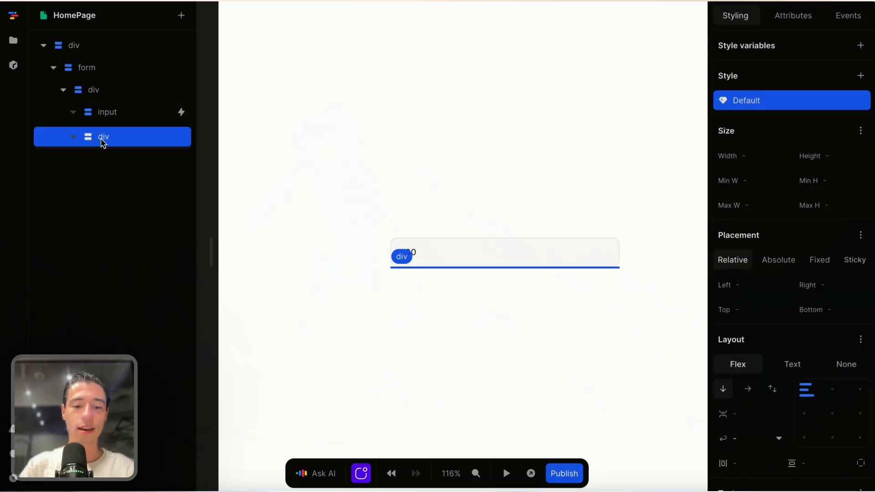
key("super+v")
left_click(97, 160)
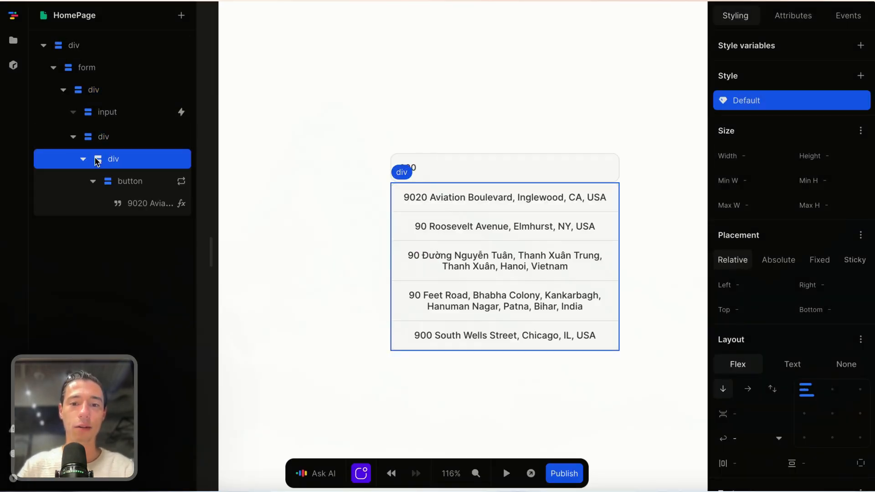
Step: Set the suggestion list to Absolute placement with a 0.5rem Top offset
left_click(778, 260)
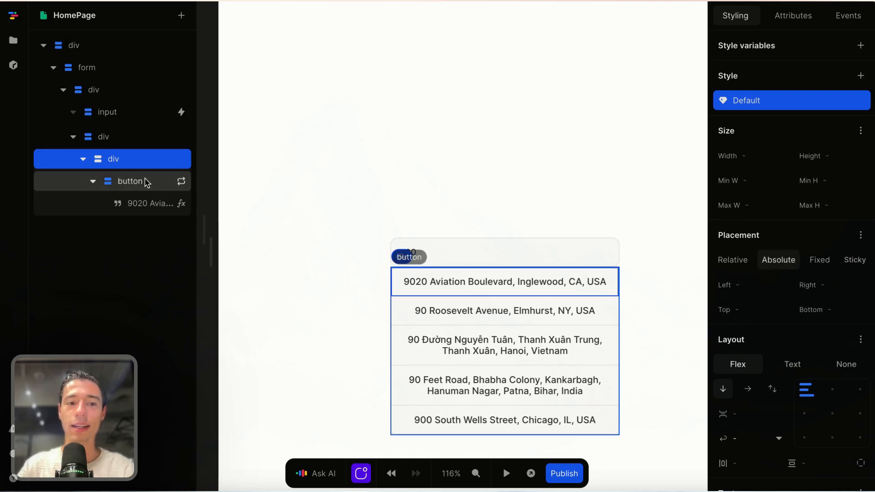
left_click(130, 181)
left_click(130, 160)
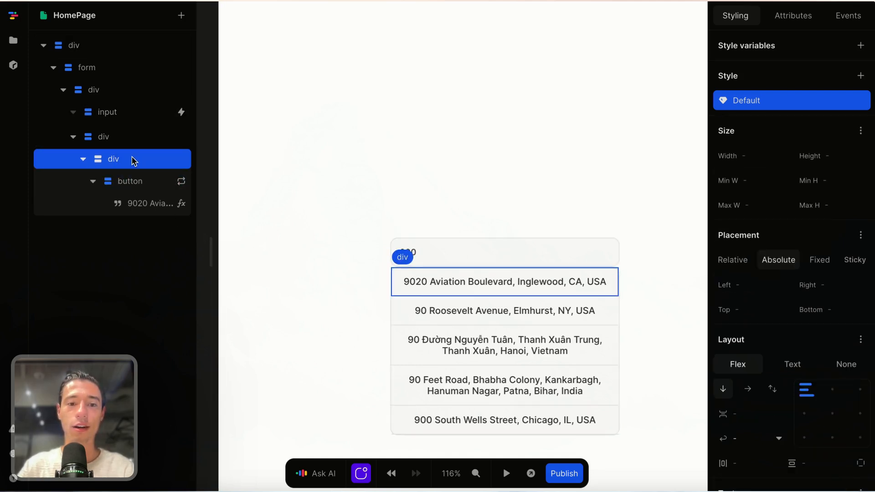
scroll(775, 205, "down", 2)
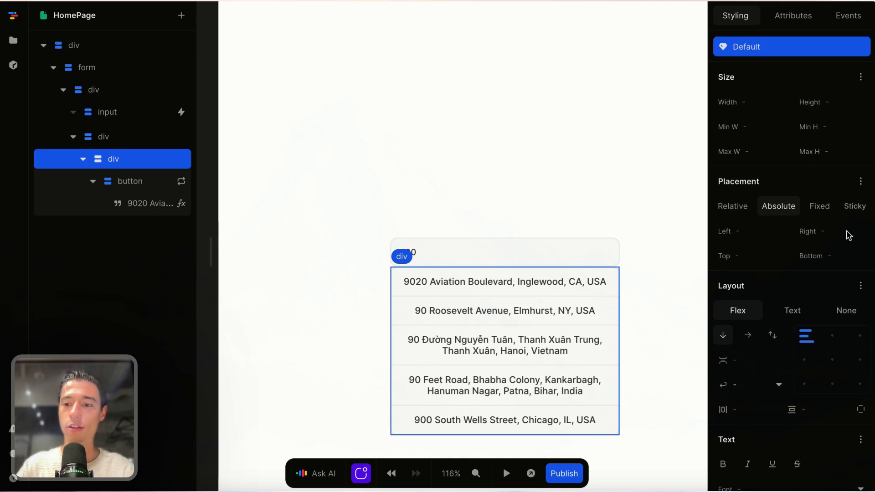
left_click(754, 258)
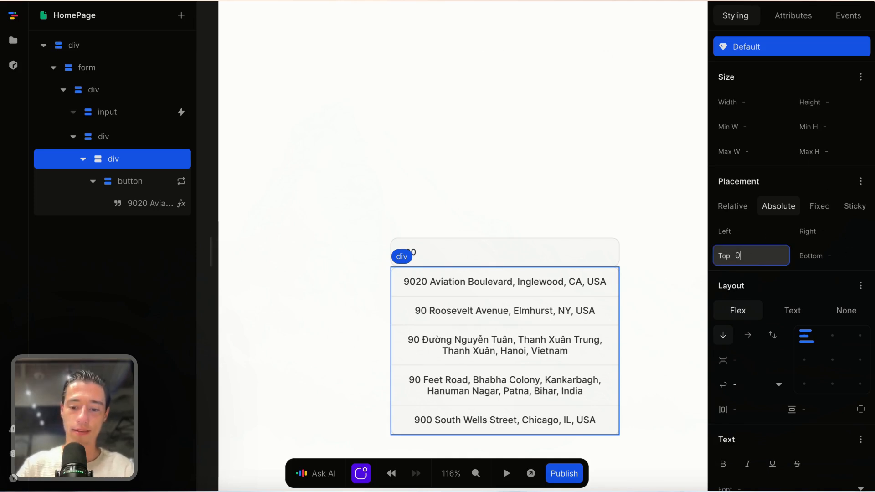
type("0.5rem")
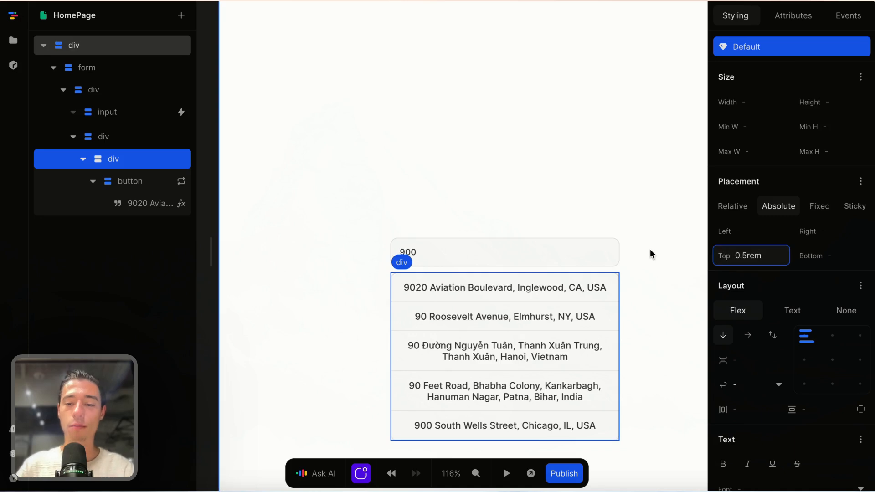
left_click(647, 251)
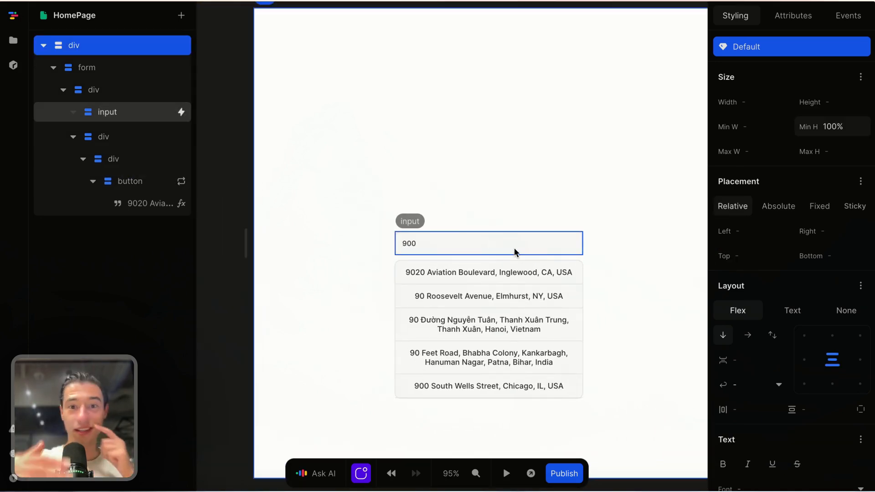
Step: In preview, type 700 into the address field, then erase it and stop the preview
left_click(506, 473)
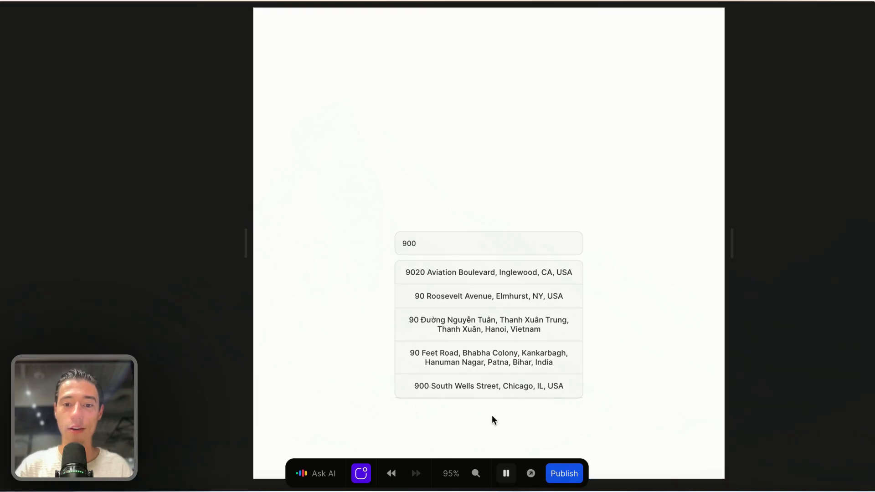
left_click(436, 242)
key("BackSpace")
key("BackSpace")
key("BackSpace")
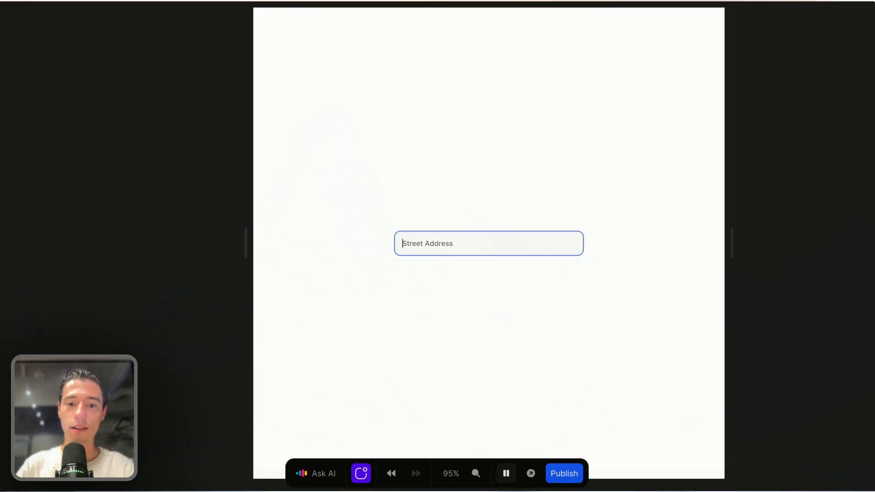
type("700")
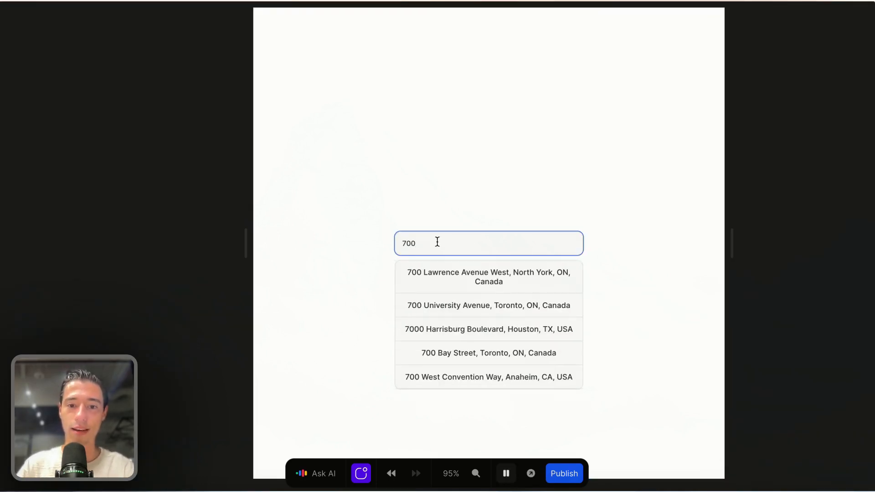
key("BackSpace")
key("BackSpace")
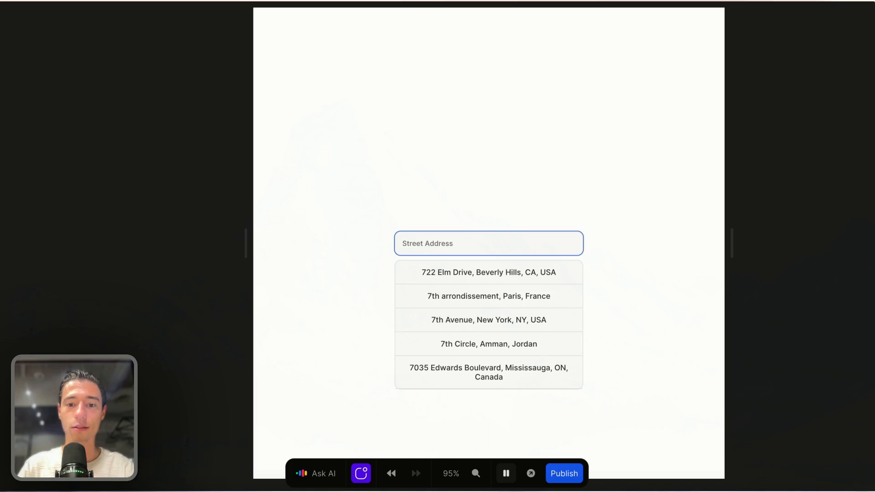
left_click(506, 473)
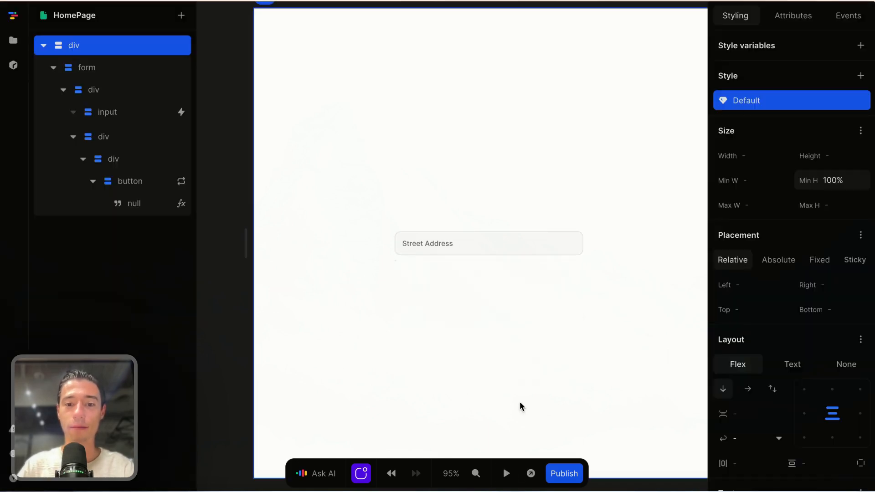
left_click(523, 246)
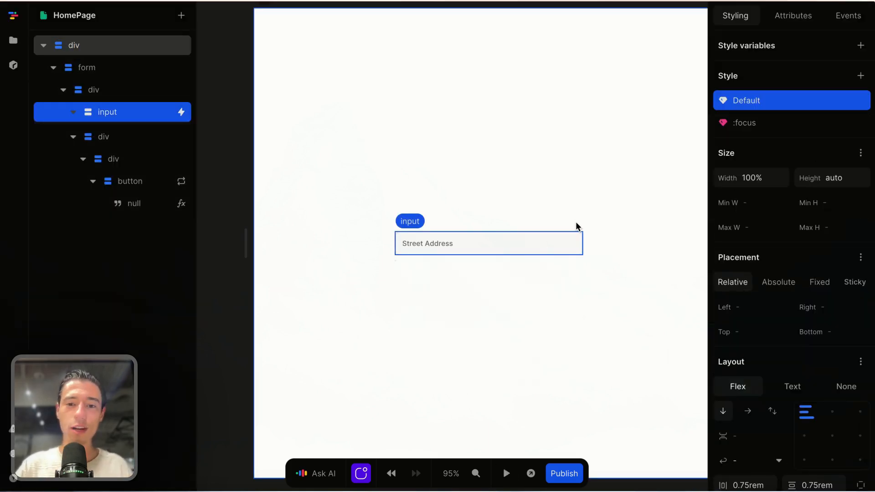
Step: Preview again with 900 typed, then select the suggestion list container
left_click(506, 474)
left_click(454, 244)
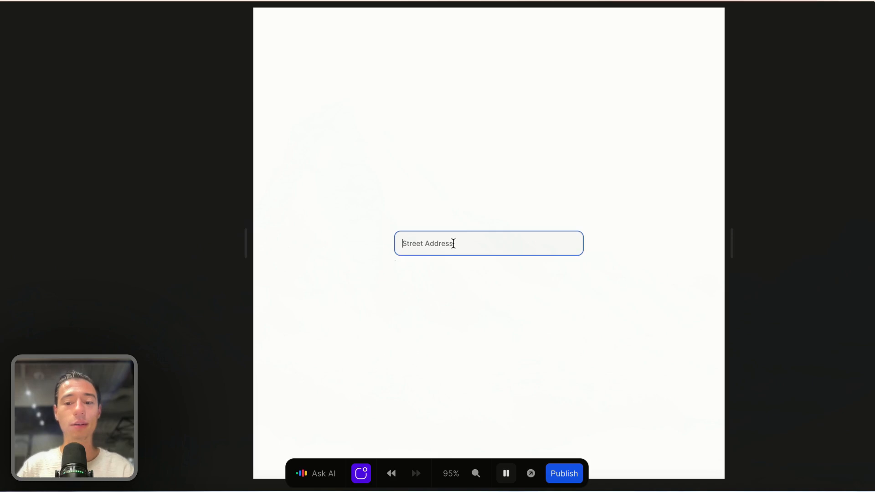
type("900")
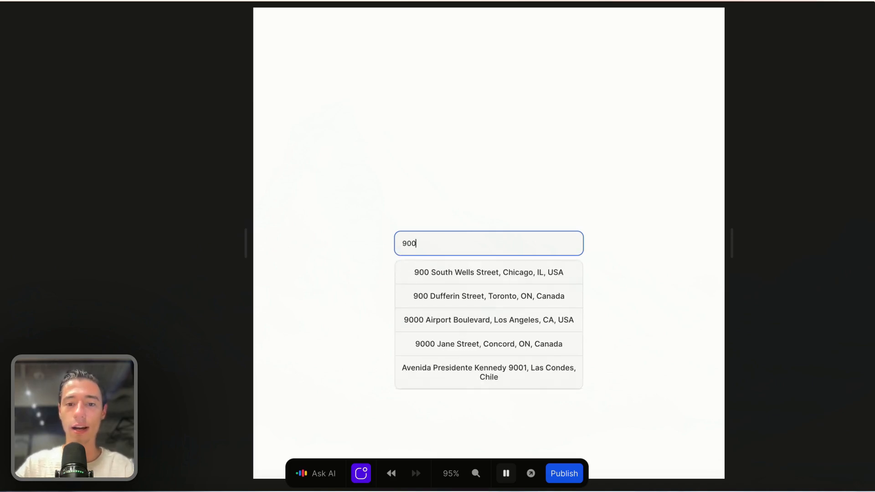
left_click(506, 473)
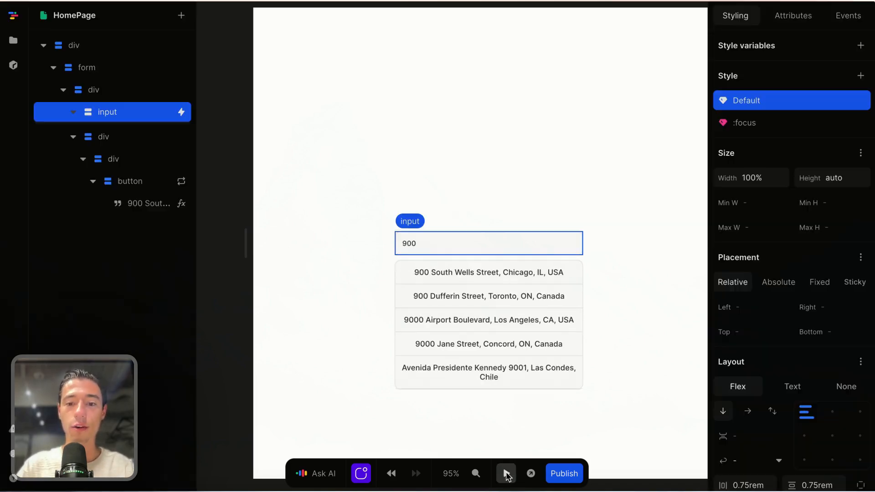
left_click(573, 285)
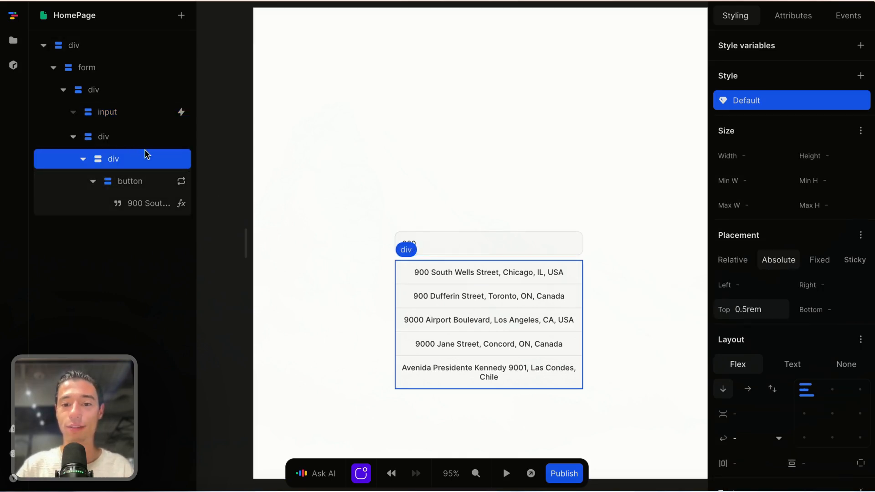
scroll(504, 261, "down", 3)
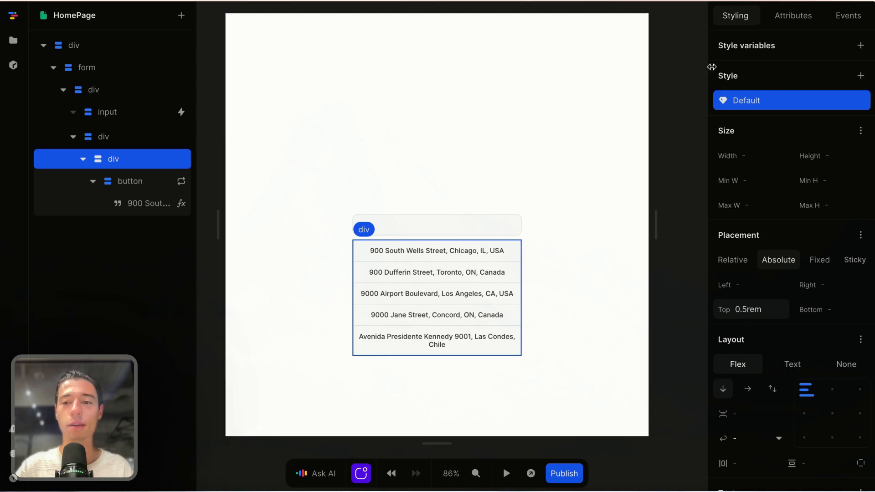
Step: Add a page variable named showLisr with initial value false
left_click(689, 60)
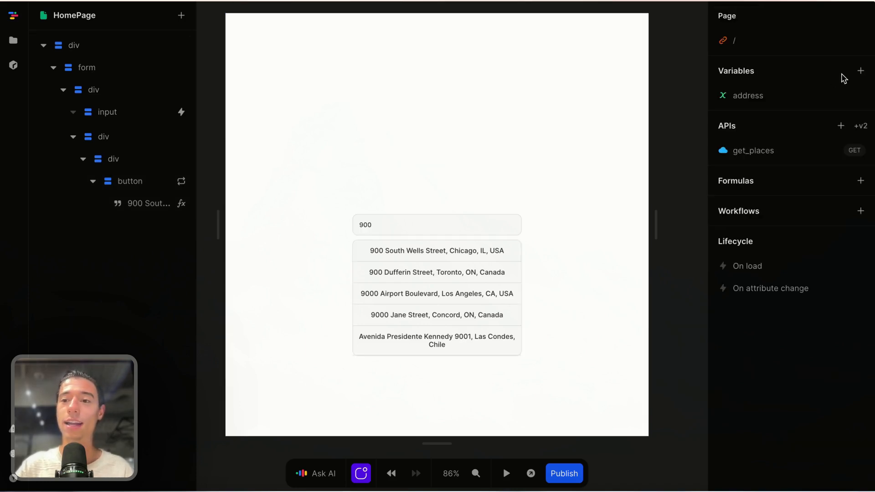
left_click(861, 71)
double_click(605, 127)
key("BackSpace")
type("sh")
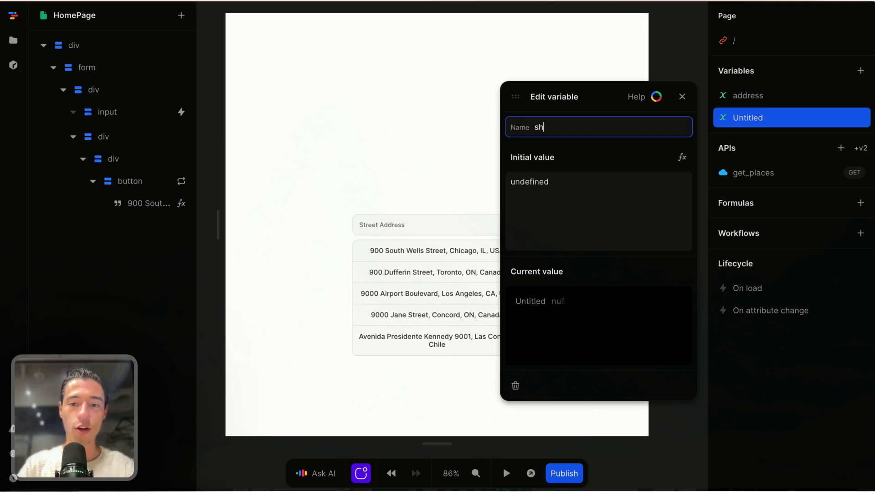
type("owLisr")
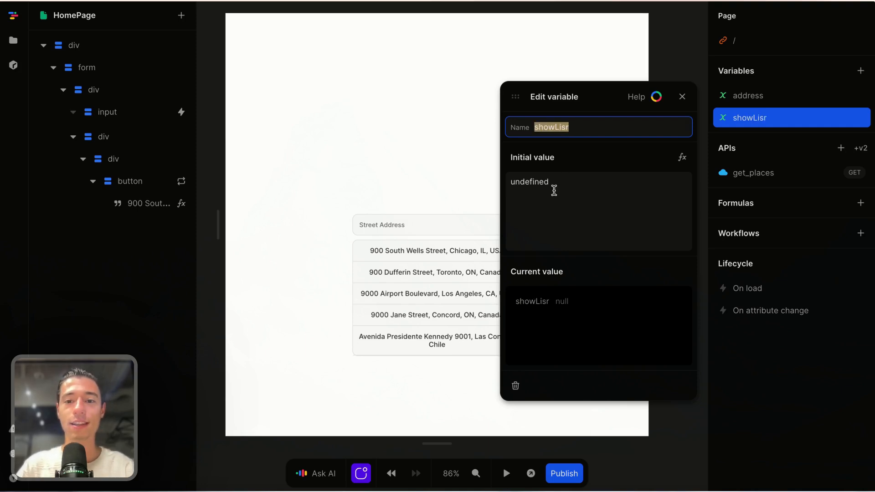
double_click(553, 184)
key("BackSpace")
type("false")
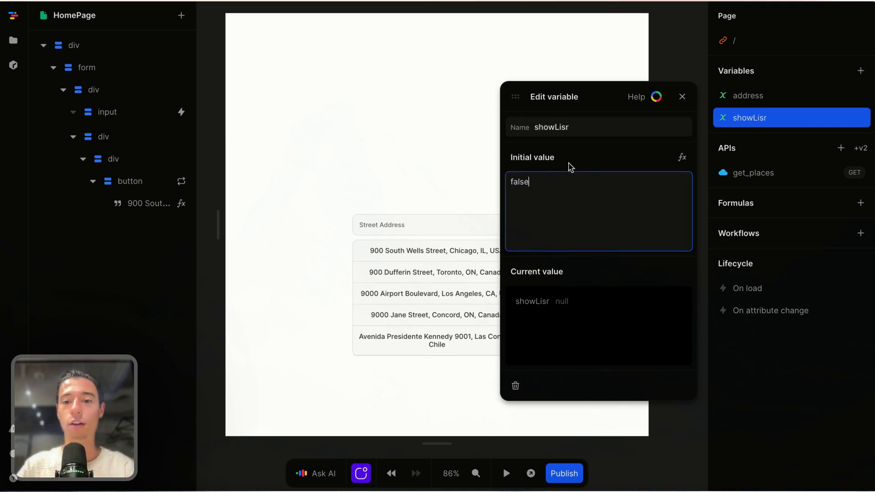
left_click(581, 163)
double_click(593, 182)
type("f")
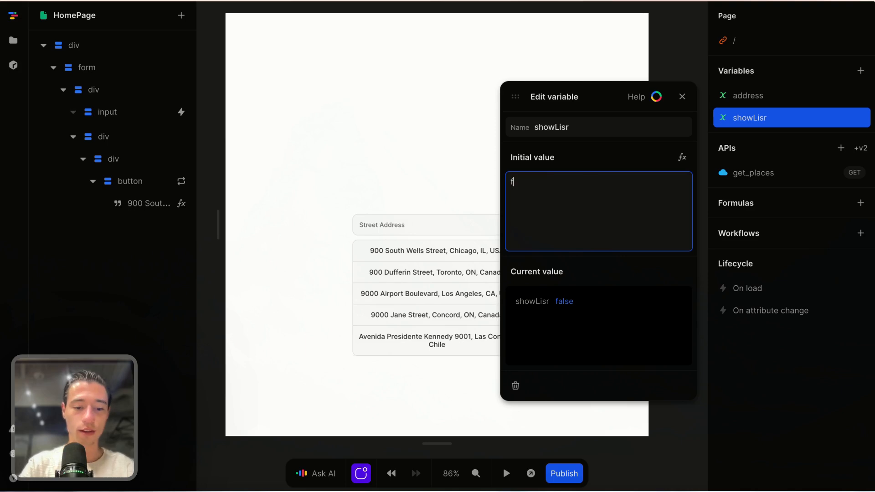
left_click(616, 164)
left_click(682, 96)
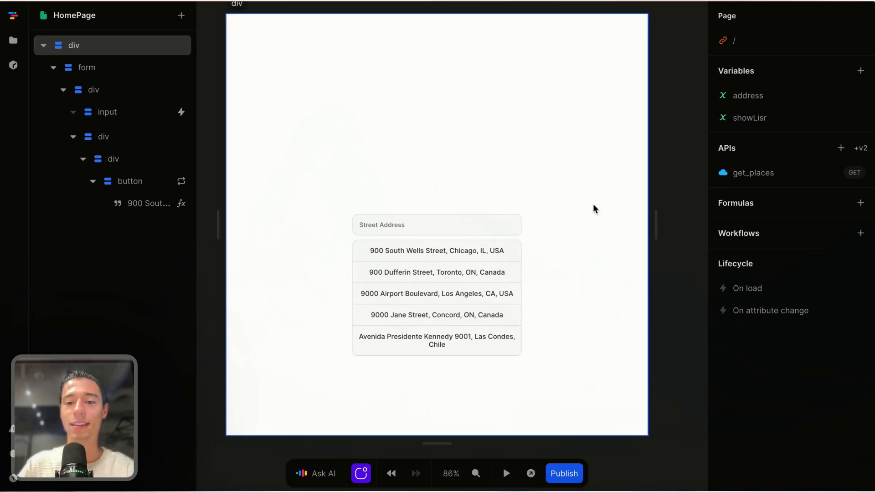
Step: Set the suggestion container's Show formula to the showLisr variable
left_click(149, 167)
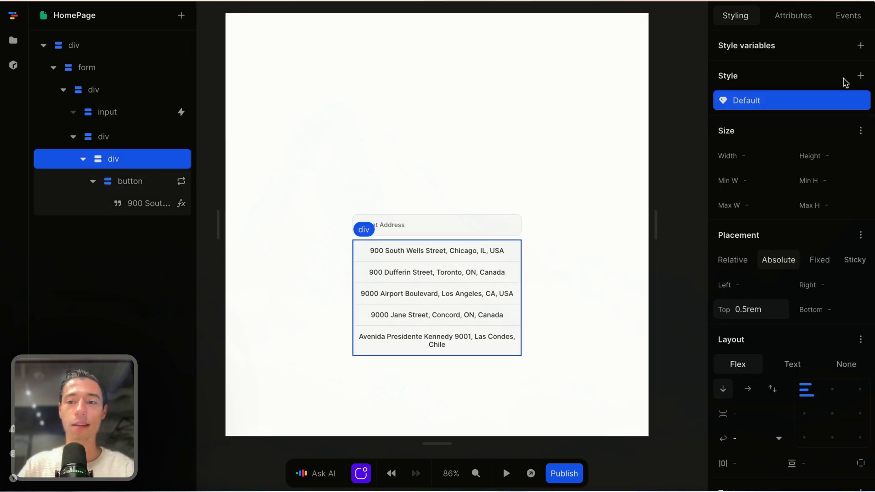
left_click(797, 18)
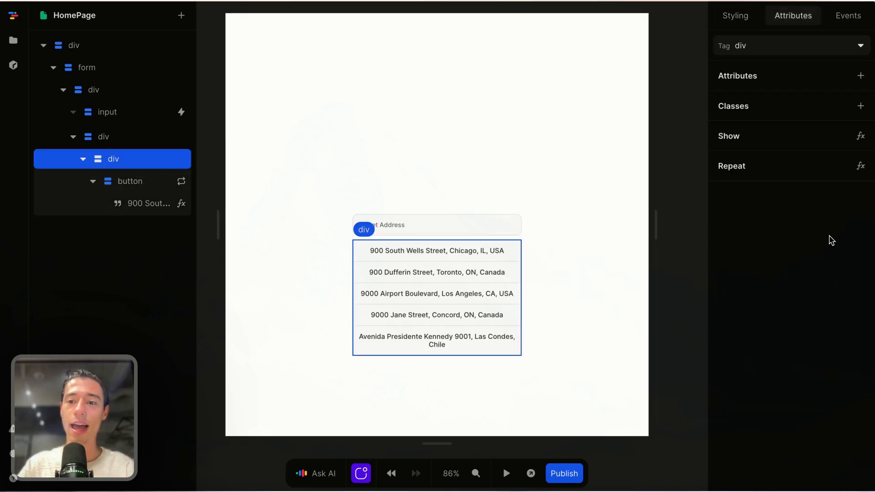
left_click(861, 136)
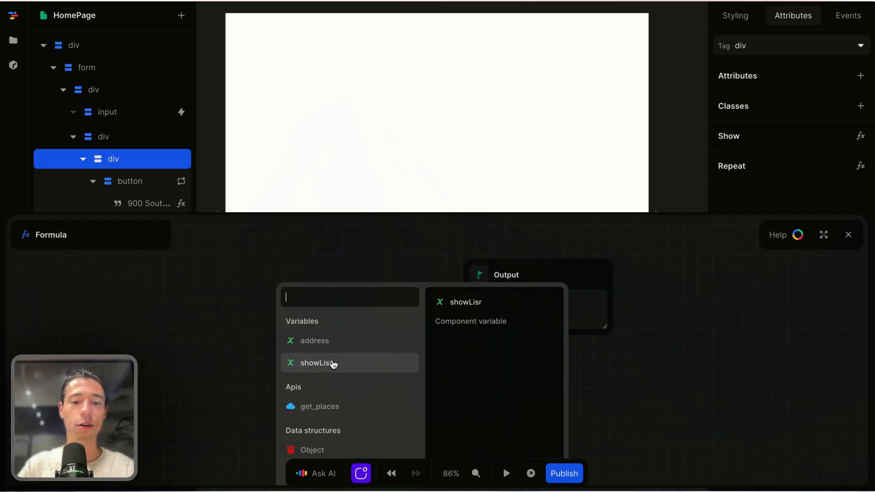
left_click(332, 363)
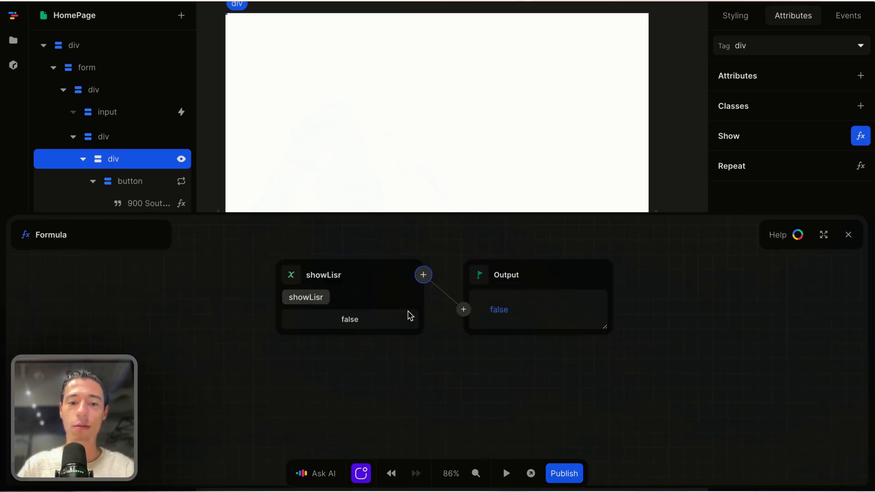
left_click(848, 235)
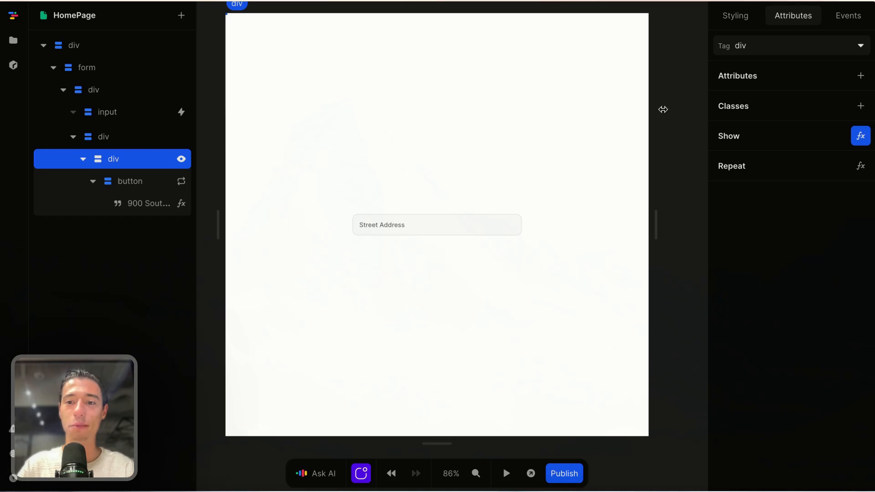
Step: Rename the page variable from showLisr to showList
left_click(690, 102)
left_click(748, 118)
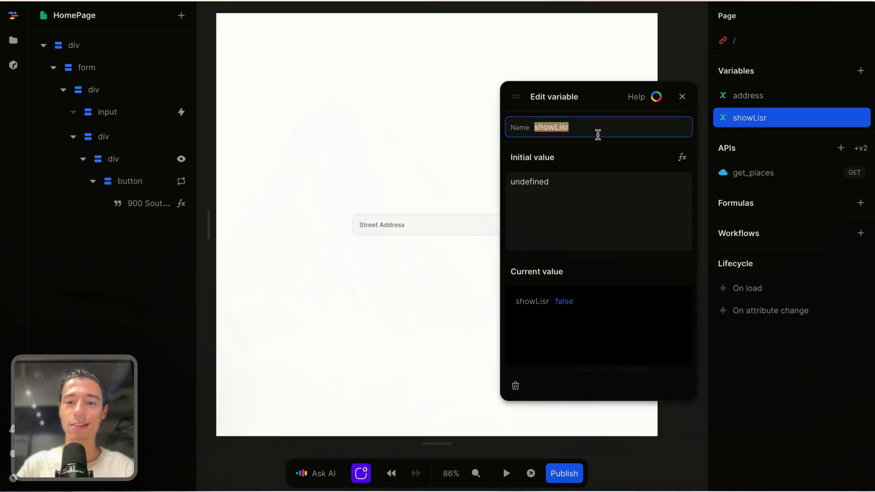
left_click(594, 128)
type("t")
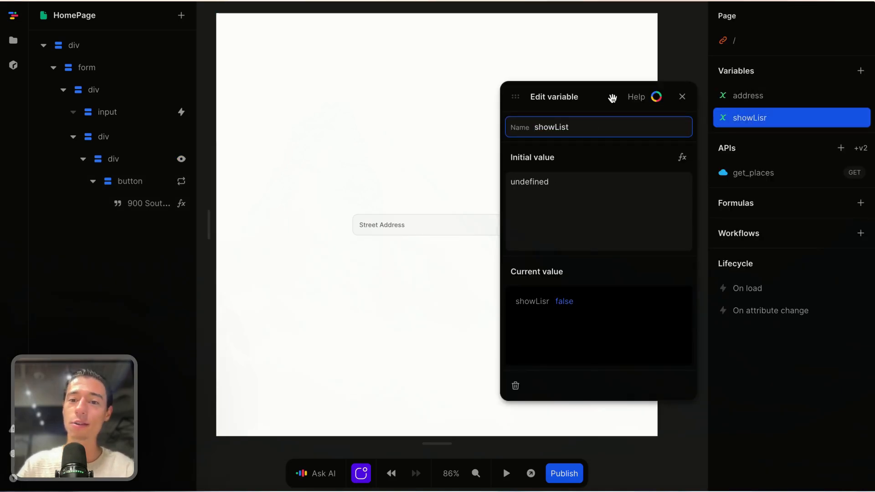
left_click(682, 97)
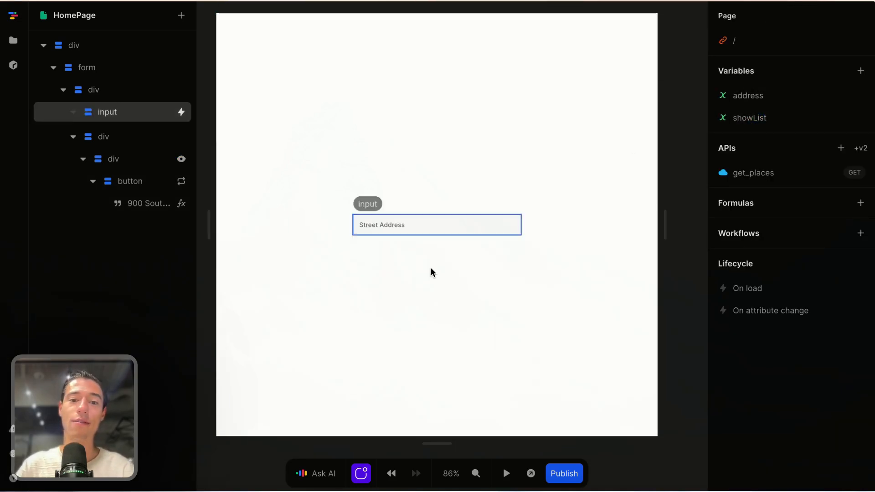
Step: Check the list's Show formula, then open the Street Address input's Events
left_click(171, 159)
left_click(860, 136)
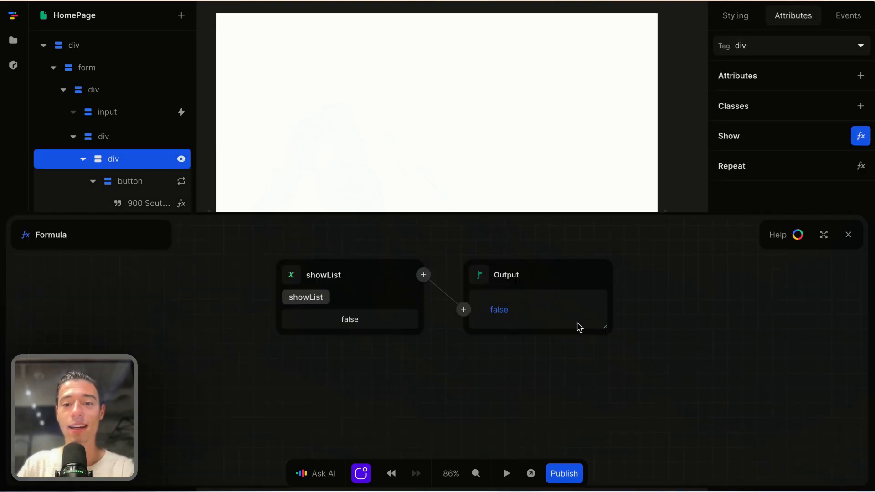
left_click(848, 235)
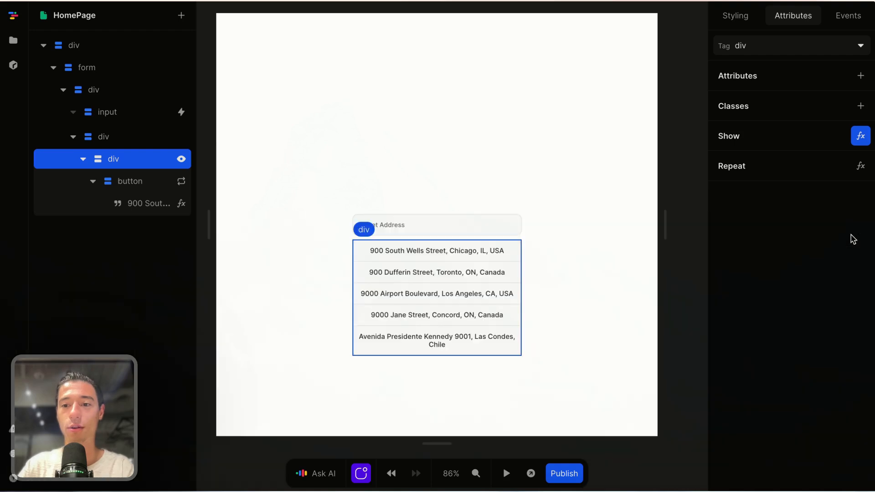
left_click(681, 192)
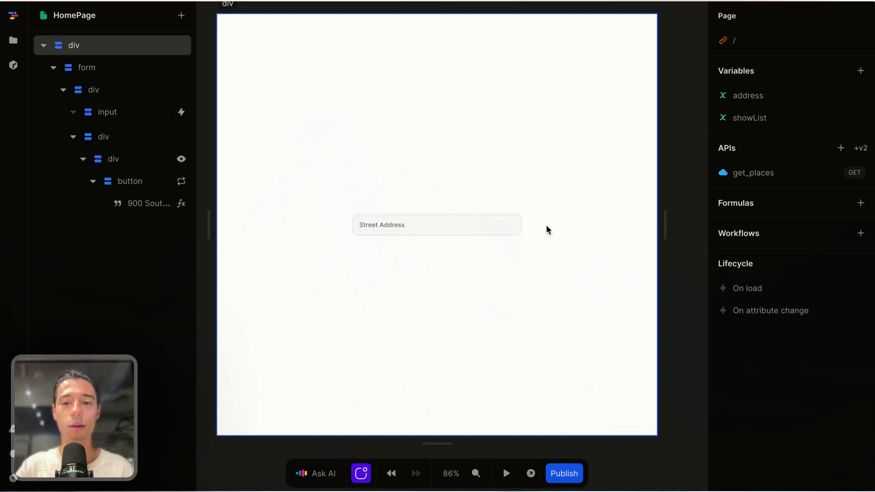
left_click(472, 225)
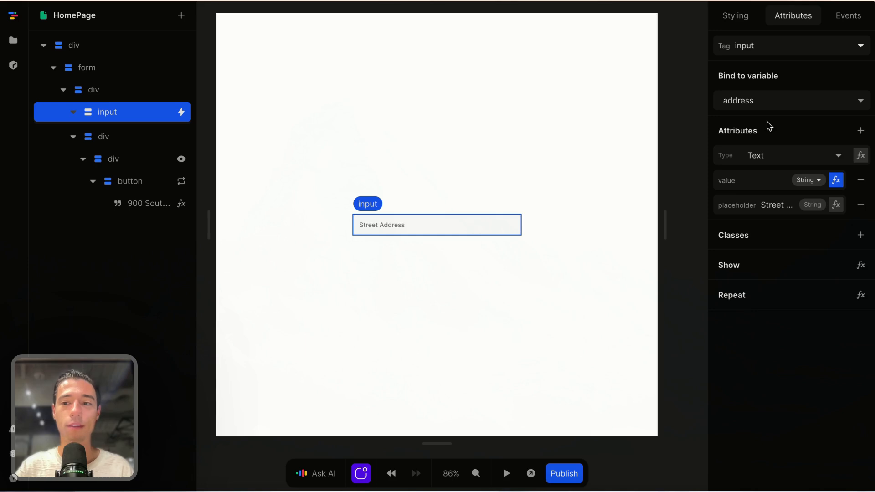
left_click(836, 18)
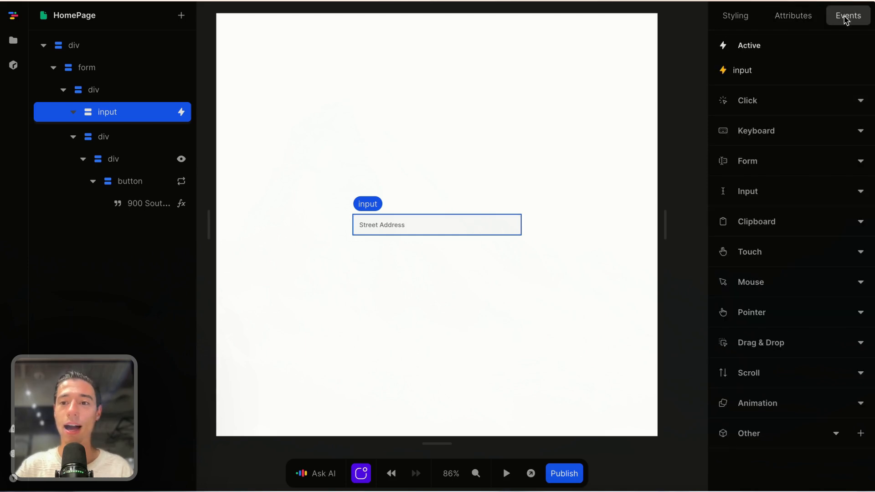
Step: Add Set showList with value true to the get_places On success flow
left_click(772, 76)
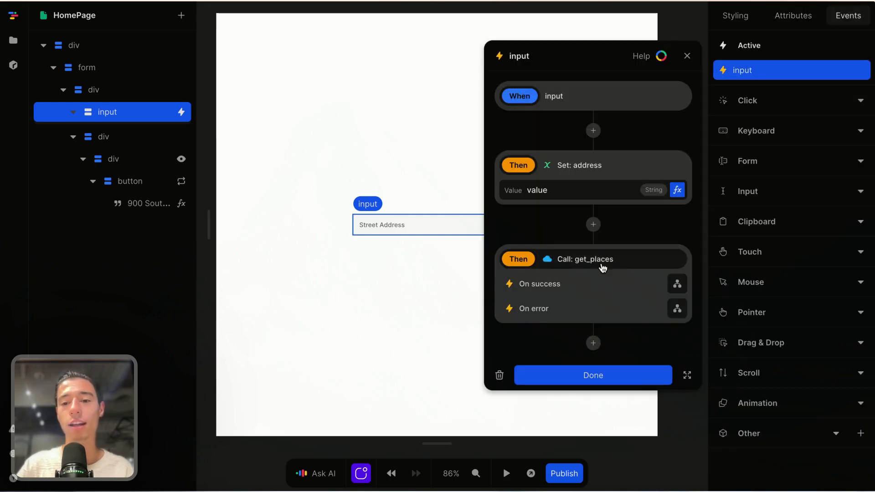
left_click(677, 285)
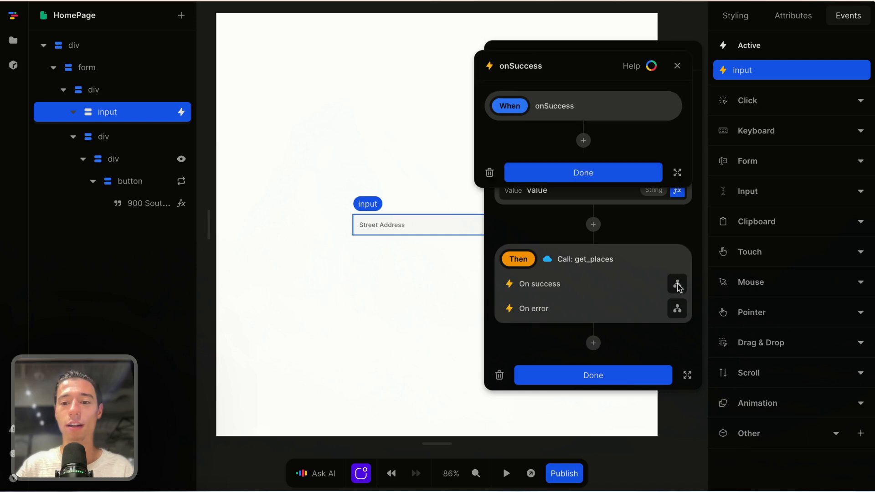
left_click(583, 142)
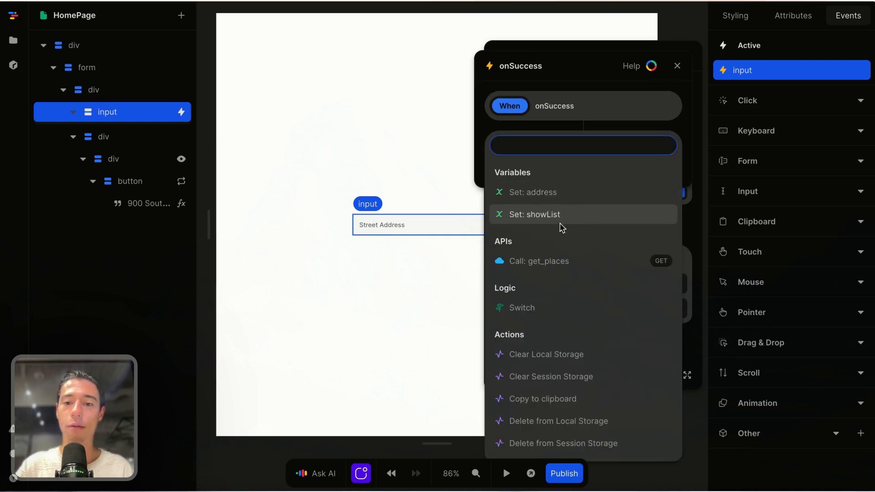
left_click(561, 219)
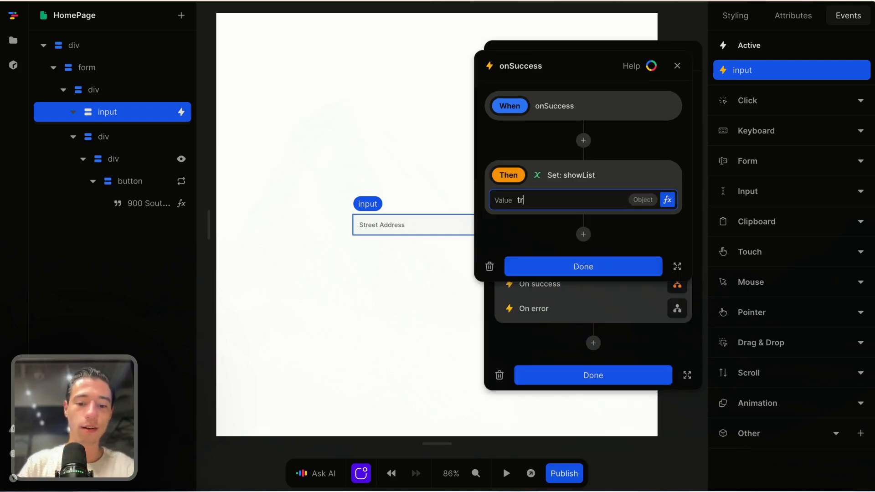
type("ue")
left_click(611, 269)
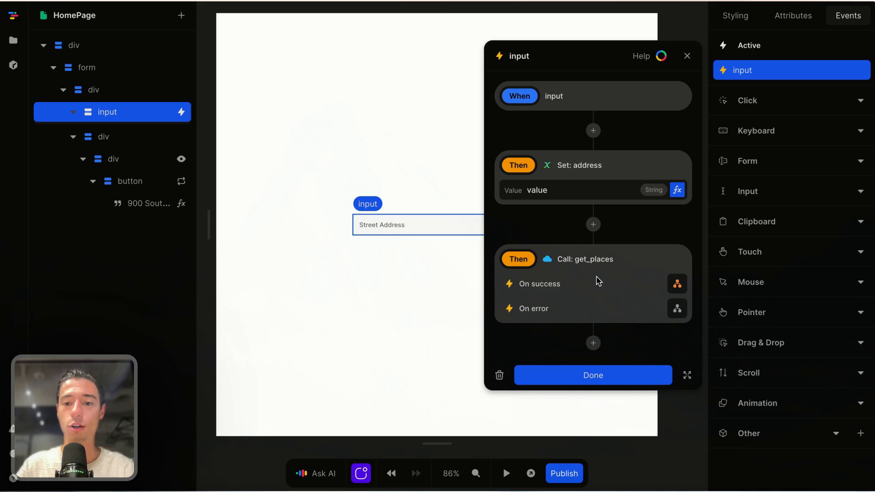
left_click(579, 379)
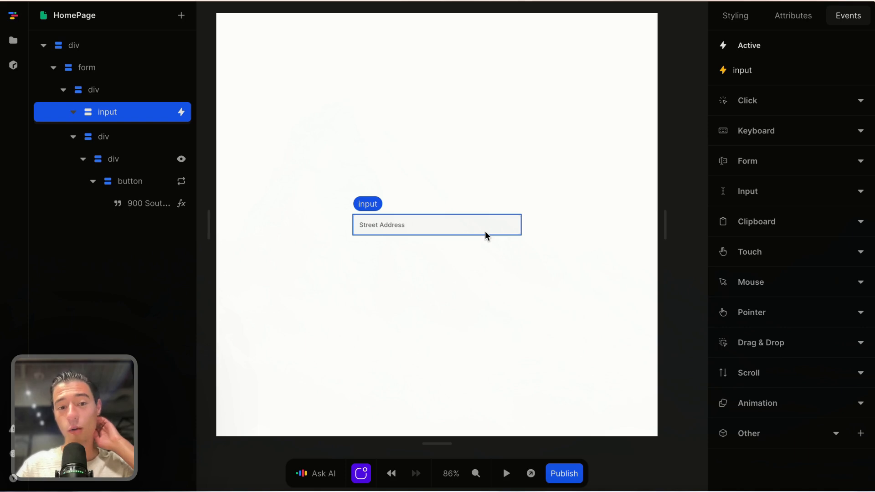
Step: Preview with 677 typed in the address field, then select the first suggestion item
left_click(504, 481)
left_click(418, 223)
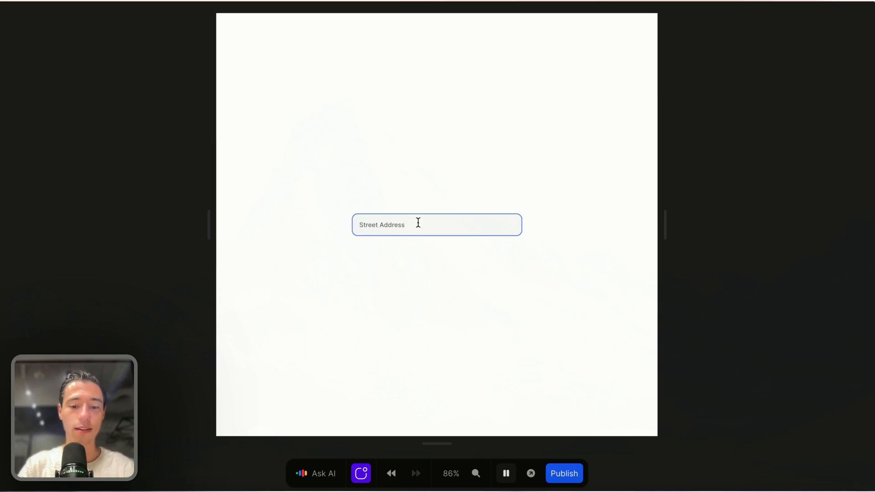
type("677")
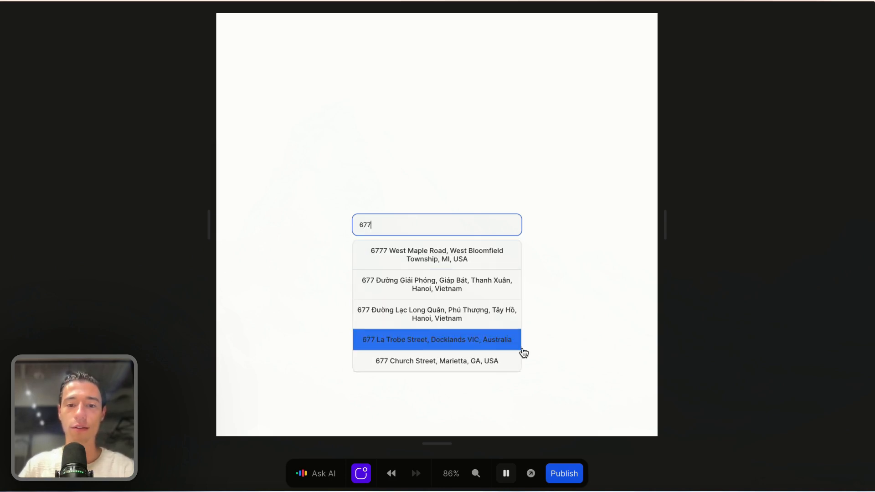
left_click(505, 474)
left_click(496, 256)
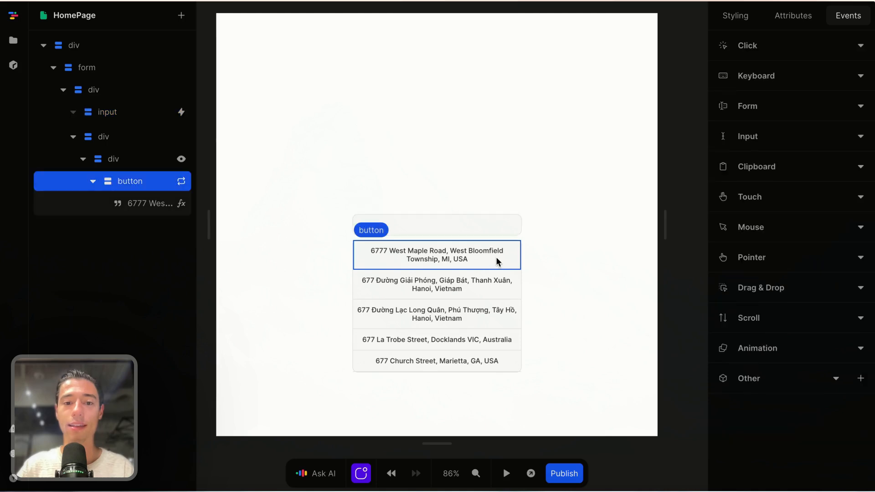
Step: Add a click event on the suggestion that sets address to Item.description
left_click(798, 45)
left_click(770, 73)
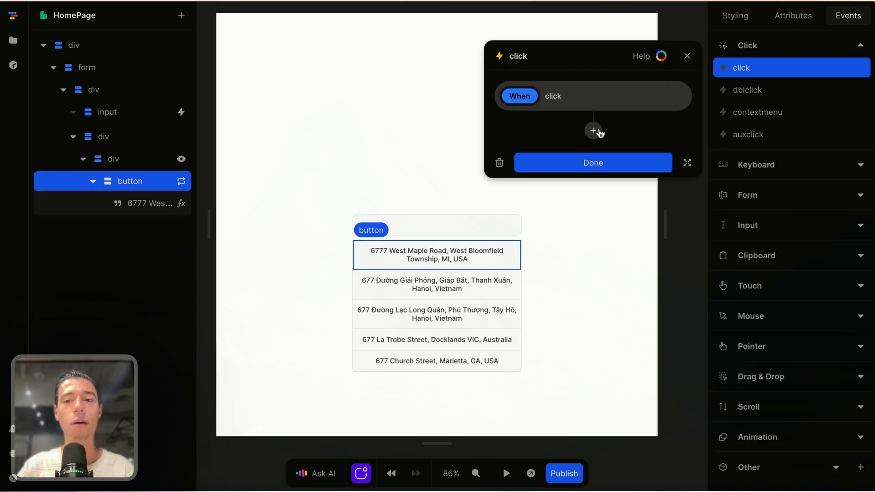
left_click(595, 131)
left_click(378, 57)
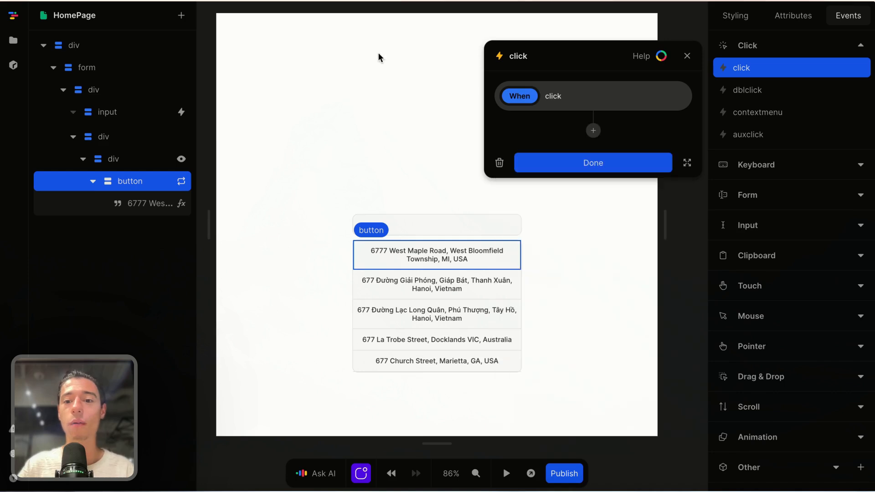
left_click(594, 132)
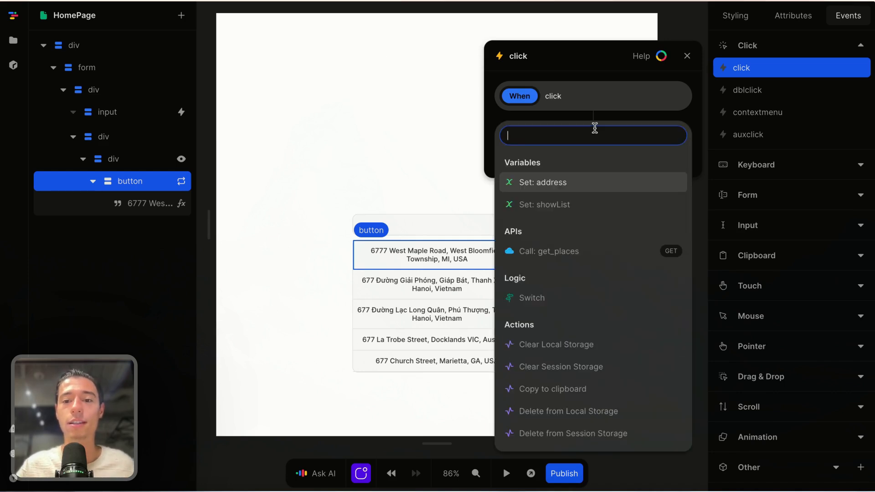
left_click(572, 183)
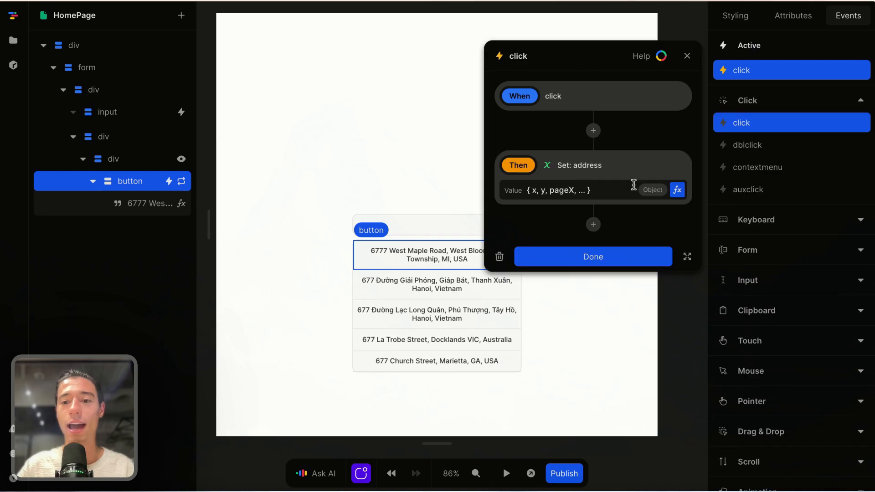
left_click(677, 191)
left_click(291, 285)
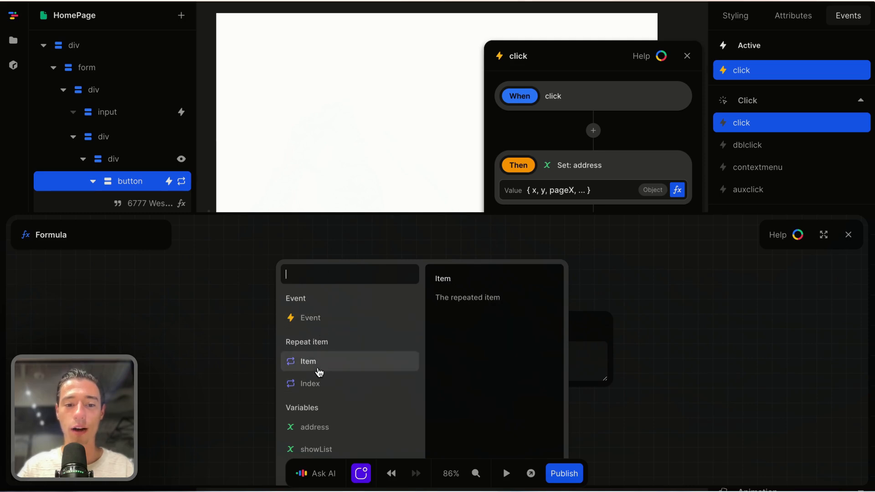
left_click(319, 373)
left_click(318, 324)
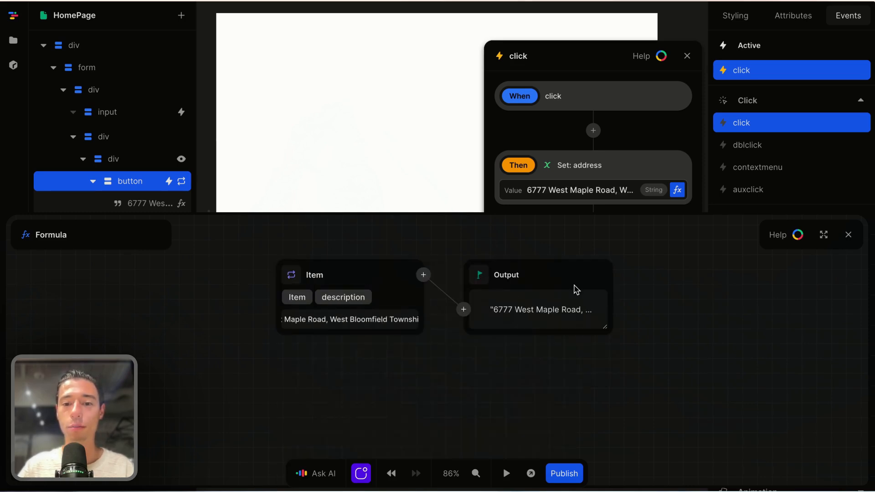
left_click(849, 234)
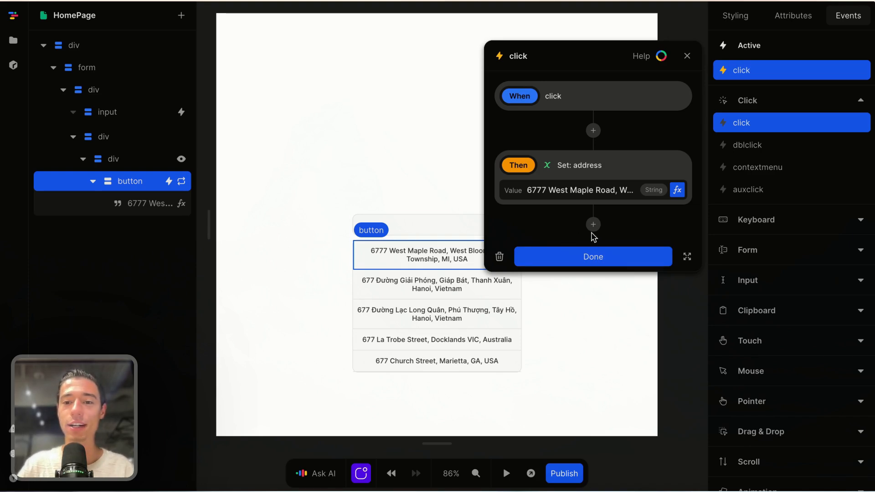
Step: Add a Set showList step to the click flow and clear its default value
left_click(593, 225)
left_click(556, 304)
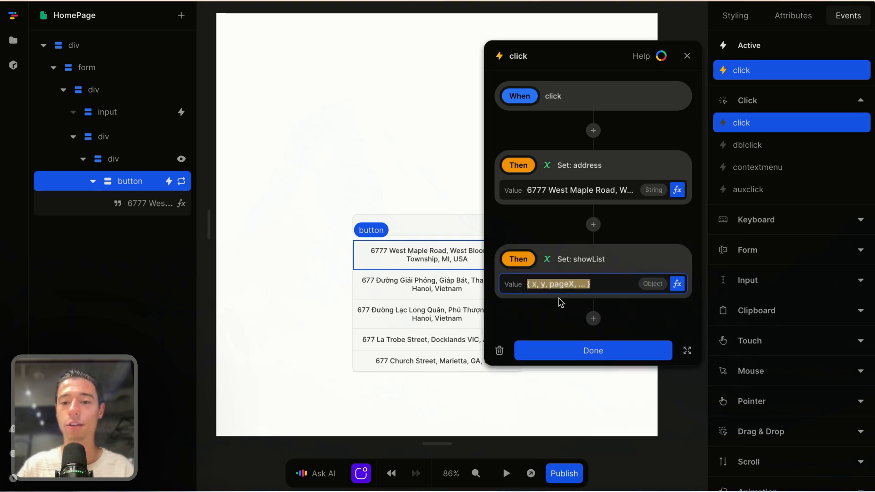
key("BackSpace")
Step: Enter false for showList, then in preview pick the West Maple Road and West Bloomfield suggestions
type("fal")
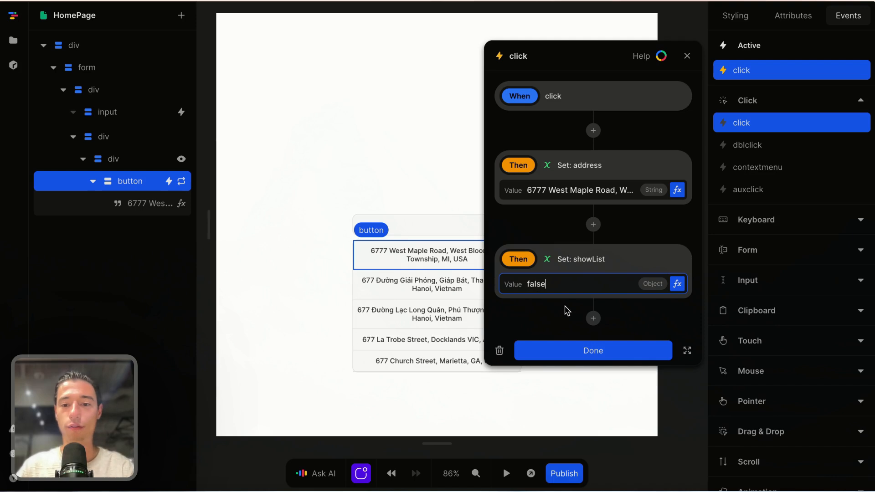
type("se")
left_click(562, 349)
left_click(506, 474)
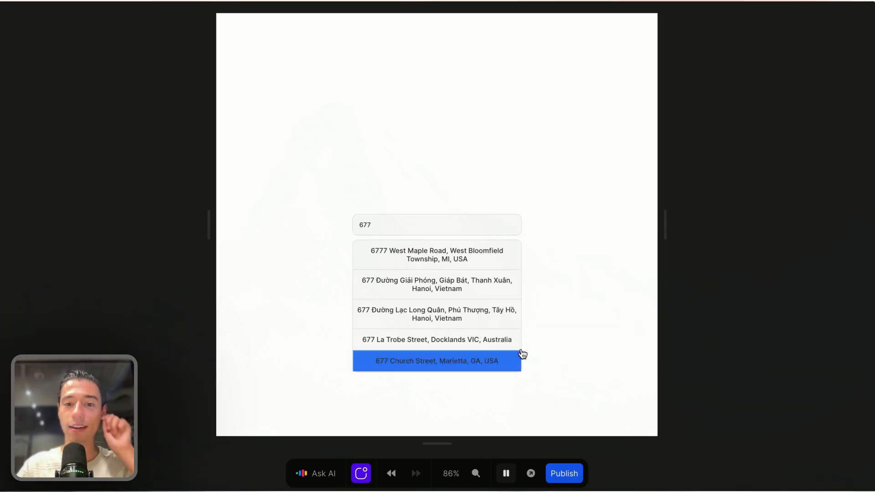
left_click(508, 256)
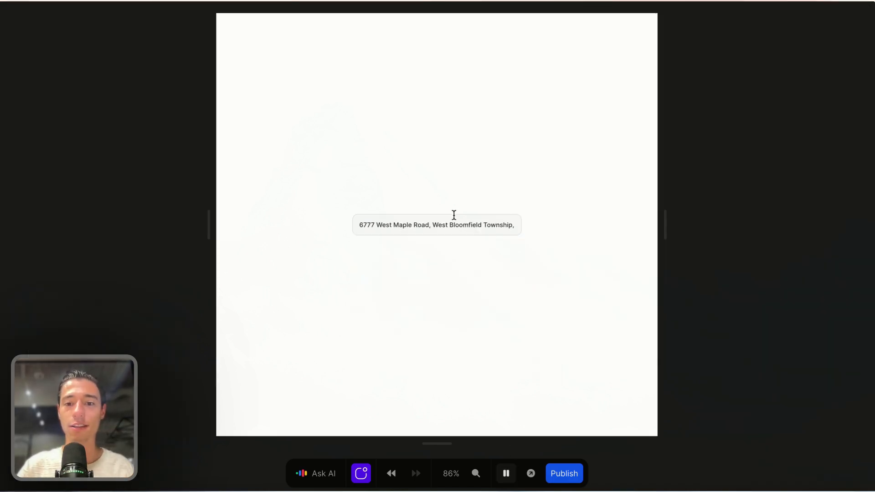
left_click(476, 231)
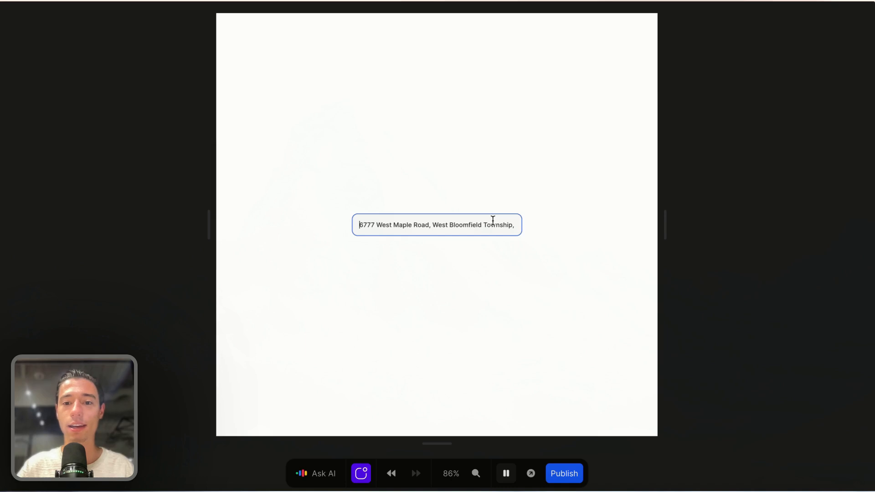
double_click(493, 223)
key("BackSpace")
key("BackSpace")
key("BackSpace")
key("BackSpace")
key("BackSpace")
key("BackSpace")
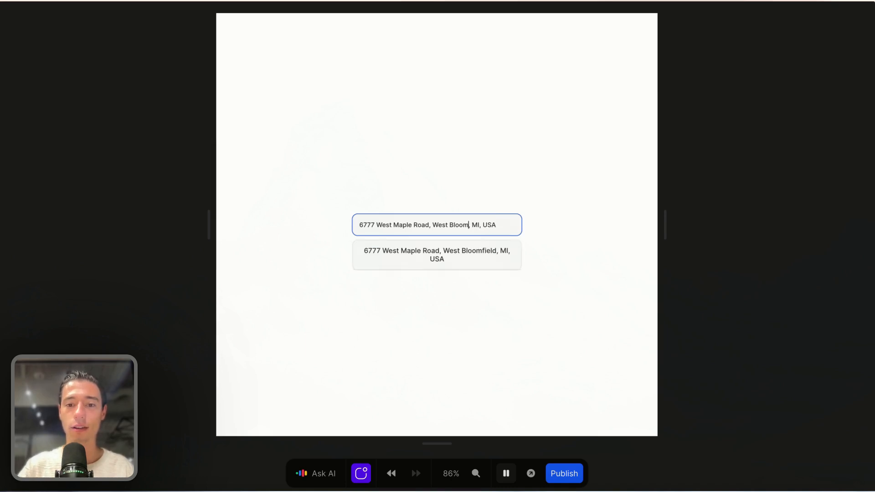
left_click(460, 260)
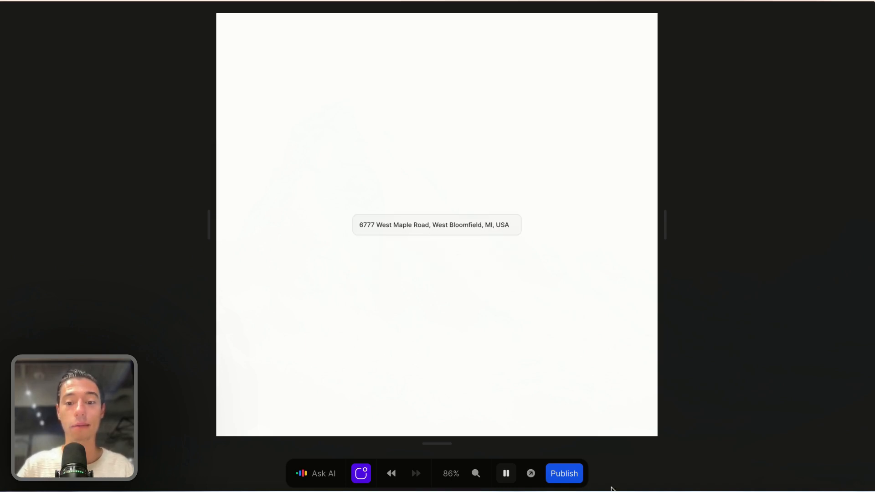
Step: Add 'Floor 56,' after Road in the address and accept the floor 56 suggestion
left_click(429, 223)
type("Fllor")
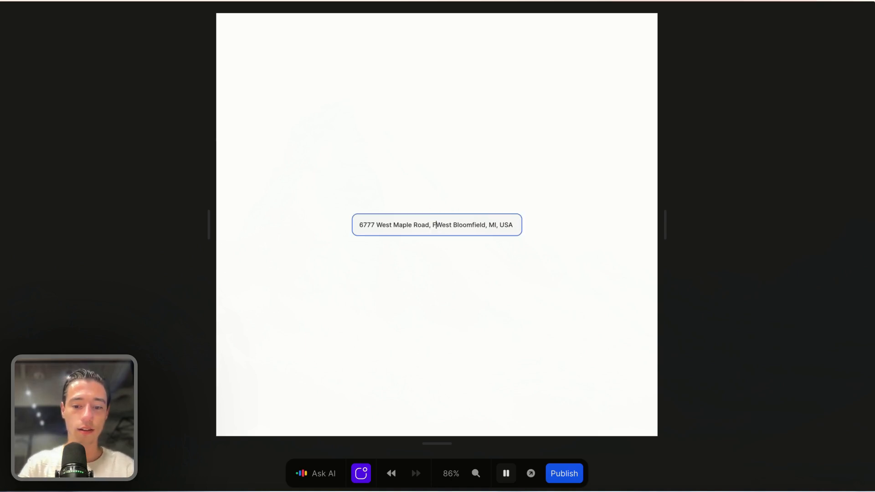
key("BackSpace")
key("BackSpace")
key("BackSpace")
key("BackSpace")
key("BackSpace")
key("BackSpace")
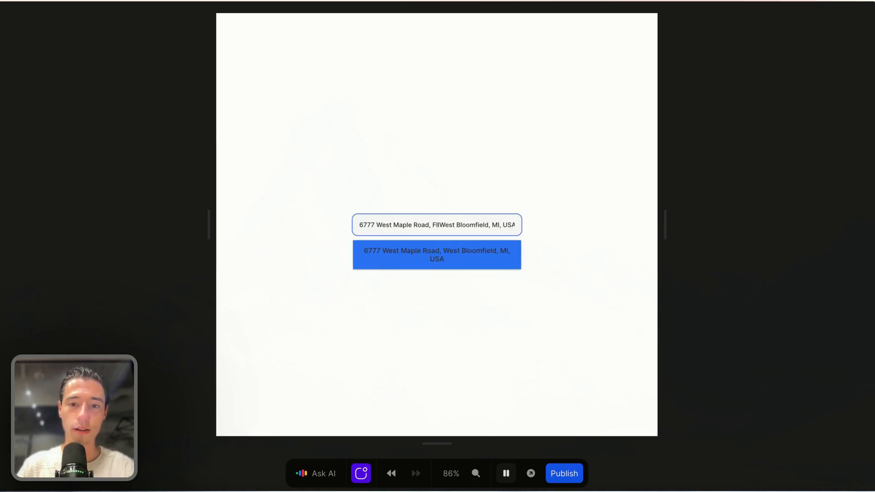
type("Floor")
type(" 56")
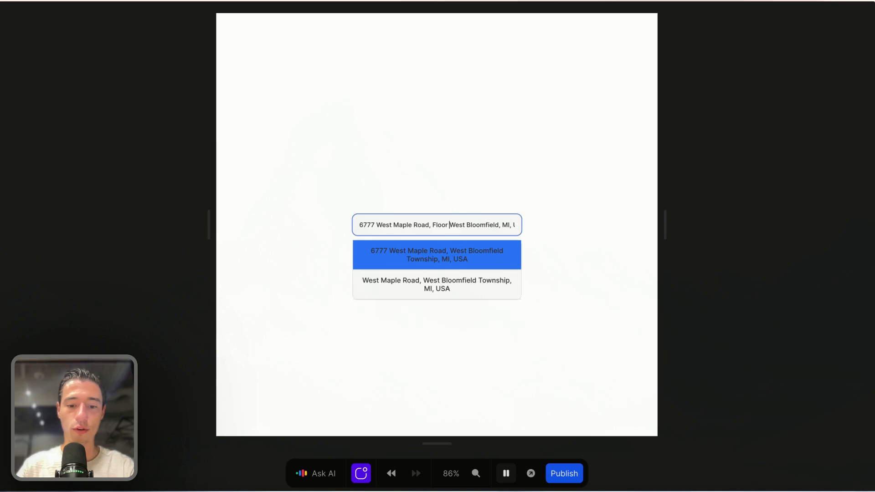
type(",")
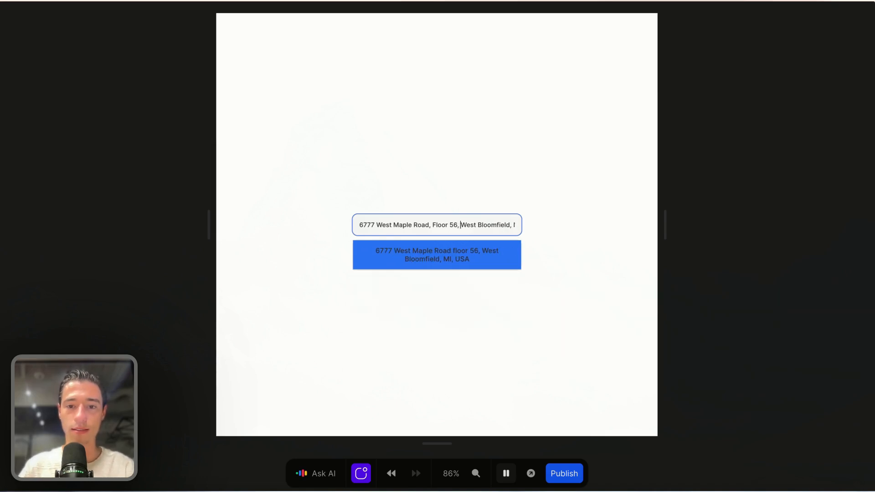
key("Return")
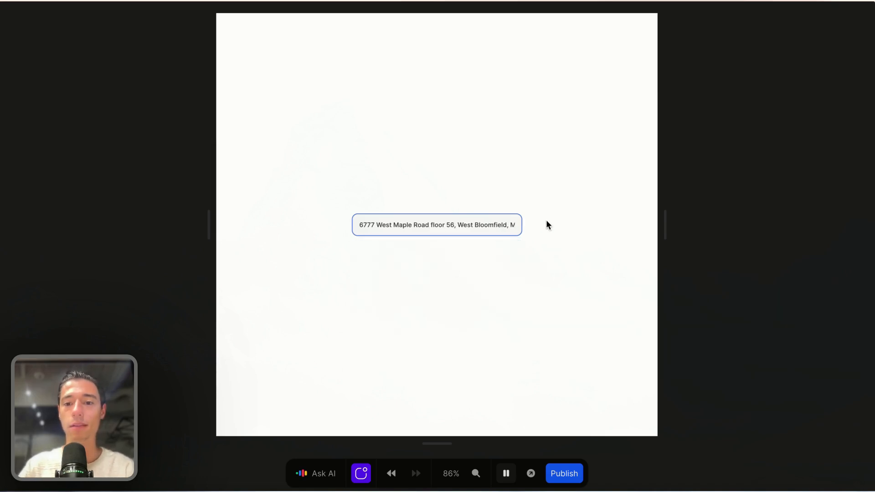
left_click(506, 474)
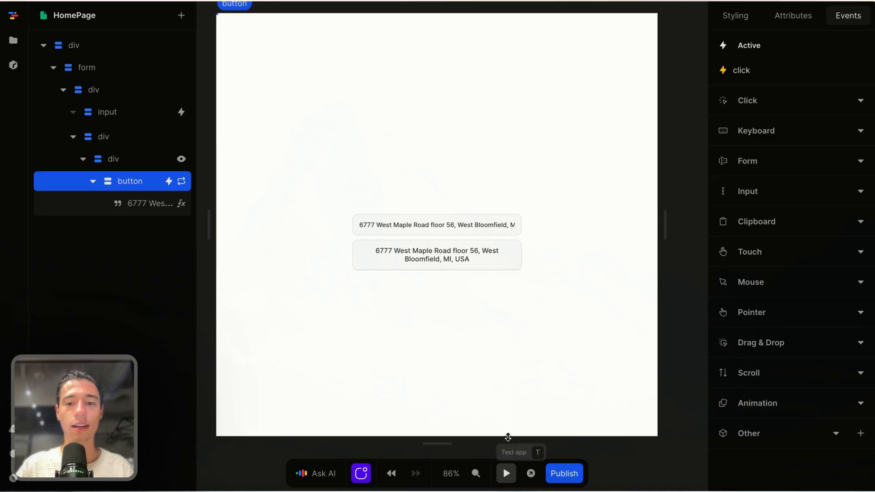
Step: Clear the address field in preview, type 900, then select the first suggestion button
left_click(502, 225)
left_click(523, 126)
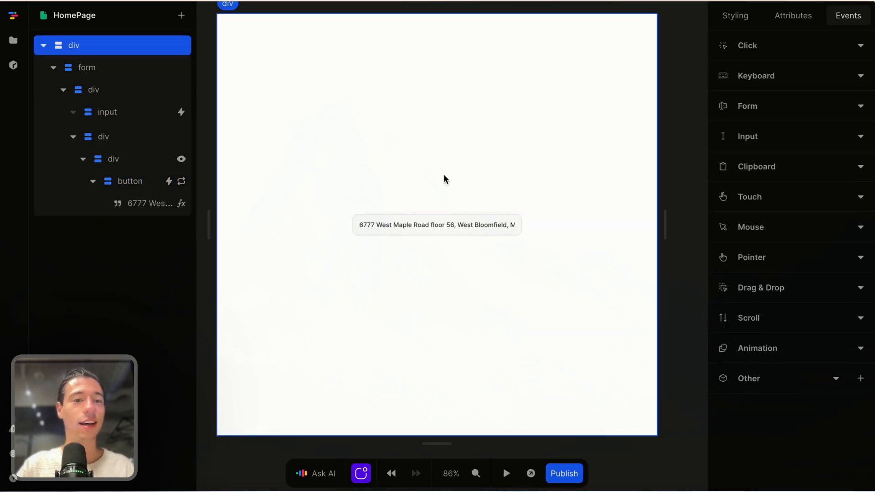
left_click(496, 222)
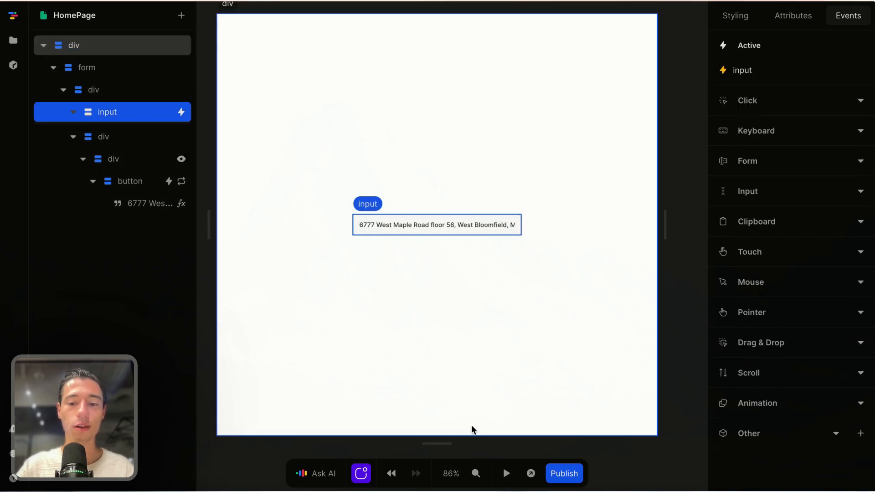
left_click(506, 473)
double_click(478, 224)
key("ctrl+a")
key("BackSpace")
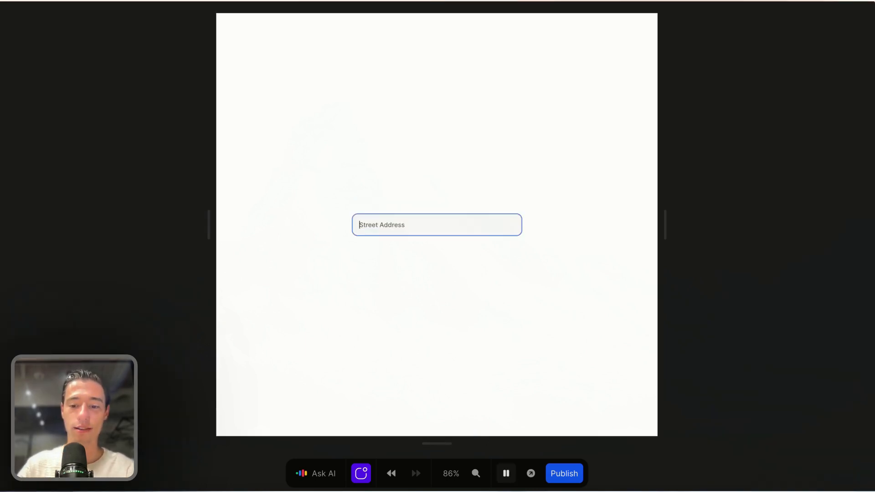
type("900")
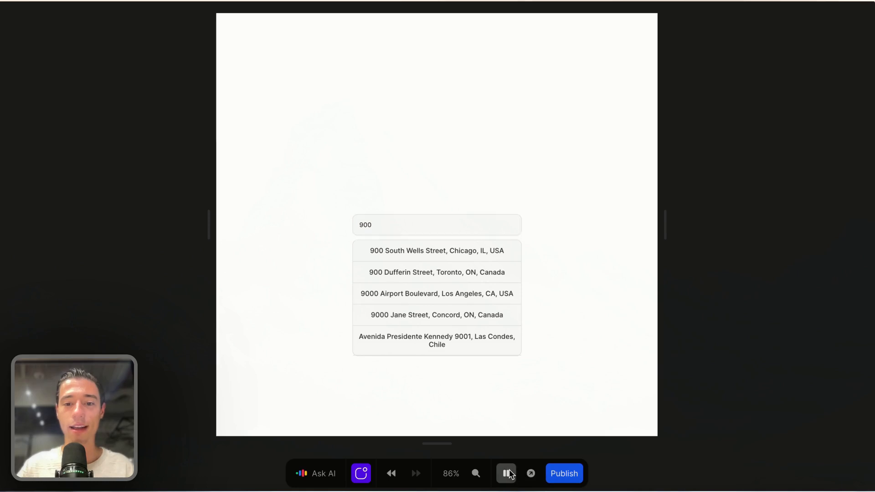
left_click(506, 474)
left_click(497, 257)
Step: Give the suggestion button a :hover background, trying grey-300 and then grey-200
left_click(737, 15)
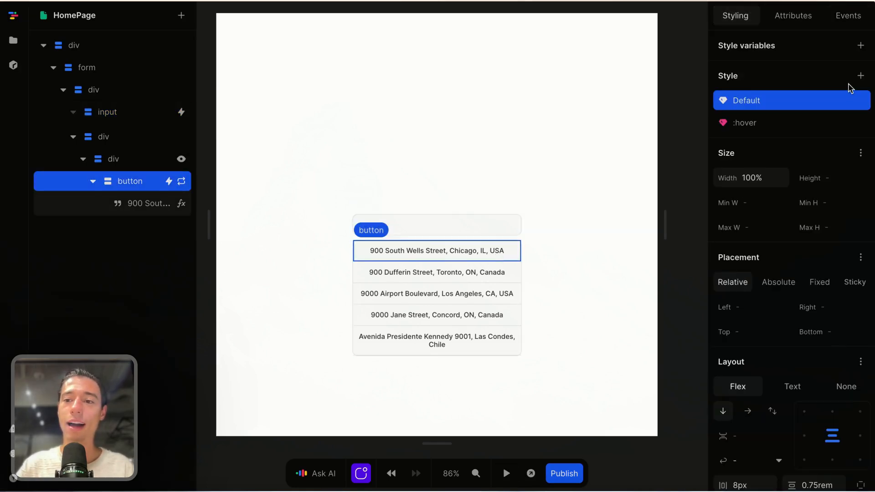
left_click(798, 122)
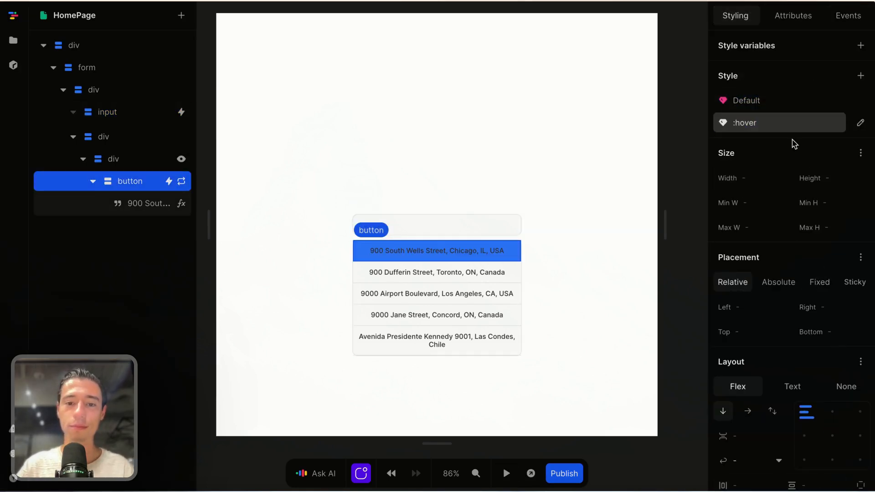
scroll(770, 228, "down", 10)
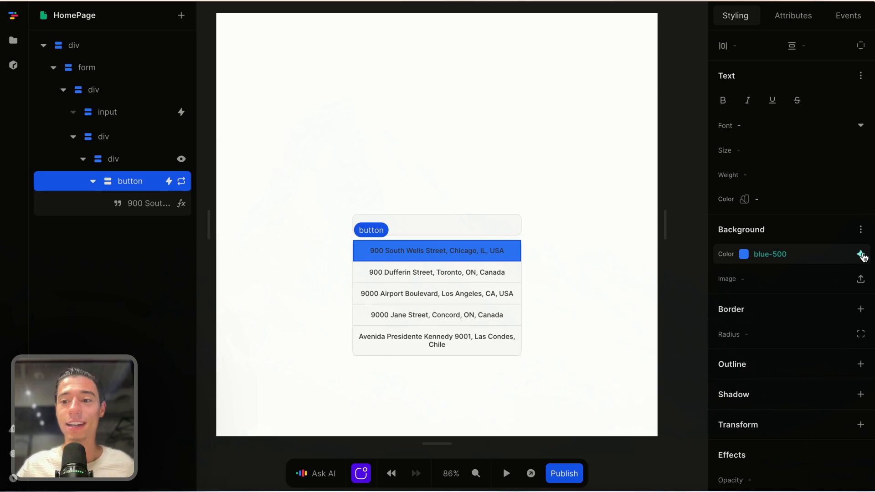
left_click(861, 254)
scroll(784, 315, "up", 5)
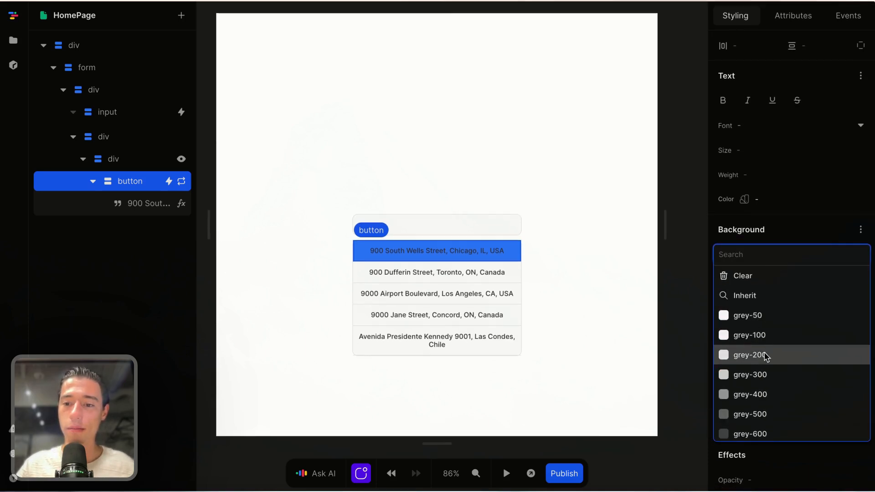
left_click(762, 373)
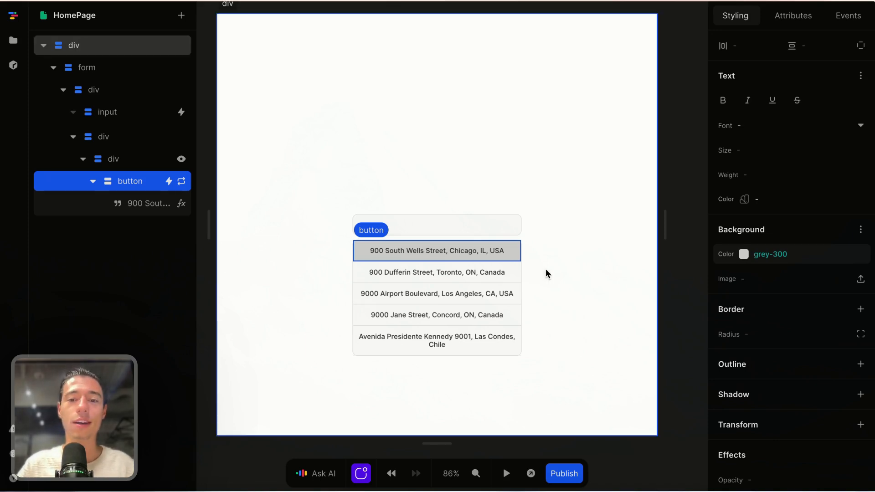
scroll(520, 277, "up", 3)
scroll(520, 277, "up", 2)
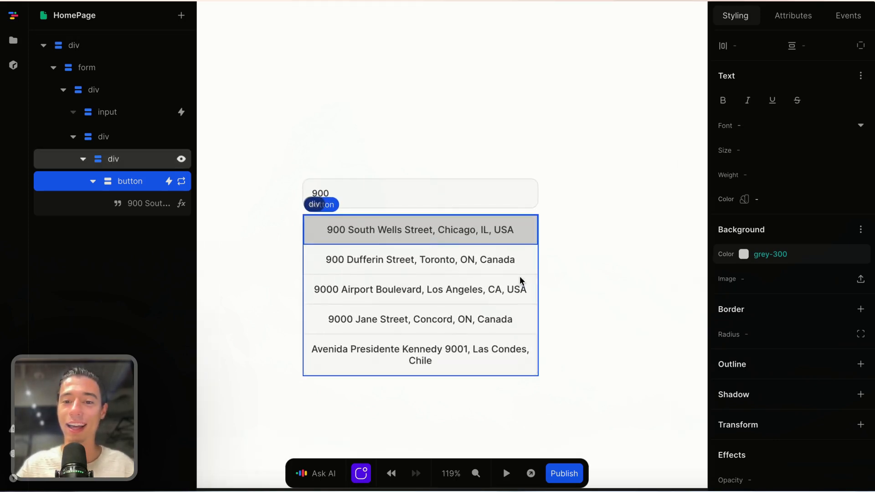
left_click(864, 256)
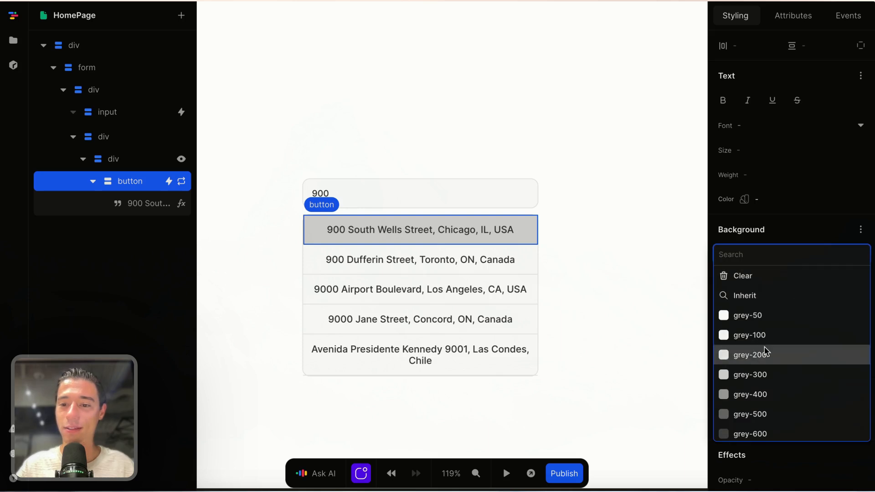
left_click(764, 355)
Step: After a preview check, change the button's hover background to blue-50
left_click(597, 291)
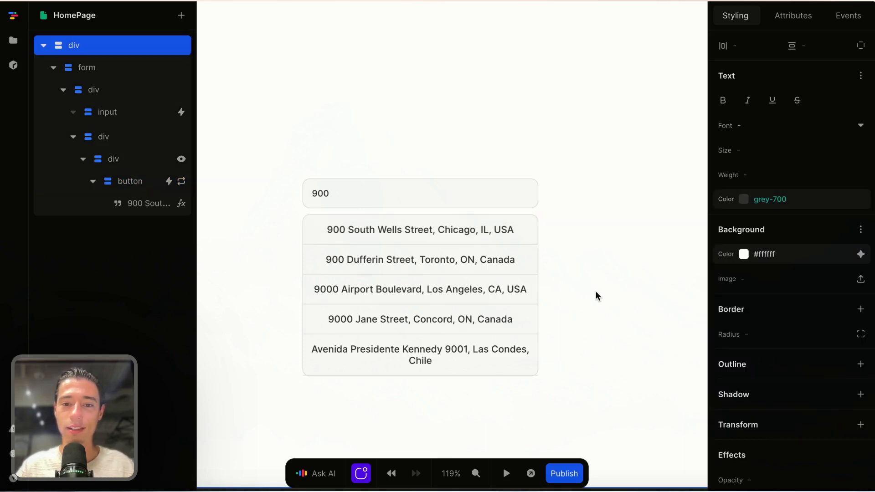
left_click(507, 474)
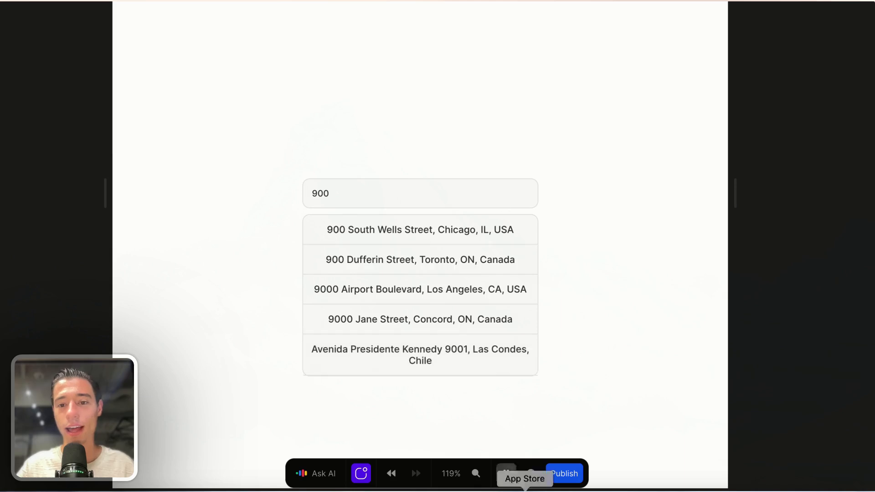
left_click(506, 474)
left_click(528, 229)
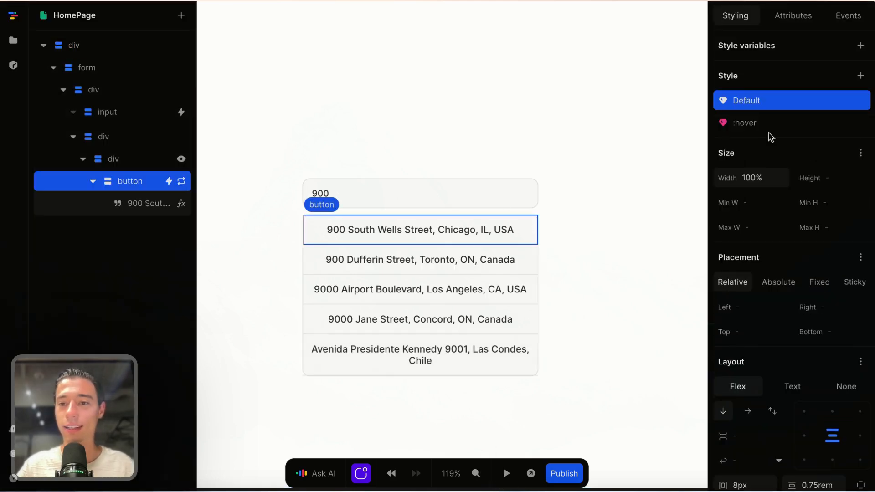
left_click(760, 121)
scroll(789, 255, "down", 6)
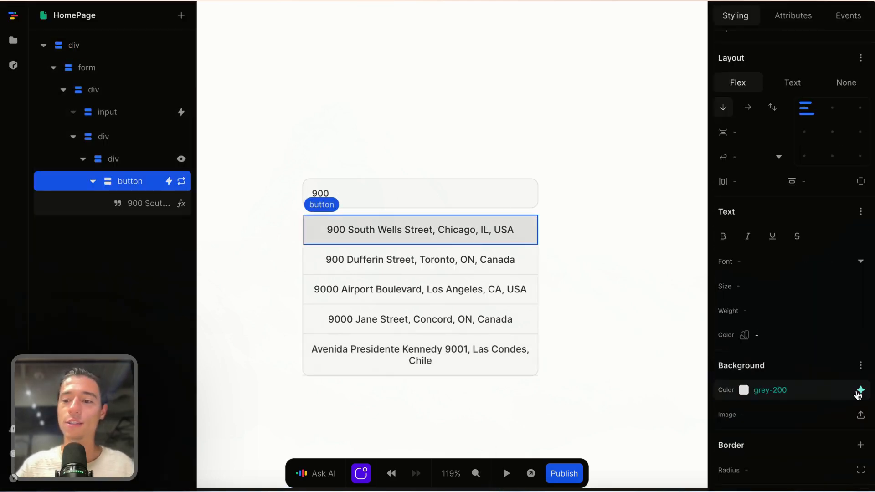
left_click(857, 390)
scroll(802, 322, "down", 8)
scroll(784, 276, "down", 3)
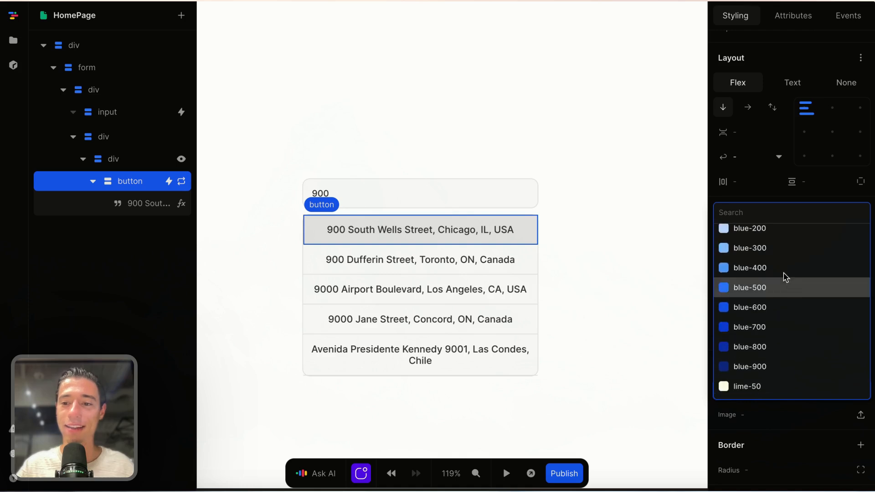
scroll(784, 270, "up", 4)
left_click(770, 241)
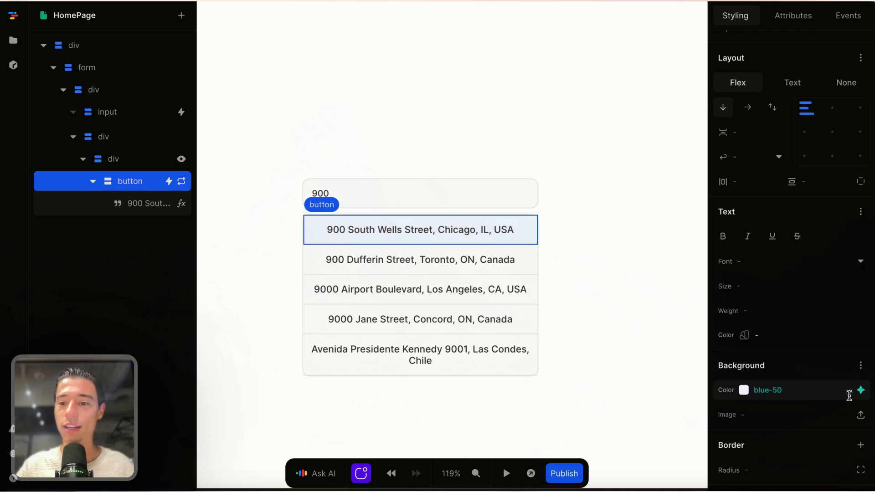
Step: Set the button's hover text colour to blue-800 and preview the suggestions
scroll(851, 390, "down", 1)
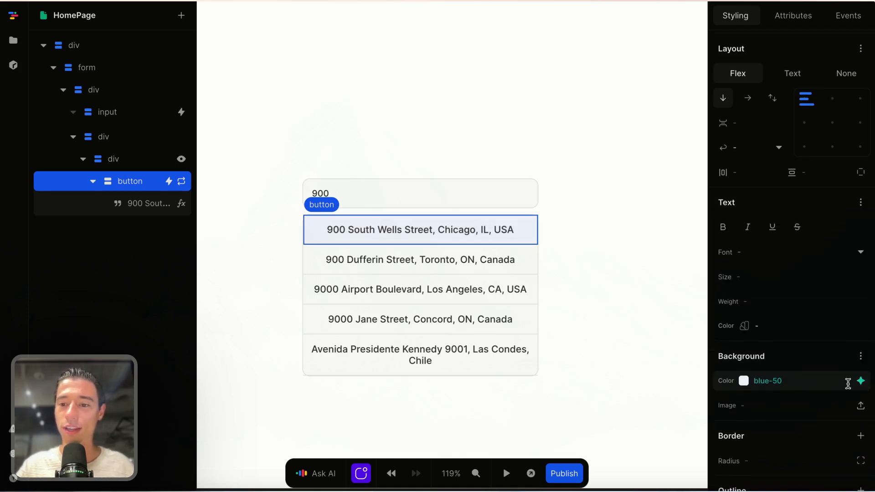
scroll(854, 347, "down", 2)
left_click(861, 286)
scroll(796, 277, "down", 10)
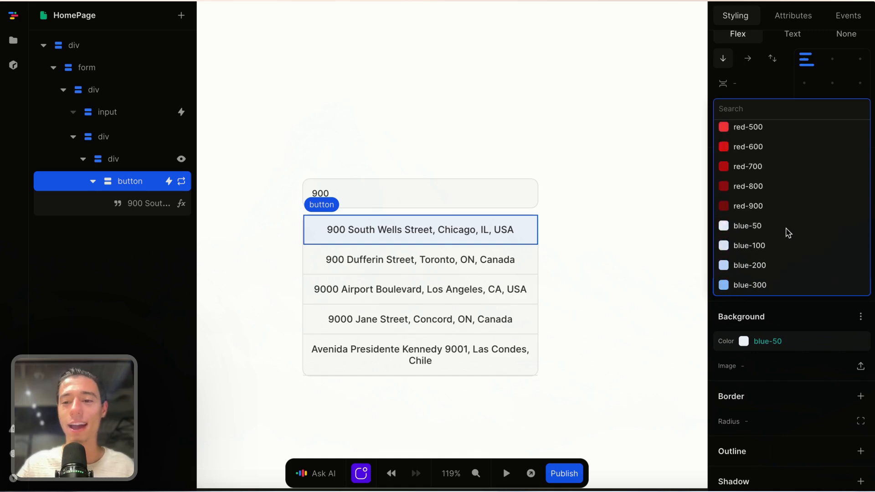
left_click(768, 271)
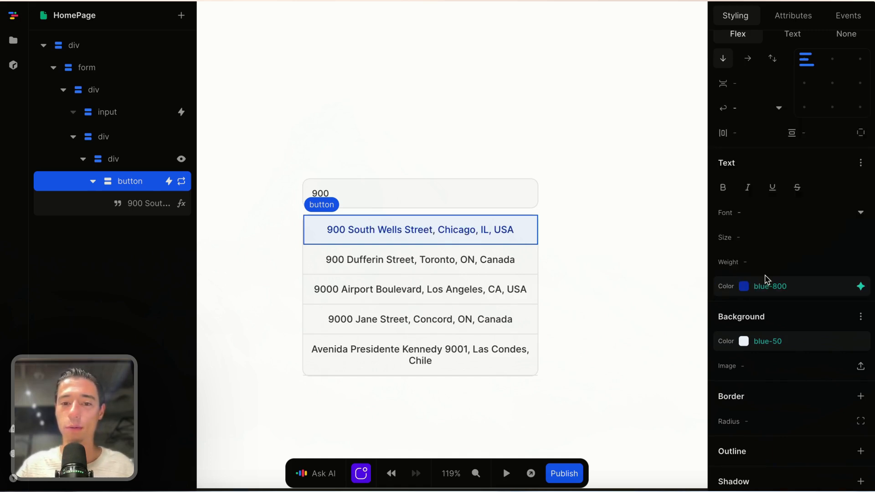
left_click(506, 474)
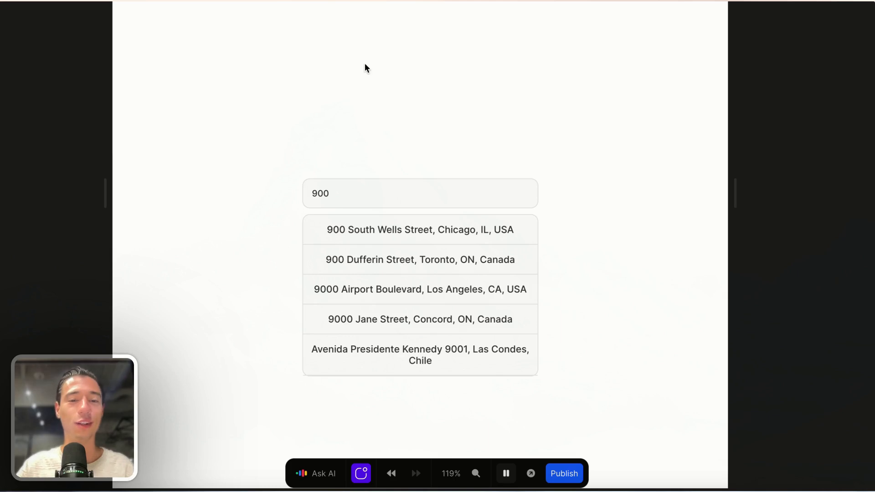
Step: Fill the address with the Chicago suggestion, then trim it and pick the Illinois version
left_click(402, 235)
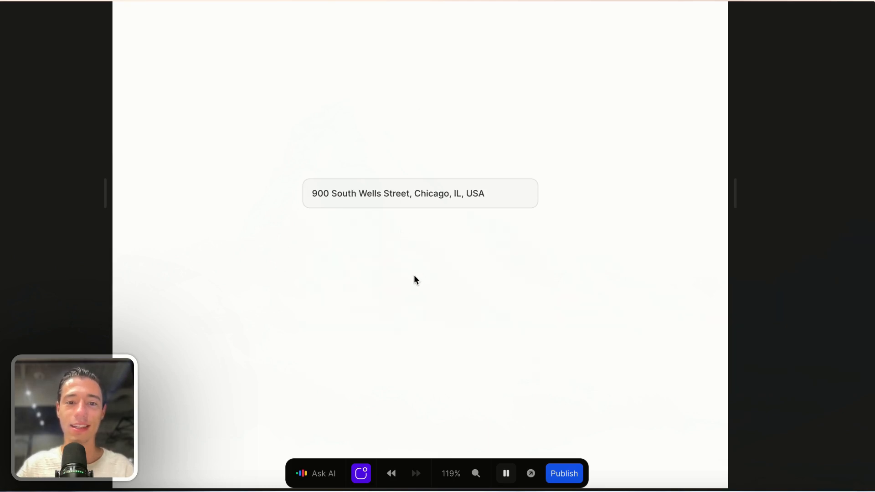
left_click(502, 191)
key("BackSpace")
key("BackSpace")
key("BackSpace")
key("BackSpace")
key("BackSpace")
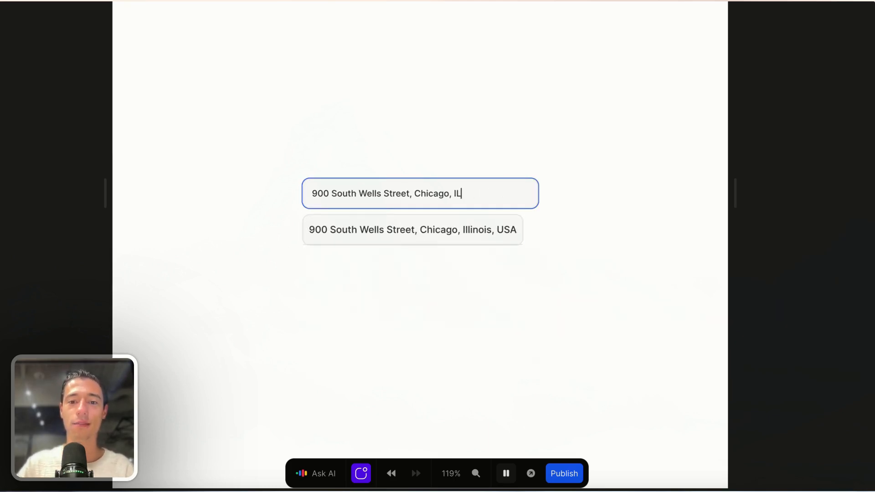
left_click(480, 236)
left_click(501, 190)
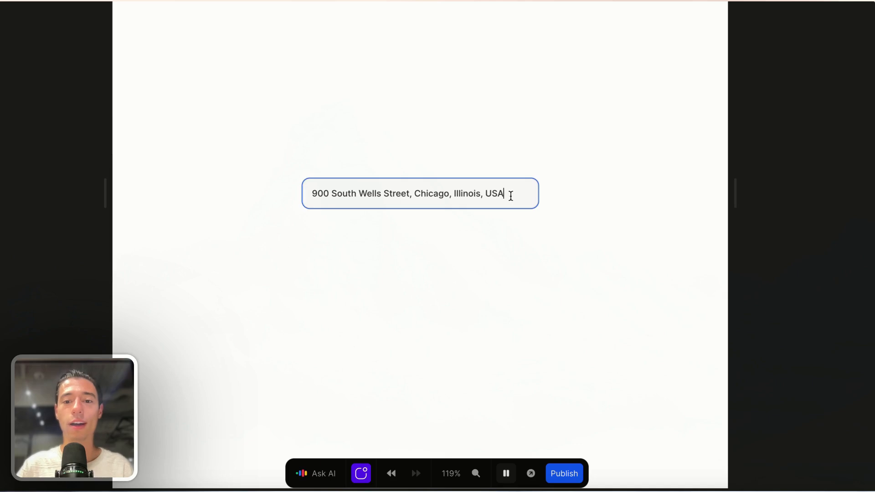
key("BackSpace")
key("BackSpace")
key("BackSpace")
Step: Pause the preview and select the address suggestion button on the canvas
left_click(506, 474)
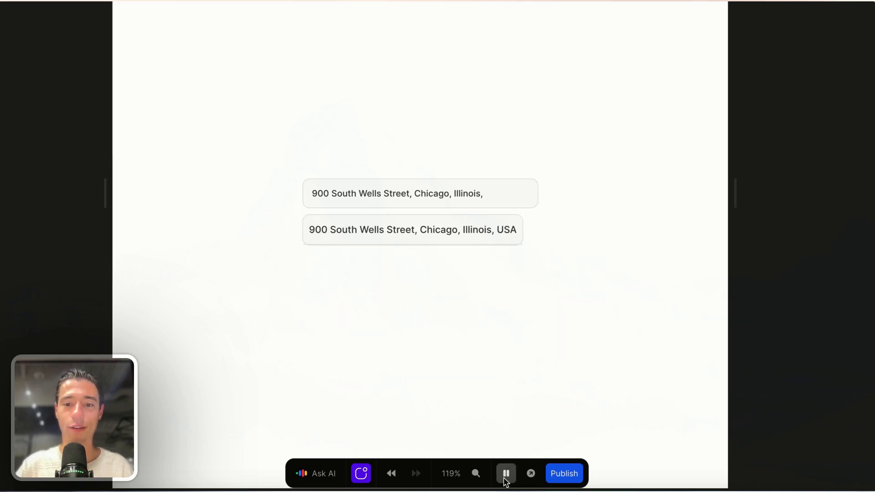
double_click(513, 230)
left_click(524, 220)
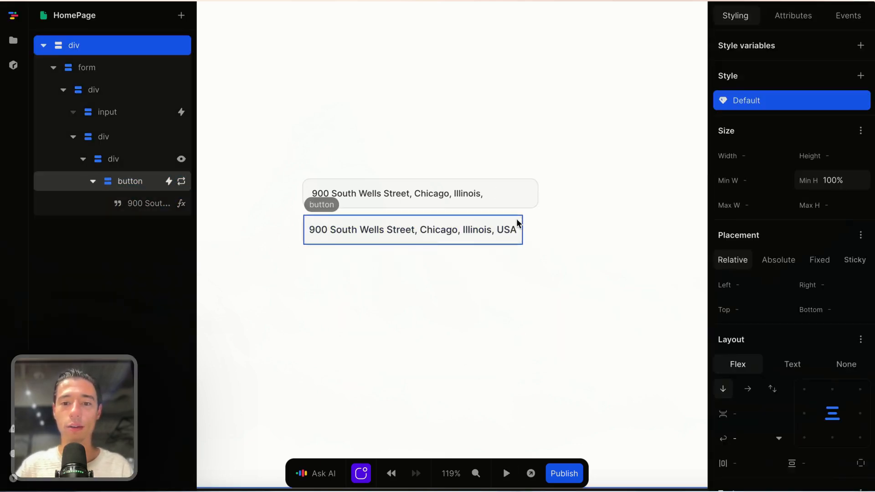
Step: Set Width to 100% on the suggestion container and its outer wrapper, then rerun the preview
left_click(128, 163)
left_click(729, 155)
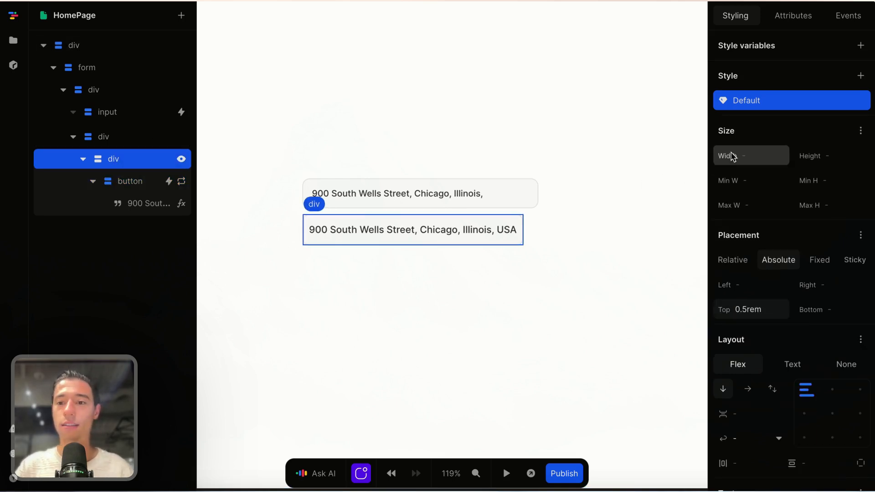
type("100")
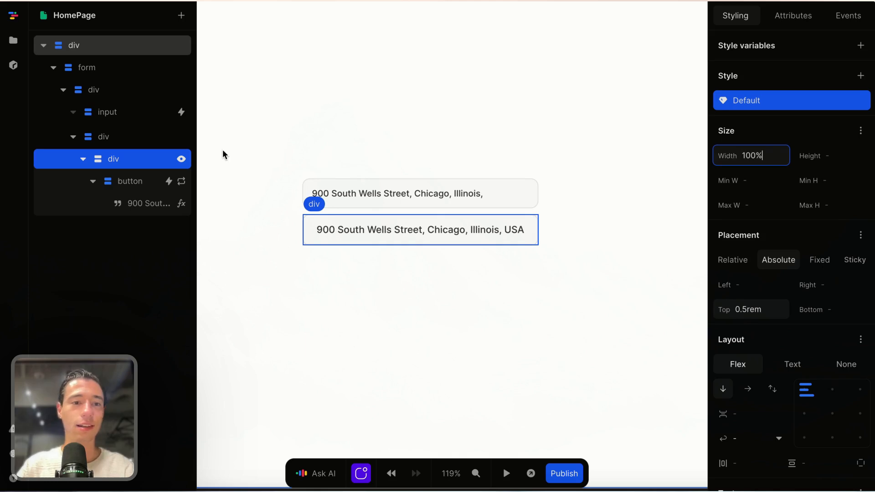
left_click(125, 138)
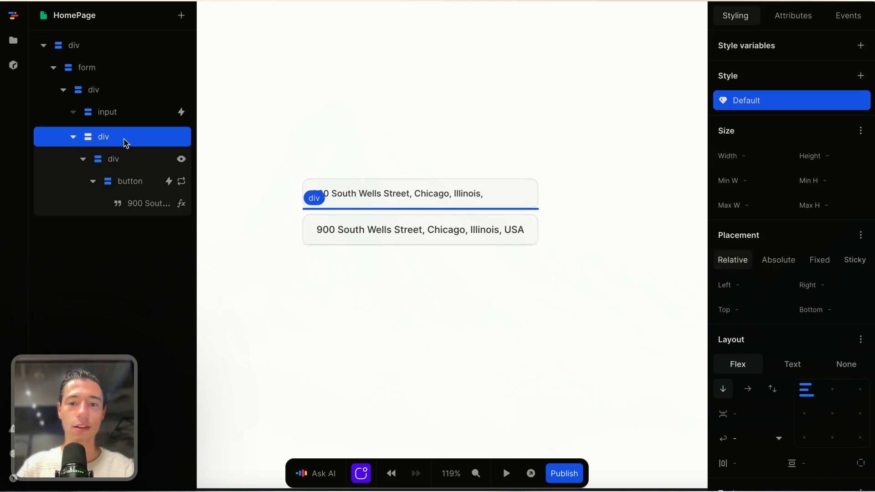
left_click(757, 157)
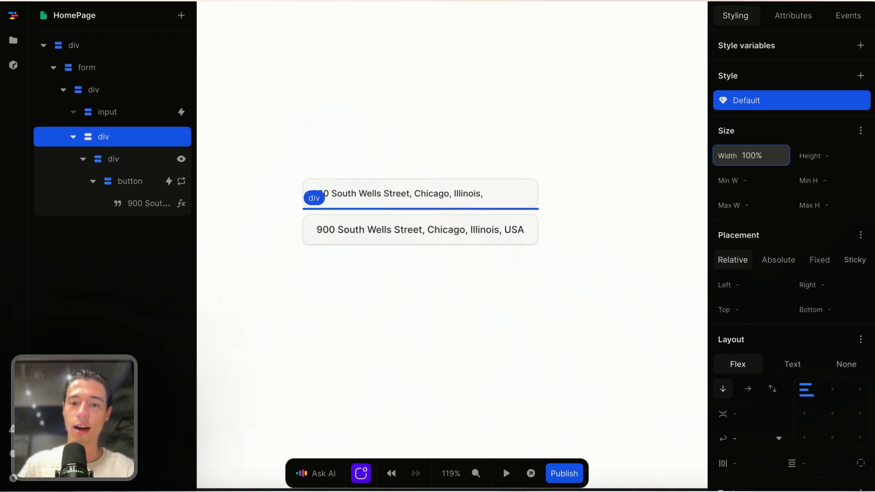
left_click(504, 348)
left_click(506, 473)
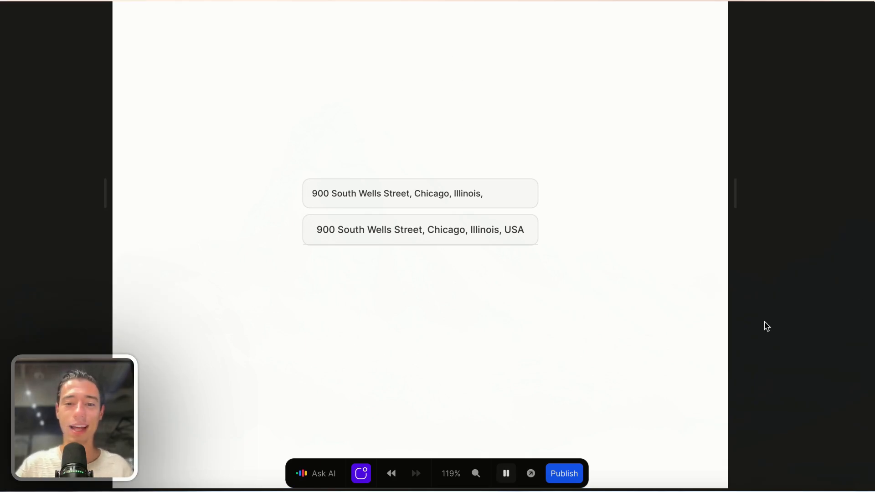
Step: Shorten the address to pick the Edna, TX suggestion, then add 'Unit 600' via its suggestion
left_click(498, 210)
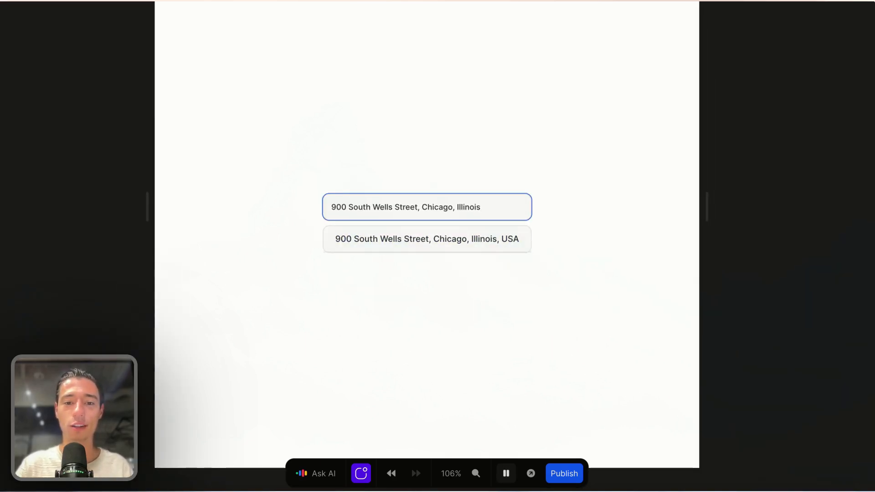
key("BackSpace")
key("BackSpace")
key("BackSpace")
key("BackSpace")
key("BackSpace")
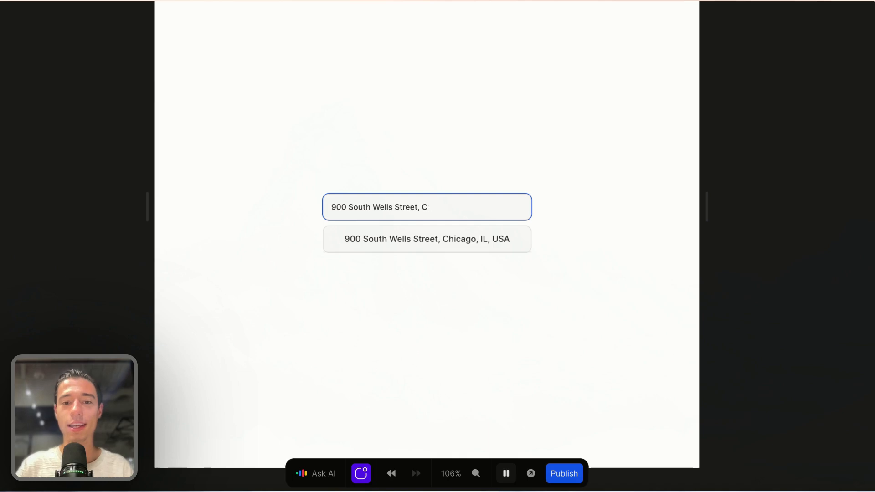
key("BackSpace")
key("BackSpace")
key("BackSpace")
key("BackSpace")
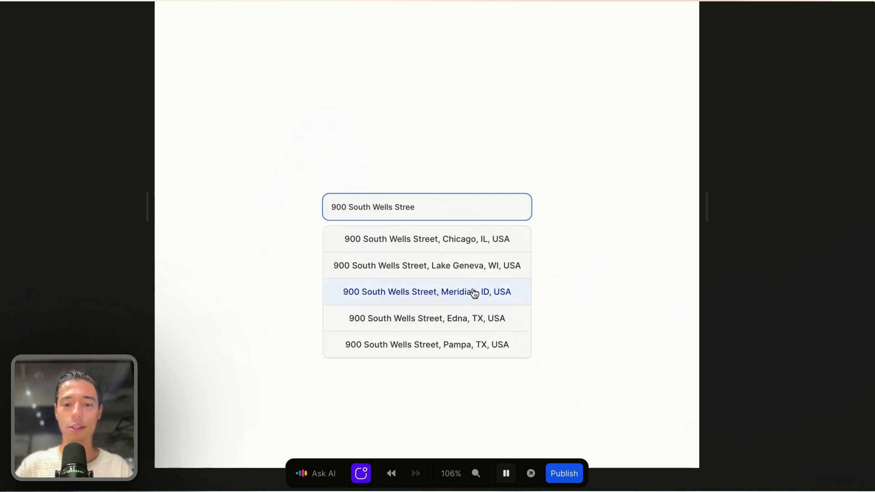
left_click(464, 319)
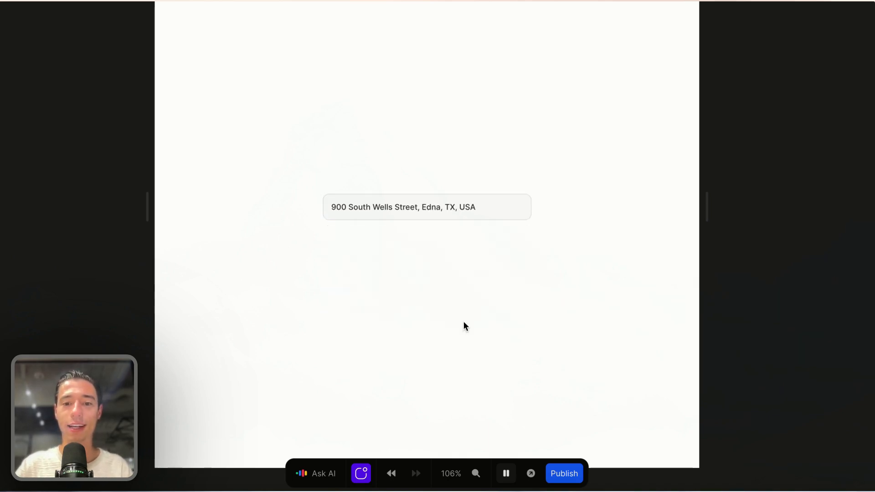
left_click(424, 207)
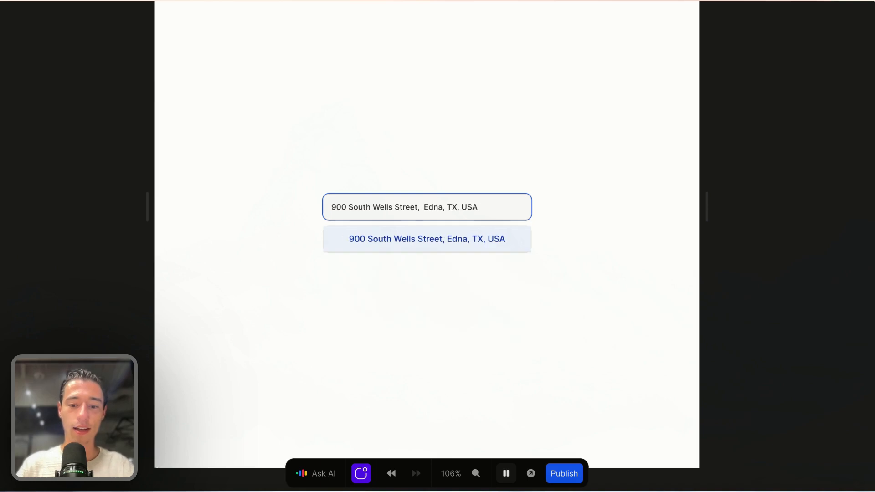
type("Unit 60")
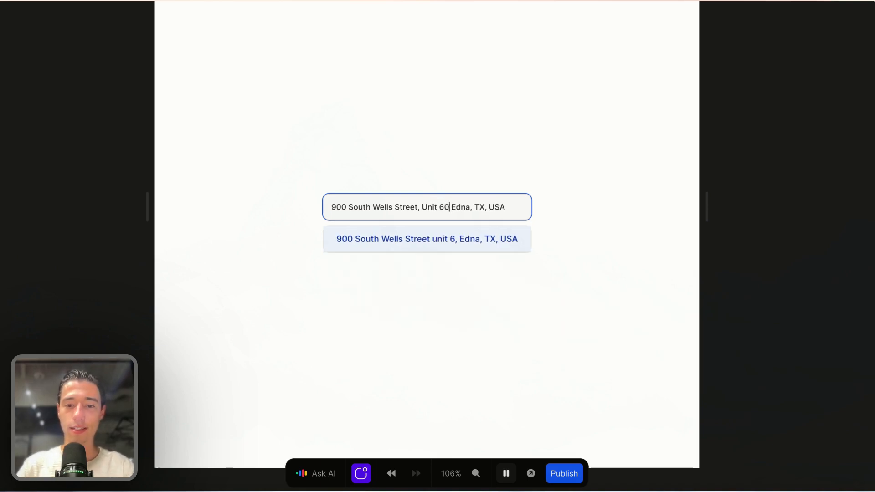
type("0,")
left_click(521, 244)
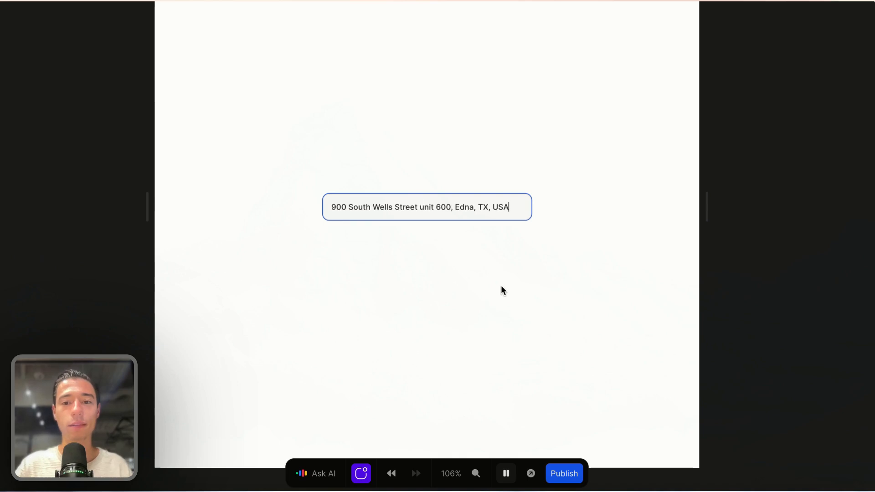
Step: Select all the address text, delete it to empty the field, and stop the preview
left_click(557, 296)
left_click(521, 211)
left_click(516, 268)
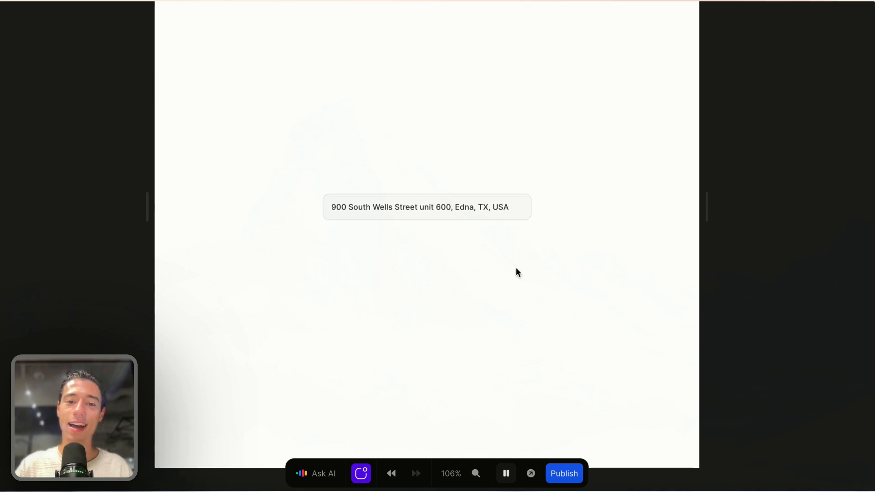
left_click(495, 197)
key("ctrl+a")
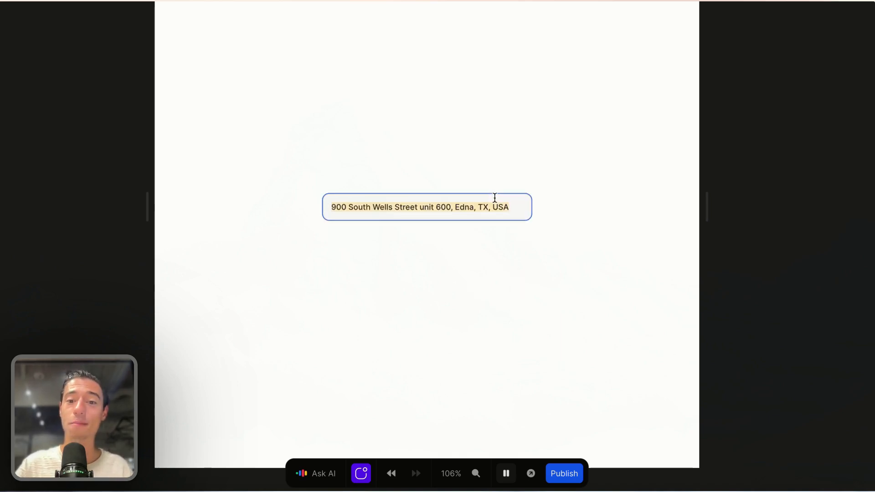
key("BackSpace")
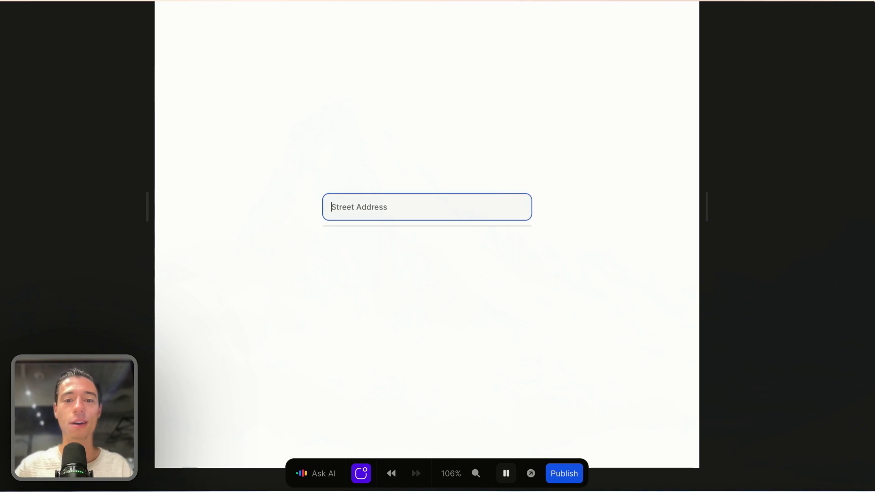
left_click(489, 273)
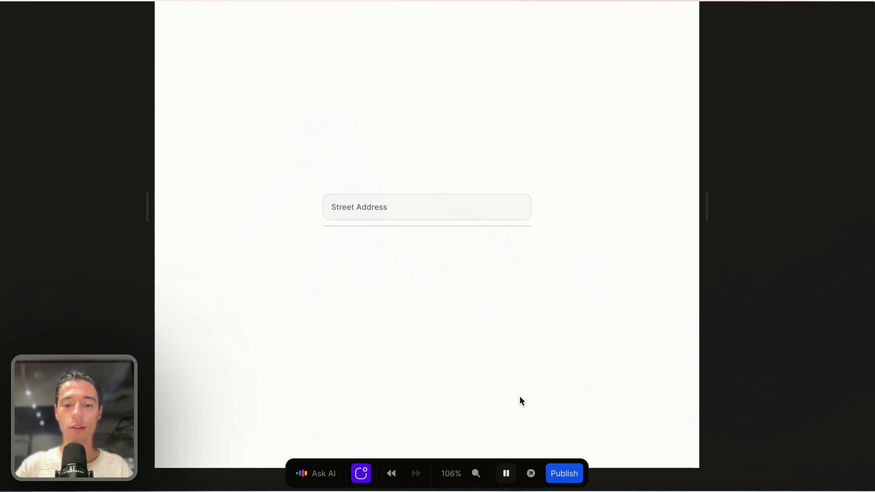
left_click(506, 474)
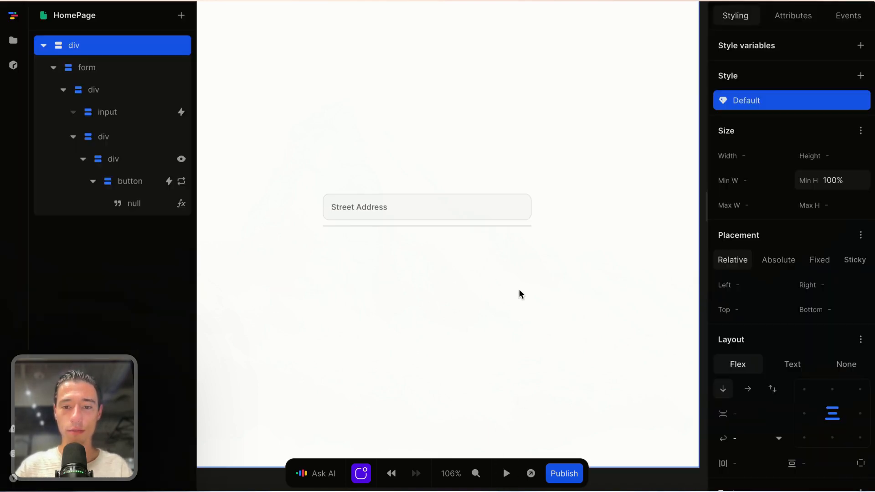
Step: In the suggestion wrapper's Show formula, add an Or node taking the address variable
left_click(518, 225)
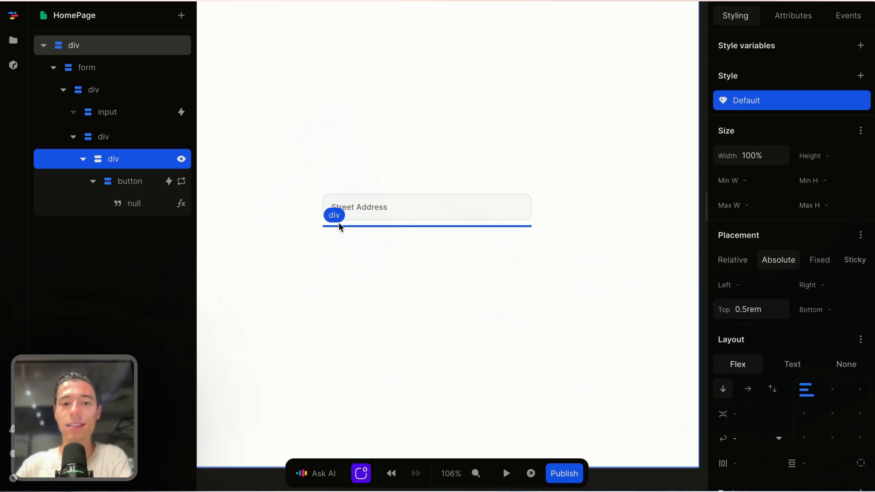
left_click(796, 17)
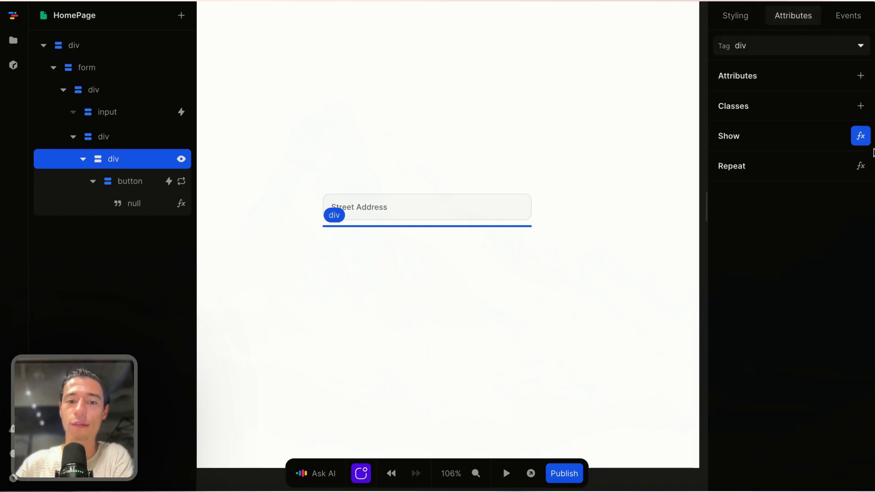
left_click(860, 136)
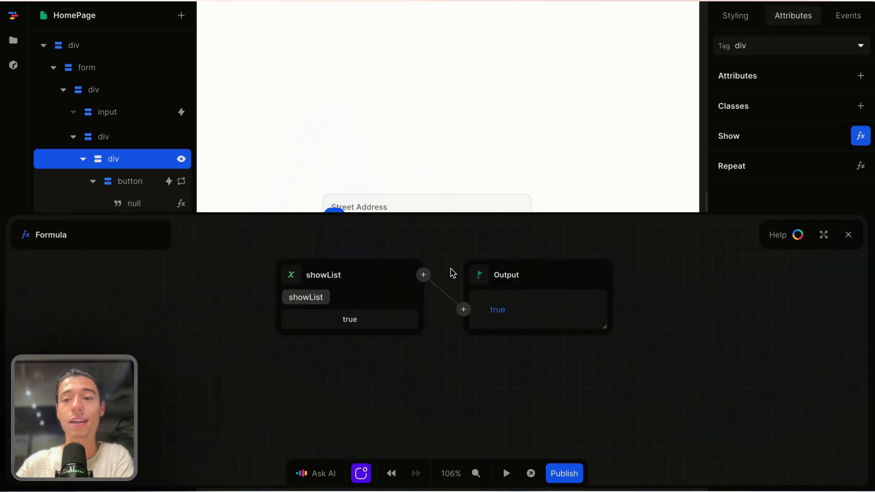
left_click(423, 275)
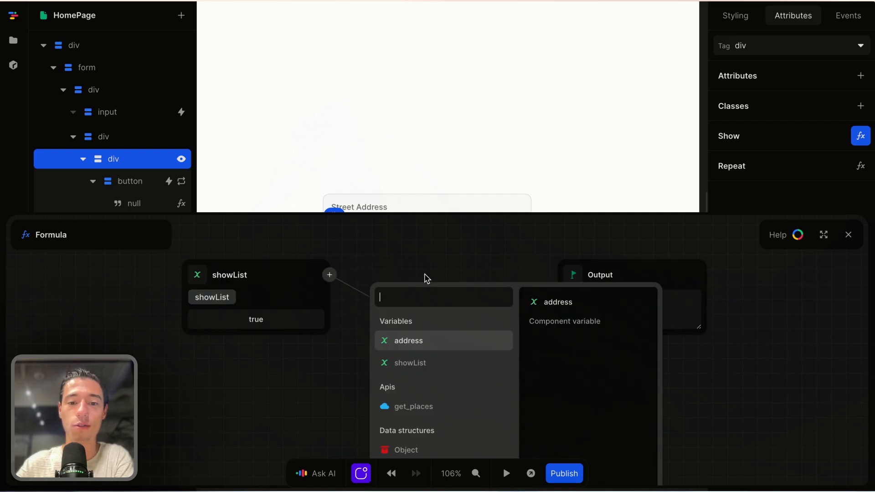
left_click(412, 264)
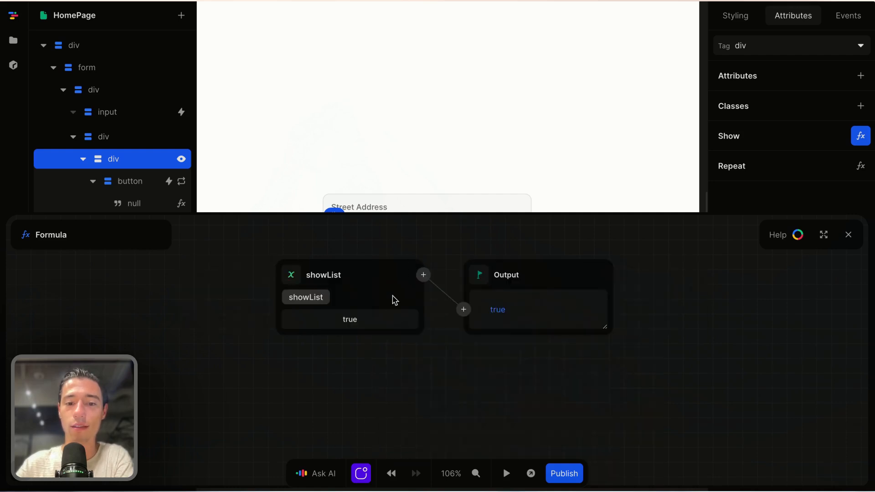
left_click(426, 273)
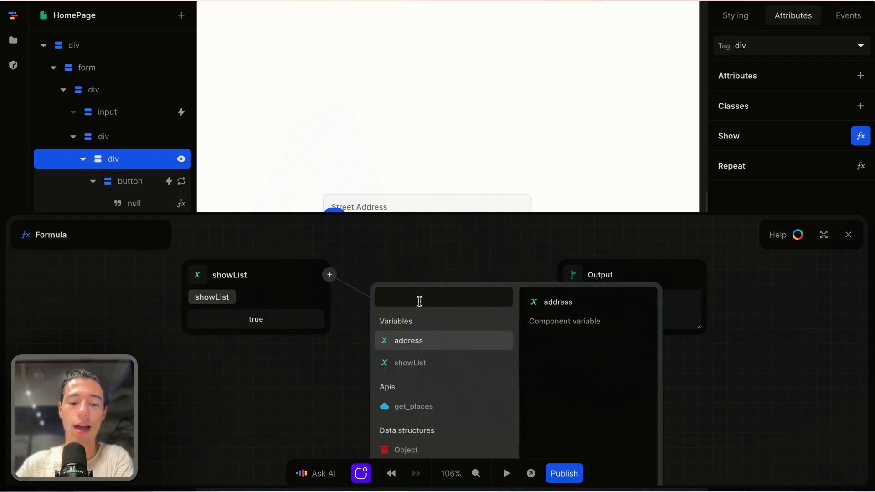
type("an")
key("BackSpace")
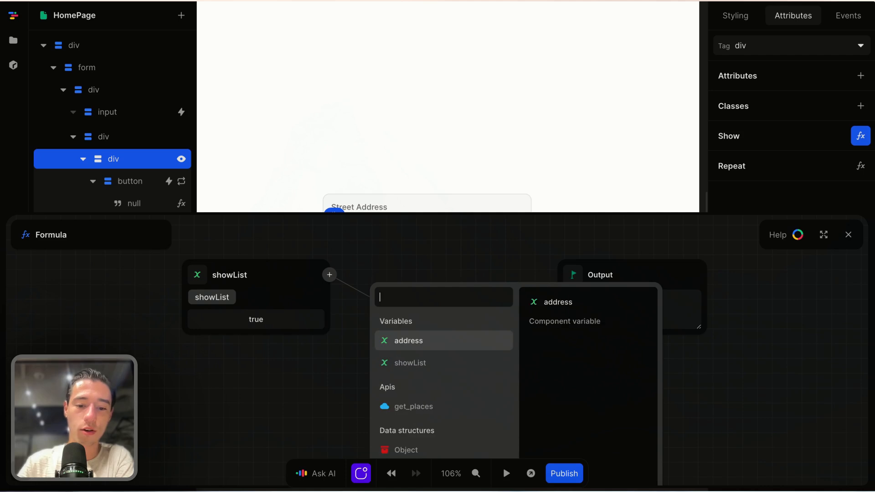
type("or")
left_click(404, 324)
left_click(371, 324)
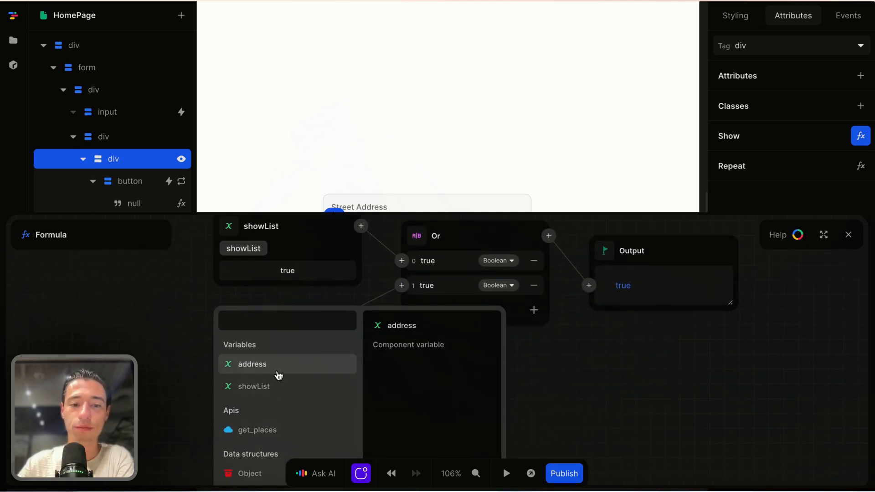
left_click(275, 367)
Step: Compare the address Size to 0 with an Equals node, then close the formula
left_click(340, 321)
type(".")
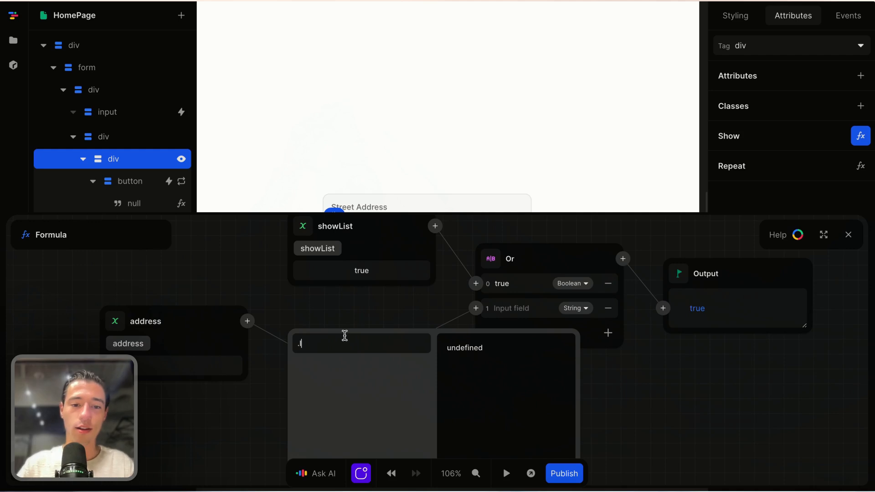
key("BackSpace")
type("si")
left_click(349, 370)
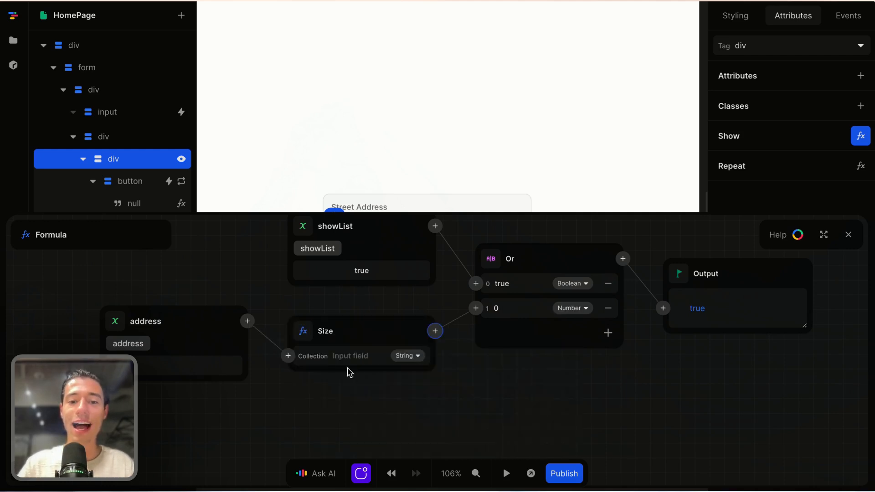
left_click(435, 332)
type("eq")
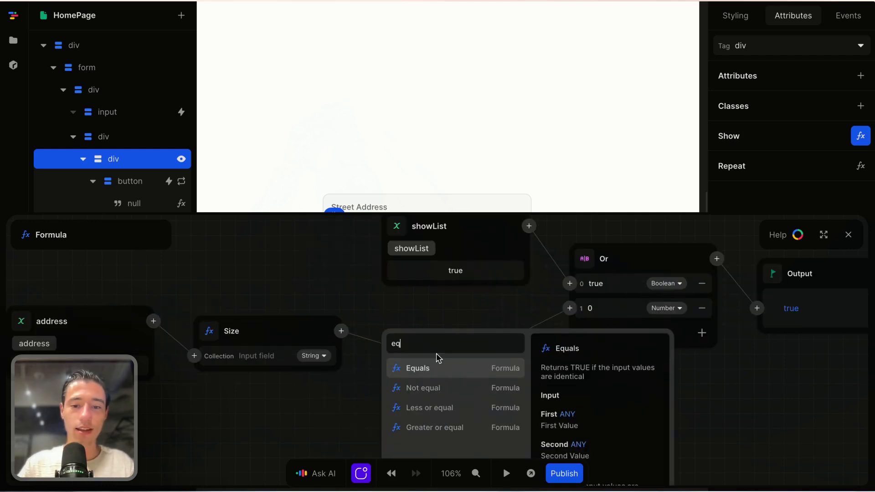
left_click(435, 366)
left_click(434, 378)
type("0")
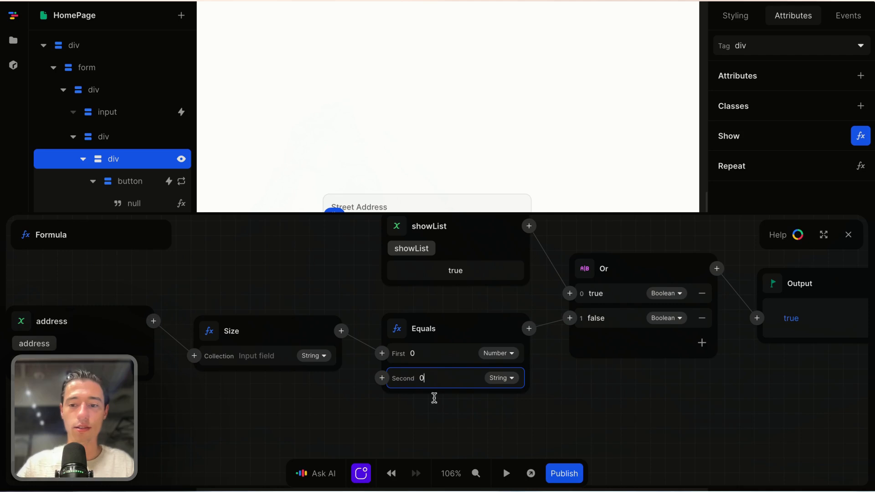
left_click(848, 235)
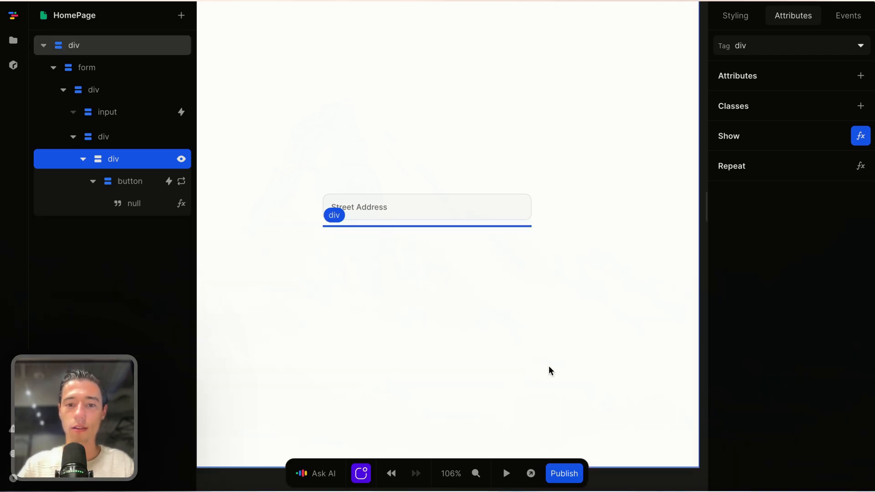
Step: Reopen the list's Show formula and insert a Not after the Equals check
left_click(545, 367)
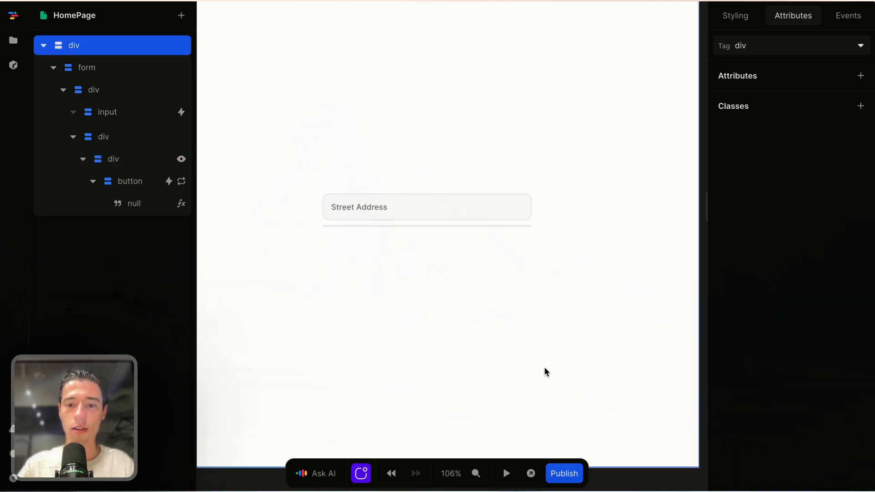
left_click(521, 225)
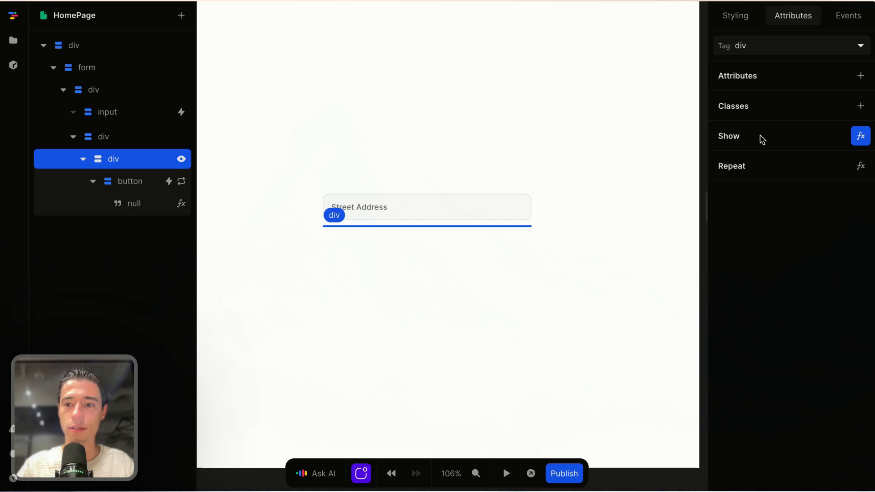
left_click(860, 136)
scroll(676, 413, "down", 1)
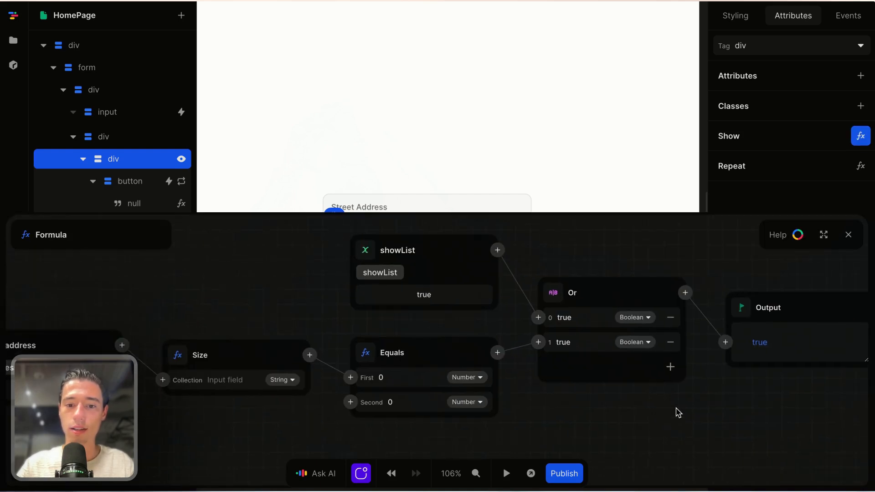
scroll(677, 413, "left", 4)
scroll(672, 422, "down", 1)
scroll(672, 422, "right", 4)
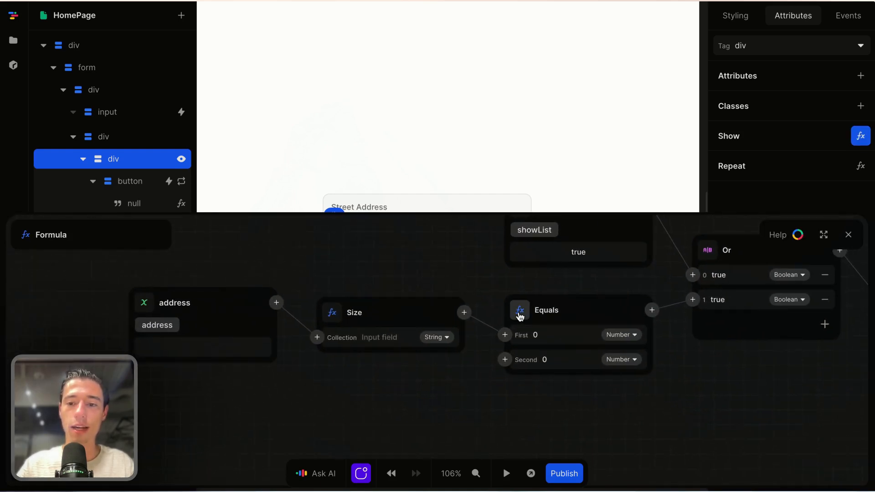
scroll(519, 304, "right", 2)
left_click(549, 315)
type("not")
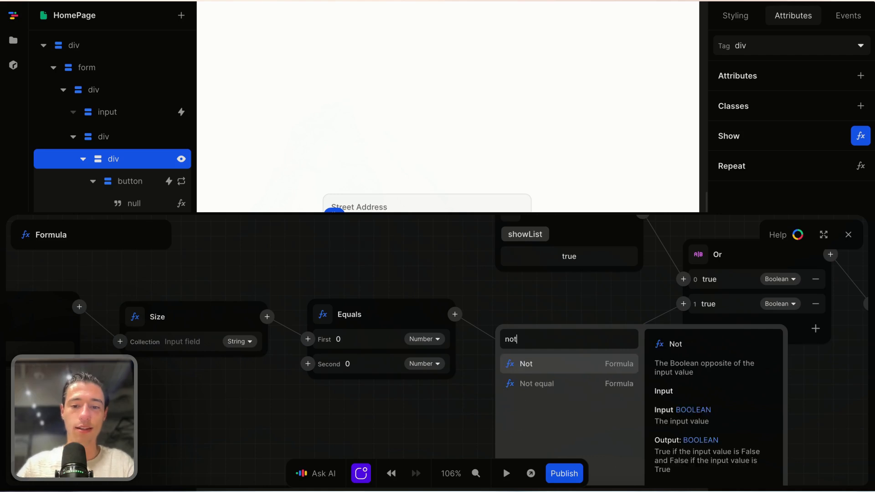
left_click(534, 364)
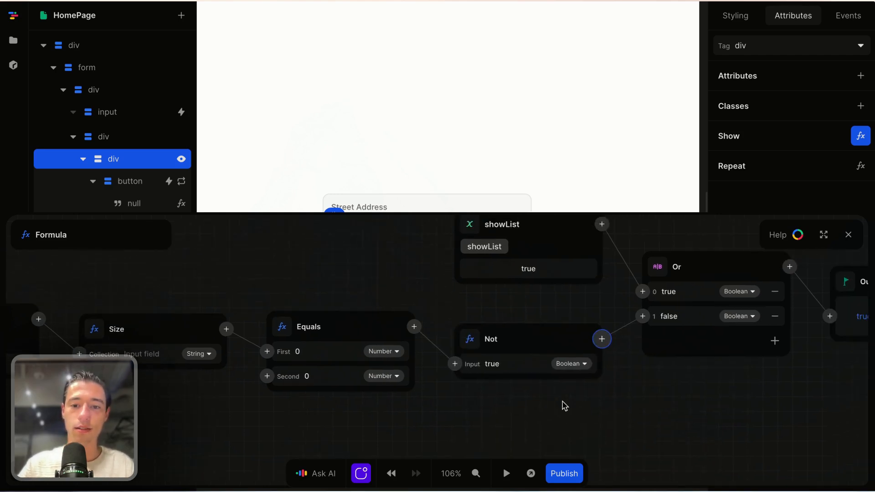
Step: Change the Or node to And, close the formula, and start the preview
scroll(565, 406, "right", 2)
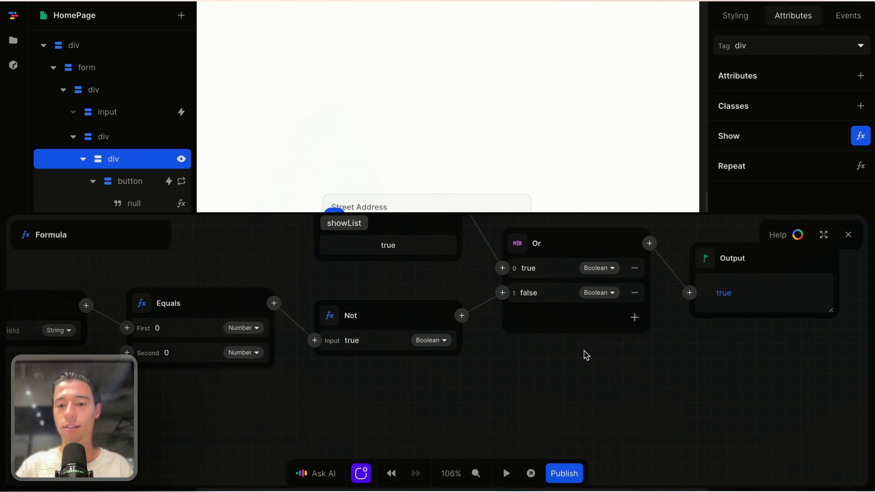
scroll(587, 355, "up", 3)
left_click(529, 313)
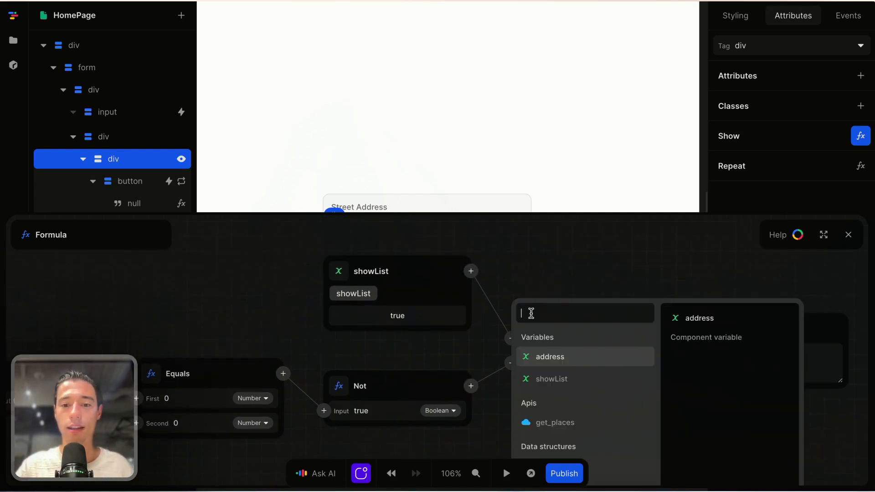
type("an")
left_click(538, 338)
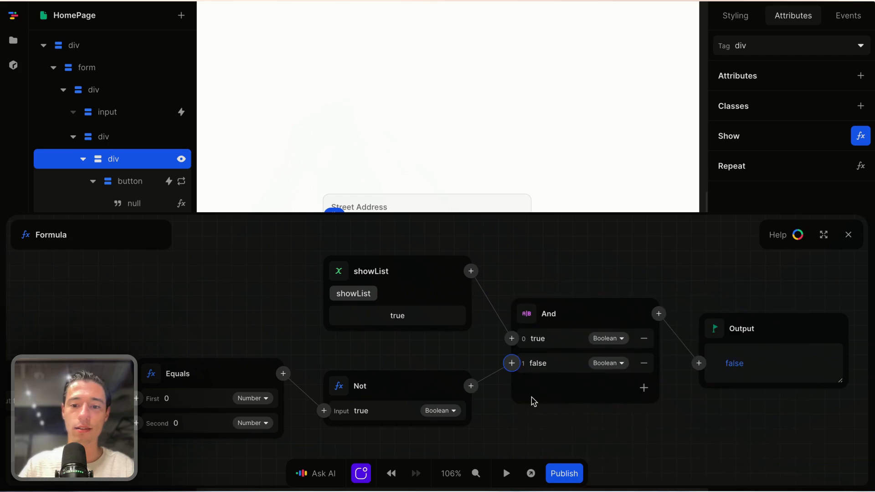
left_click(848, 235)
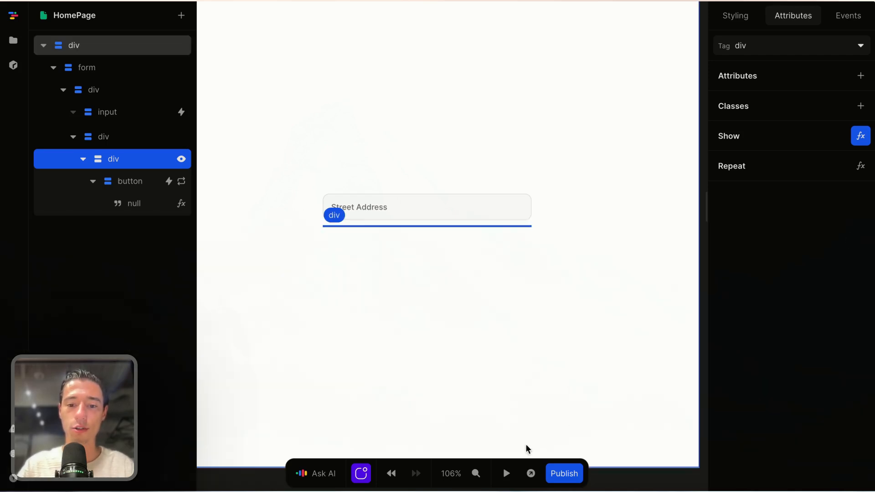
left_click(506, 473)
Step: Type 'hey', clear it and retype it in preview, then stop and reopen the Show formula
left_click(423, 207)
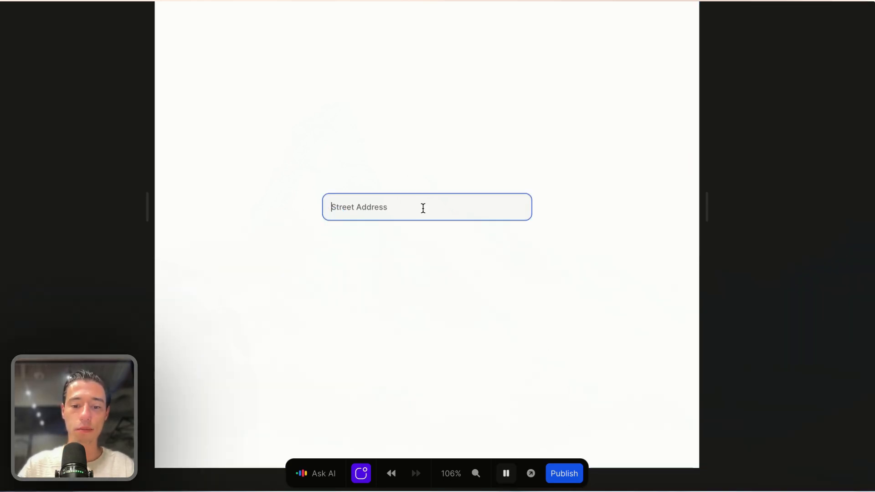
type("hey")
key("BackSpace")
key("BackSpace")
key("BackSpace")
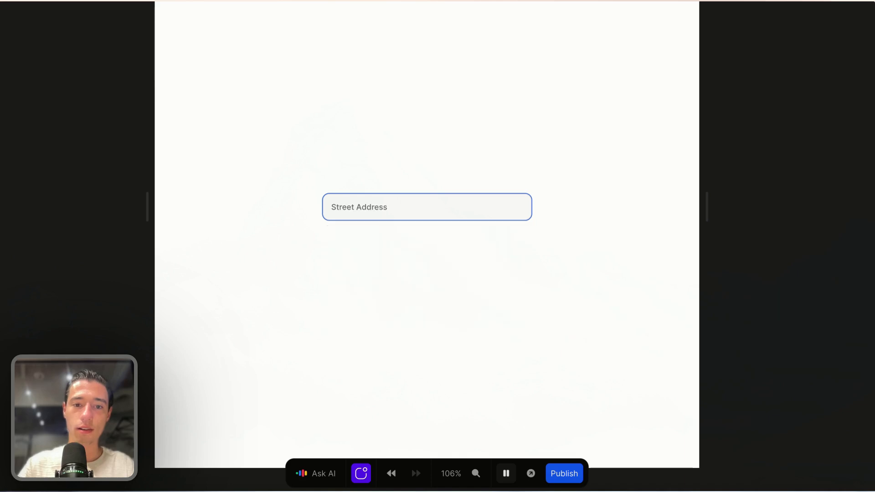
type("hey")
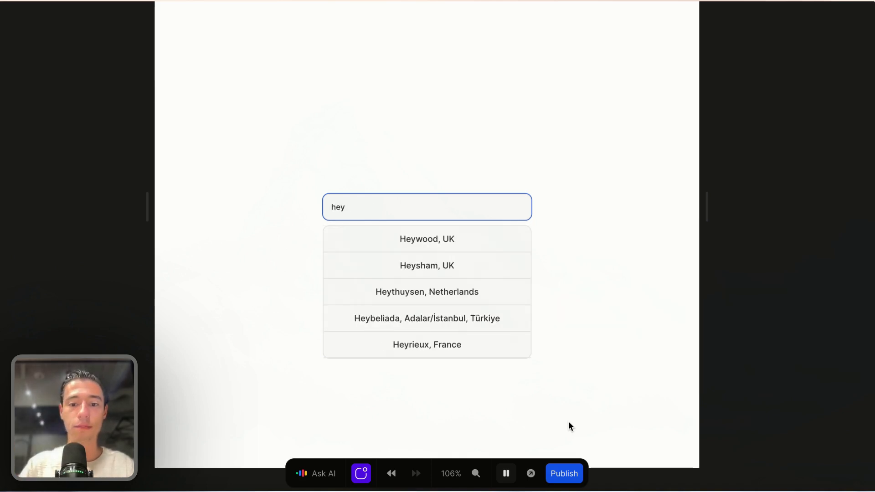
left_click(512, 475)
left_click(862, 136)
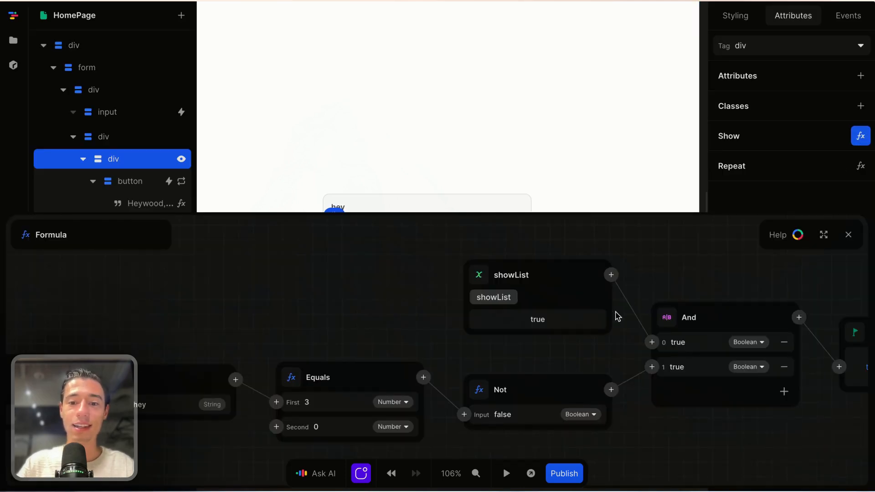
Step: Close the visibility formula and show the Street Address input's events
left_click(850, 235)
scroll(631, 290, "right", 1)
left_click(557, 255)
left_click(474, 210)
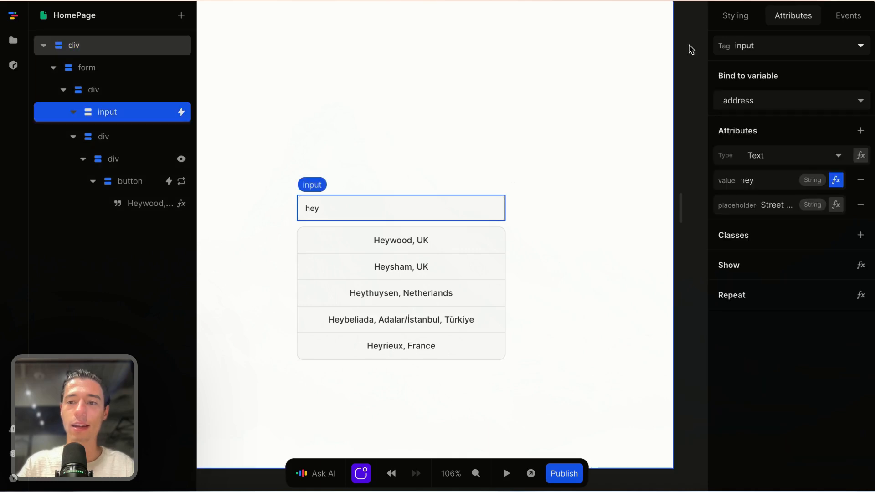
left_click(843, 15)
Step: Inspect the input workflow and its On success actions, then select the Heywood, UK suggestion button
left_click(747, 76)
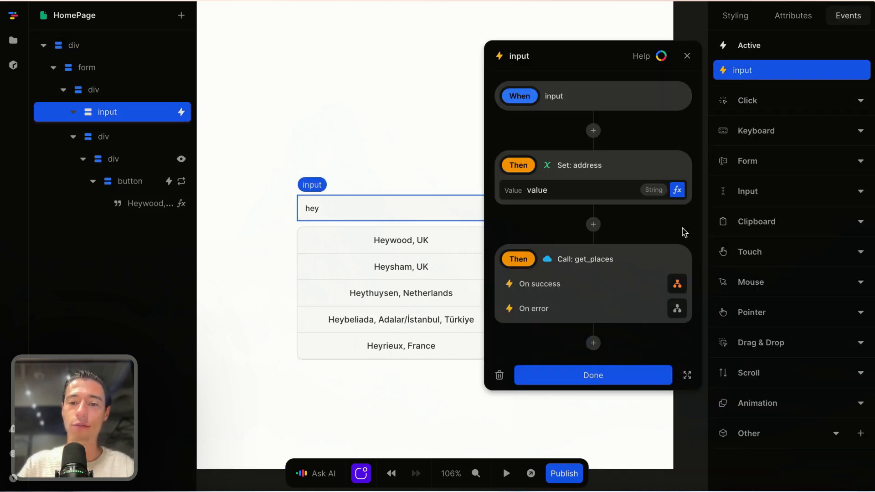
left_click(677, 285)
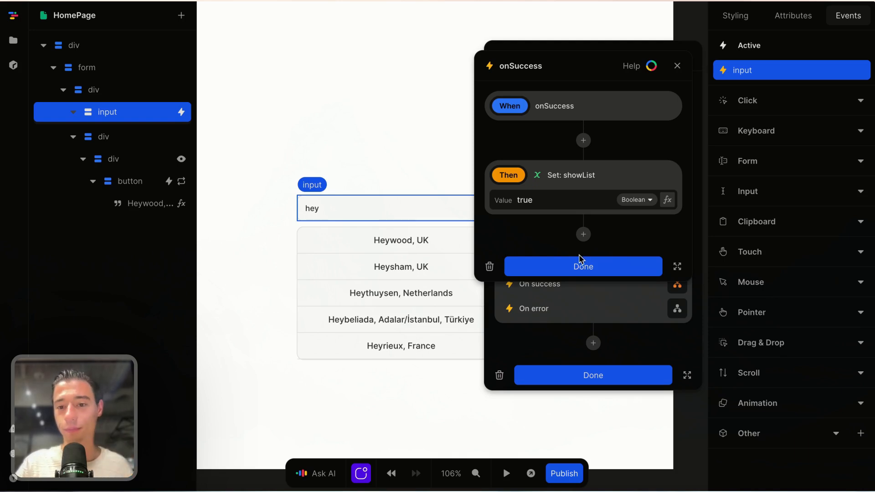
left_click(583, 268)
left_click(578, 376)
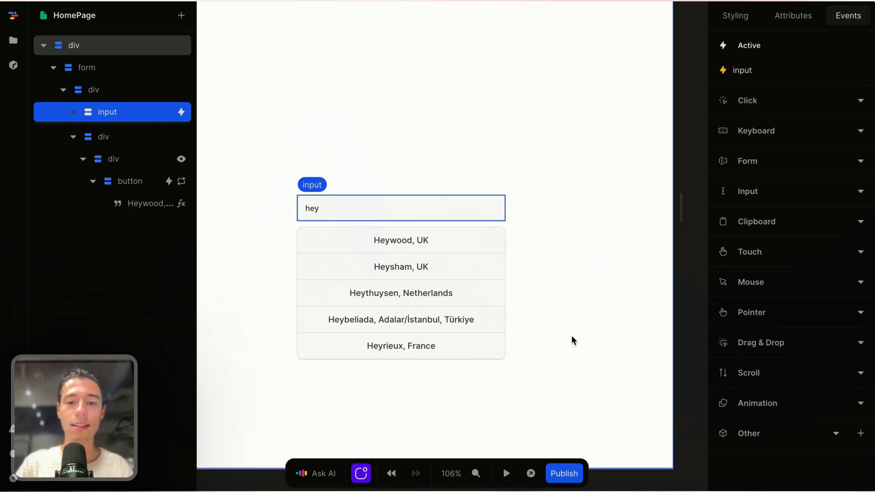
left_click(486, 240)
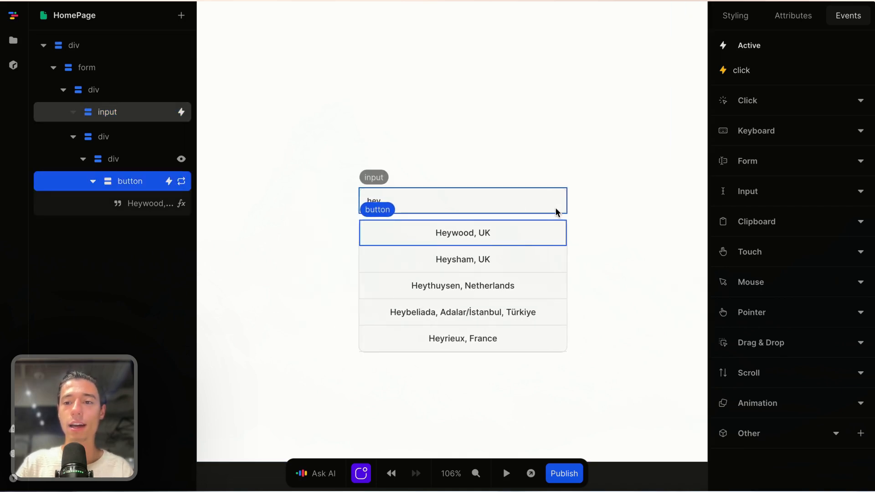
left_click(593, 236)
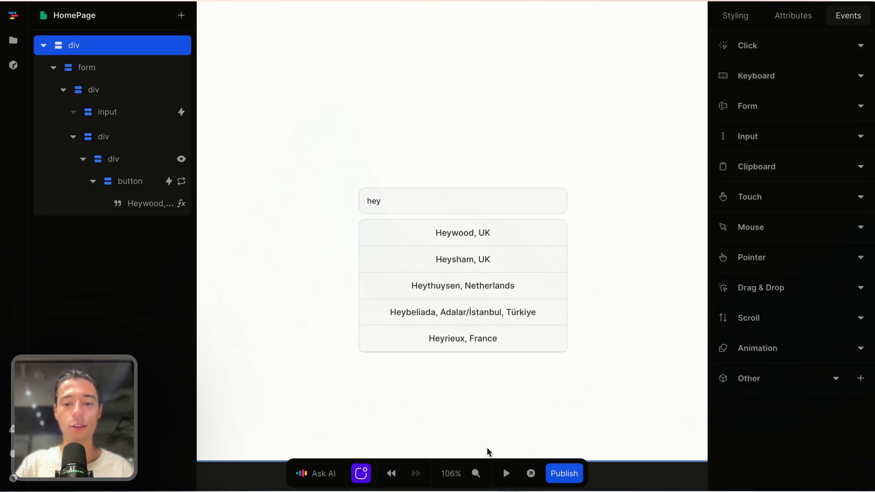
left_click(506, 473)
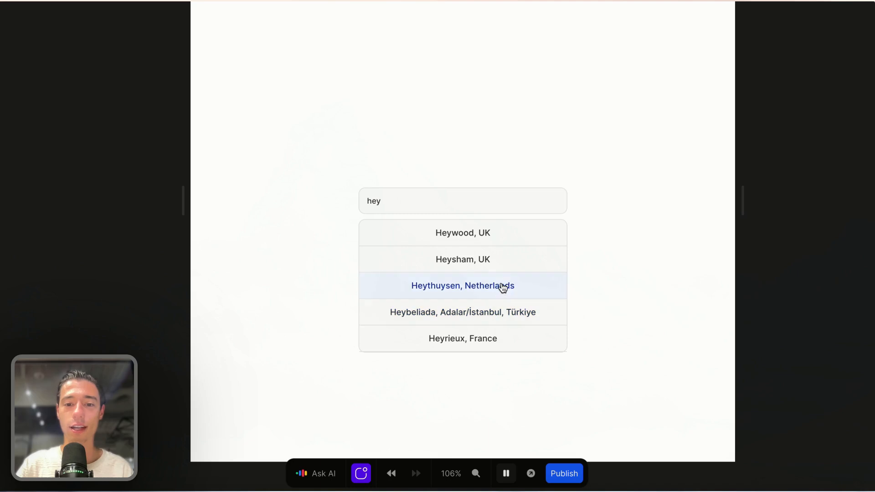
left_click(487, 344)
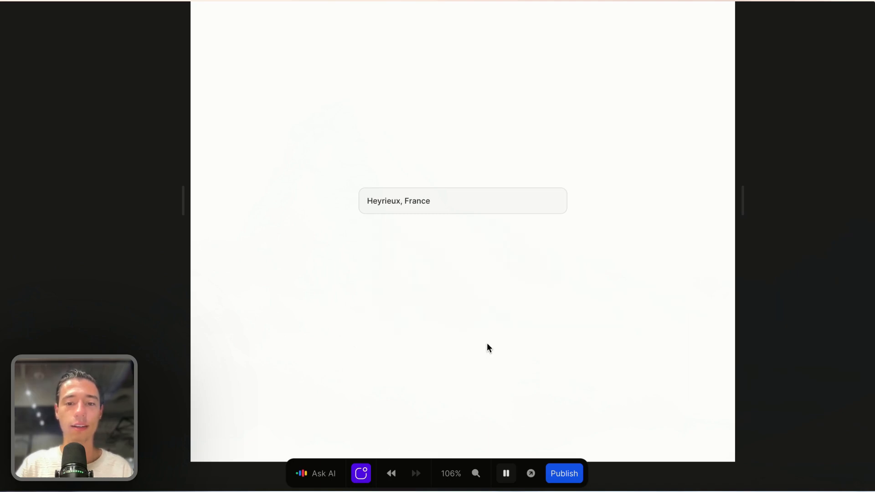
left_click(452, 200)
key("BackSpace")
key("BackSpace")
key("BackSpace")
key("BackSpace")
key("BackSpace")
key("BackSpace")
key("BackSpace")
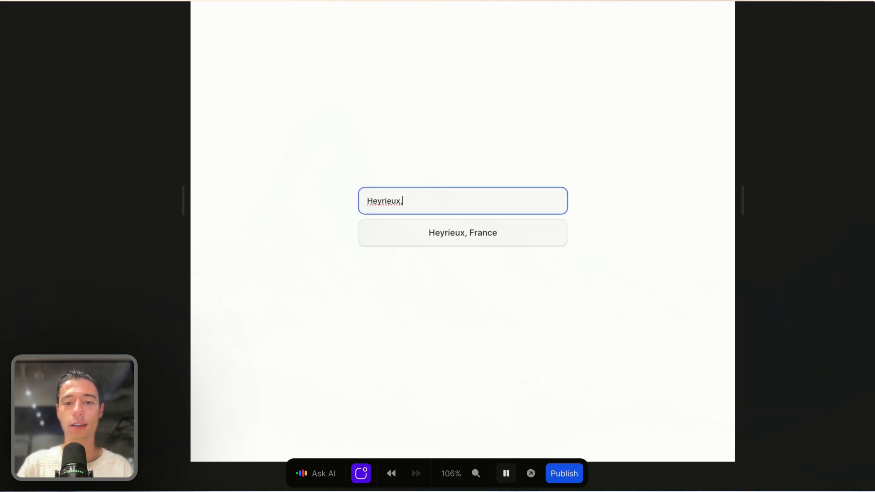
key("BackSpace")
key("BackSpace")
key("BackSpace")
key("BackSpace")
key("BackSpace")
key("BackSpace")
key("BackSpace")
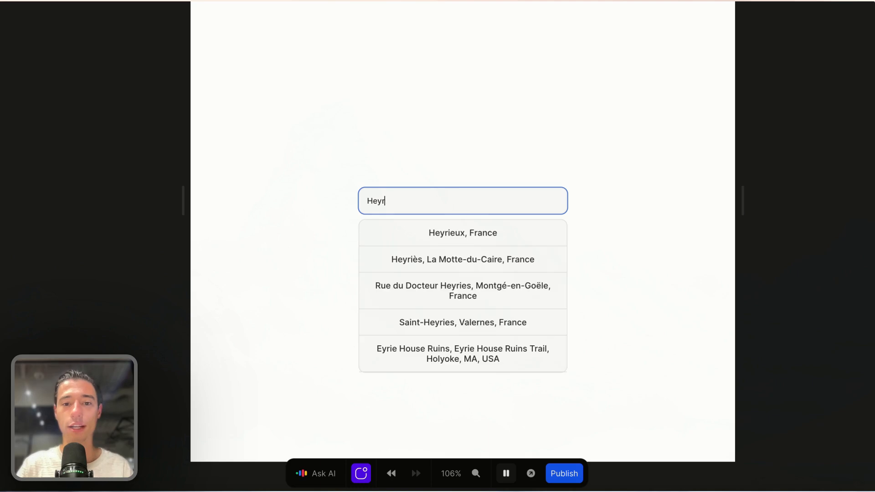
type("700")
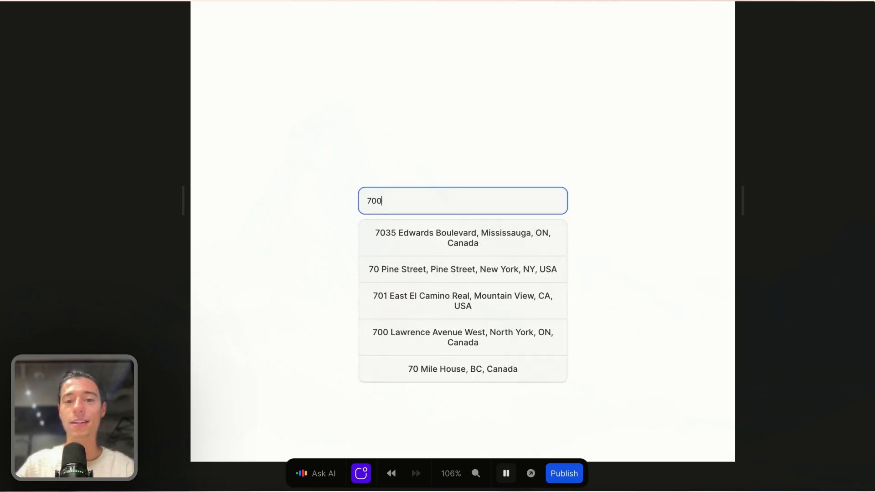
left_click(511, 323)
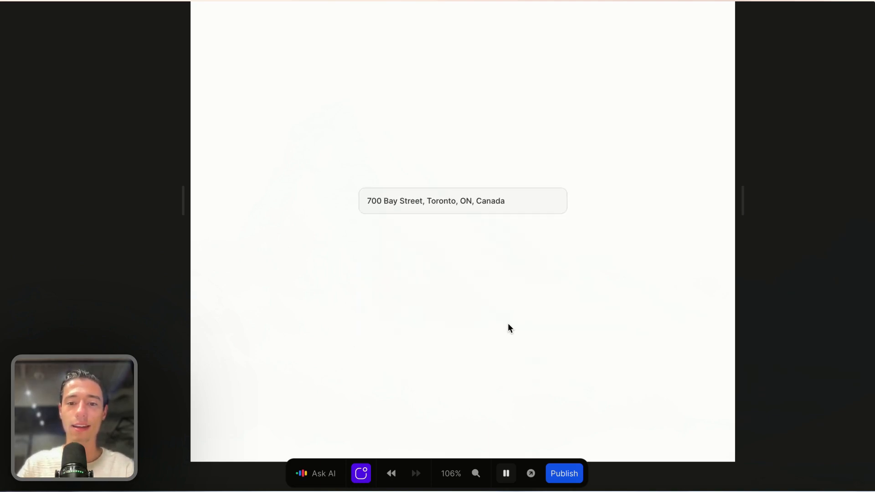
left_click(513, 201)
key("BackSpace")
key("BackSpace")
key("BackSpace")
key("BackSpace")
key("BackSpace")
key("BackSpace")
key("BackSpace")
key("BackSpace")
key("BackSpace")
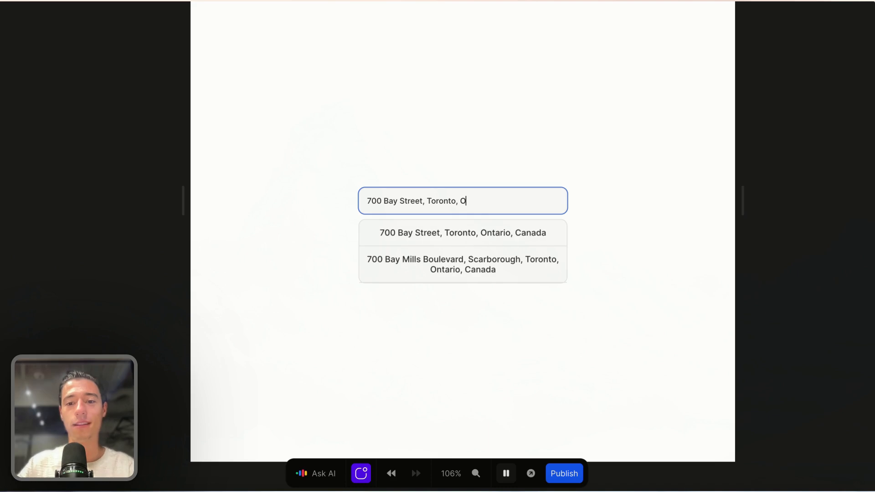
left_click(525, 267)
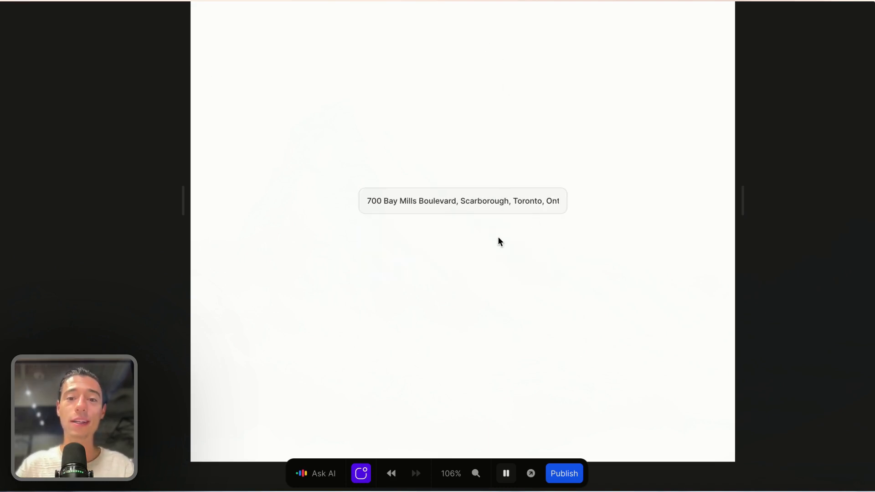
left_click(500, 482)
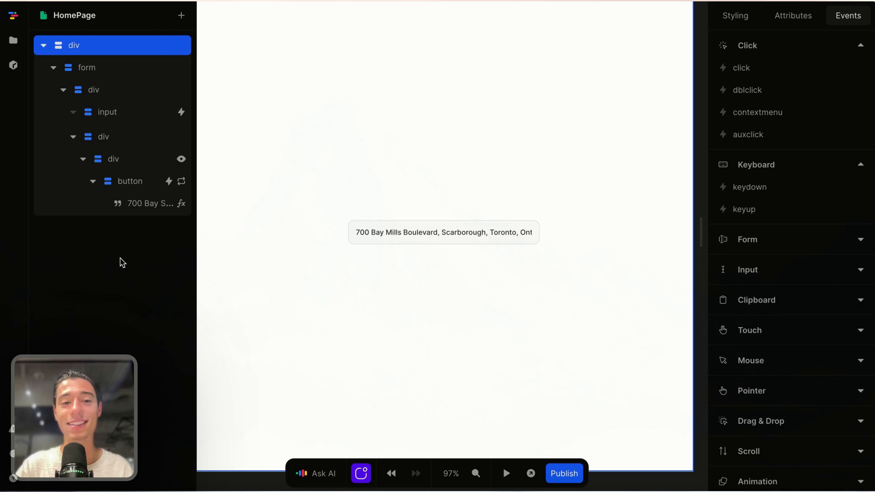
Step: Open a new Arc tab and load nocodeprocode.com by typing 'no'
mouse_move(1, 264)
left_click(40, 194)
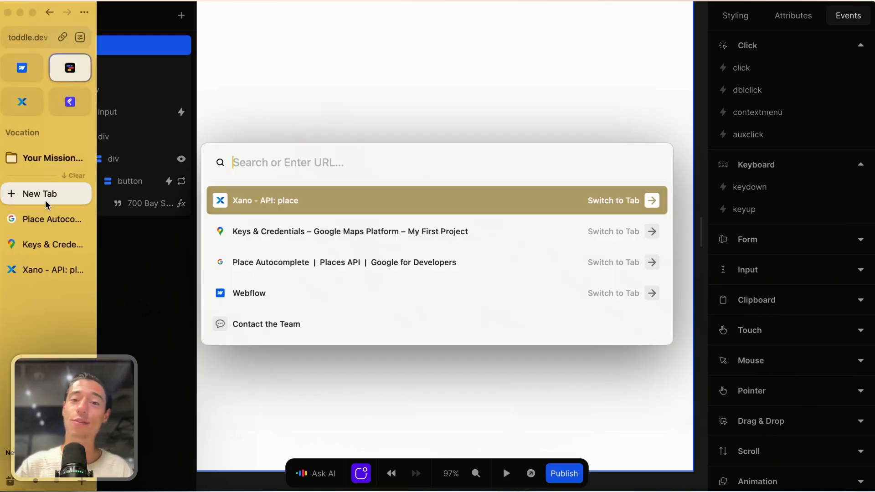
type("no")
key("Return")
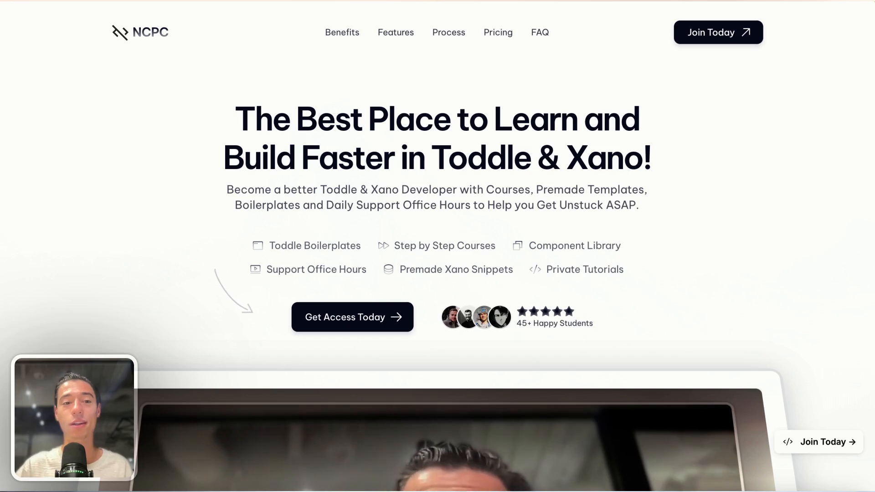
Step: Open help.nocodeprocode.com in a new tab
mouse_move(3, 193)
left_click(36, 193)
type("hel")
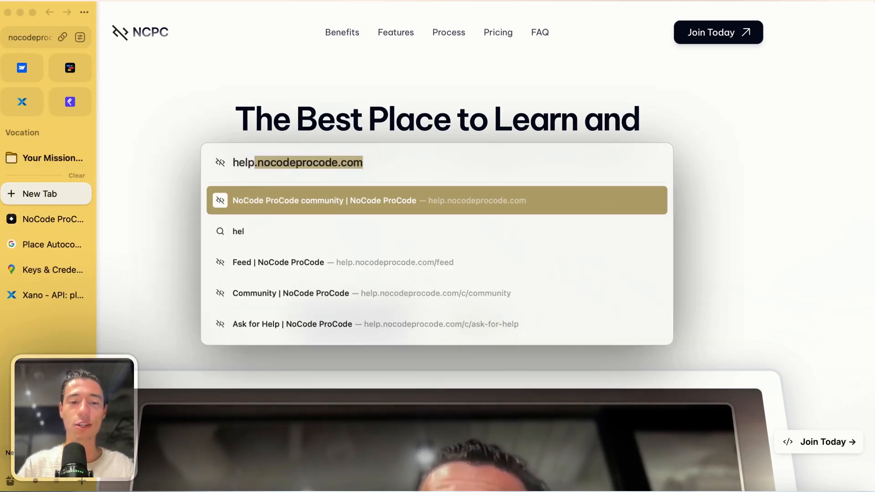
type("p.")
key("Return")
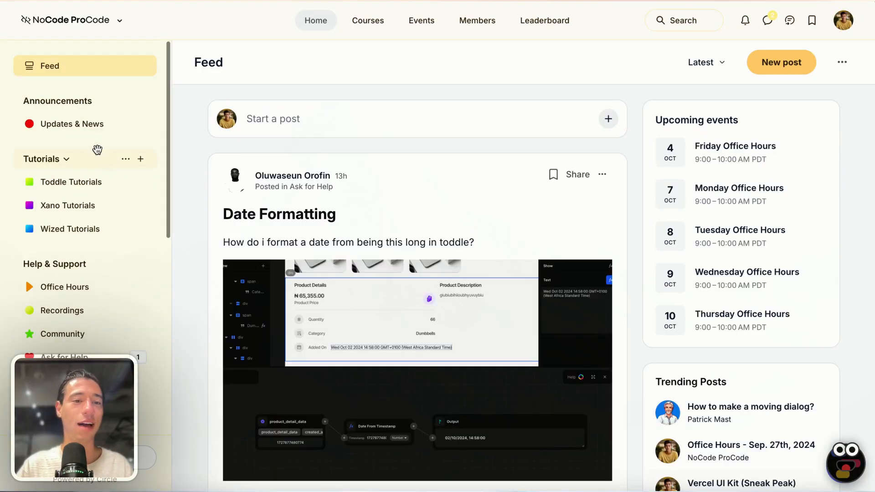
Step: Open the Toddle Tutorials space and expand, then close, the Set + Get post
left_click(86, 183)
scroll(88, 253, "down", 3)
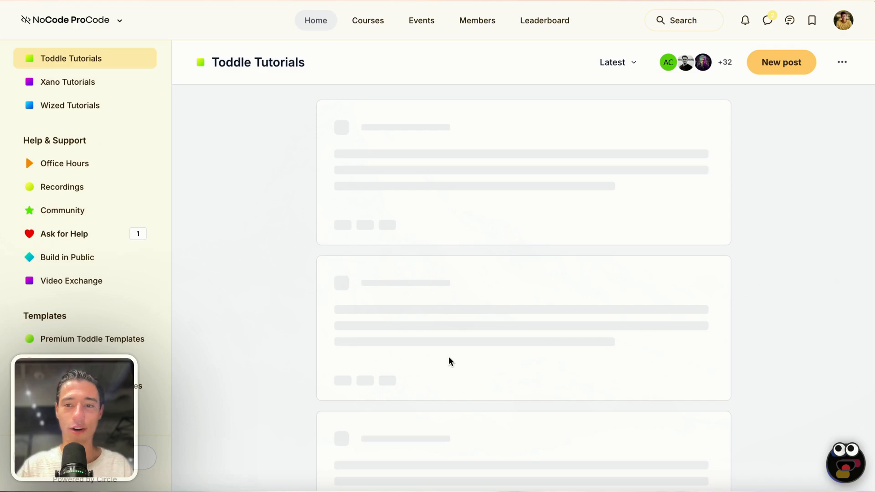
scroll(560, 209, "down", 2)
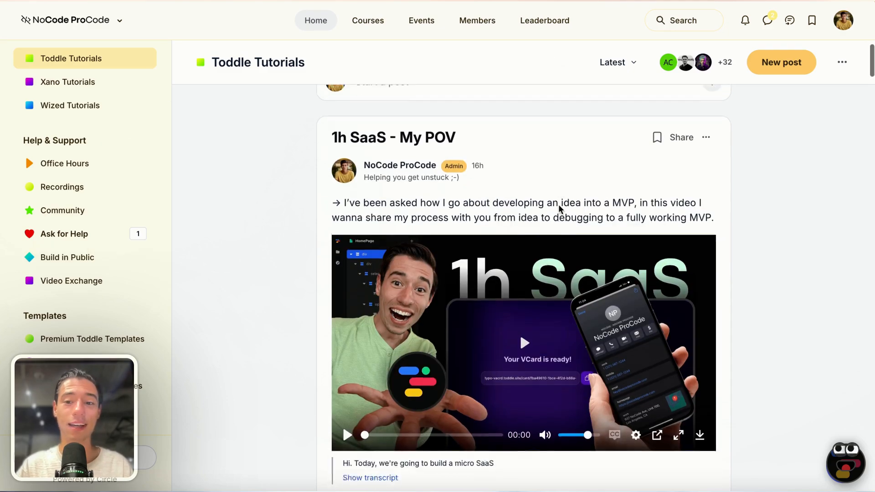
scroll(559, 208, "down", 15)
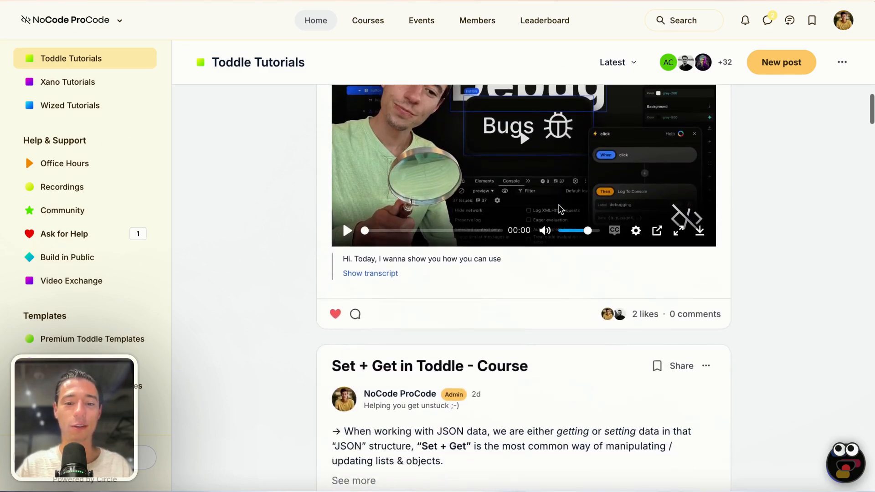
scroll(559, 208, "up", 2)
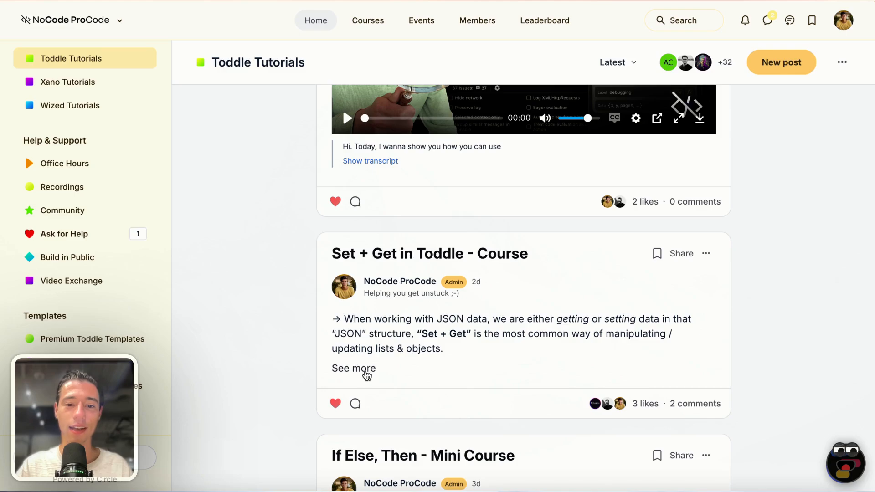
left_click(360, 369)
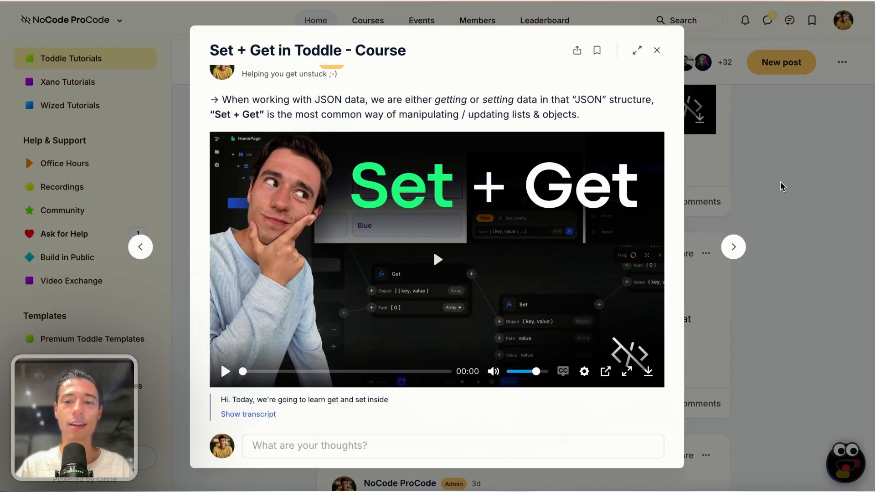
left_click(715, 213)
Step: Scroll through the remaining Toddle Tutorials posts
scroll(595, 367, "down", 8)
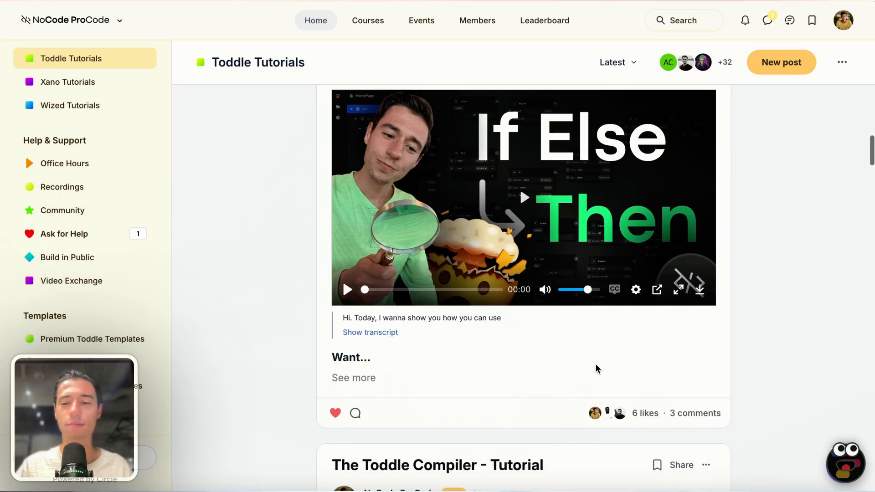
scroll(613, 309, "down", 10)
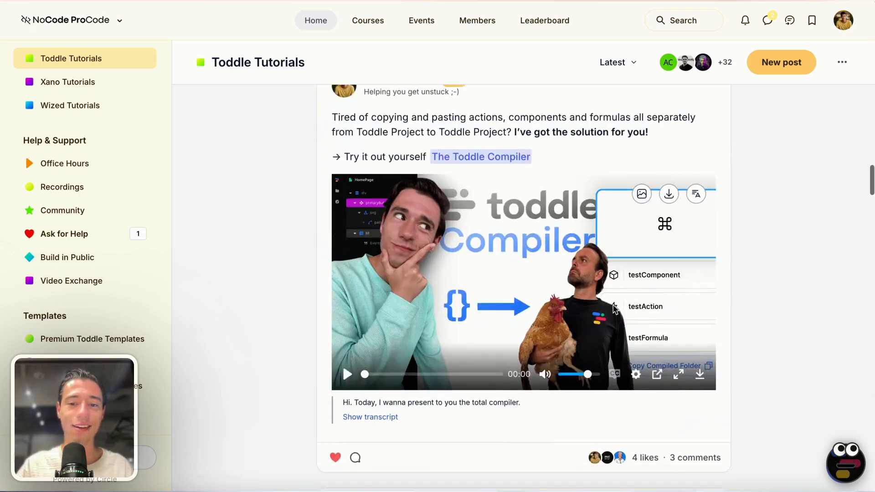
scroll(613, 309, "down", 15)
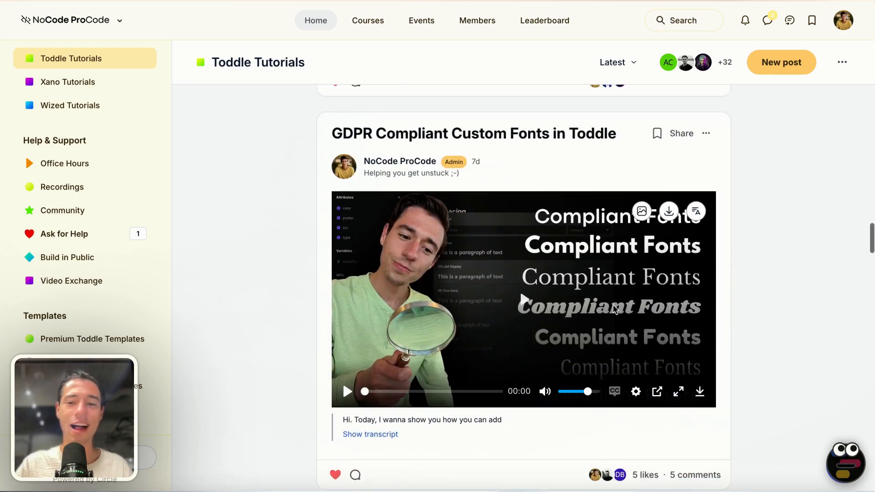
scroll(613, 309, "down", 7)
scroll(614, 310, "up", 6)
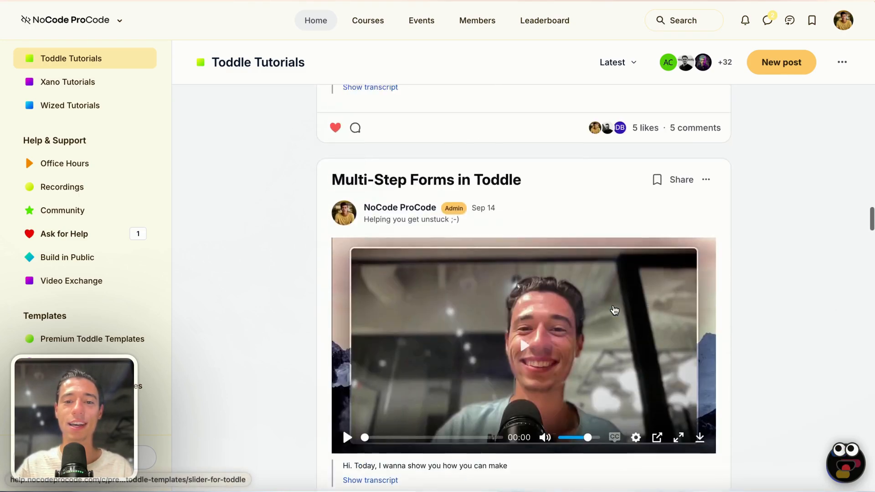
scroll(614, 309, "down", 20)
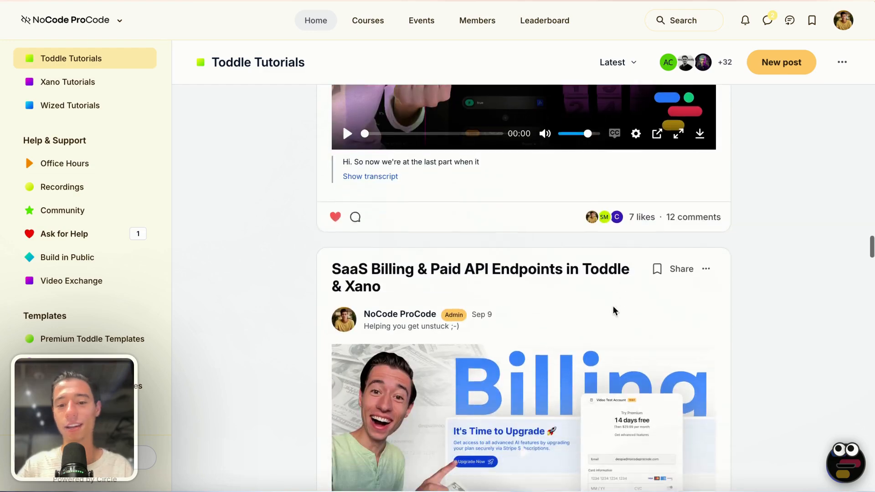
scroll(614, 309, "down", 16)
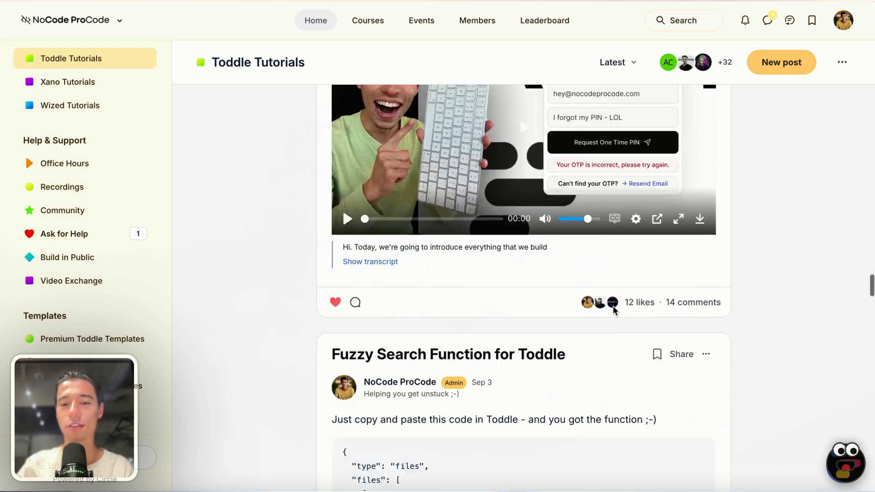
scroll(613, 310, "down", 15)
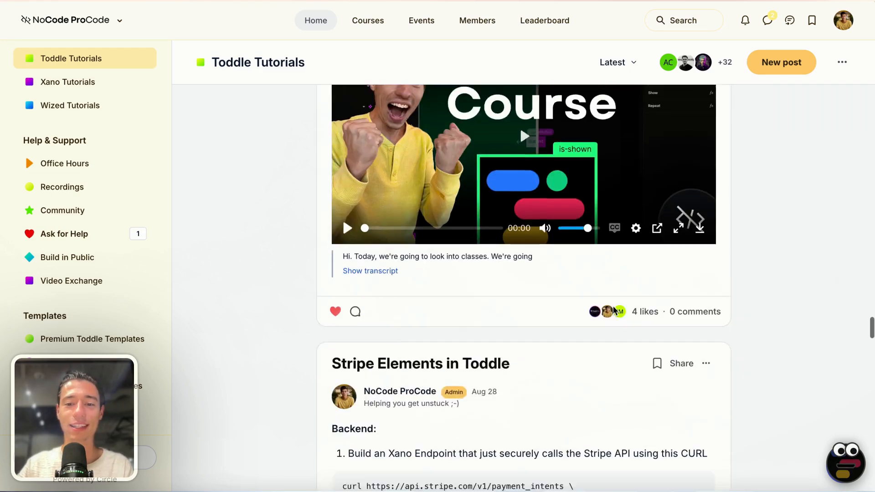
scroll(614, 310, "down", 10)
scroll(613, 310, "up", 2)
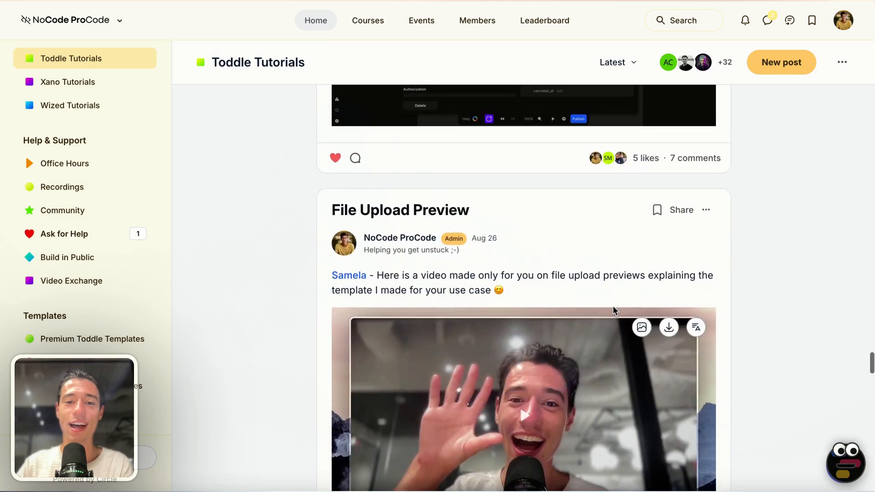
scroll(614, 310, "down", 8)
scroll(614, 311, "down", 10)
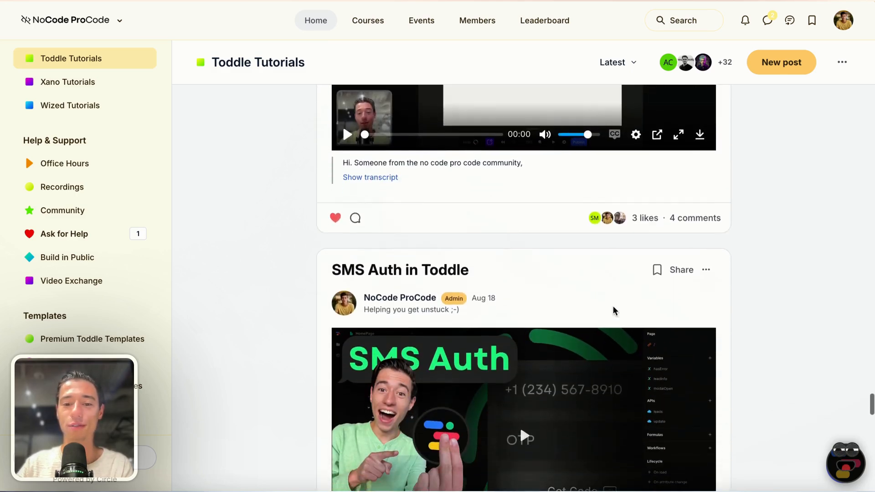
scroll(613, 311, "down", 10)
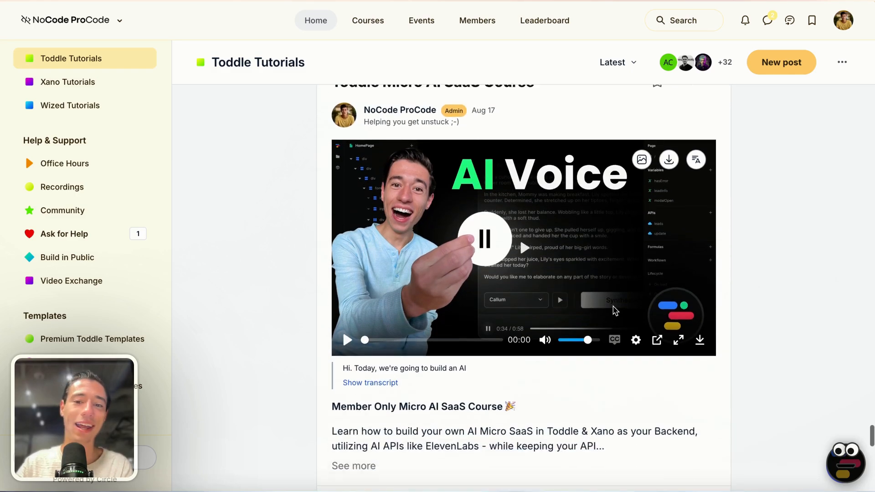
scroll(614, 310, "down", 8)
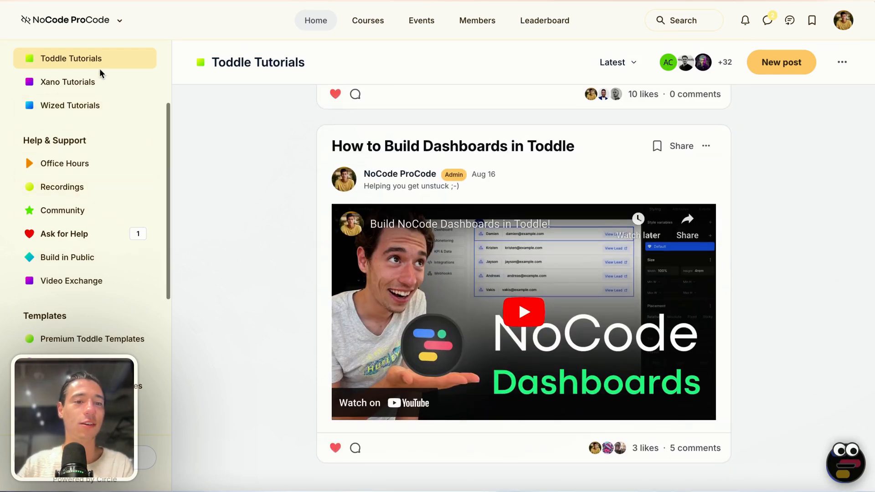
Step: Switch to the Xano Tutorials space and scroll through its feed of posts
left_click(84, 82)
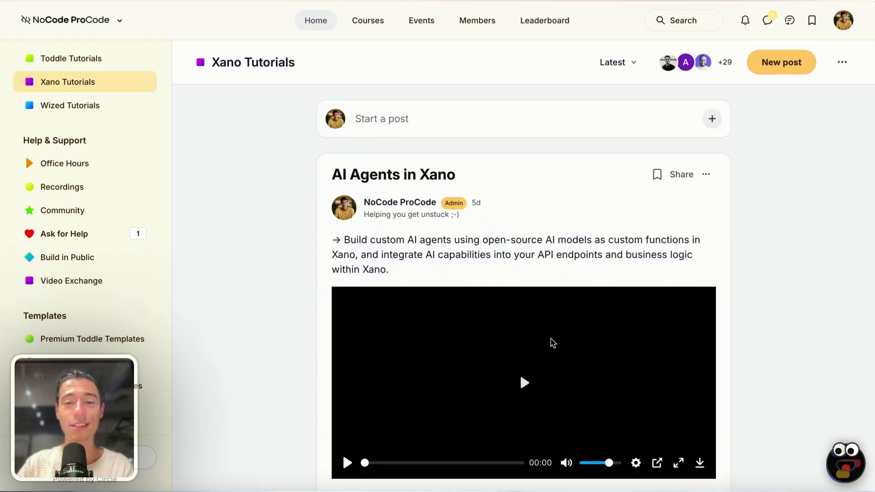
scroll(553, 343, "down", 15)
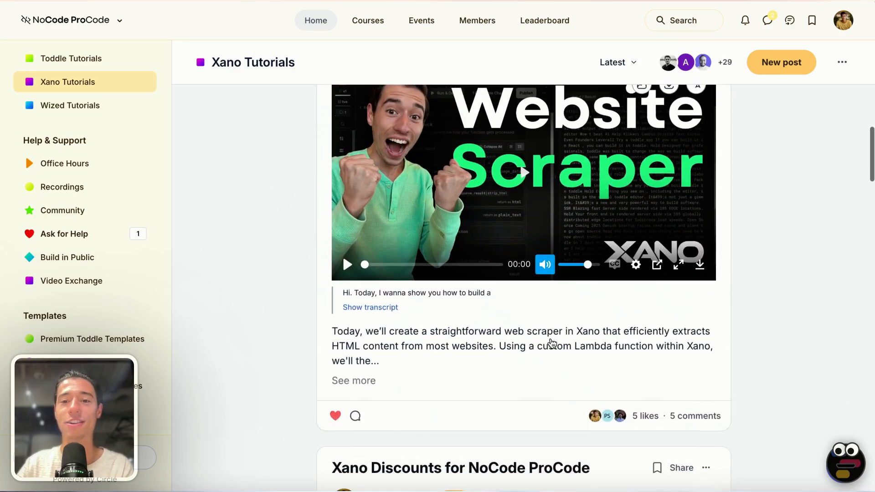
scroll(551, 343, "down", 8)
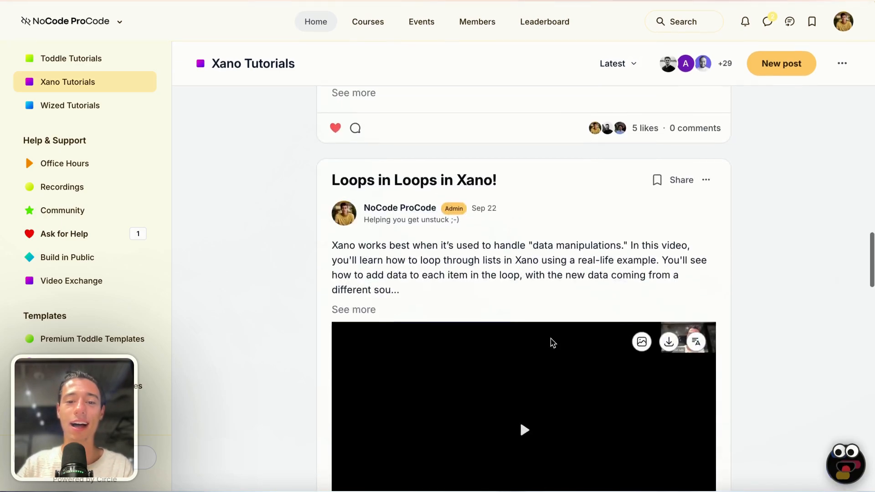
scroll(380, 303, "up", 2)
Step: Expand a Xano post to read it, close it, then scroll further down the list
left_click(359, 317)
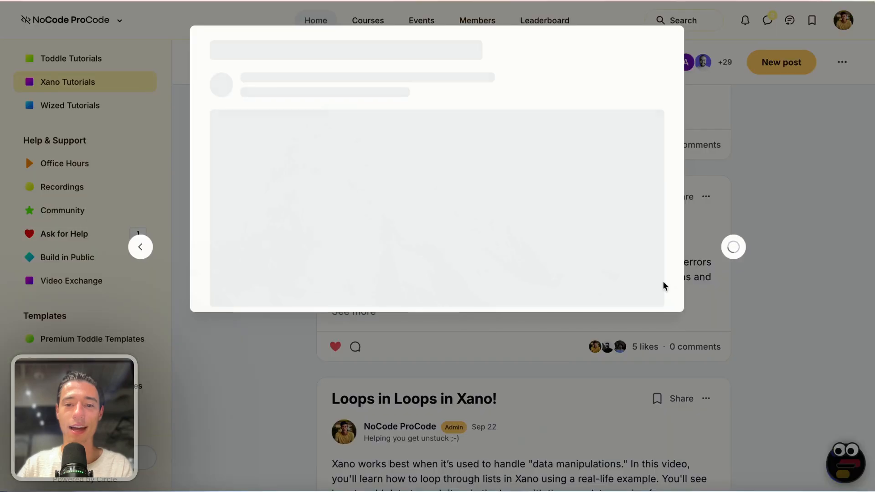
left_click(799, 173)
scroll(650, 330, "down", 20)
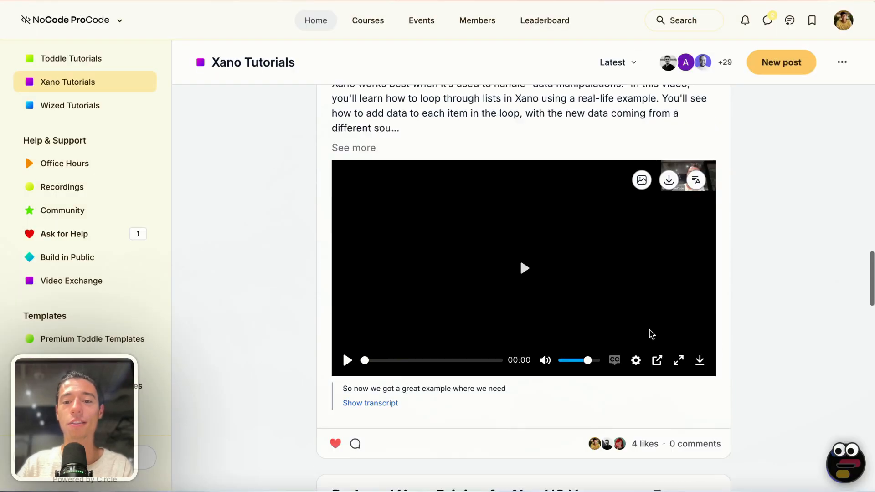
scroll(652, 335, "down", 17)
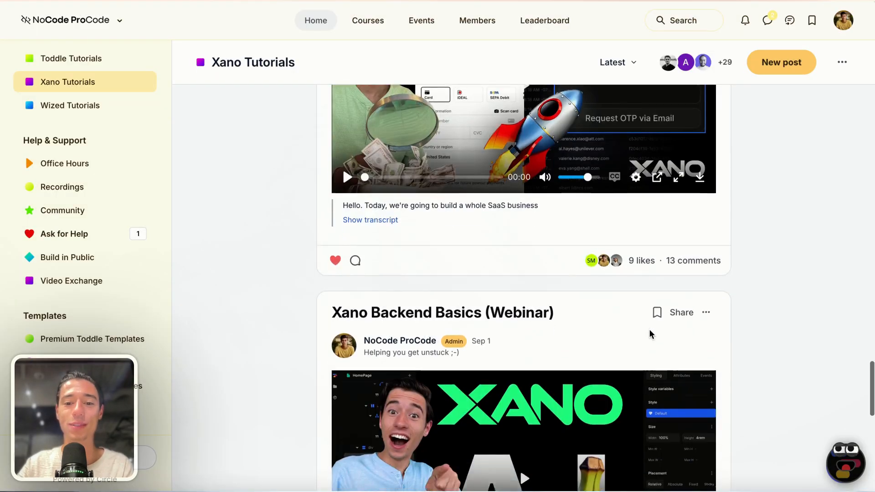
scroll(651, 335, "down", 3)
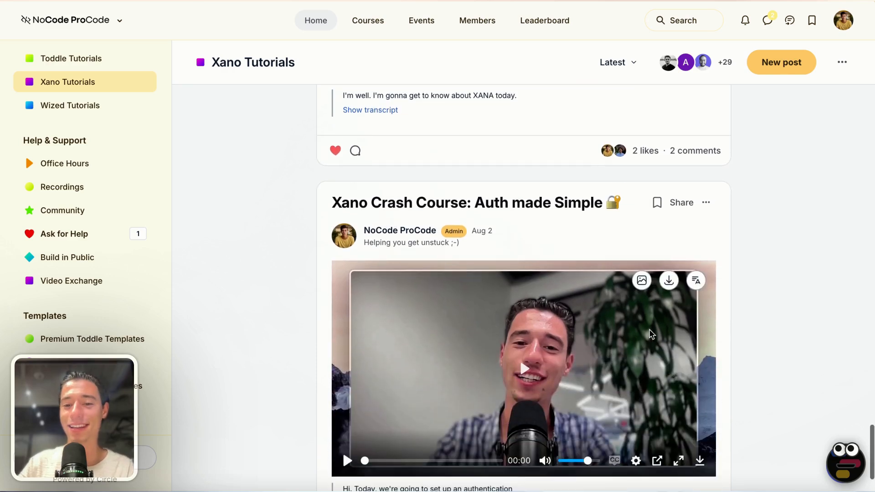
scroll(89, 343, "down", 2)
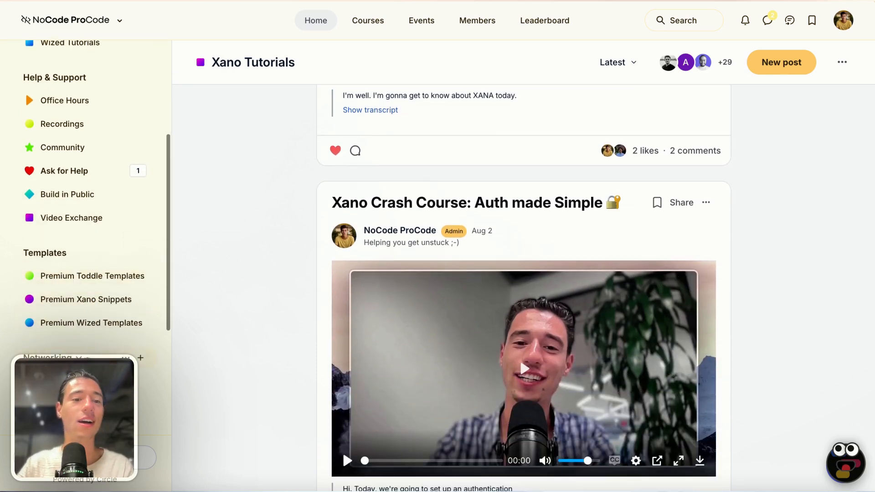
scroll(79, 311, "down", 5)
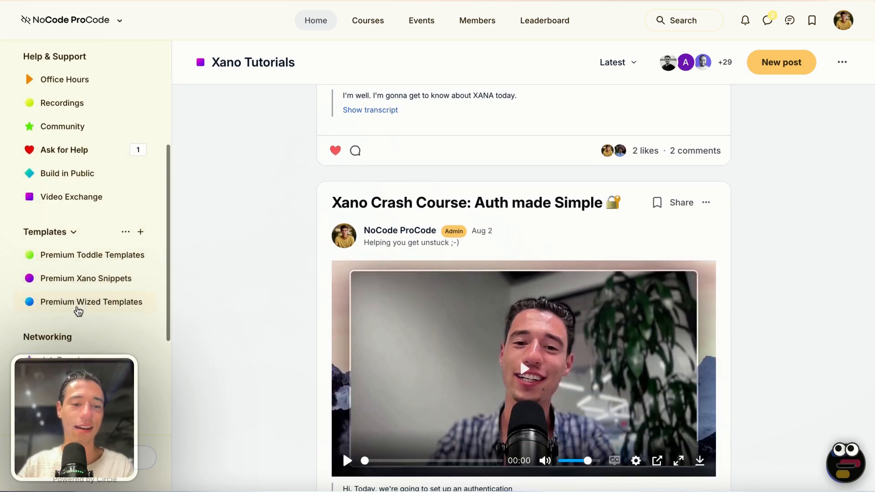
scroll(88, 144, "up", 6)
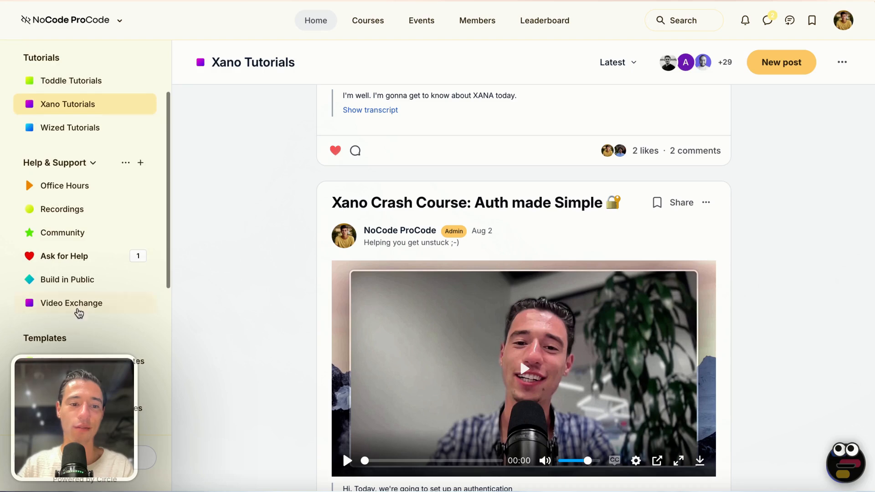
Step: Open Premium Toddle Templates and scroll past 'The Frame - SaaS Boilerplate' to the Stripe Payment Element post
left_click(80, 360)
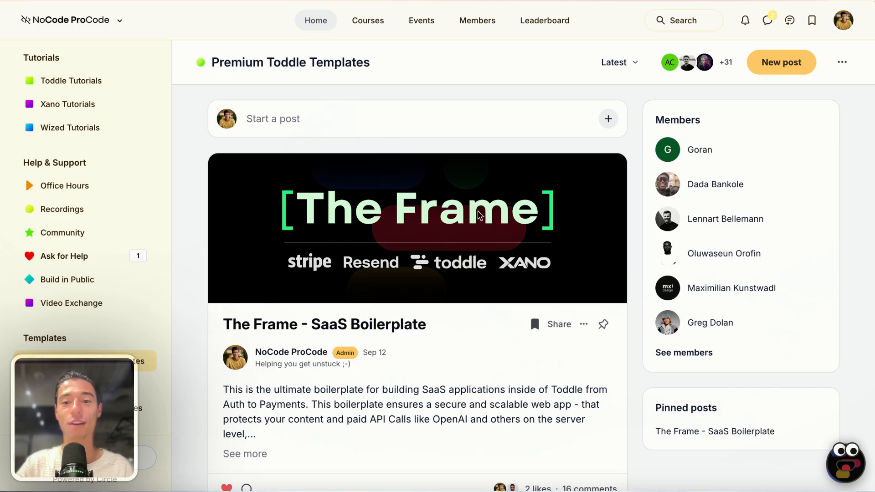
scroll(366, 226, "down", 10)
scroll(333, 227, "up", 2)
scroll(398, 272, "up", 8)
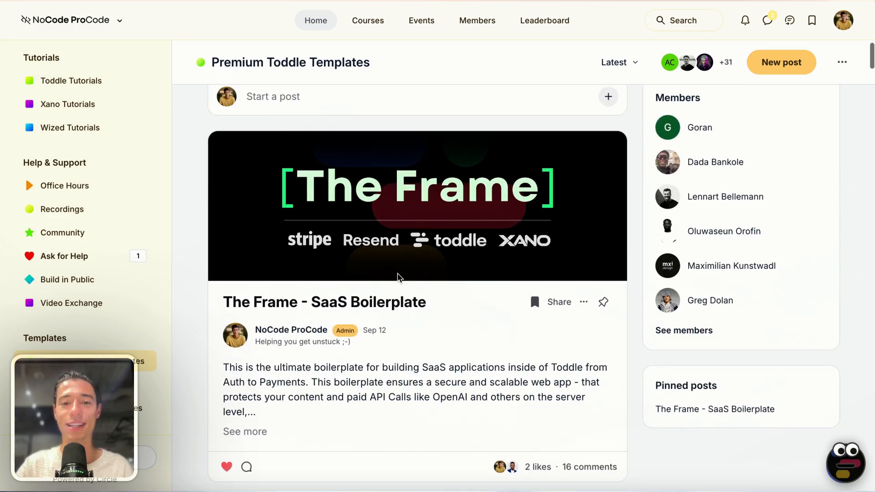
scroll(387, 263, "down", 8)
scroll(387, 266, "down", 2)
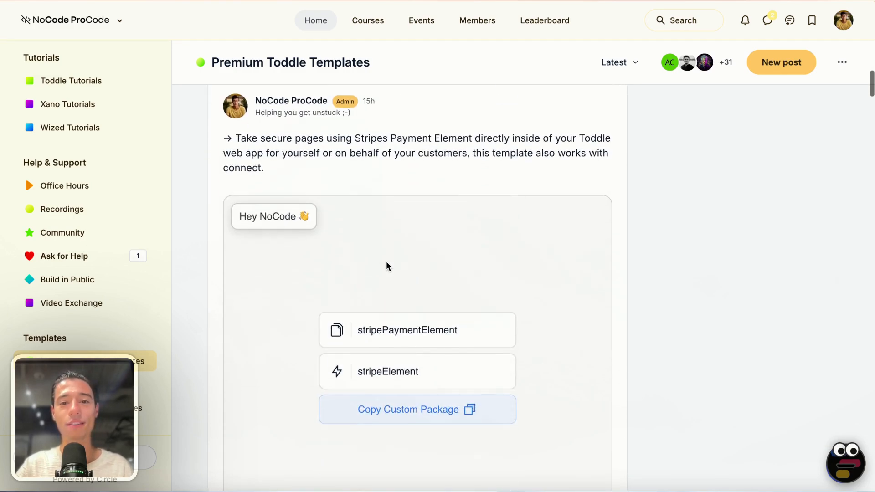
scroll(386, 266, "up", 2)
scroll(477, 260, "down", 4)
scroll(478, 260, "down", 1)
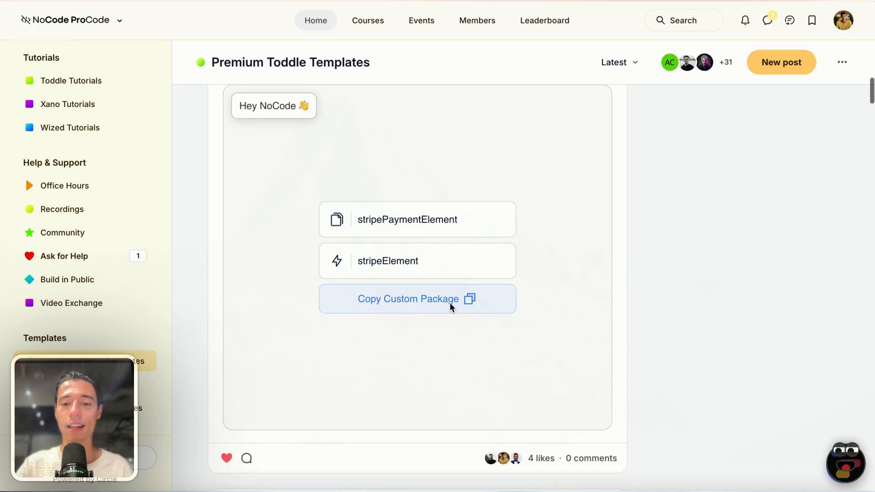
Step: Back in the Toddle editor, reopen the stripePaymentElement component and glance at its amount attribute
mouse_move(77, 102)
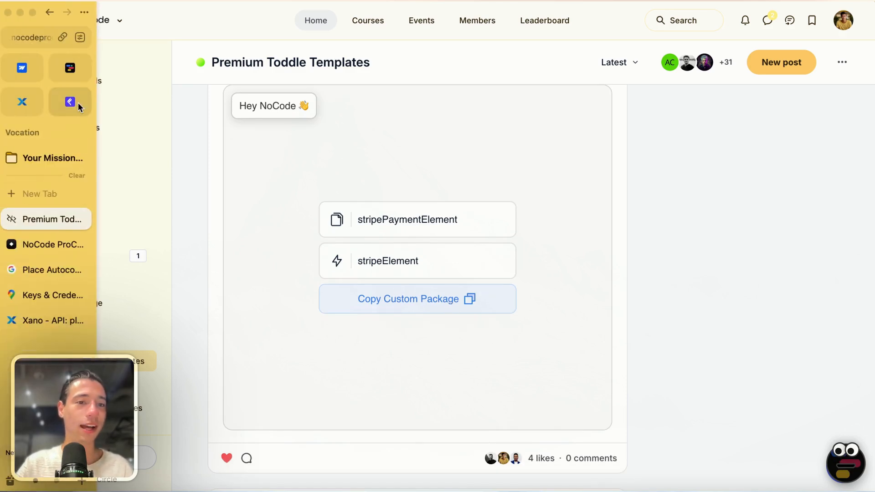
left_click(69, 68)
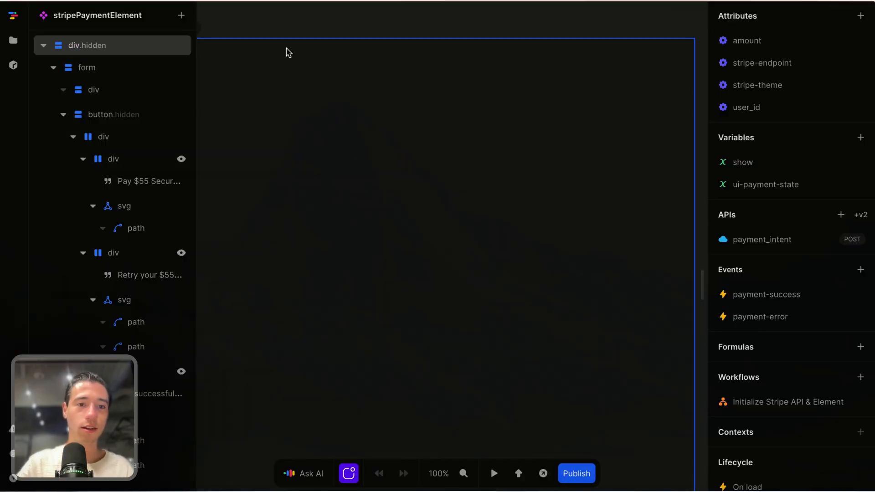
left_click(14, 41)
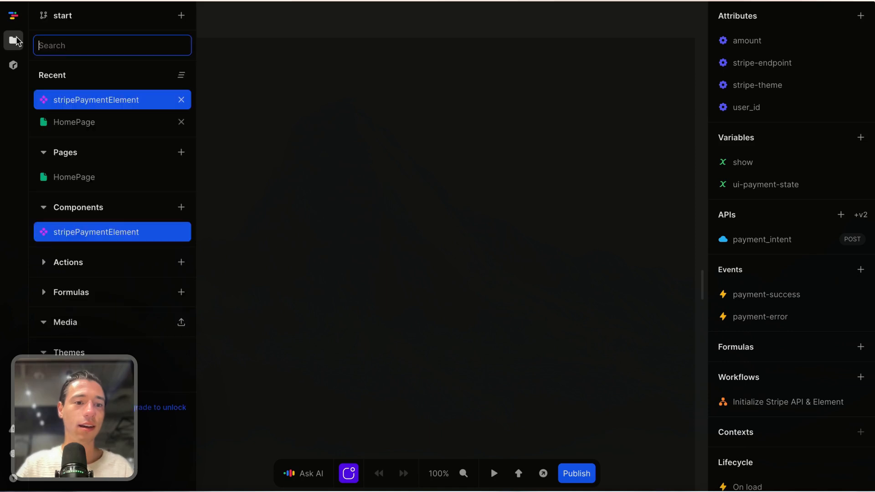
left_click(113, 235)
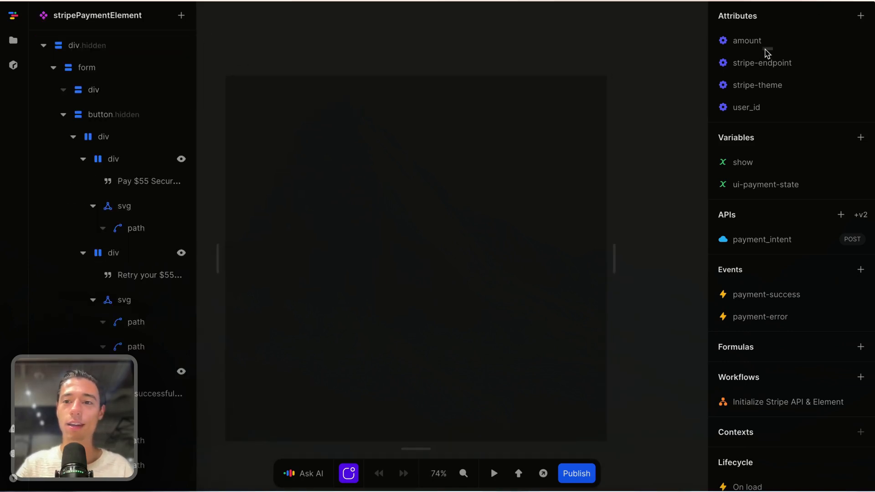
left_click(756, 43)
left_click(615, 19)
Step: Reload the editor page so the Stripe card payment form with 'Pay $55 Securely' renders
mouse_move(2, 27)
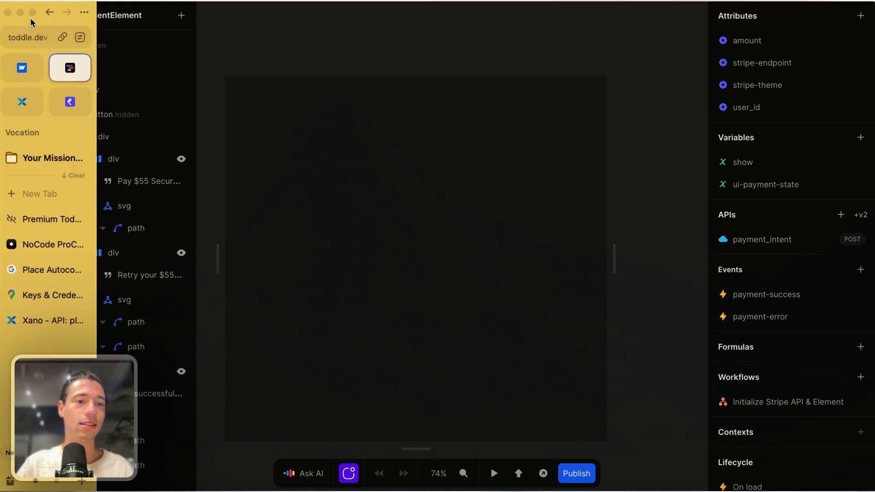
left_click(29, 39)
key("Escape")
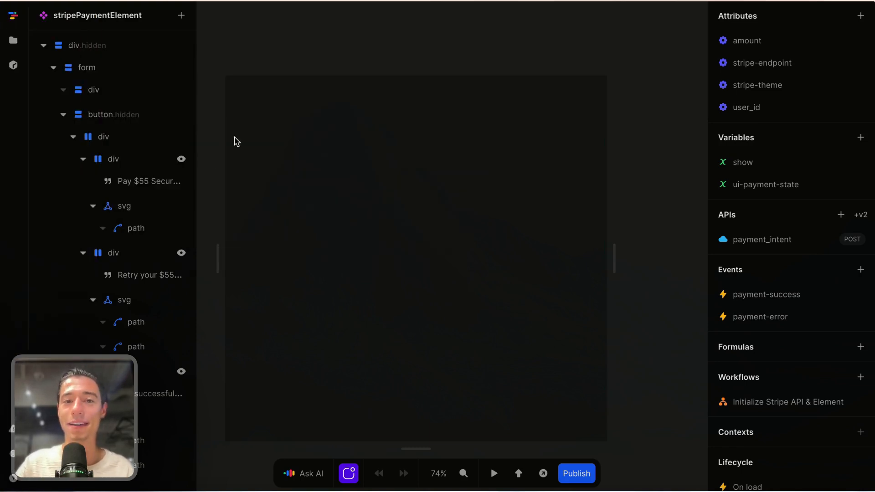
key("super+r")
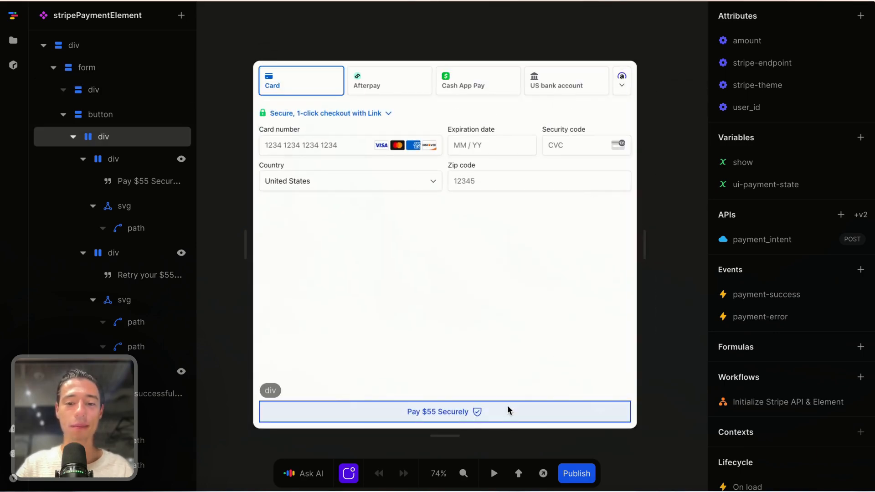
Step: Drag the canvas handles to make the payment form preview narrower and 440px tall
left_click_drag(458, 436, 458, 242)
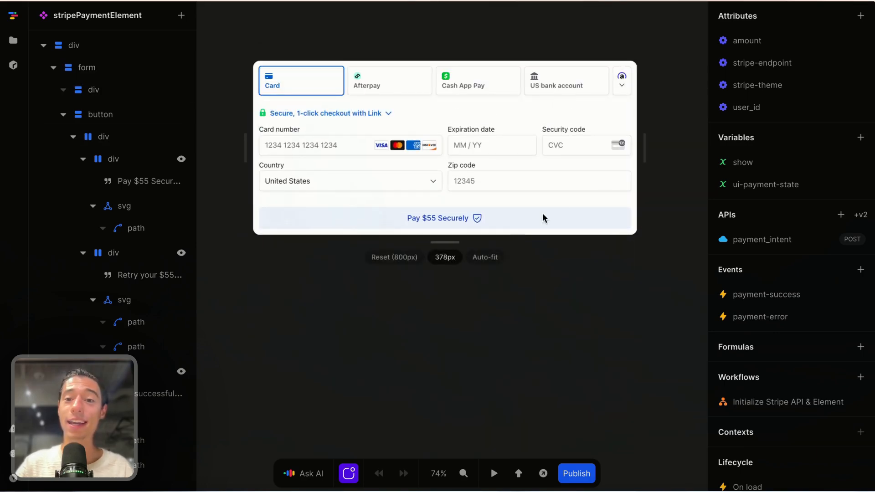
left_click_drag(644, 145, 588, 141)
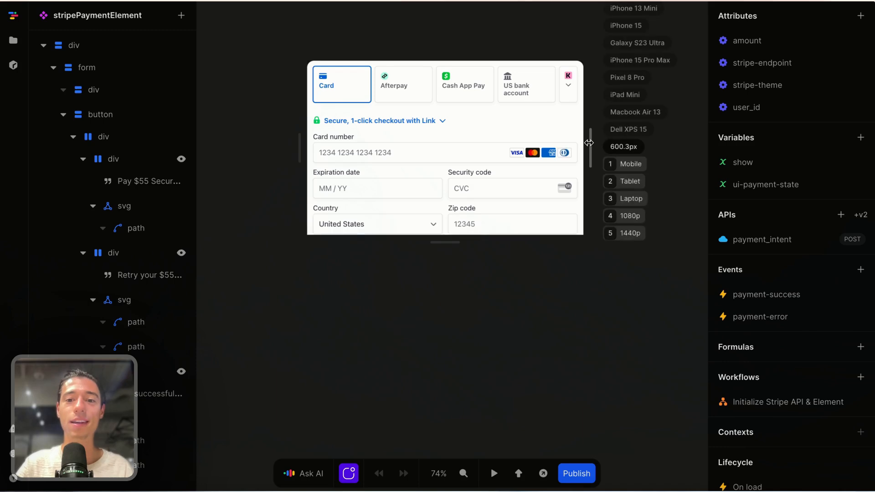
left_click_drag(451, 249, 449, 315)
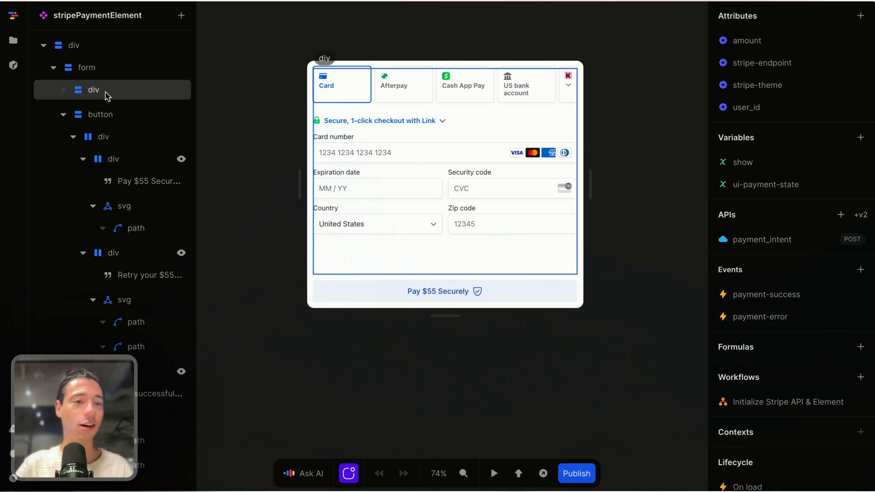
left_click(14, 40)
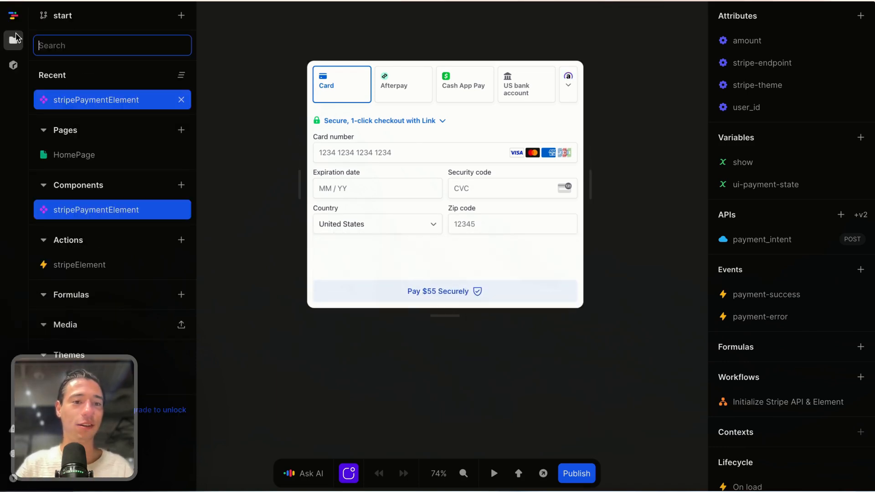
Step: Open HomePage and insert the stripePaymentElement component into its root div
left_click(73, 153)
left_click(581, 246)
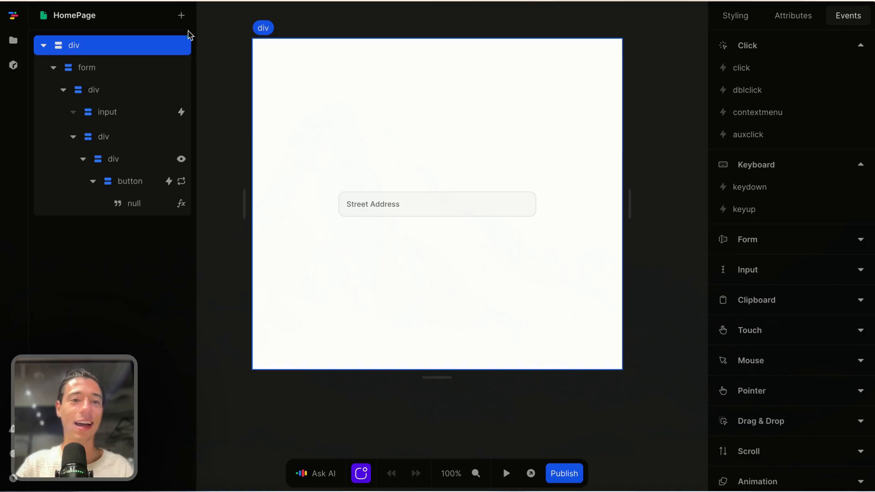
left_click(181, 15)
left_click(284, 393)
left_click(401, 176)
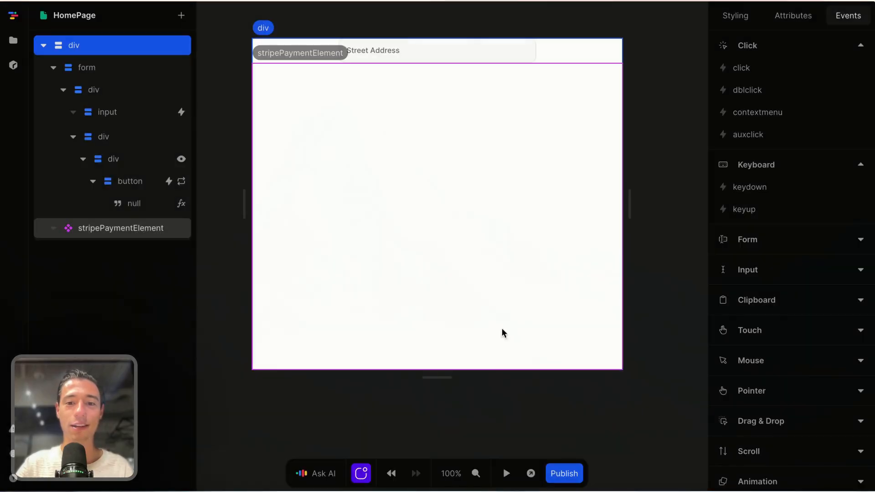
Step: Check the inserted payment component's attributes, then delete it from the HomePage
left_click(484, 422)
left_click(504, 266)
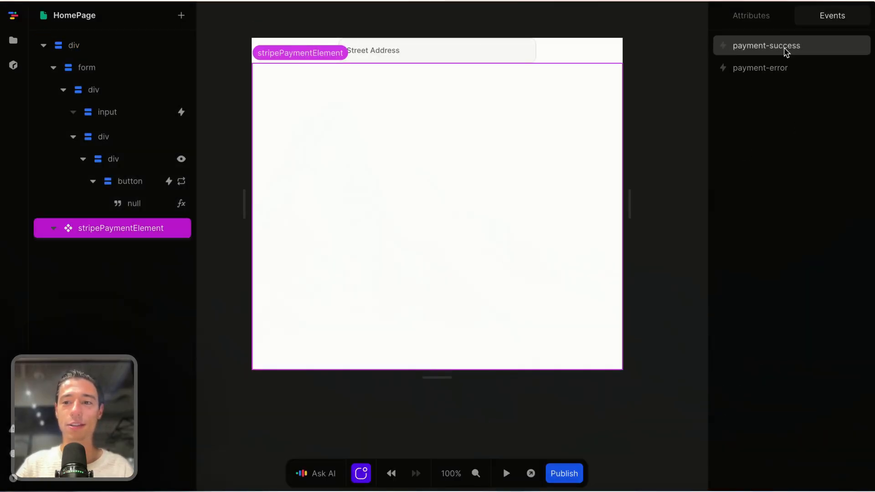
left_click(761, 20)
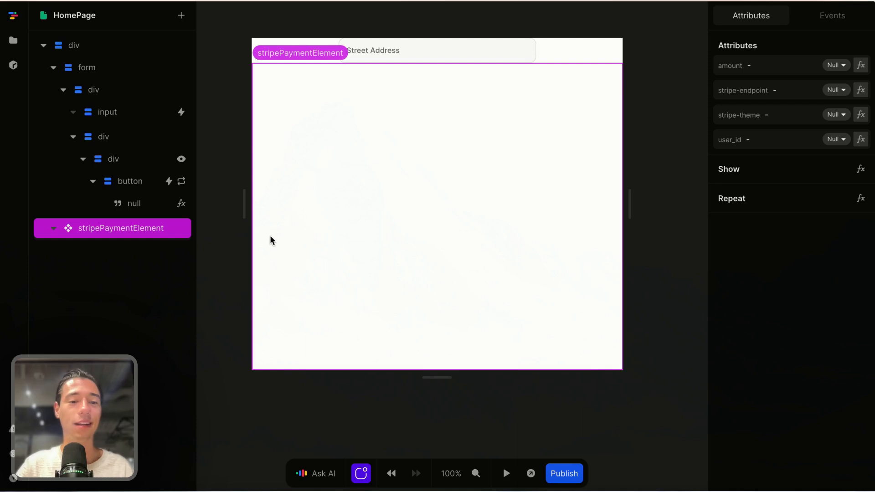
key("Delete")
left_click(380, 313)
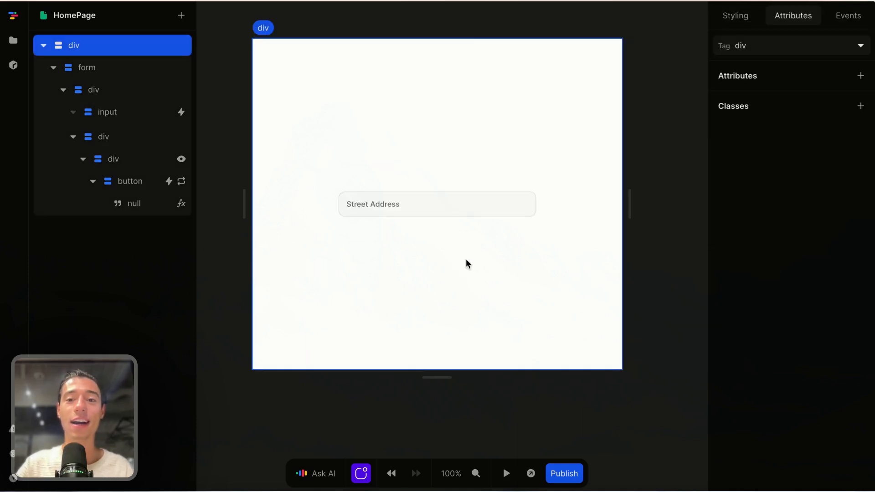
left_click(14, 42)
Step: Switch to the Premium Toddle Templates tab and scroll down to 'LemonSqueezy Checkout for Toddle' and 'Fancy File Uploader'
mouse_move(1, 205)
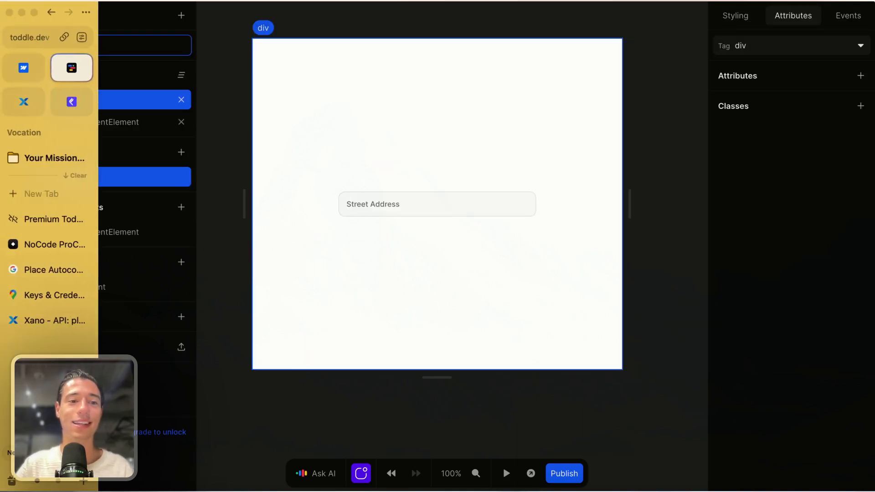
left_click(61, 200)
left_click(54, 220)
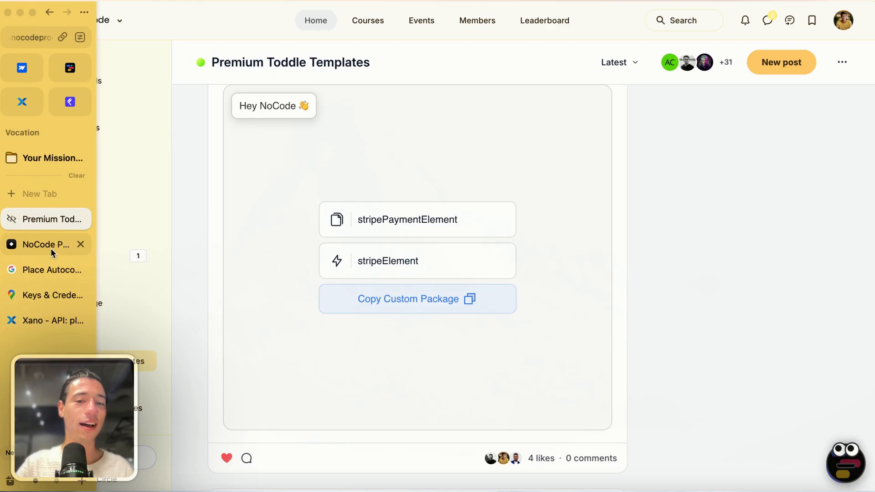
scroll(412, 362, "down", 6)
scroll(411, 363, "up", 3)
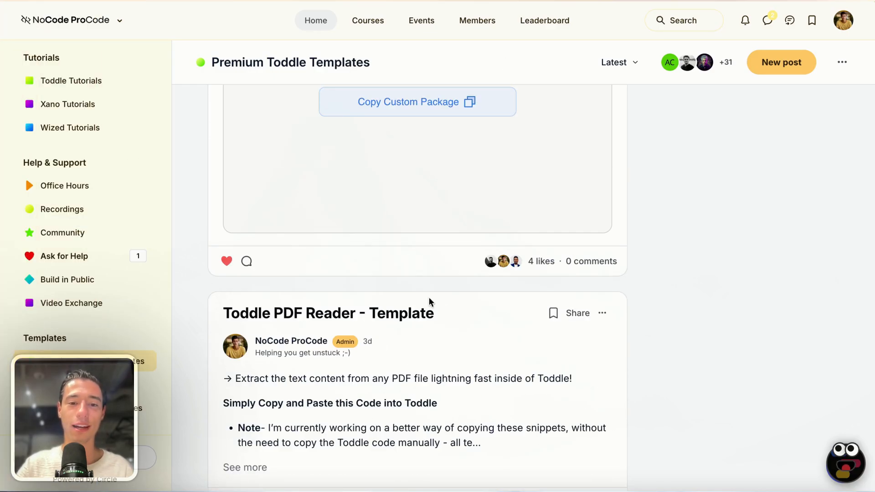
scroll(401, 319, "down", 3)
scroll(361, 301, "down", 4)
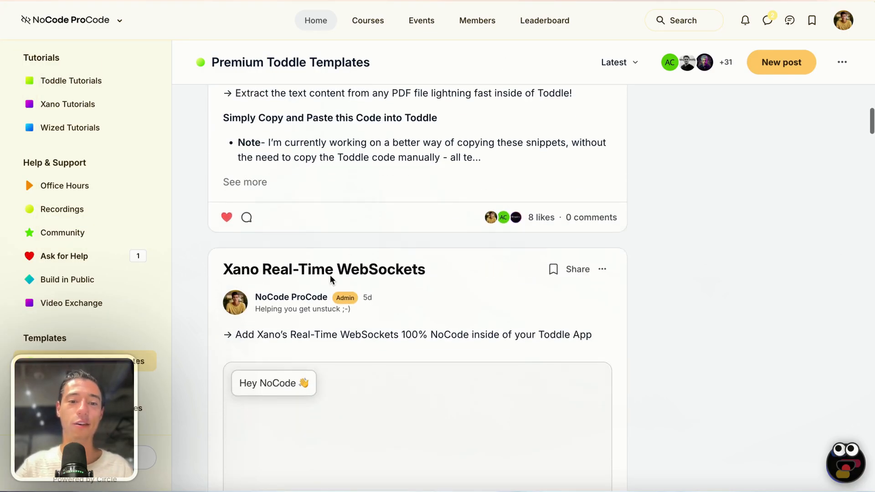
scroll(331, 277, "down", 12)
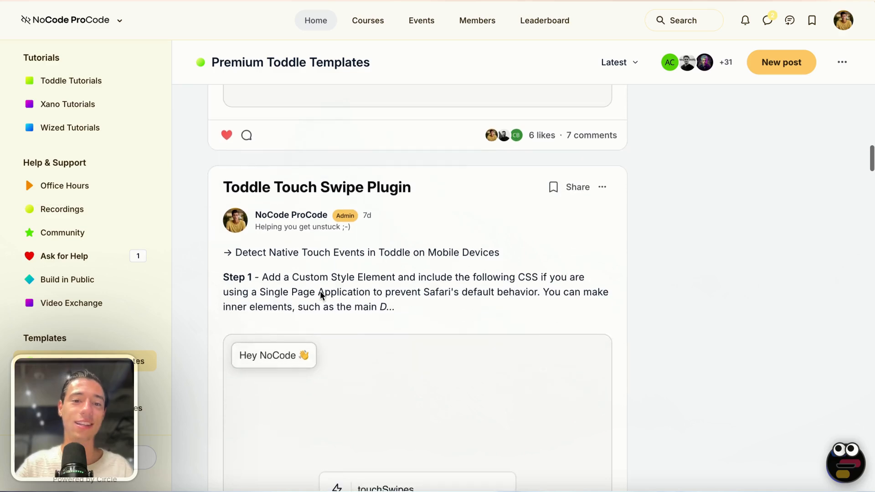
scroll(320, 291, "down", 10)
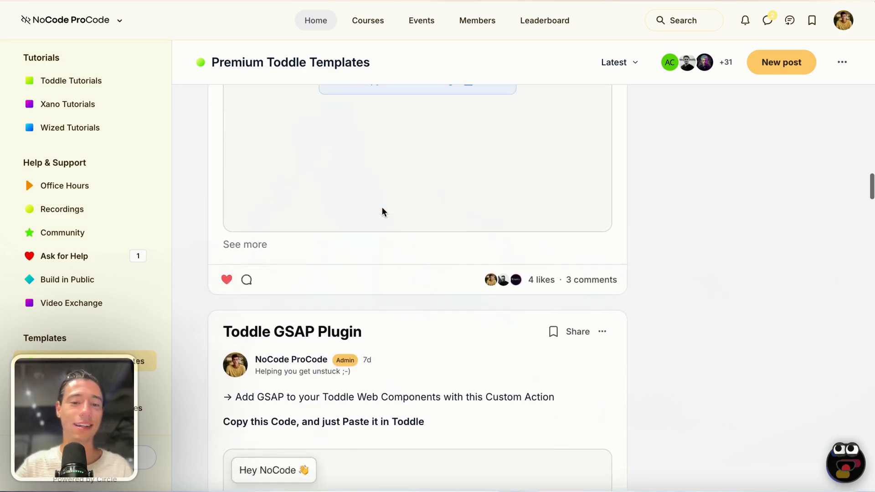
scroll(382, 211, "down", 14)
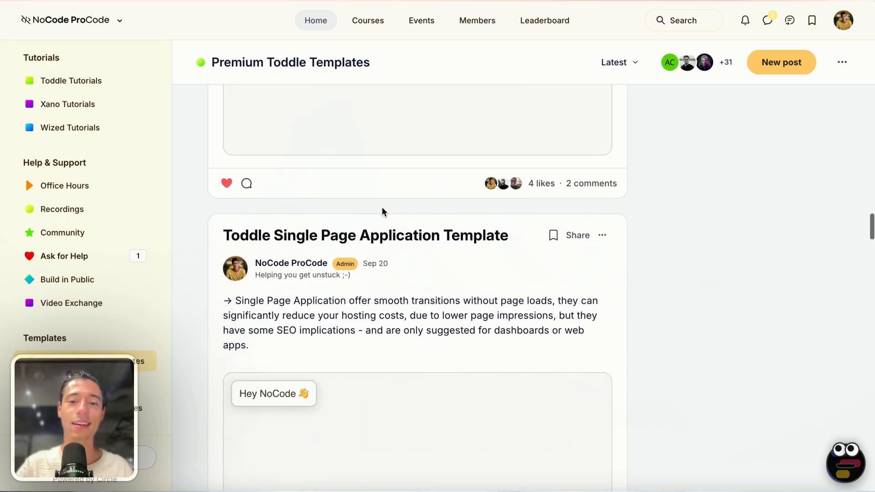
scroll(383, 211, "down", 4)
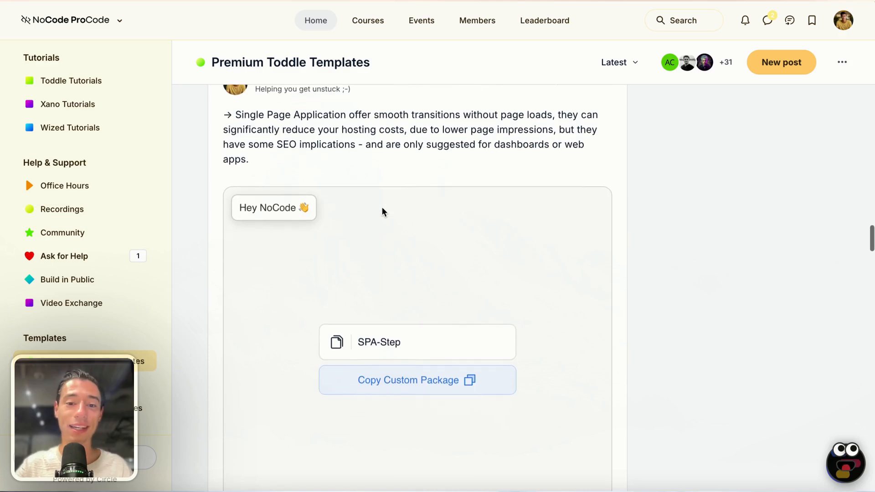
scroll(383, 211, "down", 9)
scroll(378, 223, "down", 5)
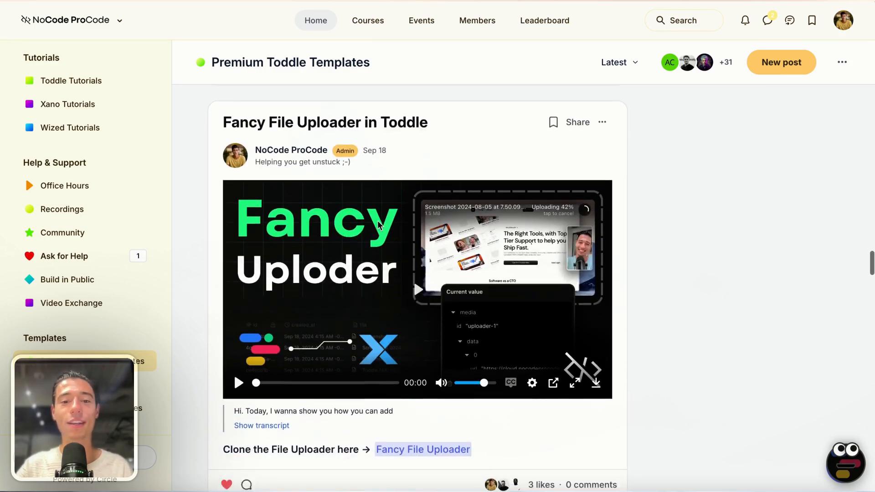
scroll(378, 223, "down", 10)
scroll(377, 225, "up", 1)
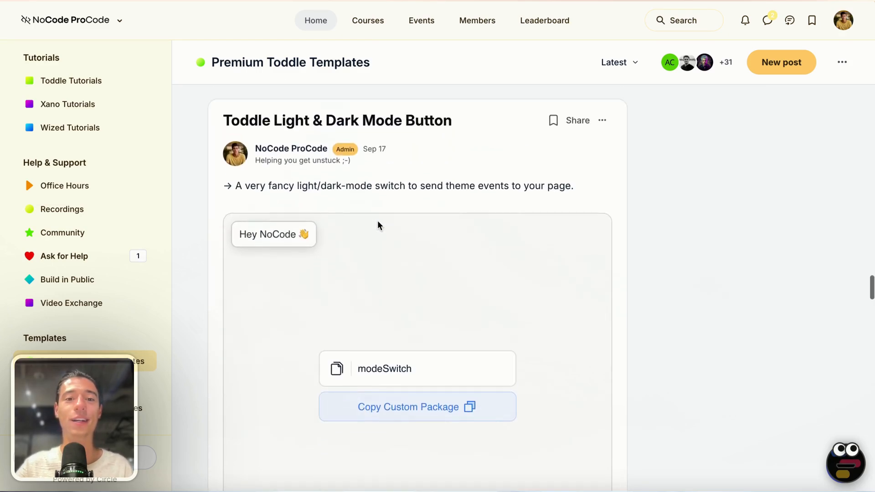
scroll(378, 223, "down", 11)
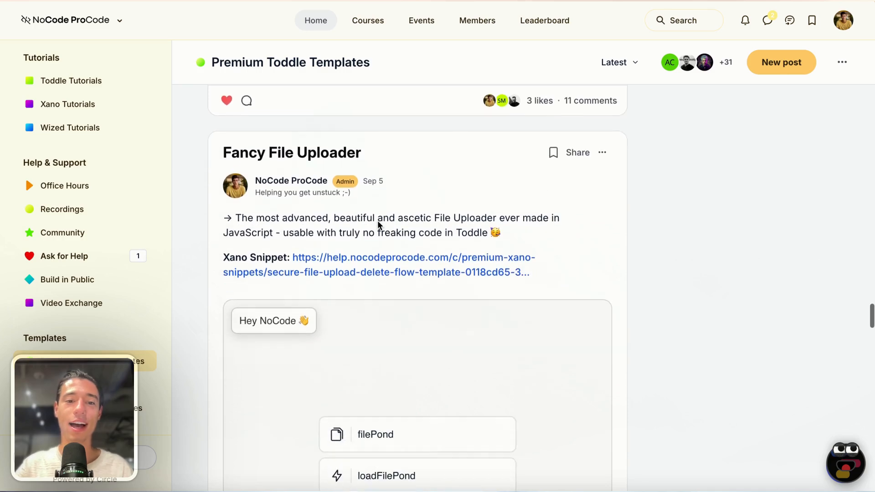
scroll(378, 220, "down", 8)
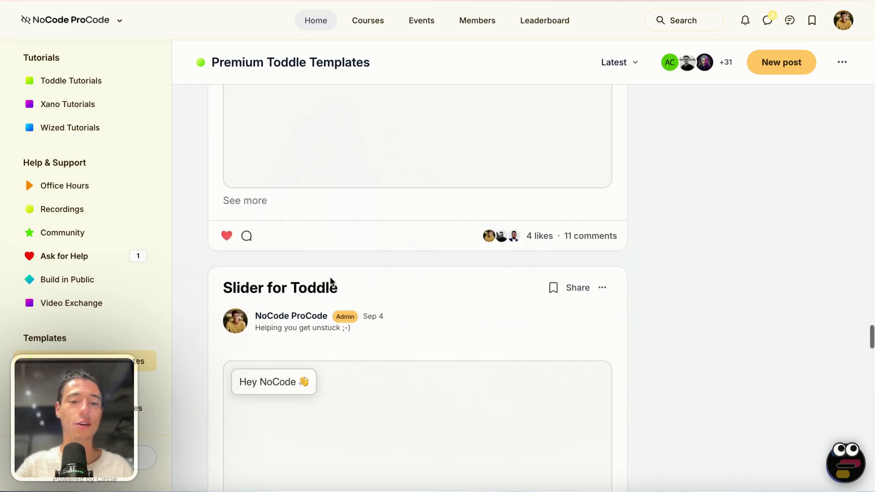
scroll(330, 279, "down", 12)
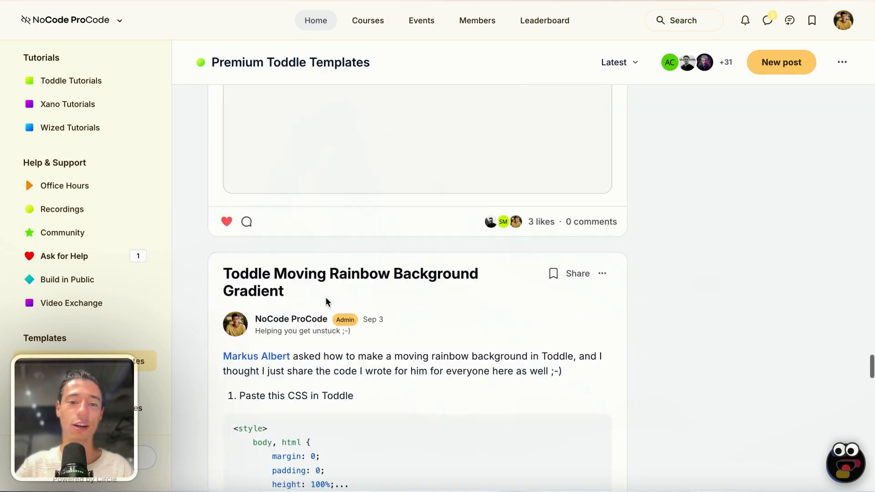
scroll(325, 299, "down", 14)
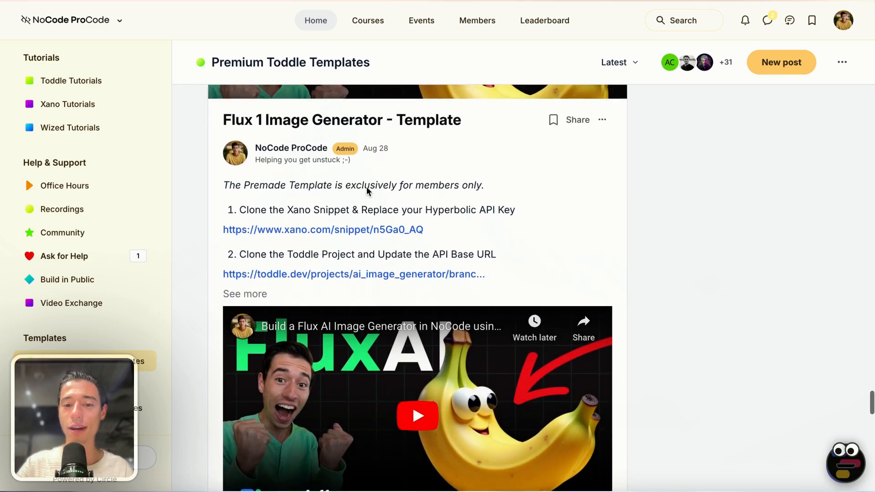
scroll(368, 190, "down", 11)
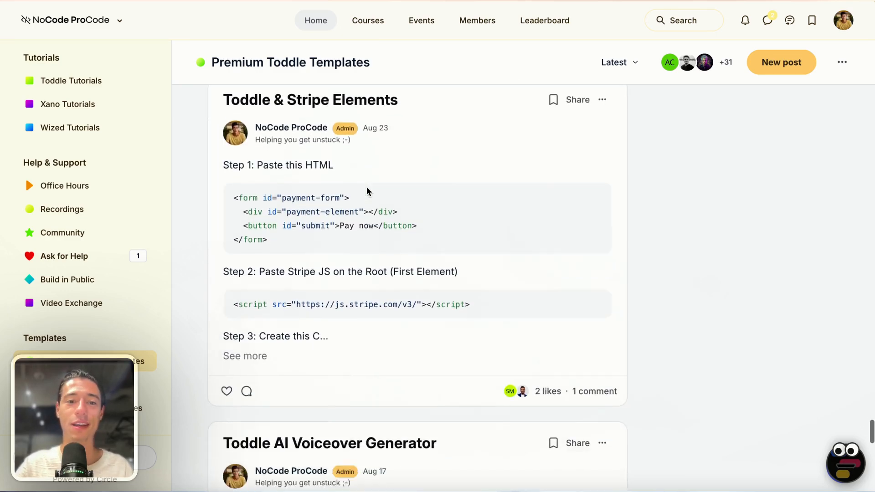
scroll(368, 190, "down", 12)
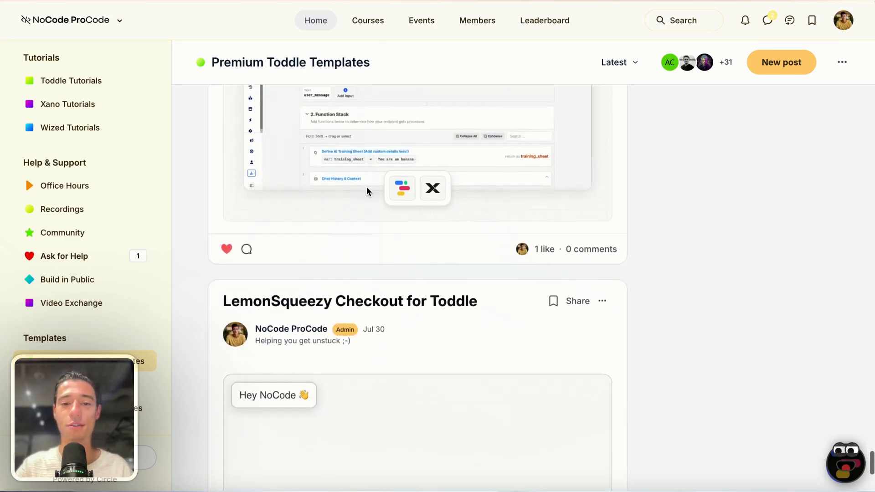
scroll(368, 191, "down", 2)
scroll(73, 303, "up", 3)
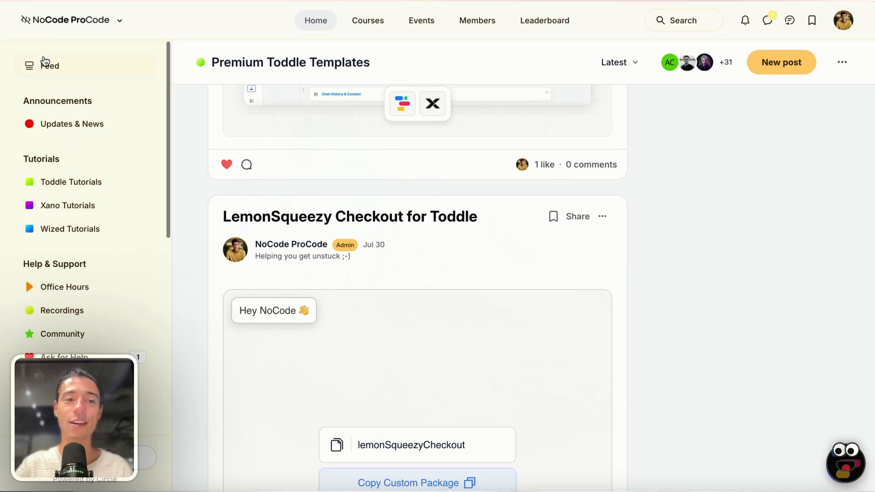
left_click(42, 72)
left_click(64, 287)
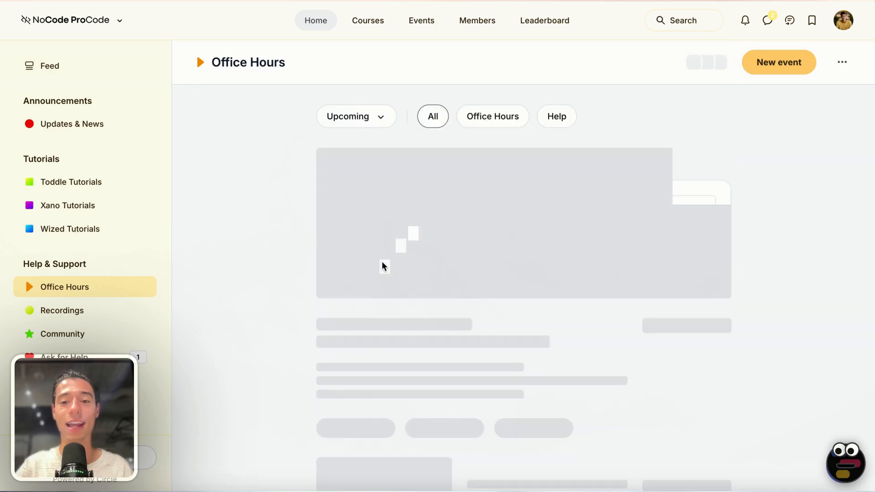
scroll(398, 243, "down", 2)
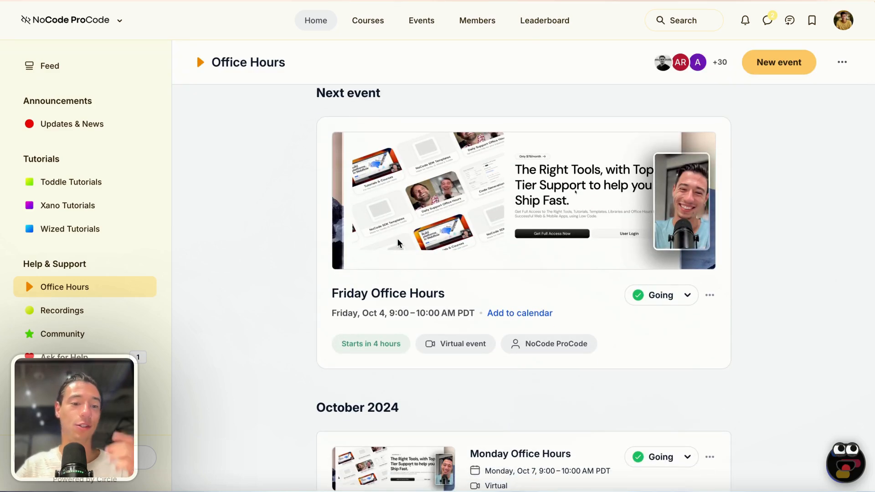
scroll(397, 243, "down", 5)
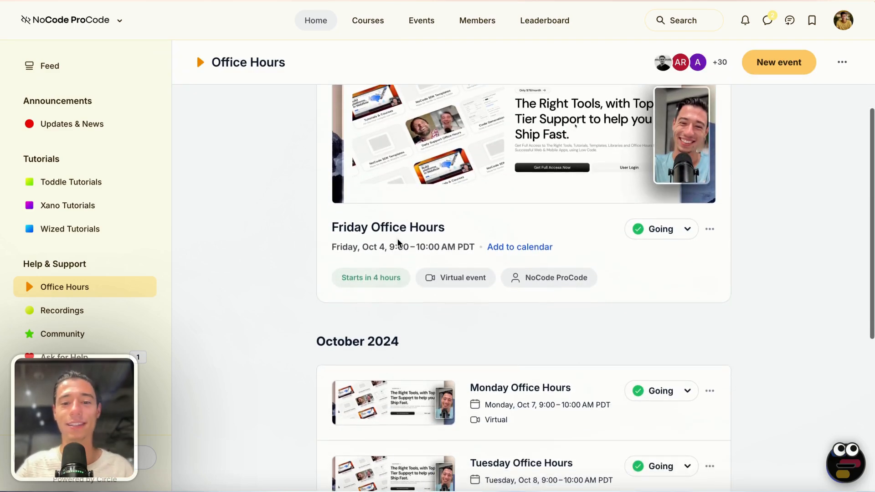
scroll(398, 243, "down", 2)
scroll(398, 243, "up", 8)
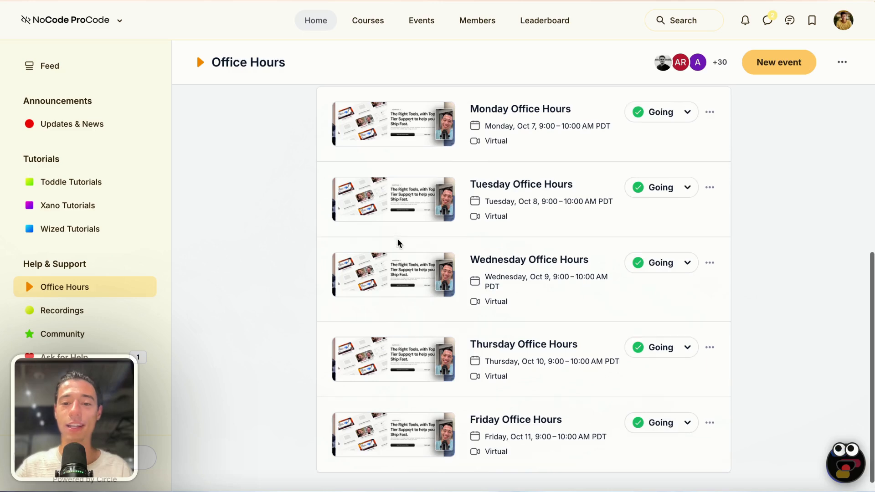
scroll(398, 243, "down", 8)
scroll(398, 243, "up", 8)
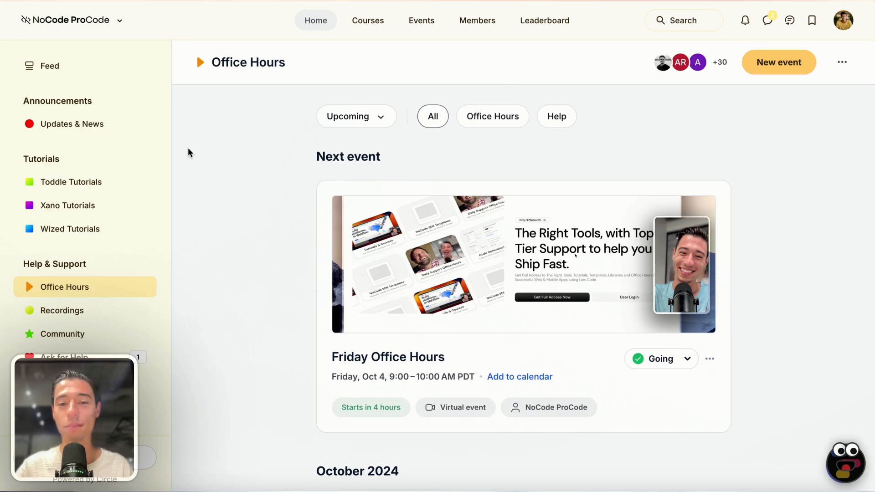
Step: Switch to the NoCode ProCode website and scroll to the three-step 'How to Join Today?' section
mouse_move(24, 225)
left_click(44, 241)
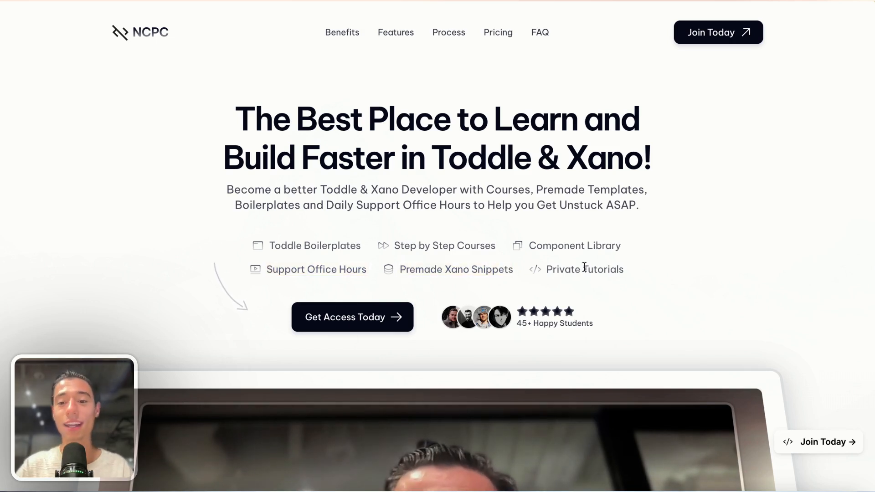
mouse_move(48, 146)
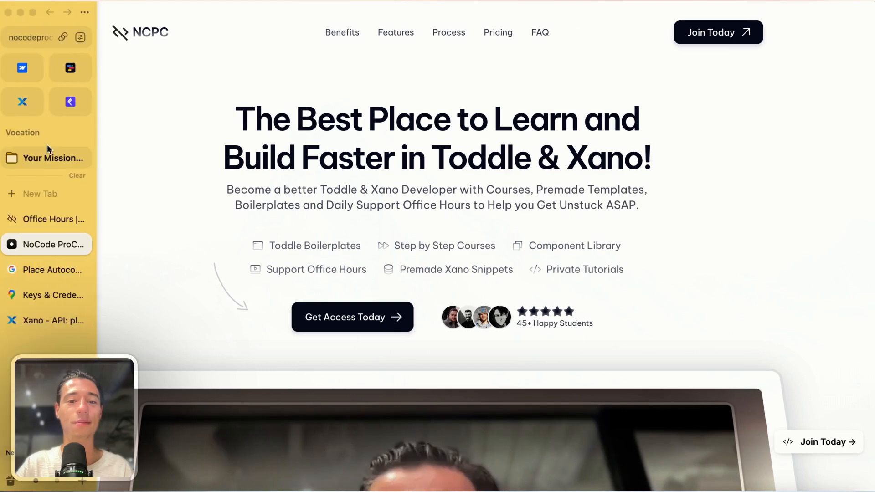
scroll(237, 254, "down", 10)
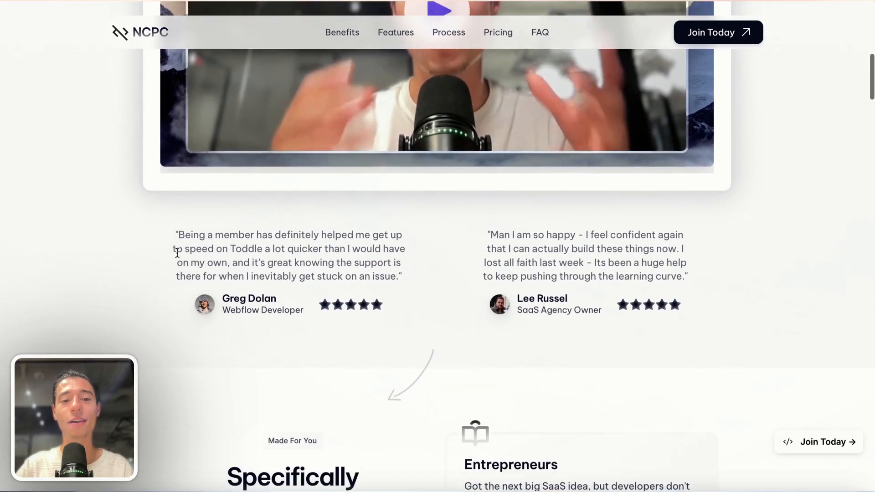
scroll(657, 341, "down", 6)
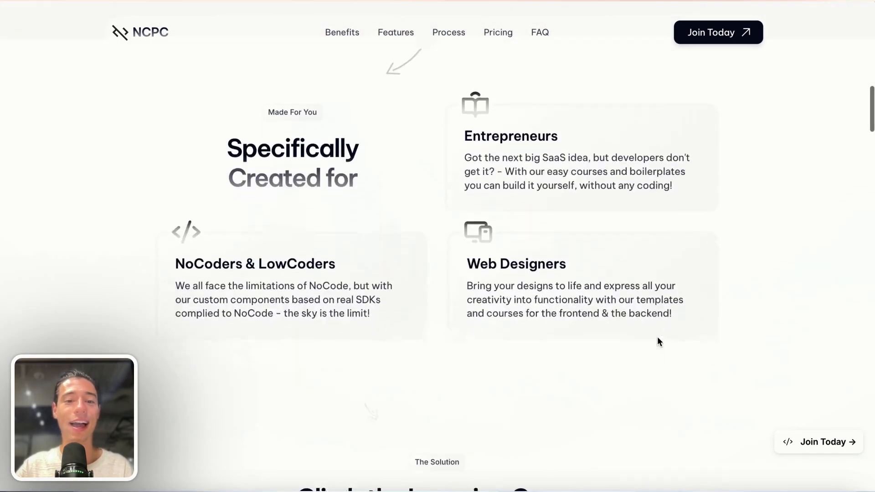
scroll(659, 341, "down", 10)
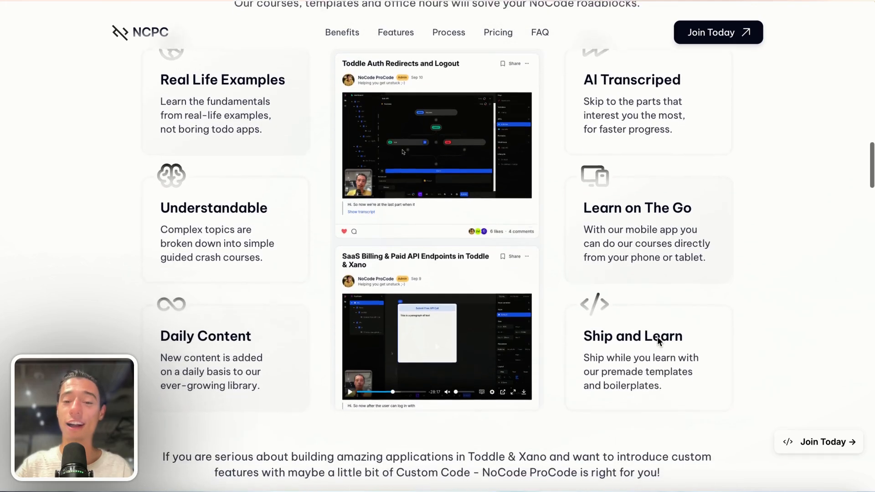
scroll(659, 341, "down", 10)
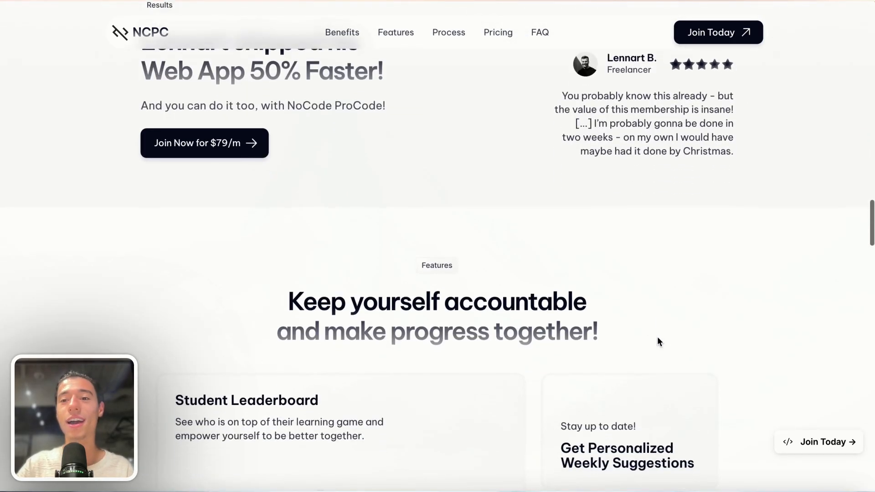
scroll(658, 342, "up", 2)
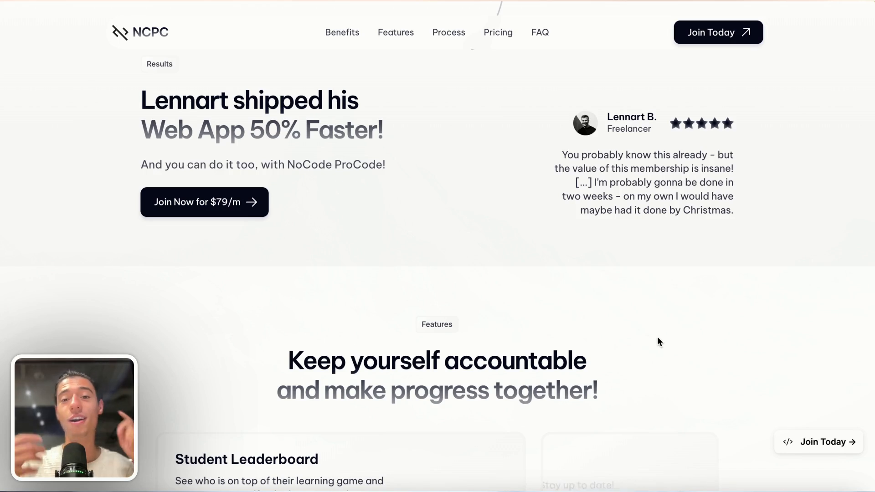
scroll(369, 312, "up", 1)
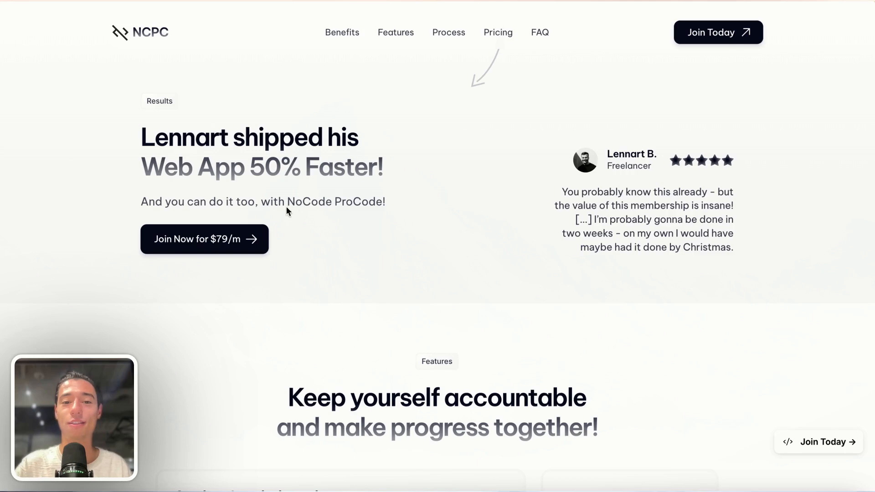
scroll(358, 332, "down", 10)
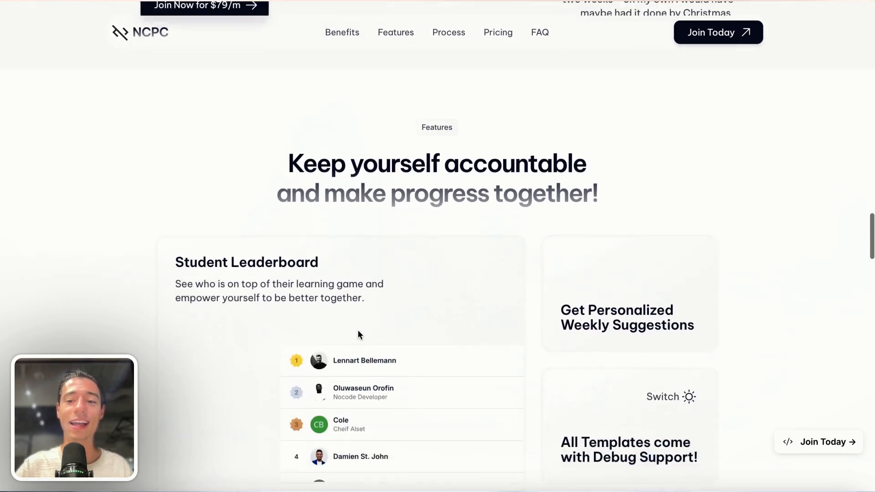
scroll(359, 332, "down", 10)
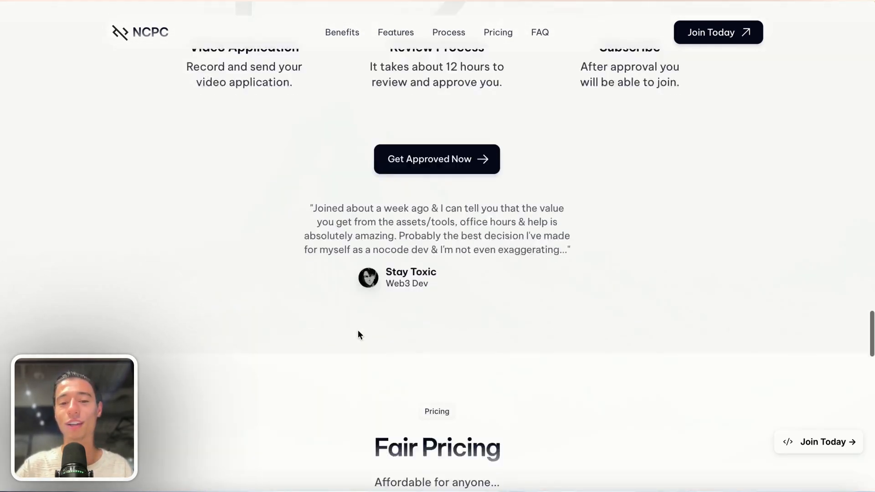
scroll(359, 333, "up", 5)
scroll(358, 334, "up", 1)
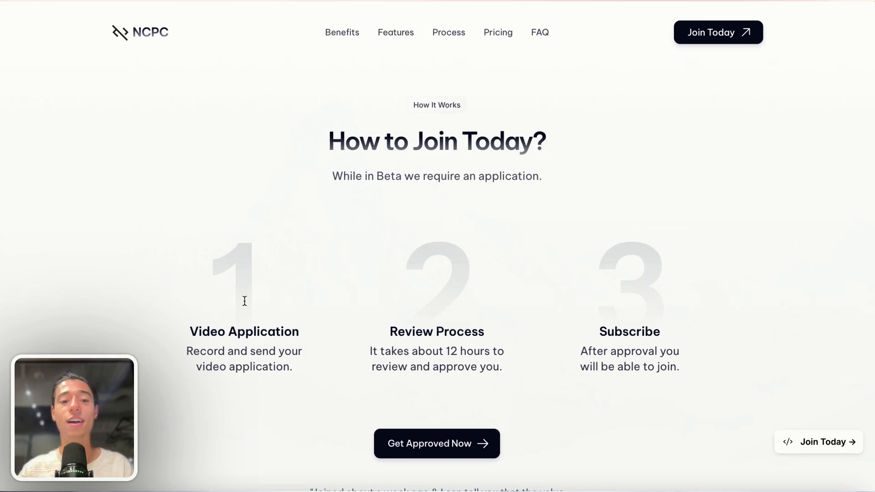
left_click(432, 448)
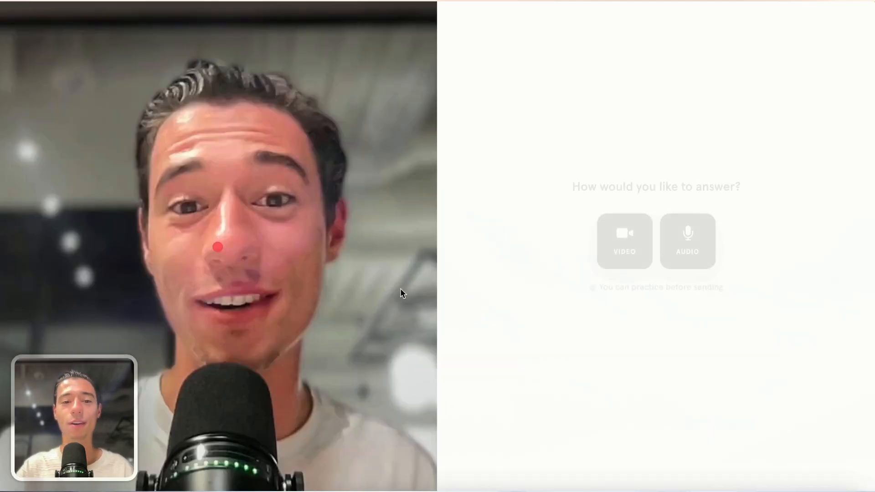
mouse_move(40, 54)
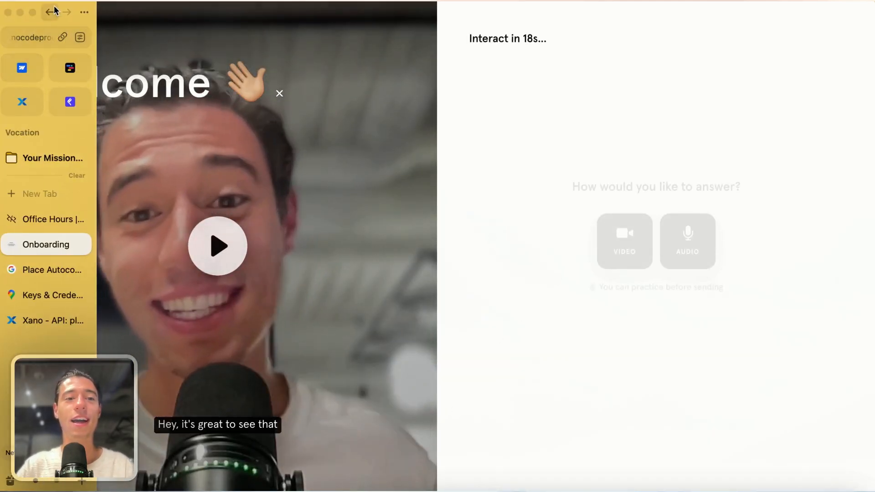
left_click(52, 13)
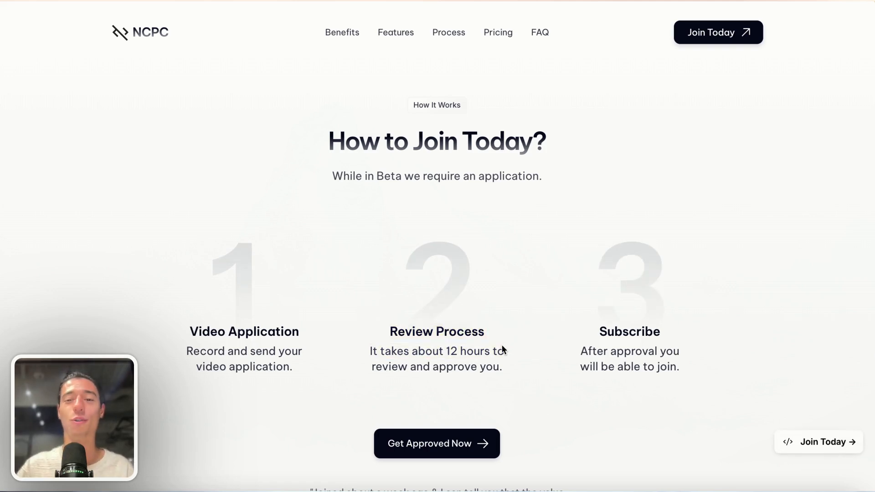
mouse_move(1, 303)
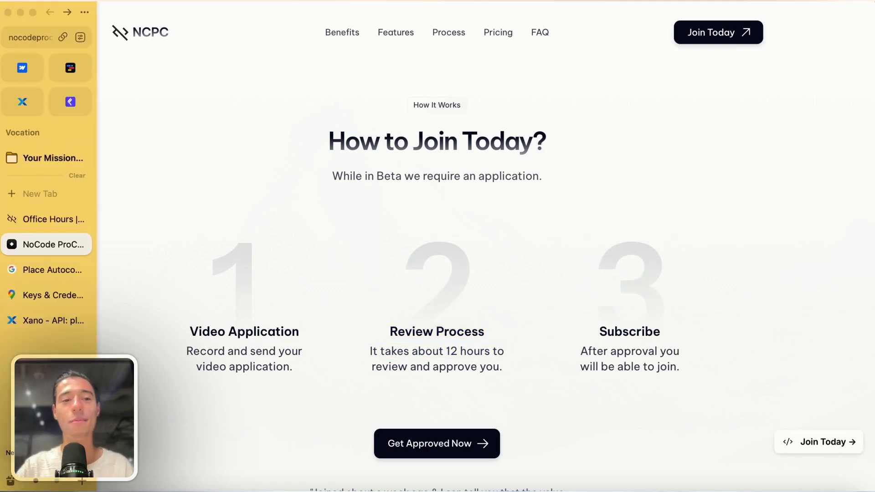
Step: Close the NoCode ProCode website tab and scroll the community Feed to the Stripe Payment Element post
left_click(81, 244)
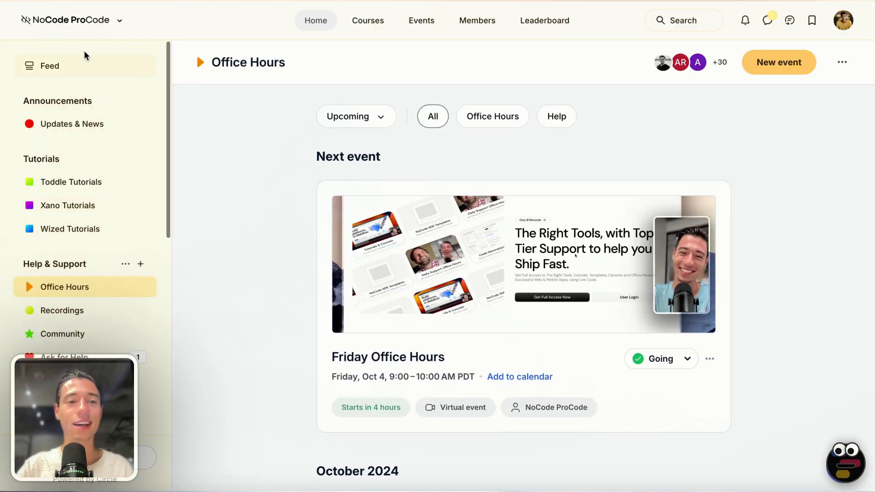
left_click(48, 65)
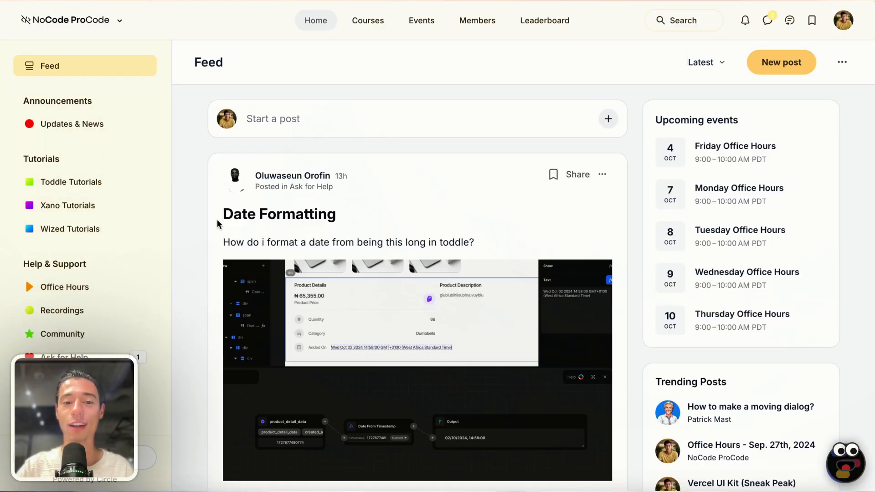
scroll(228, 242, "down", 8)
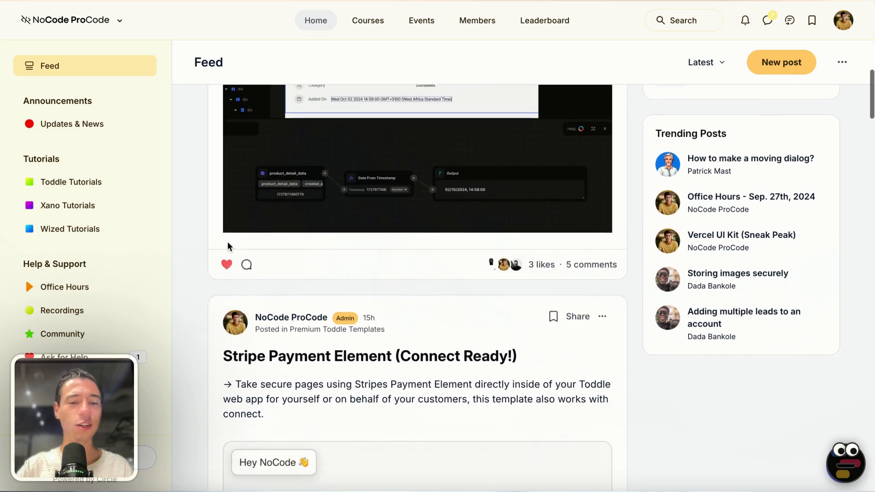
Step: Open help.nocodeprocode.com in a new tab
mouse_move(2, 245)
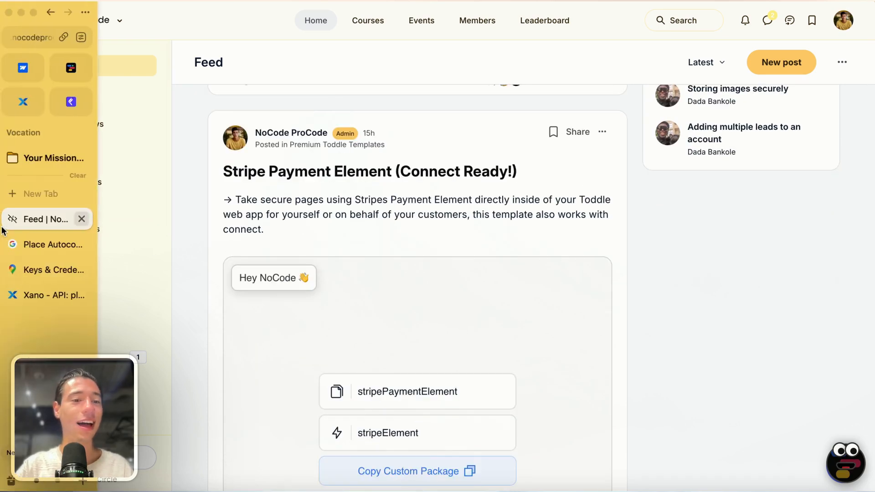
left_click(26, 200)
type("help")
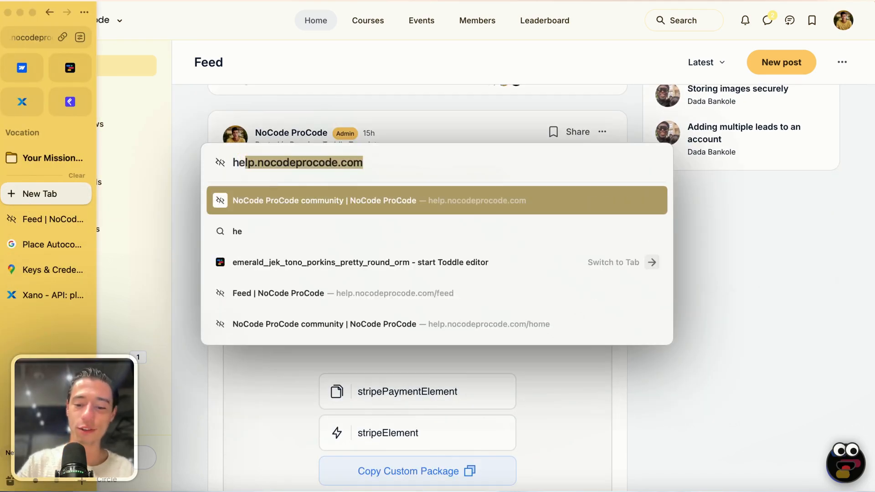
type(".")
key("Return")
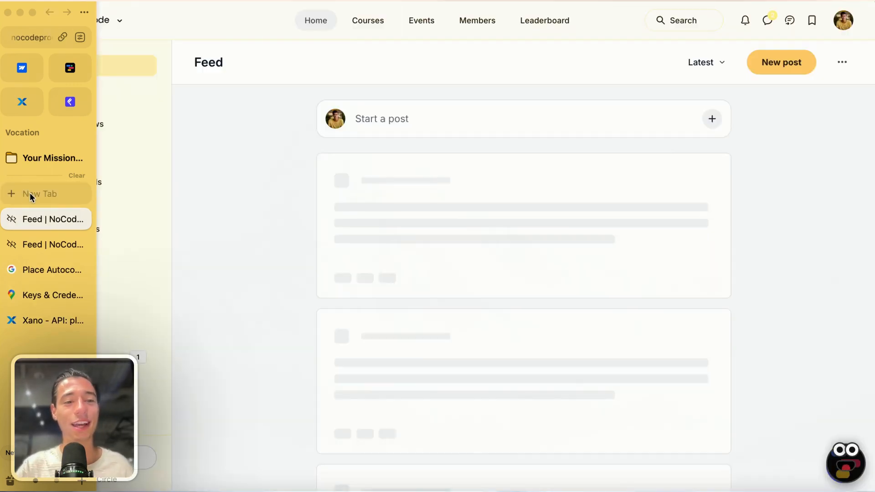
Step: Open nocodeprocode.com in another new tab
left_click(29, 194)
type("no")
key("Return")
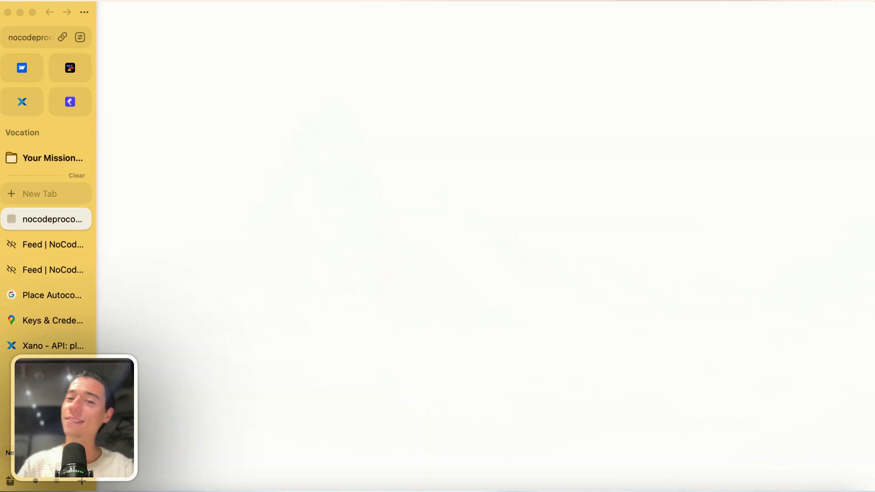